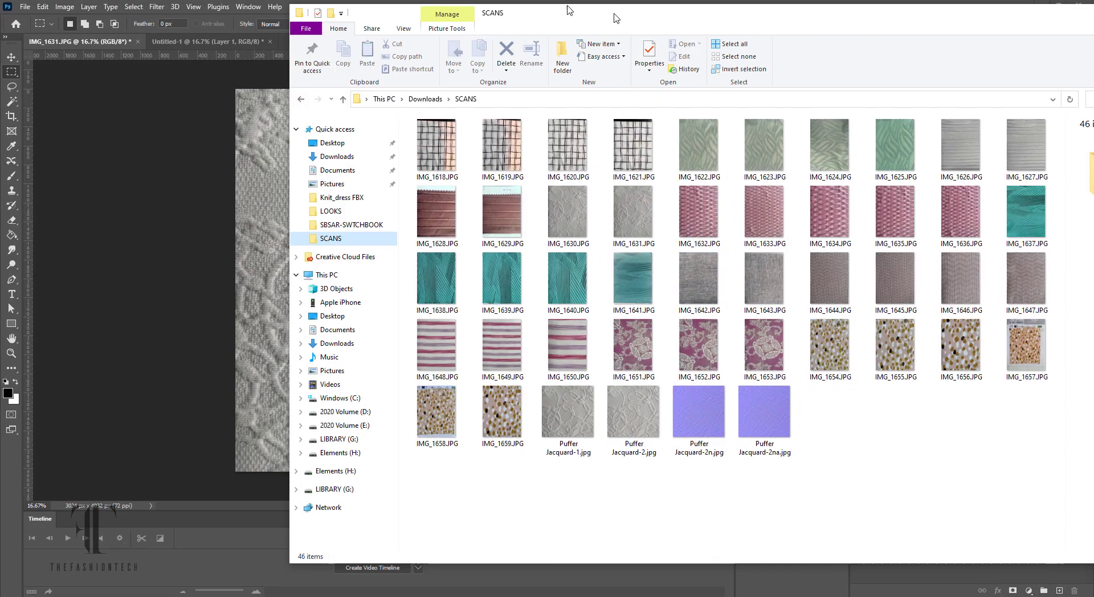
# Step: Maximize the SCANS folder window and select the IMG_1622.JPG fabric scan
pyautogui.moveTo(610, 12); pyautogui.dragTo(510, 6)
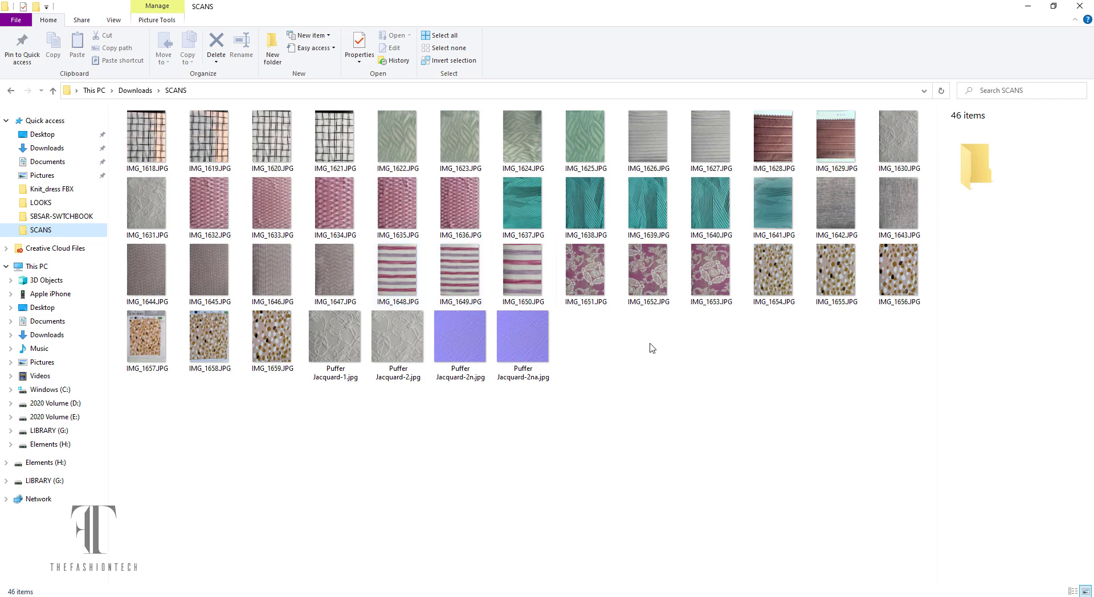
pyautogui.click(400, 138)
# Step: Open IMG_1622.JPG in Photos and zoom past 100% to inspect the weave threads
pyautogui.doubleClick(401, 137)
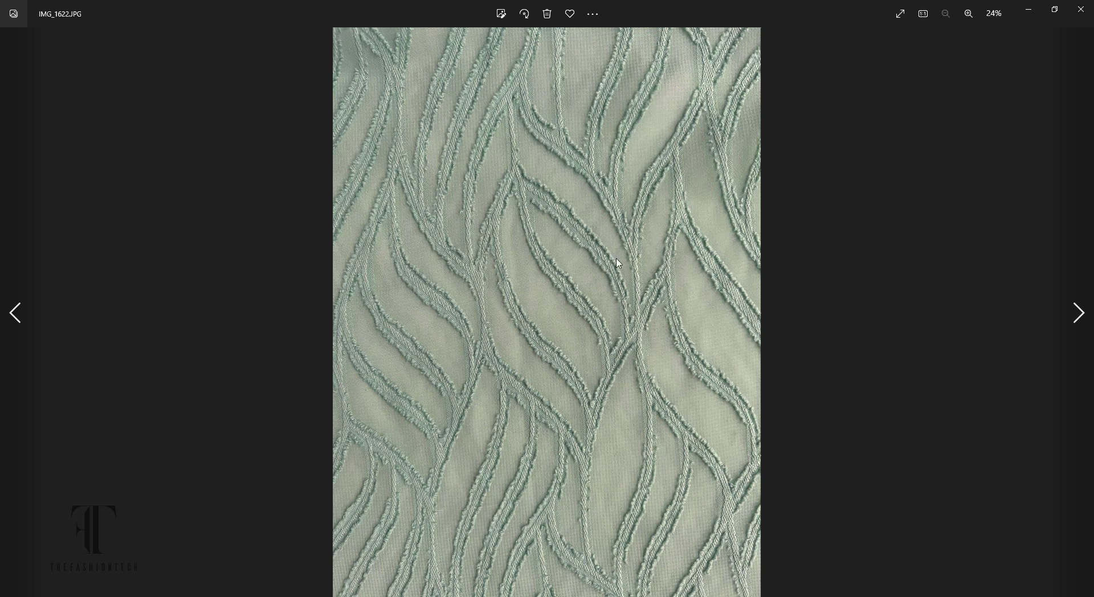
pyautogui.click(968, 14)
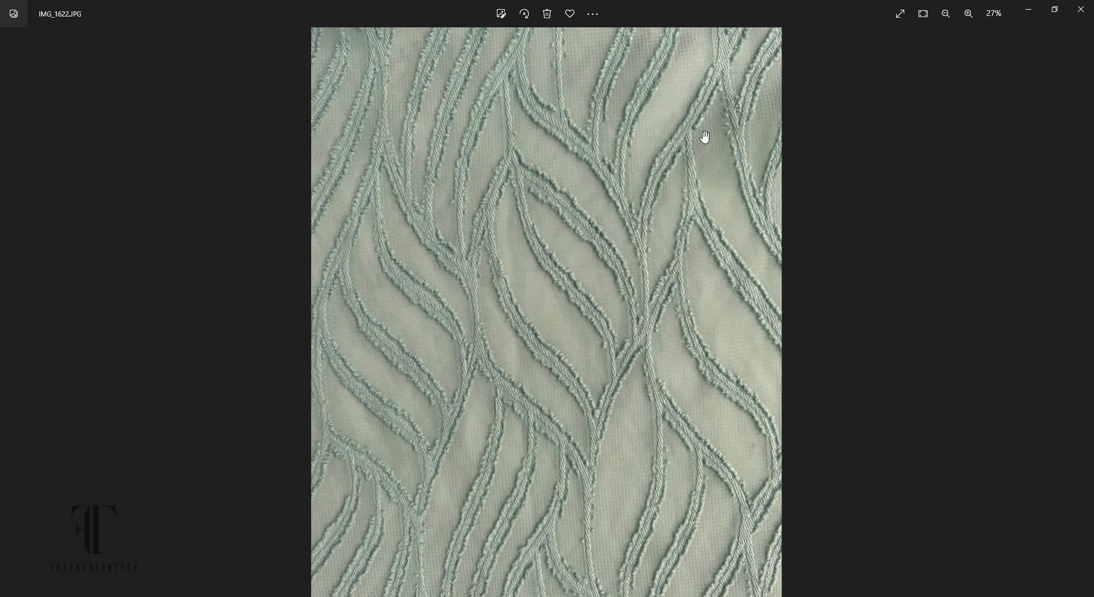
pyautogui.click(962, 22)
pyautogui.click(966, 19)
pyautogui.click(968, 17)
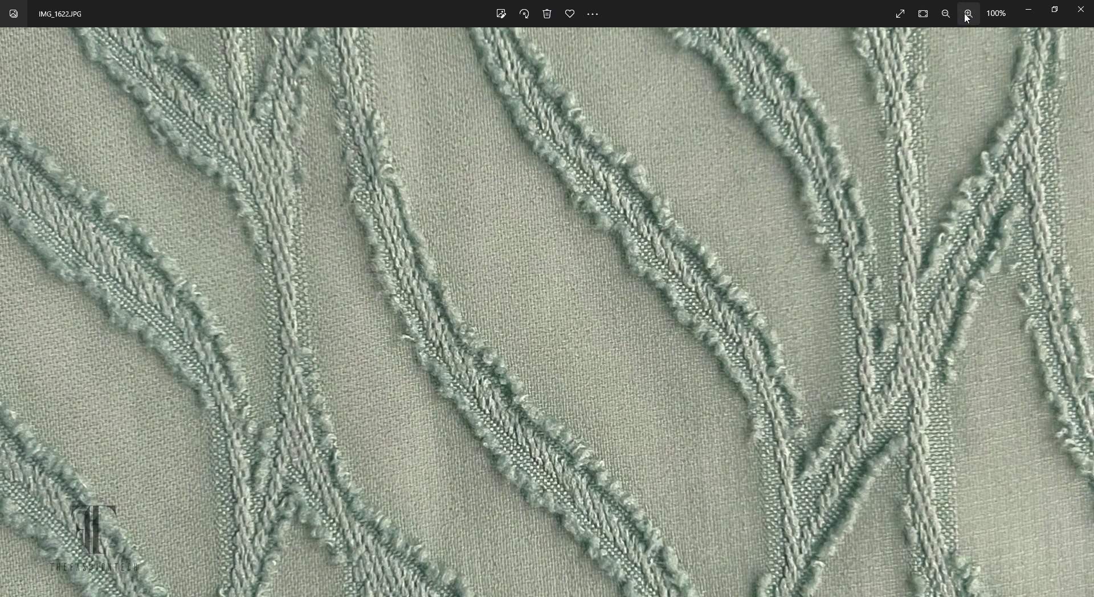
pyautogui.click(968, 17)
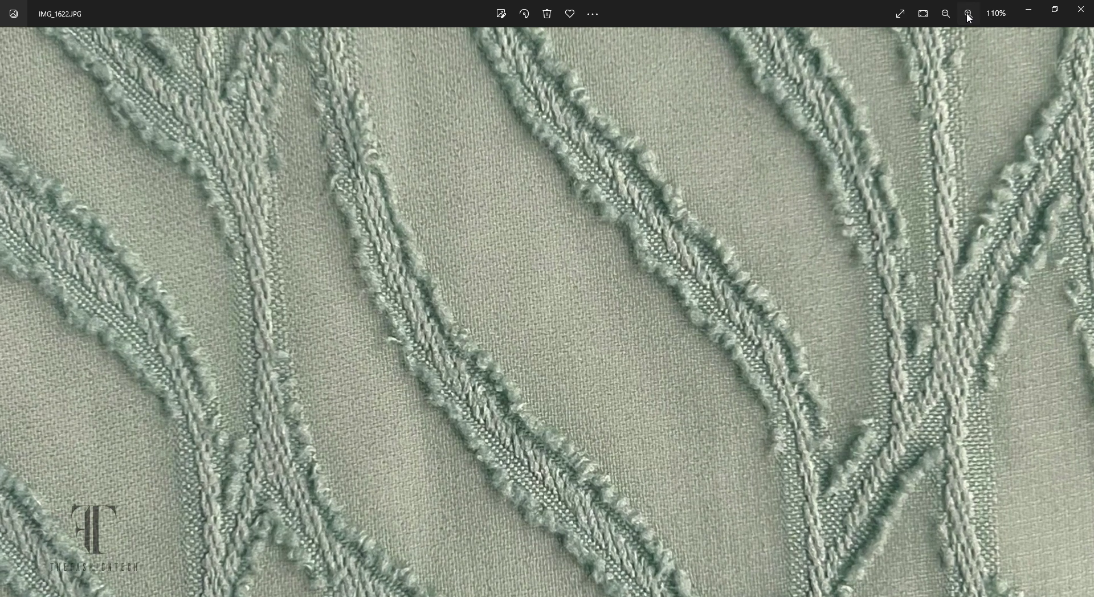
pyautogui.click(968, 17)
pyautogui.click(968, 18)
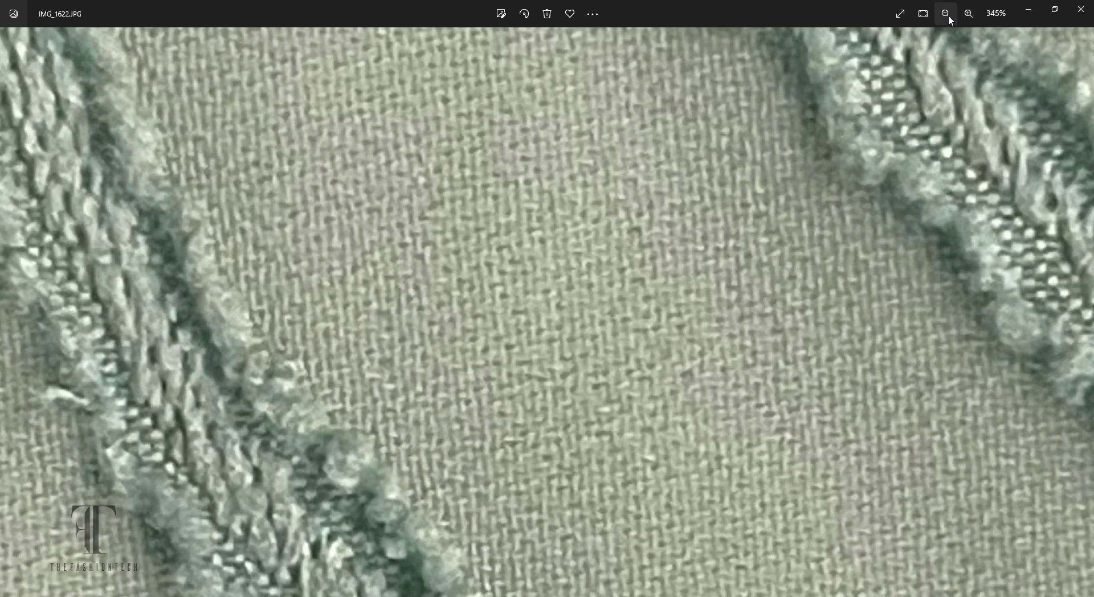
# Step: Zoom back out until the whole green jacquard scan fits the view
pyautogui.click(946, 17)
pyautogui.click(946, 17)
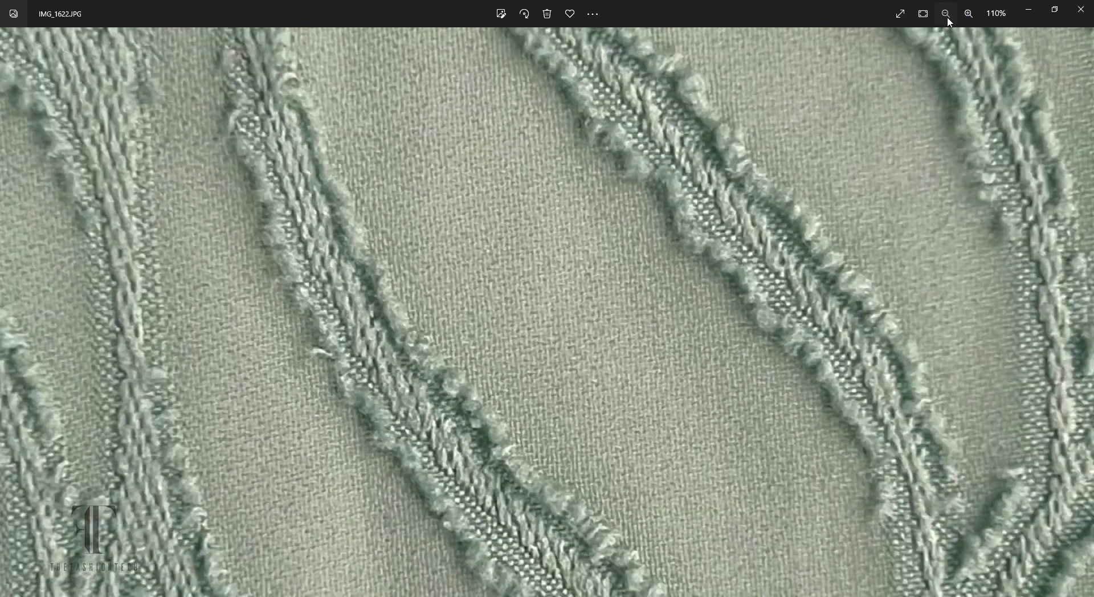
pyautogui.click(945, 17)
pyautogui.click(947, 17)
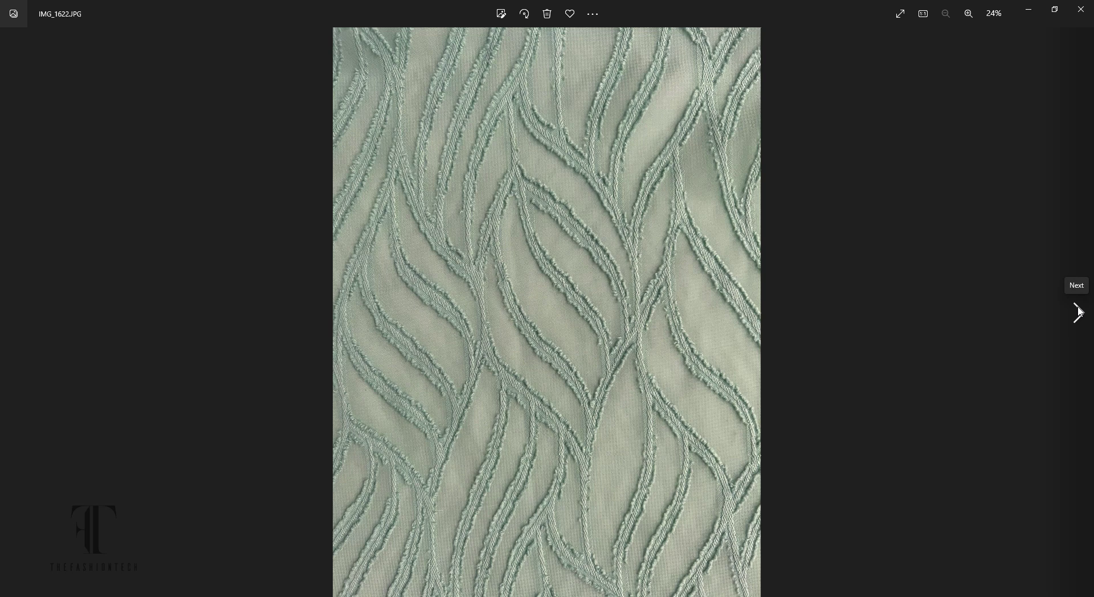
# Step: Browse ahead to the grey ribbed scan IMG_1626.JPG and check it at 100%
pyautogui.click(1078, 311)
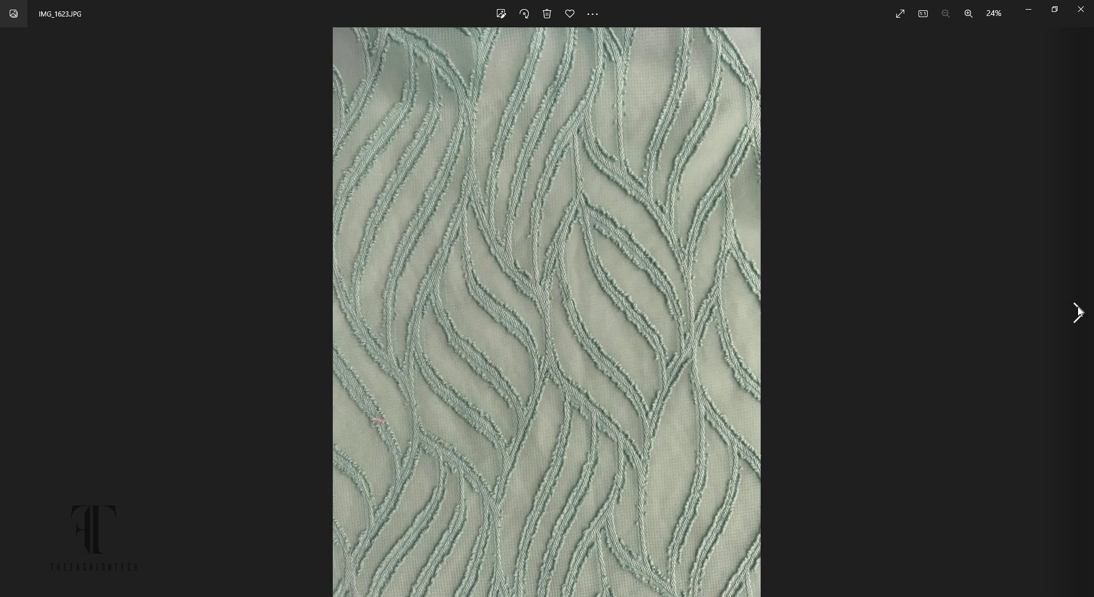
pyautogui.click(1078, 310)
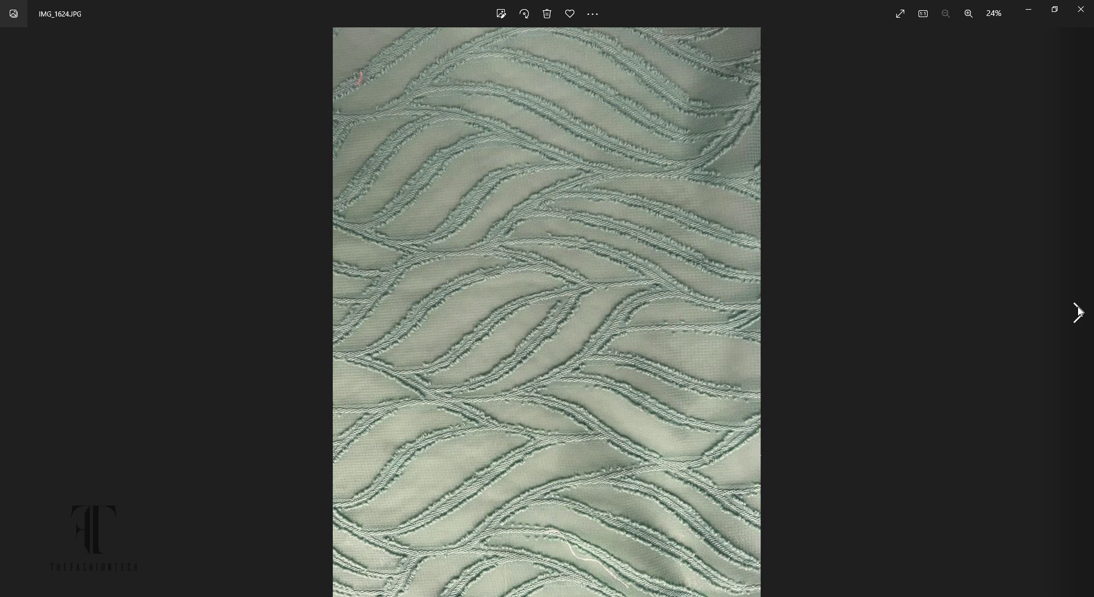
pyautogui.click(1079, 311)
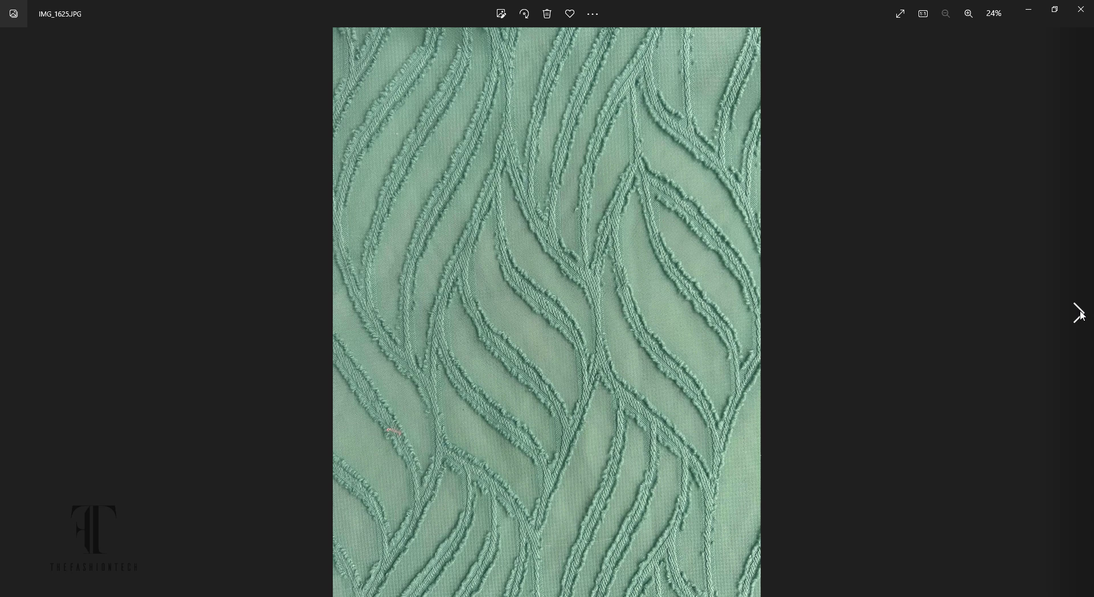
pyautogui.click(1080, 313)
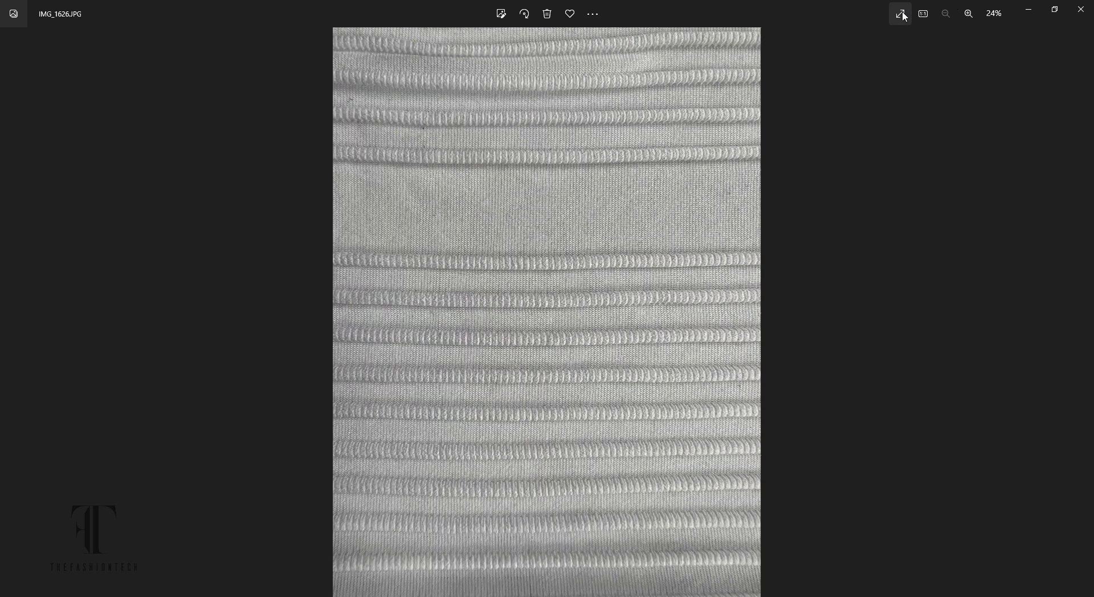
pyautogui.click(968, 14)
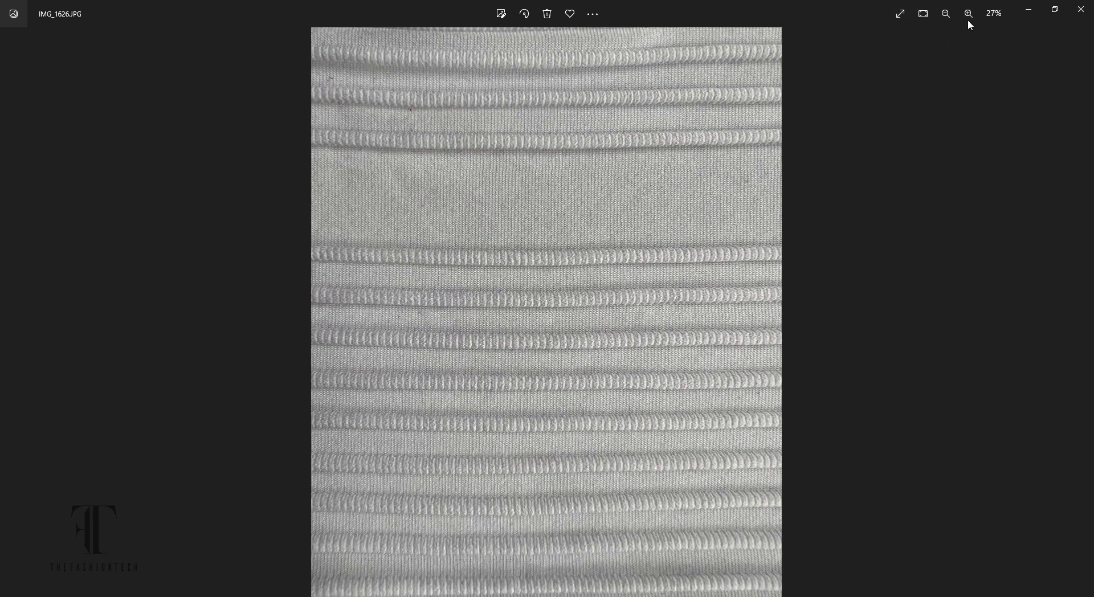
pyautogui.click(967, 14)
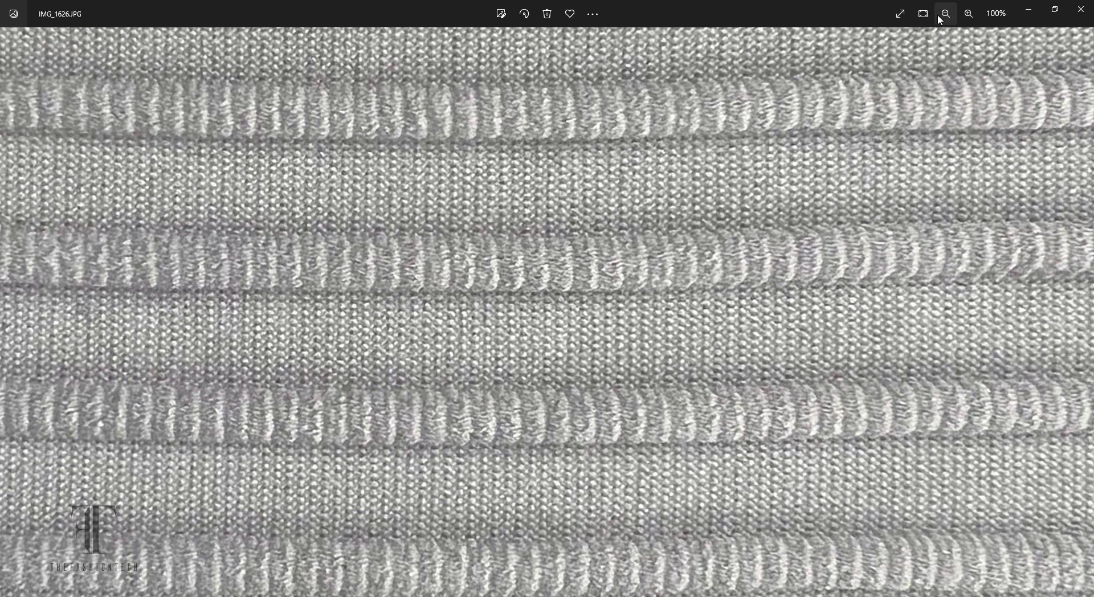
pyautogui.click(945, 14)
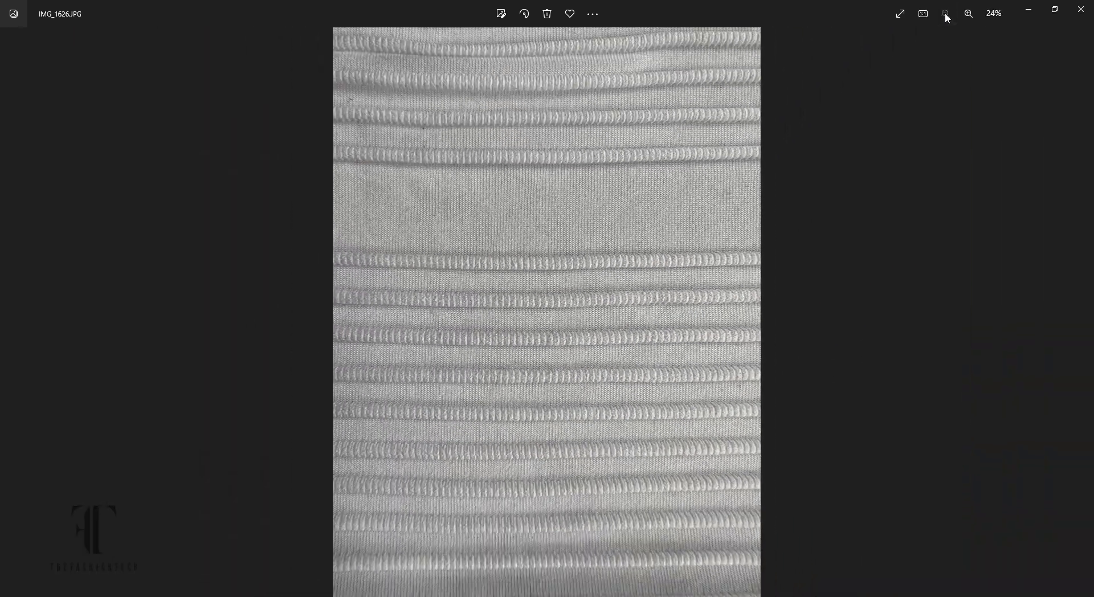
# Step: Advance past IMG_1629 to the white floral lace scan IMG_1630.JPG
pyautogui.click(1077, 314)
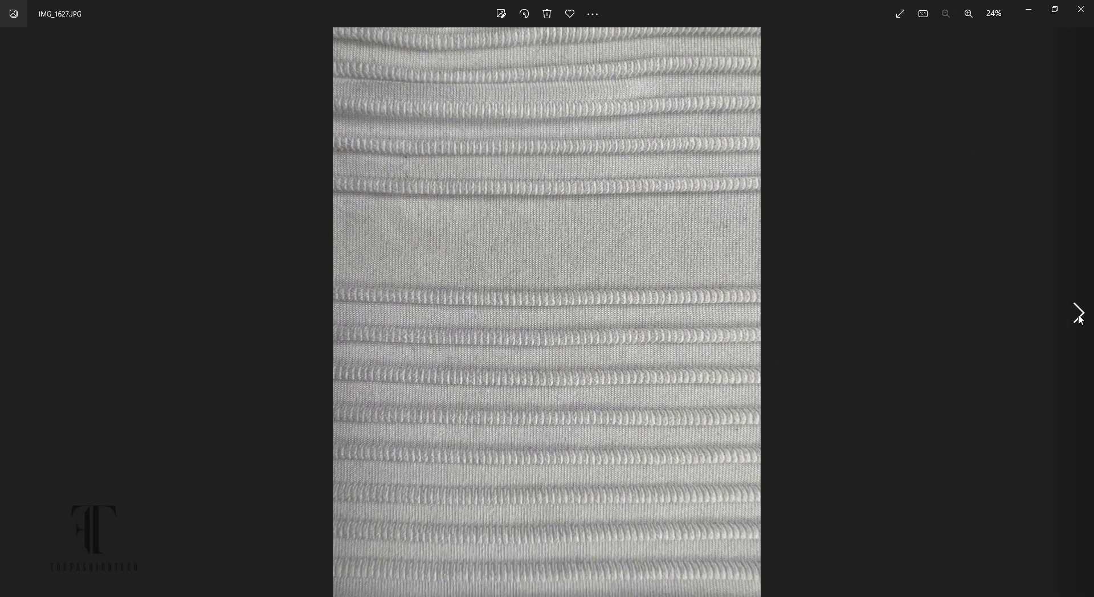
pyautogui.click(1079, 316)
pyautogui.click(1078, 314)
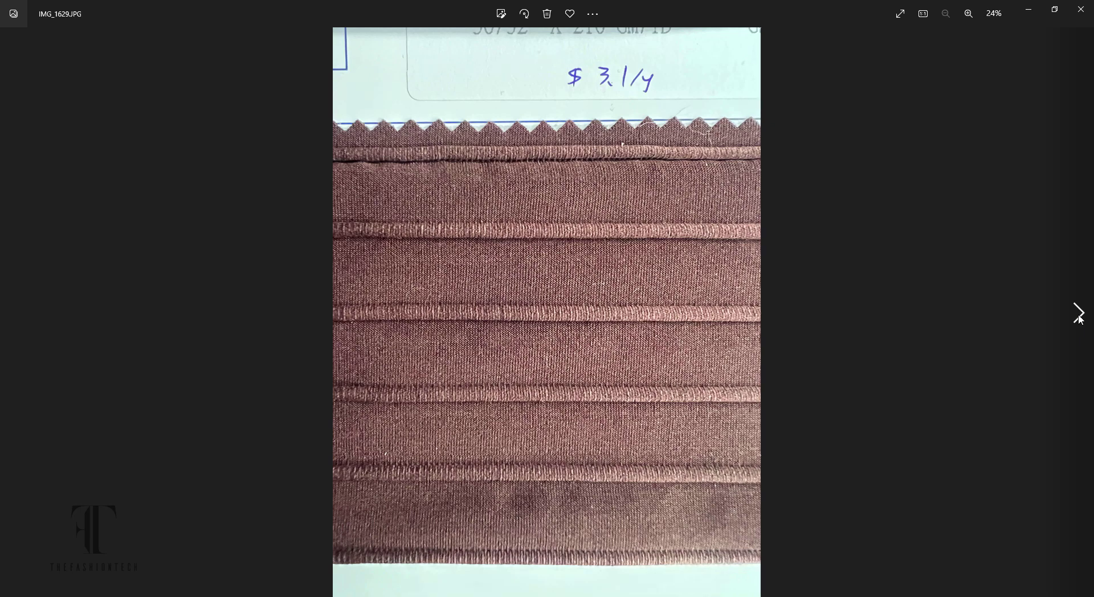
pyautogui.click(1078, 315)
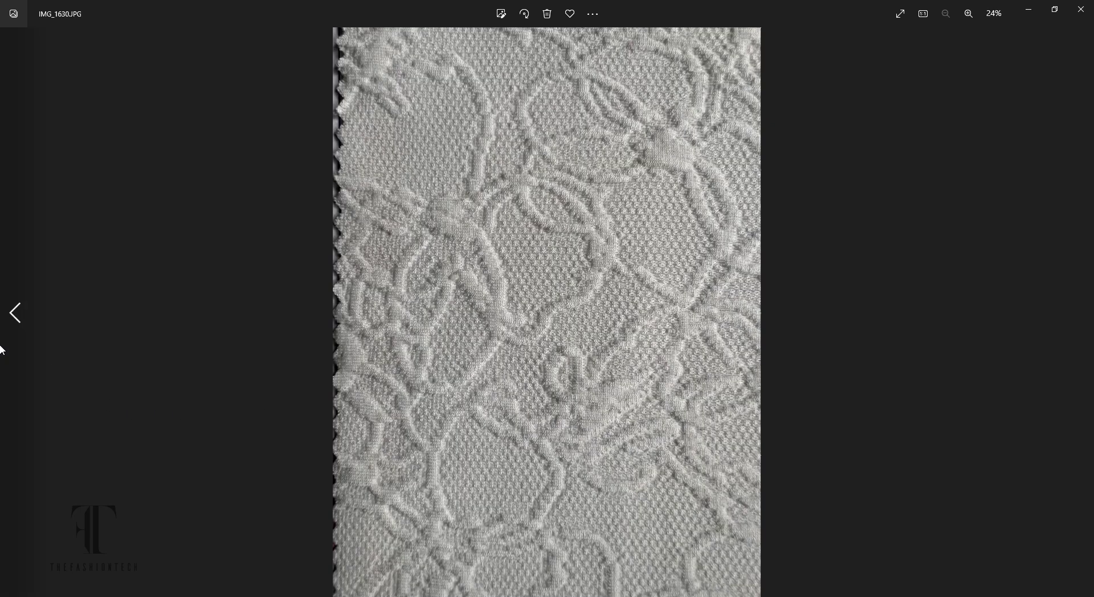
pyautogui.click(23, 314)
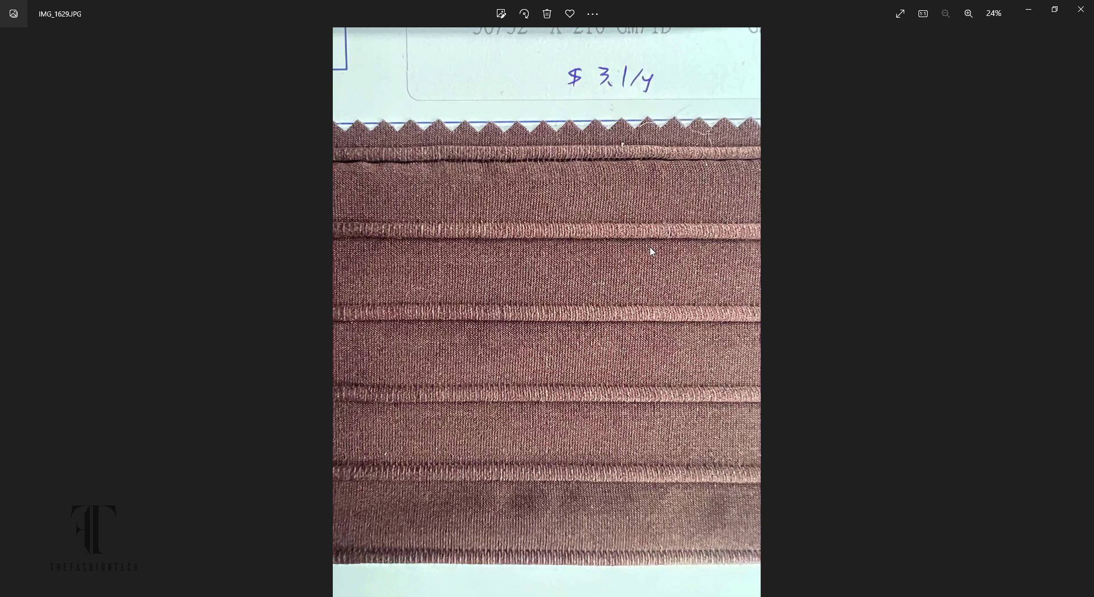
pyautogui.click(1087, 316)
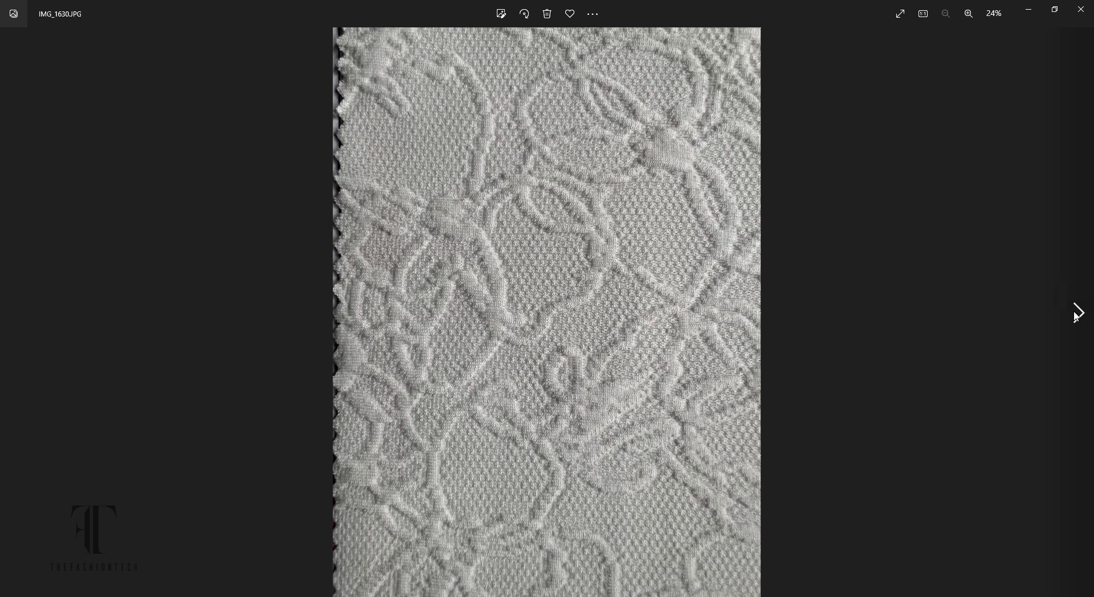
# Step: Magnify the IMG_1630 lace, fit it back, then advance via IMG_1631 to IMG_1632.JPG
pyautogui.click(969, 14)
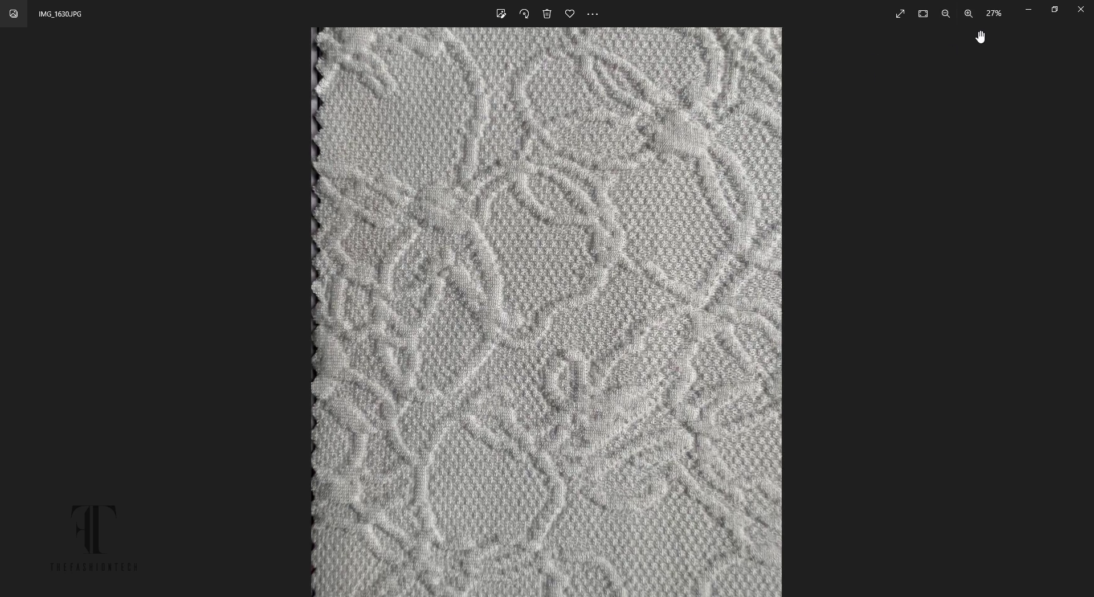
pyautogui.click(969, 13)
pyautogui.click(969, 13)
pyautogui.click(969, 14)
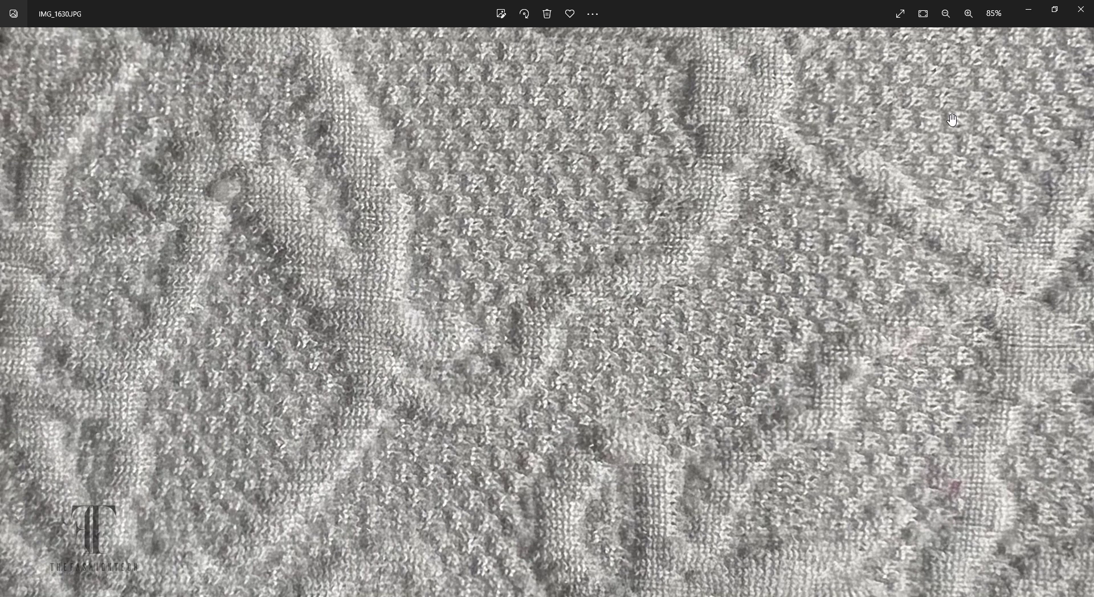
pyautogui.click(945, 13)
pyautogui.click(945, 14)
pyautogui.click(945, 14)
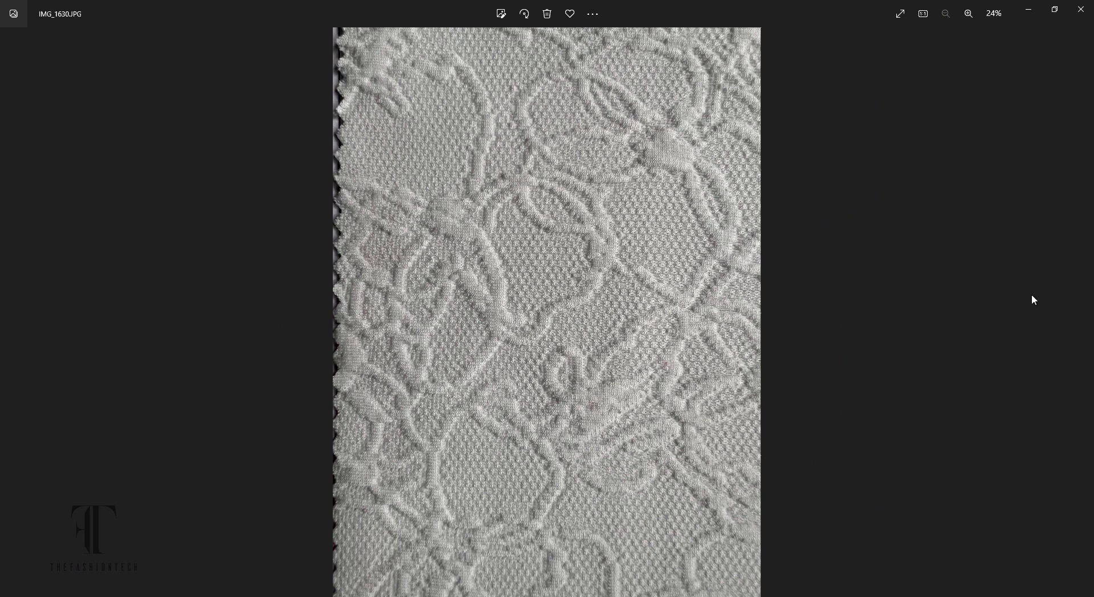
pyautogui.click(1084, 316)
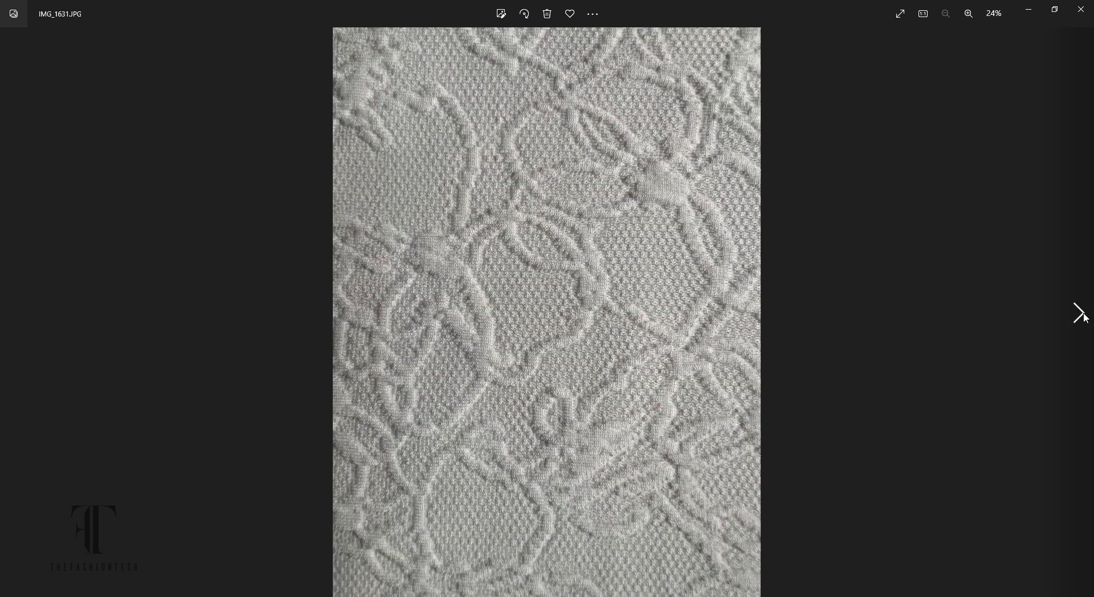
pyautogui.click(1084, 315)
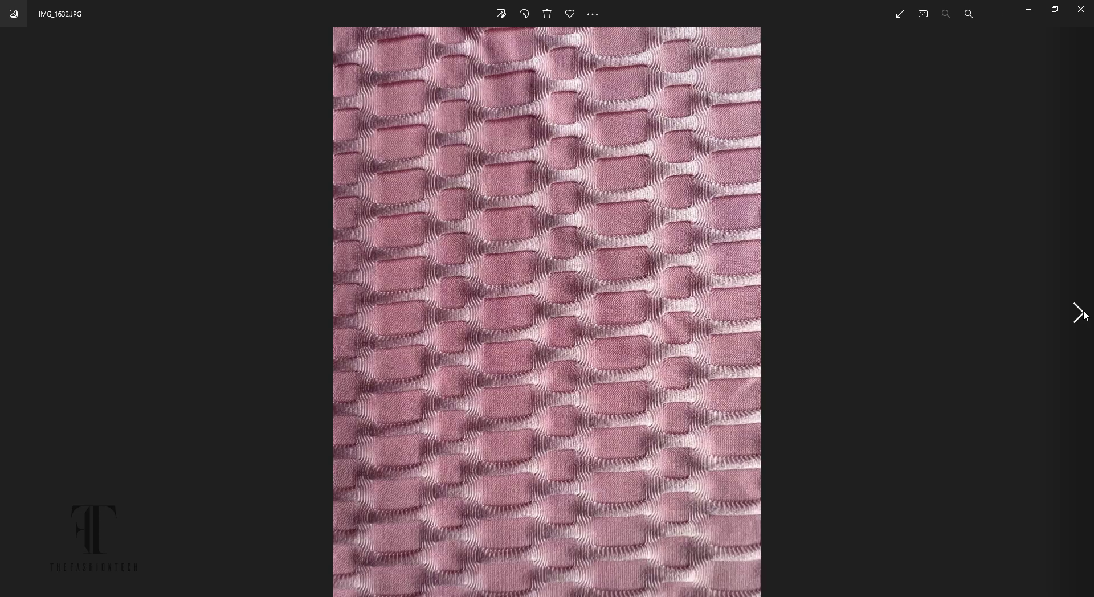
# Step: Zoom in and out on pink jacquard IMG_1632, then advance through IMG_1633–1635 to IMG_1637.JPG
pyautogui.click(968, 13)
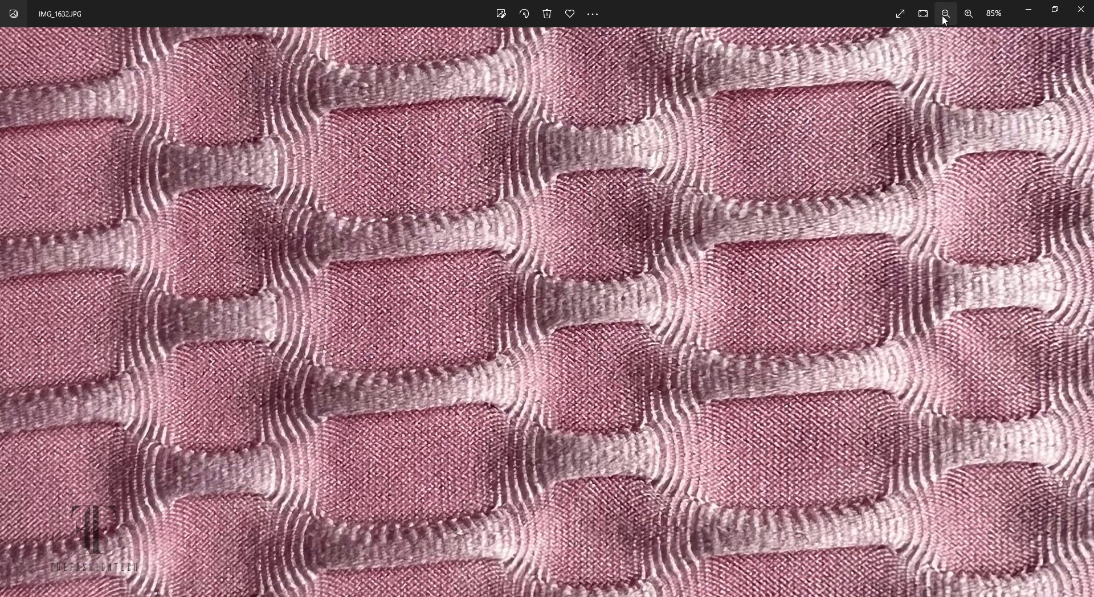
pyautogui.click(946, 14)
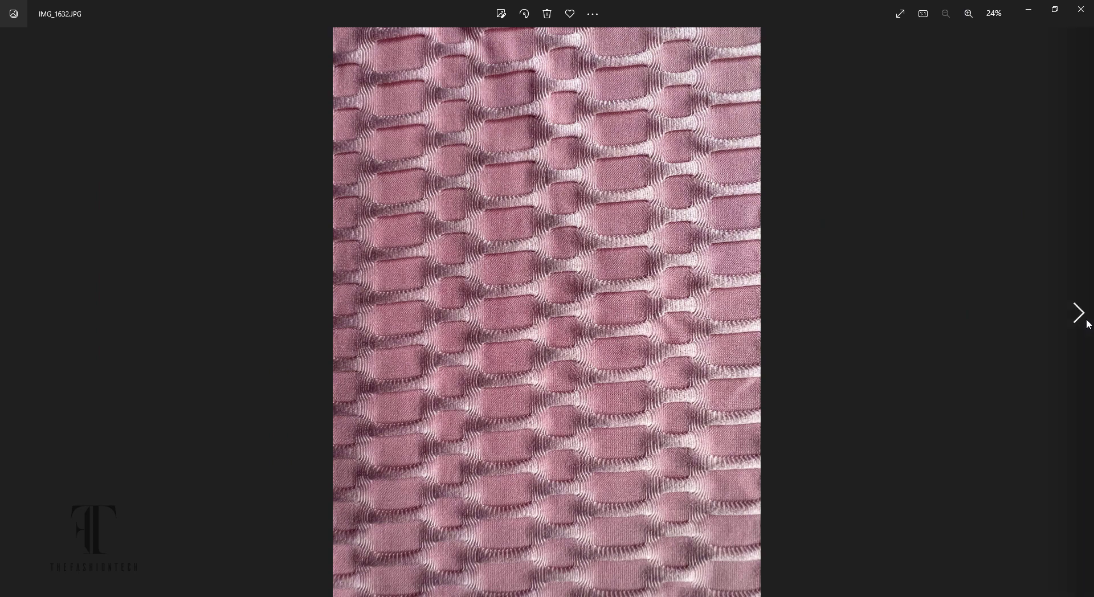
pyautogui.click(1077, 313)
pyautogui.click(1078, 315)
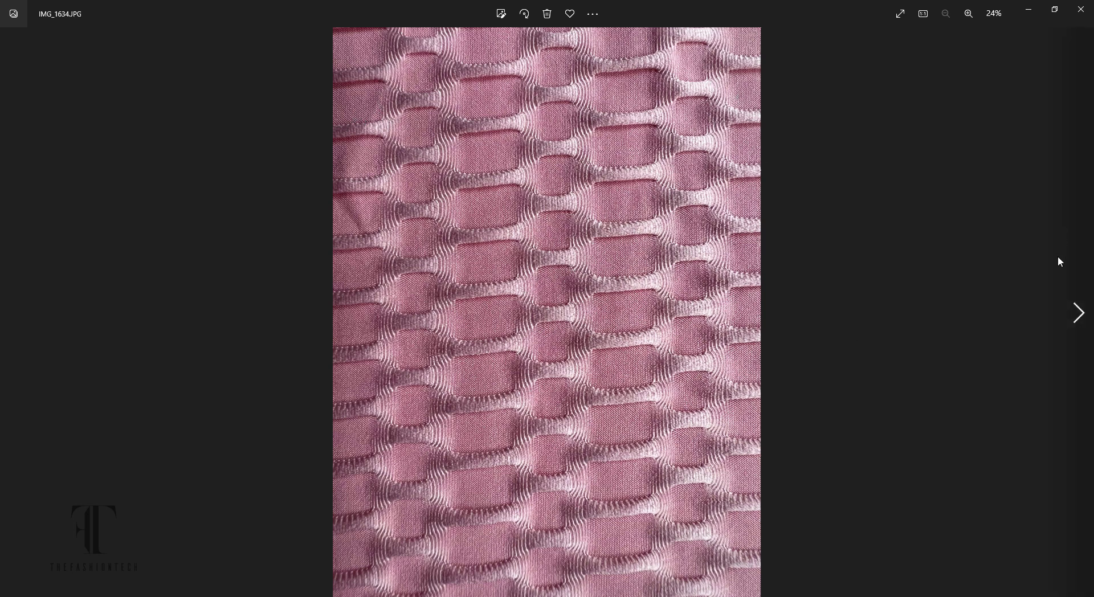
pyautogui.click(1077, 314)
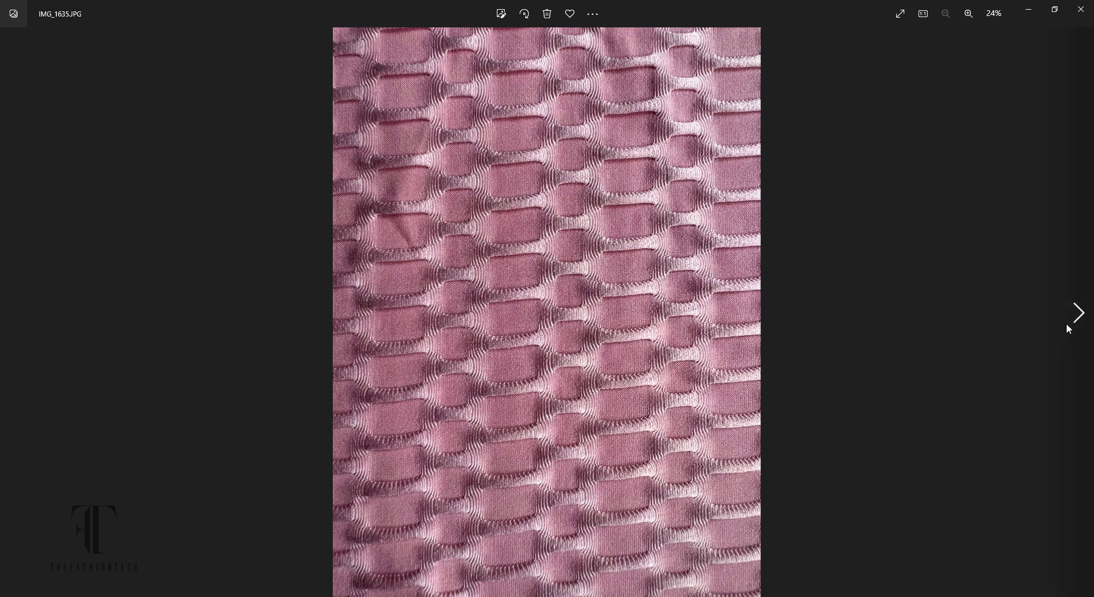
pyautogui.click(1073, 306)
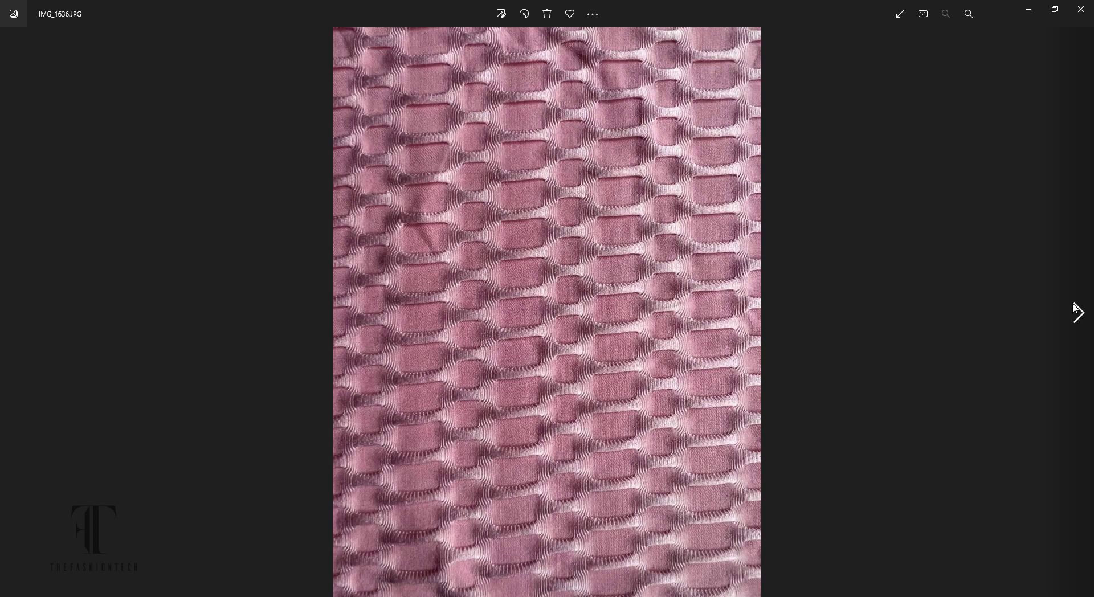
pyautogui.click(1073, 307)
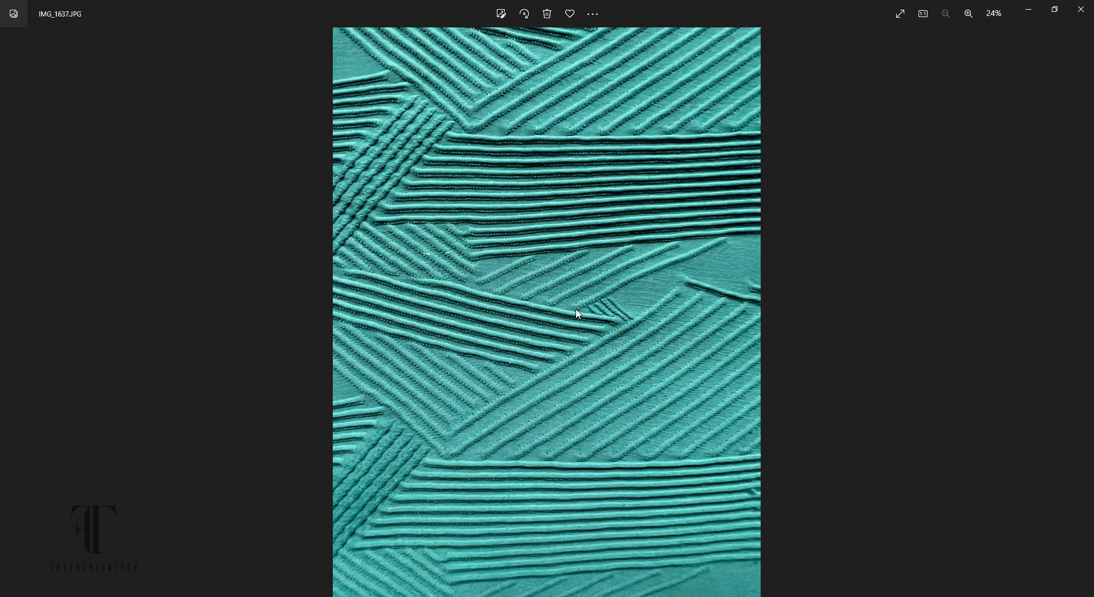
# Step: Magnify and pan the teal ridged IMG_1637 scan, zoom back out, then advance toward IMG_1640
pyautogui.click(970, 17)
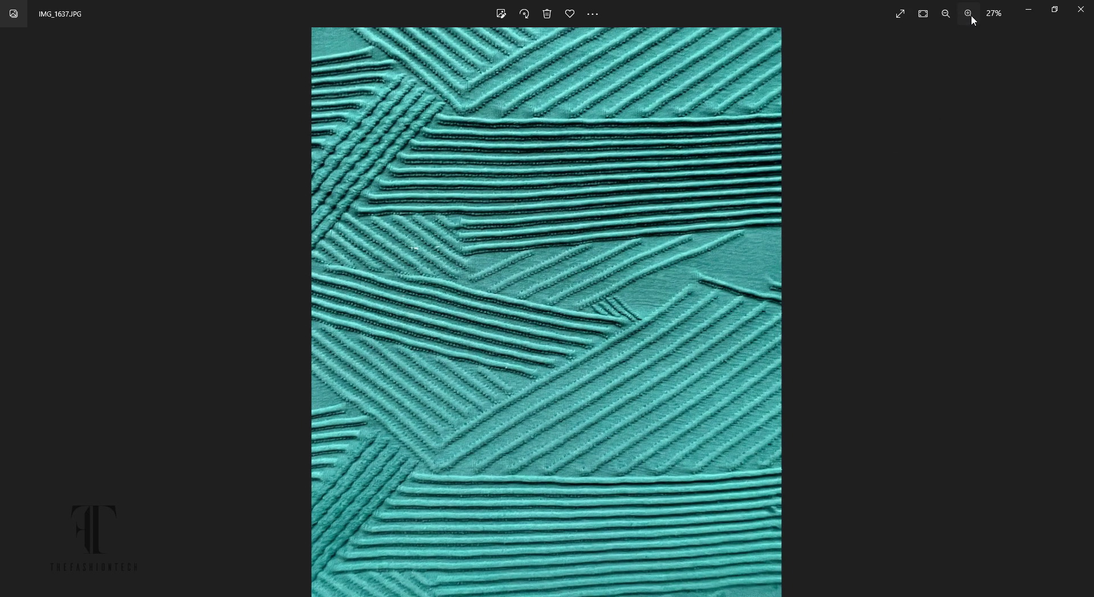
pyautogui.click(972, 16)
pyautogui.click(972, 16)
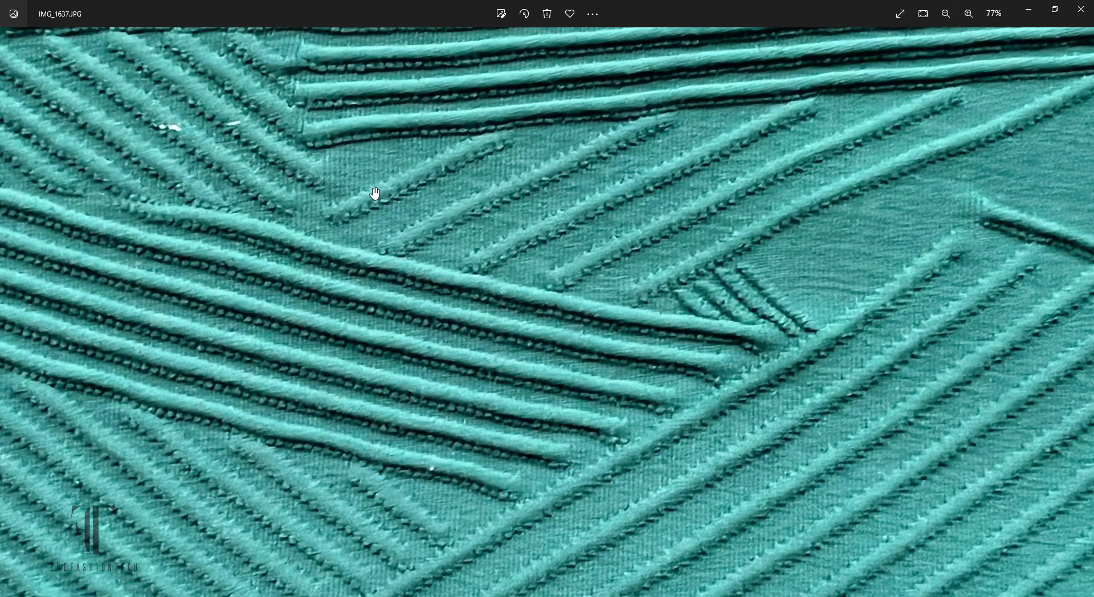
pyautogui.moveTo(522, 173)
pyautogui.mouseDown()
pyautogui.moveTo(542, 304)
pyautogui.moveTo(805, 500)
pyautogui.mouseUp()
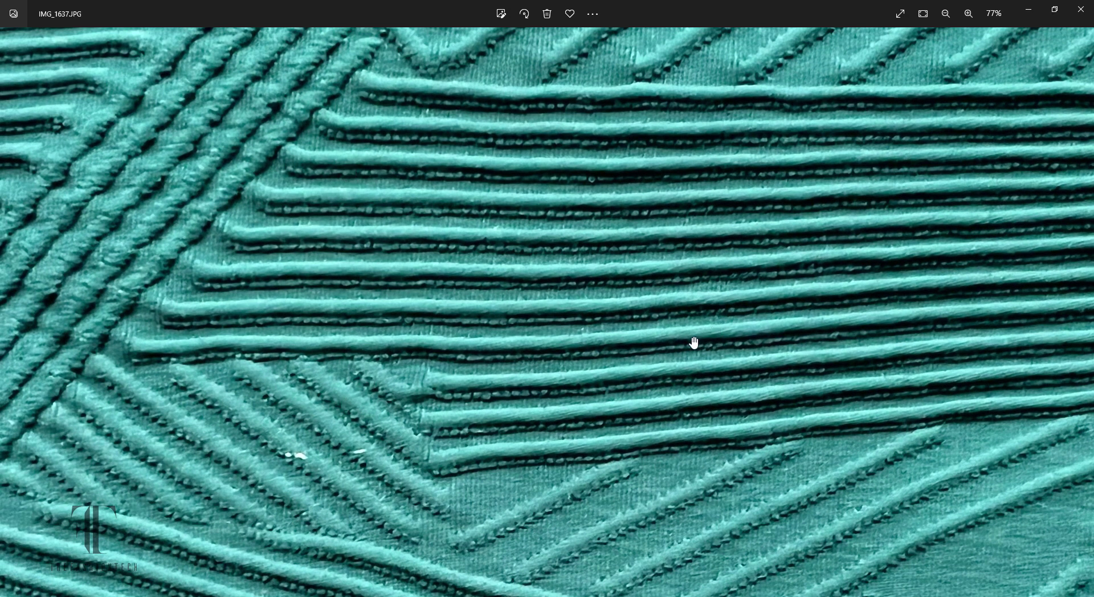
pyautogui.scroll(-3, 694, 342)
pyautogui.scroll(-2, 708, 343)
pyautogui.scroll(-2, 708, 344)
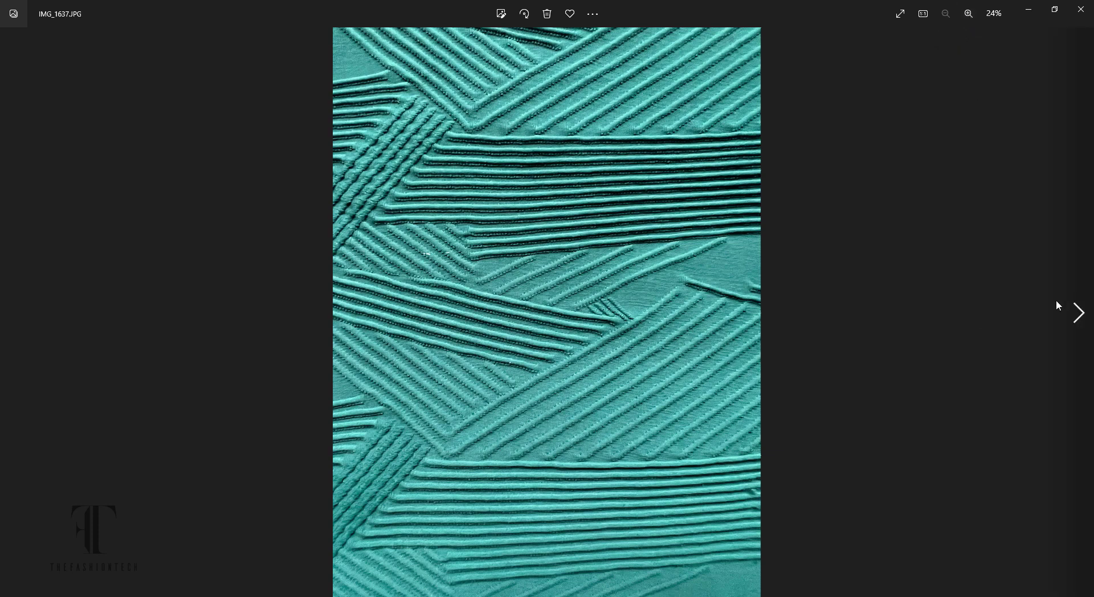
pyautogui.click(1072, 320)
pyautogui.click(1072, 320)
# Step: Step through the green scans to the grey fabric photo, back once, then forward again
pyautogui.click(1072, 321)
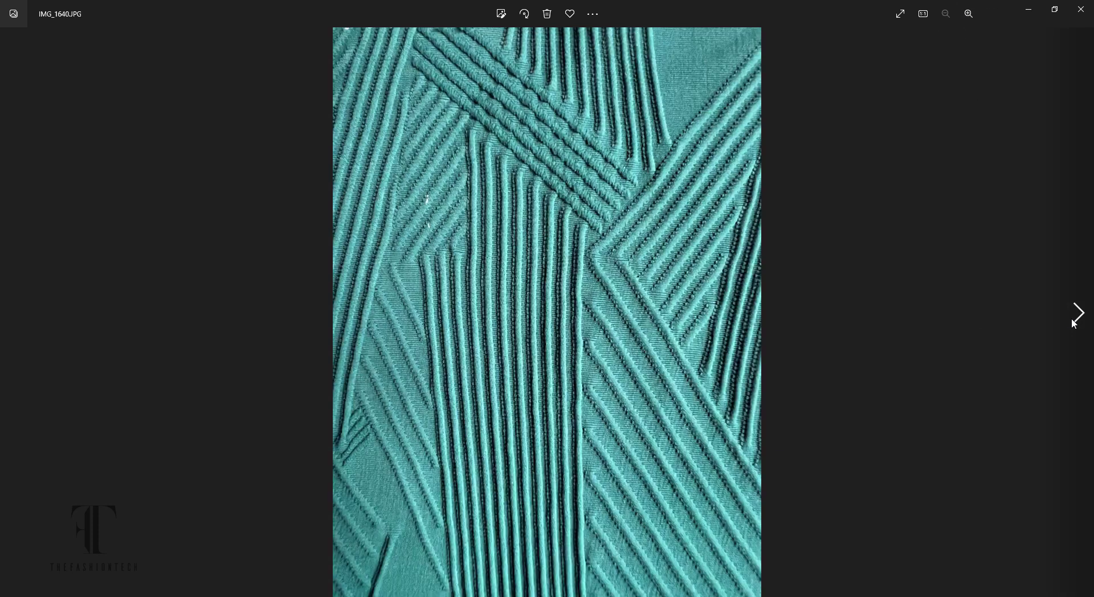
pyautogui.click(1072, 321)
pyautogui.click(1074, 323)
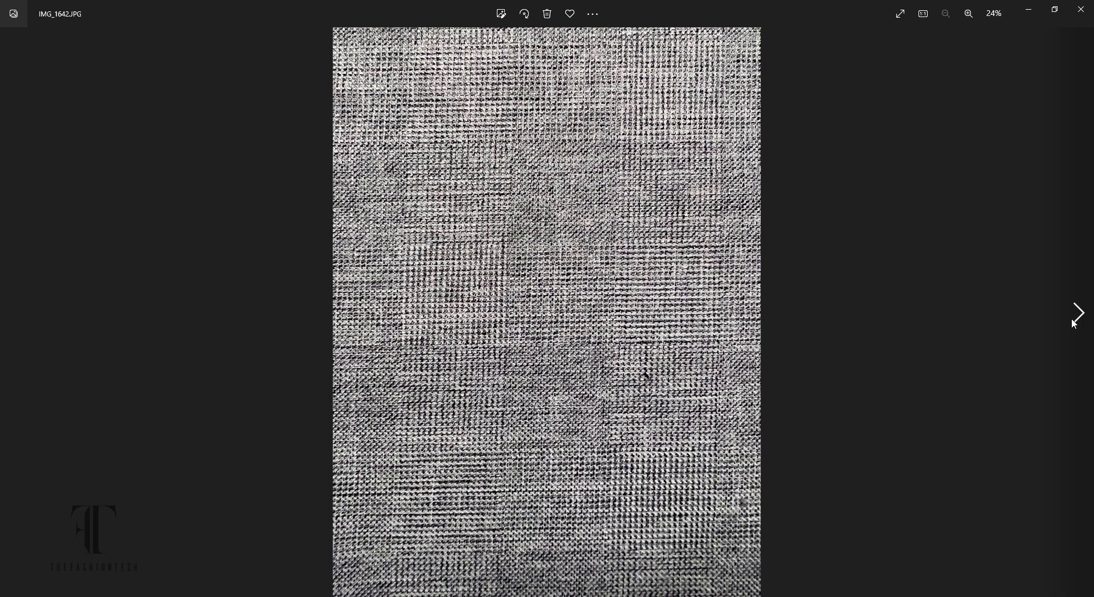
pyautogui.click(14, 311)
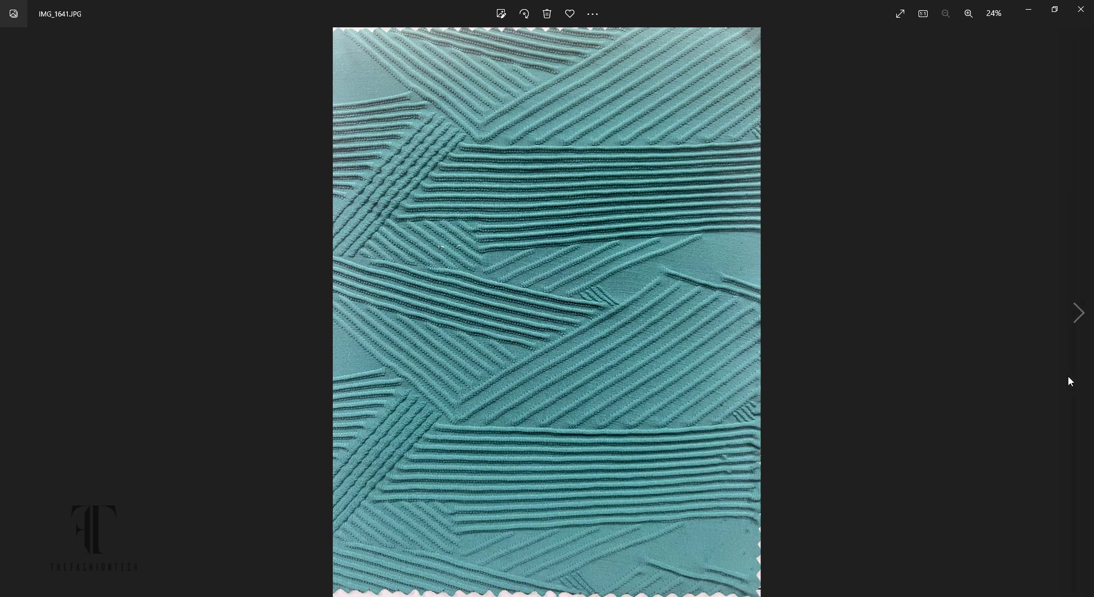
pyautogui.click(1079, 311)
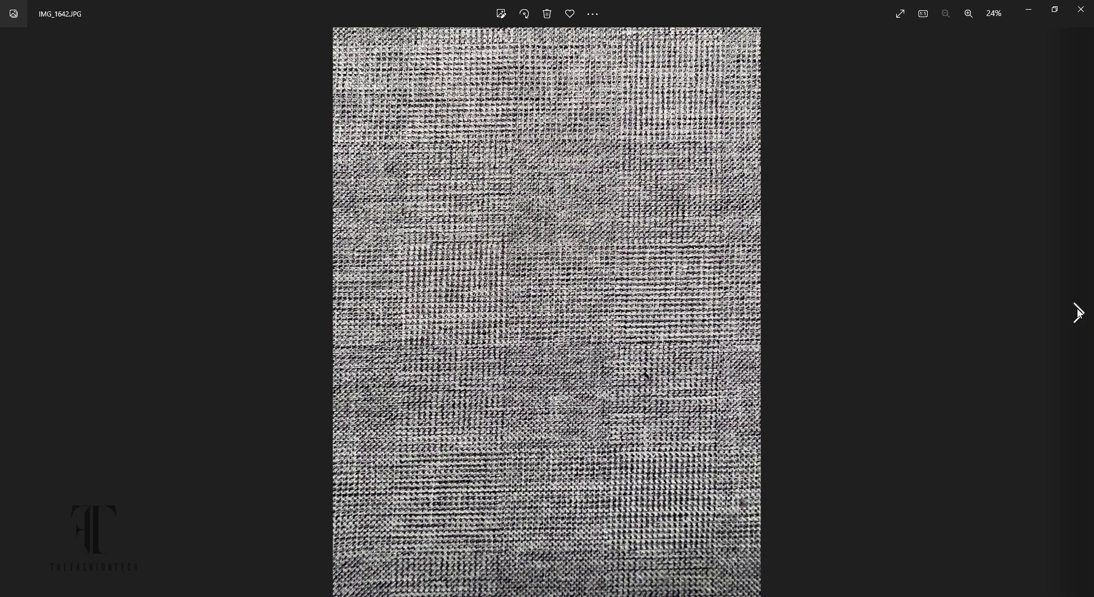
# Step: Zoom into the grey weave of IMG_1642, then fit the whole photo back
pyautogui.click(968, 14)
pyautogui.click(969, 13)
pyautogui.click(968, 14)
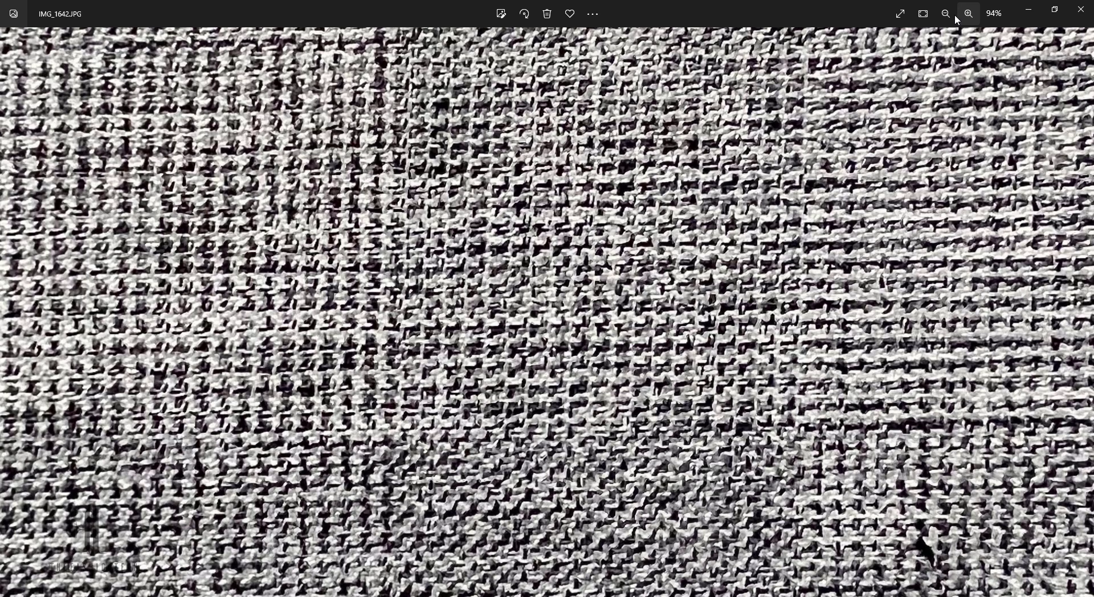
pyautogui.click(949, 16)
pyautogui.click(949, 16)
pyautogui.click(949, 16)
pyautogui.click(949, 16)
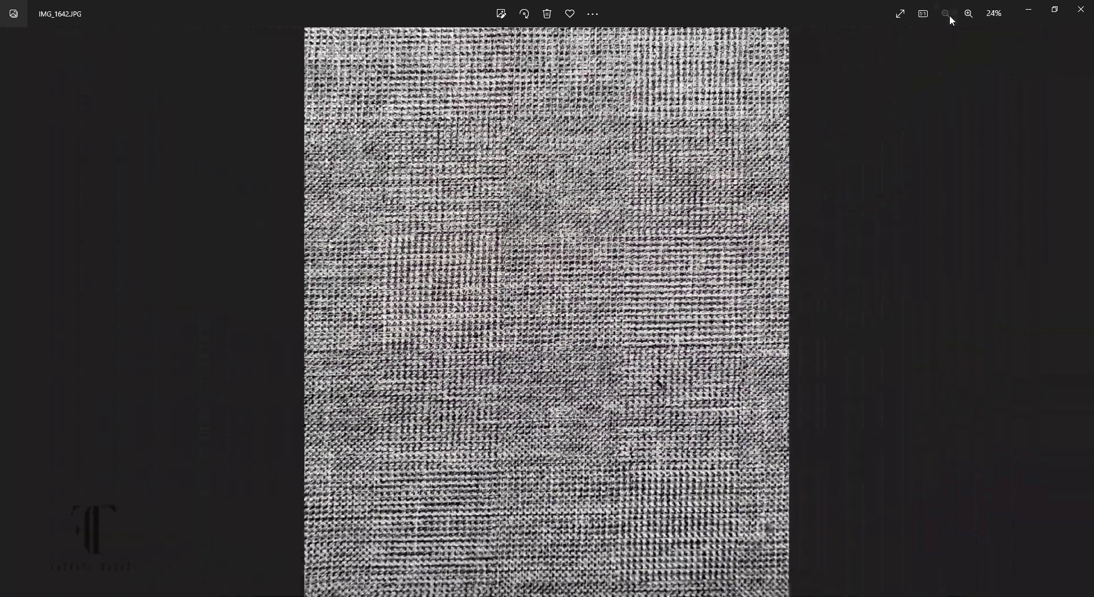
pyautogui.moveTo(1078, 313)
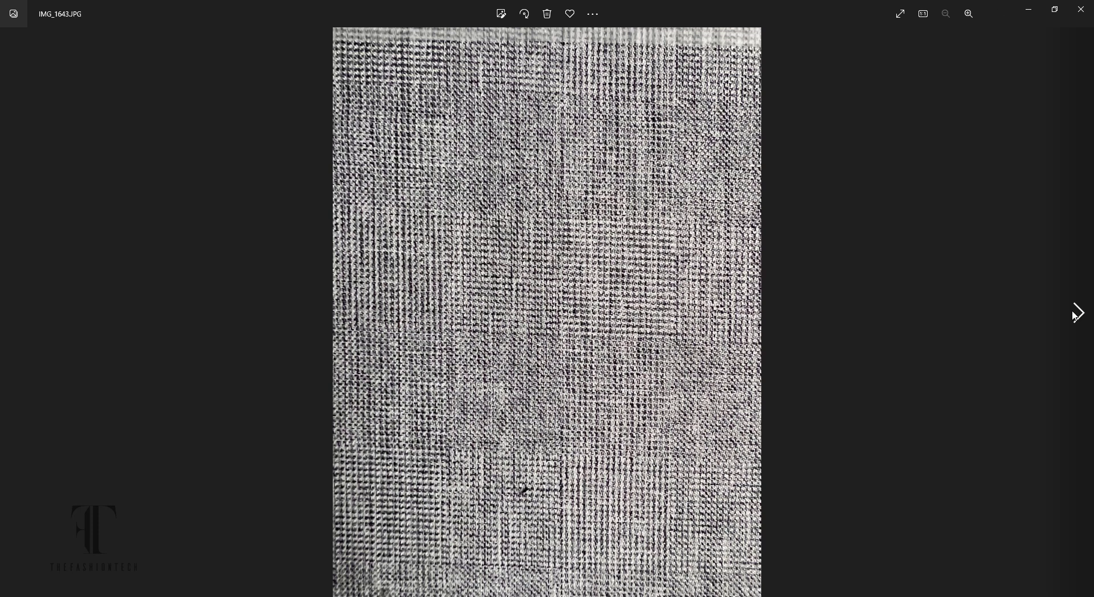
# Step: Advance through IMG_1645 to the pink-and-lilac striped scan IMG_1648.JPG
pyautogui.click(1075, 313)
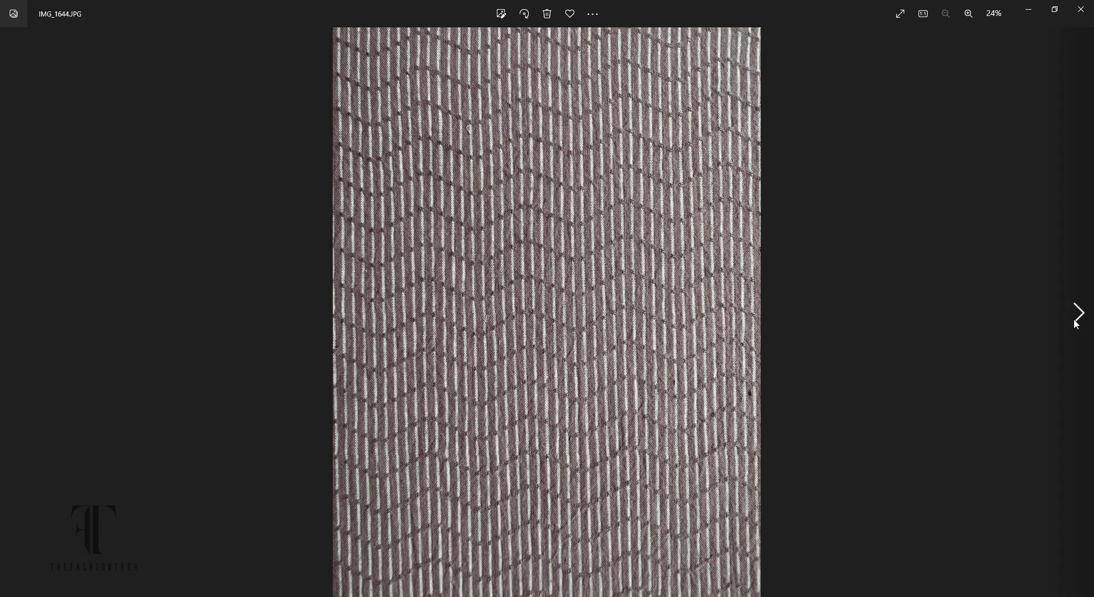
pyautogui.click(1075, 323)
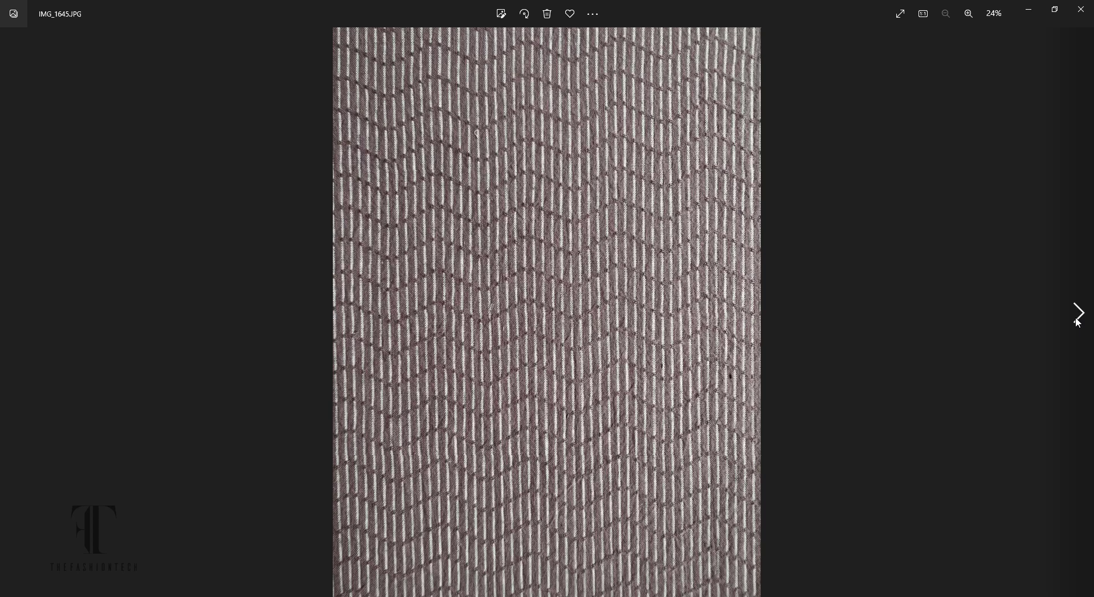
pyautogui.click(1075, 322)
pyautogui.click(1076, 322)
pyautogui.click(1076, 323)
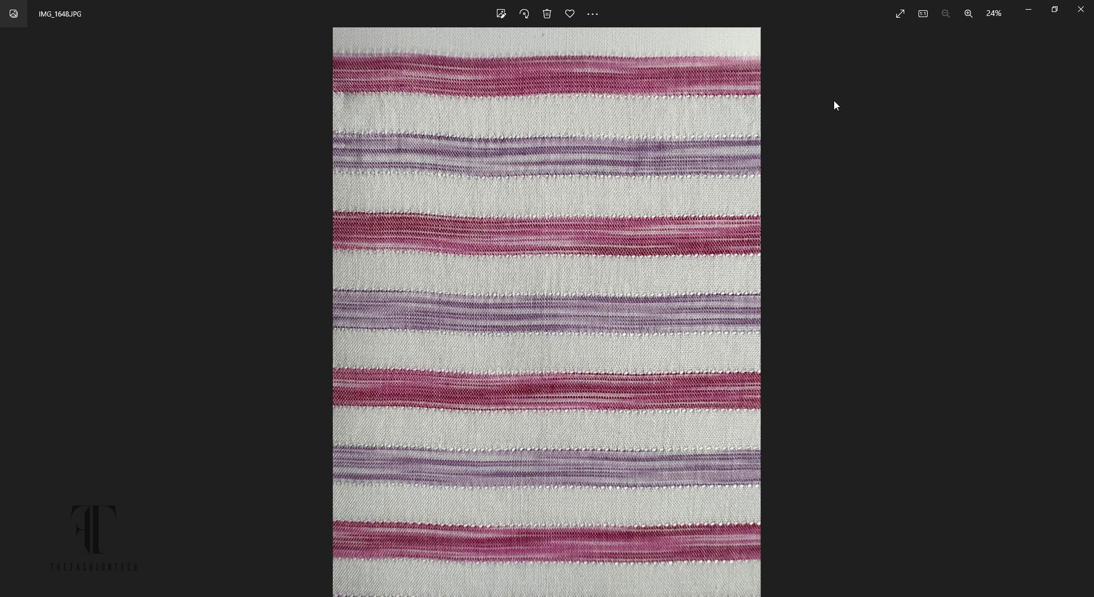
# Step: Zoom the striped knit IMG_1648 to 70%, pan to the purple stripe, then return to 24%
pyautogui.click(968, 13)
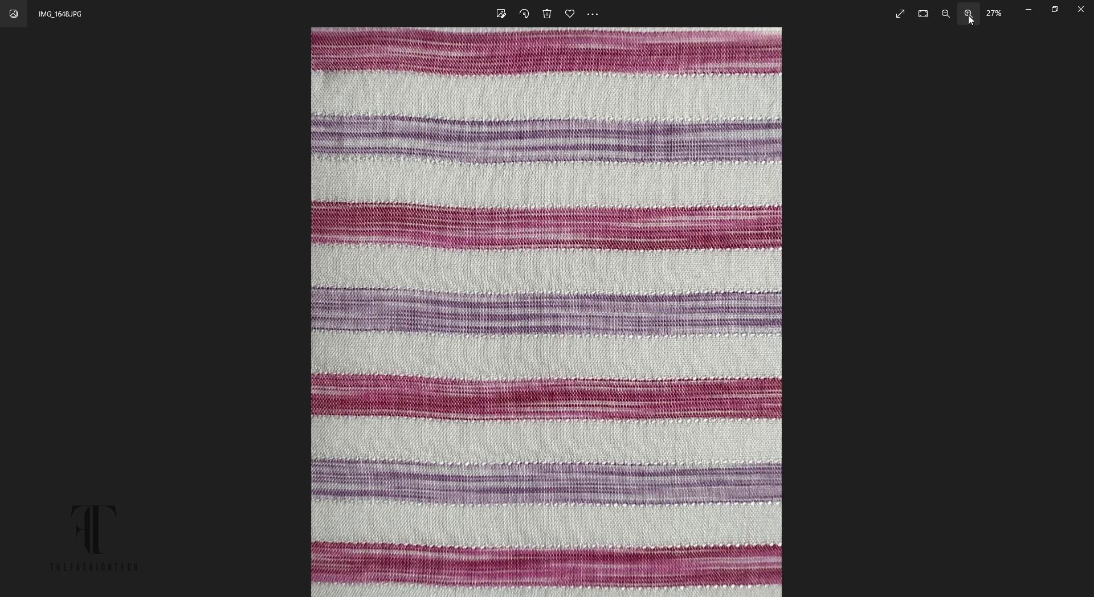
pyautogui.click(969, 14)
pyautogui.click(969, 13)
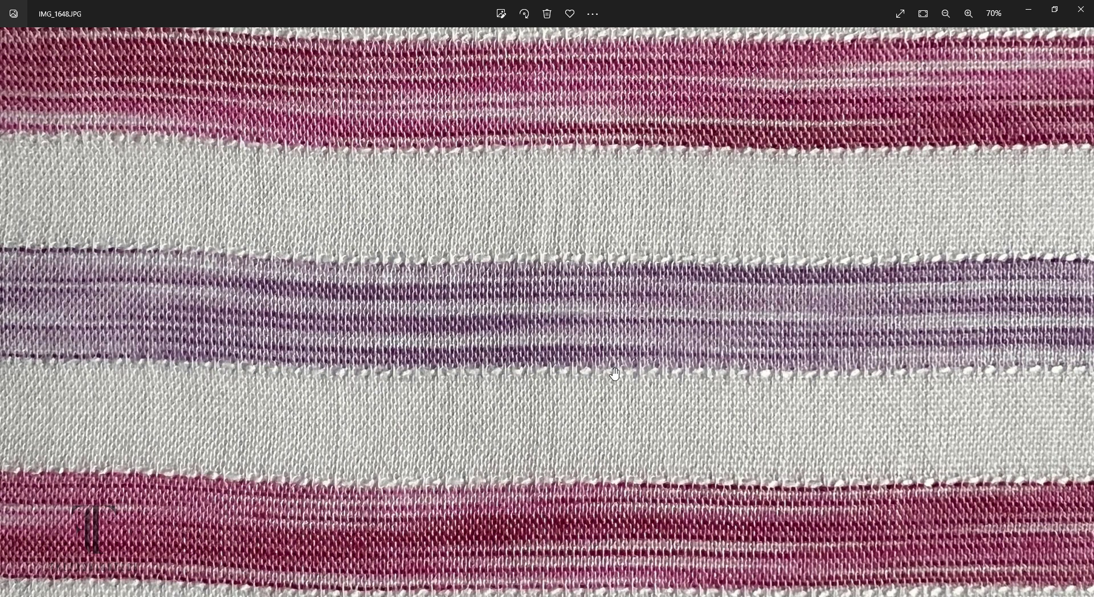
pyautogui.moveTo(634, 345); pyautogui.dragTo(598, 488)
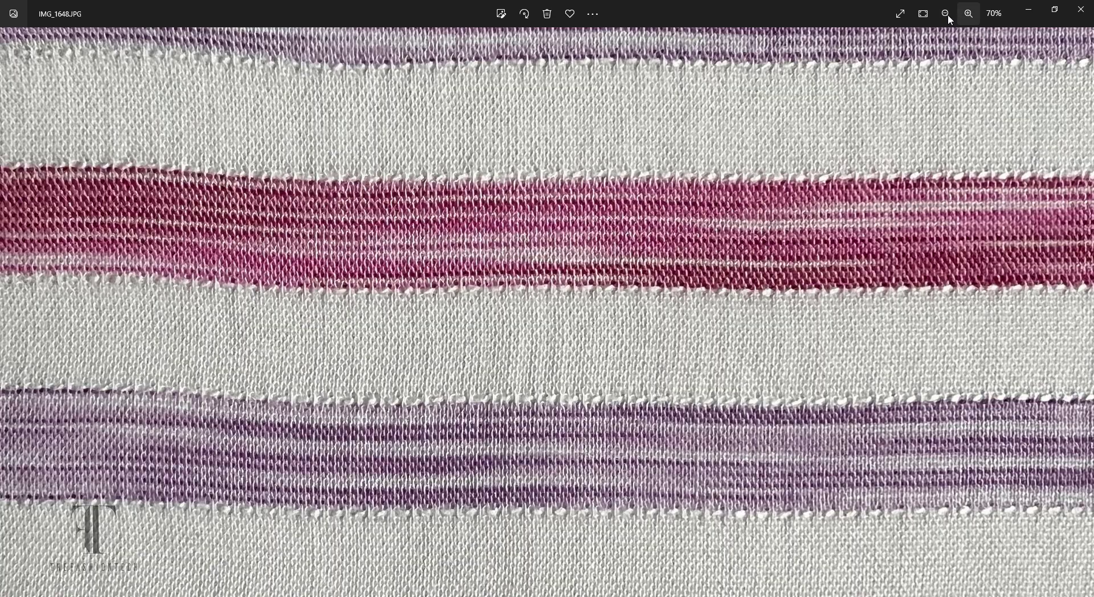
pyautogui.click(946, 17)
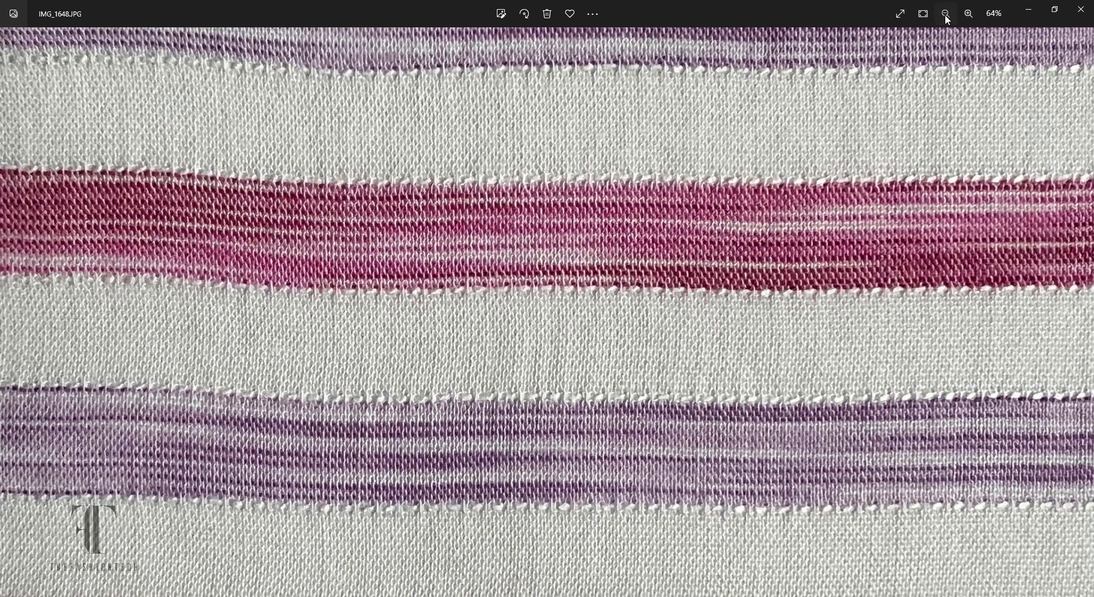
pyautogui.click(946, 16)
pyautogui.click(945, 16)
pyautogui.click(945, 16)
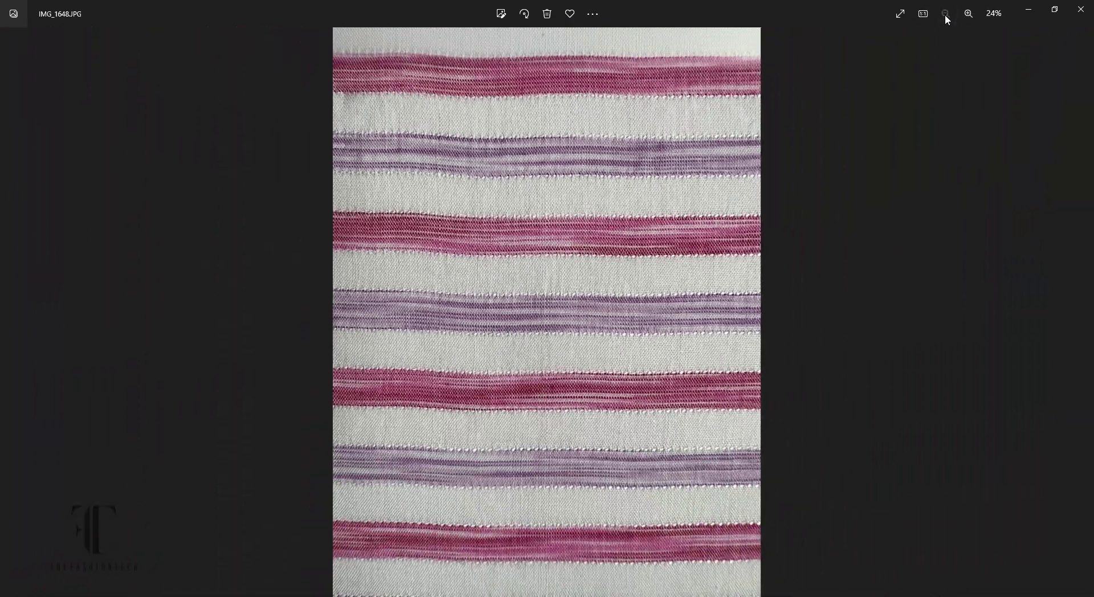
# Step: Advance via IMG_1650 to the magenta floral print IMG_1652.JPG
pyautogui.moveTo(1065, 346)
pyautogui.click(1075, 313)
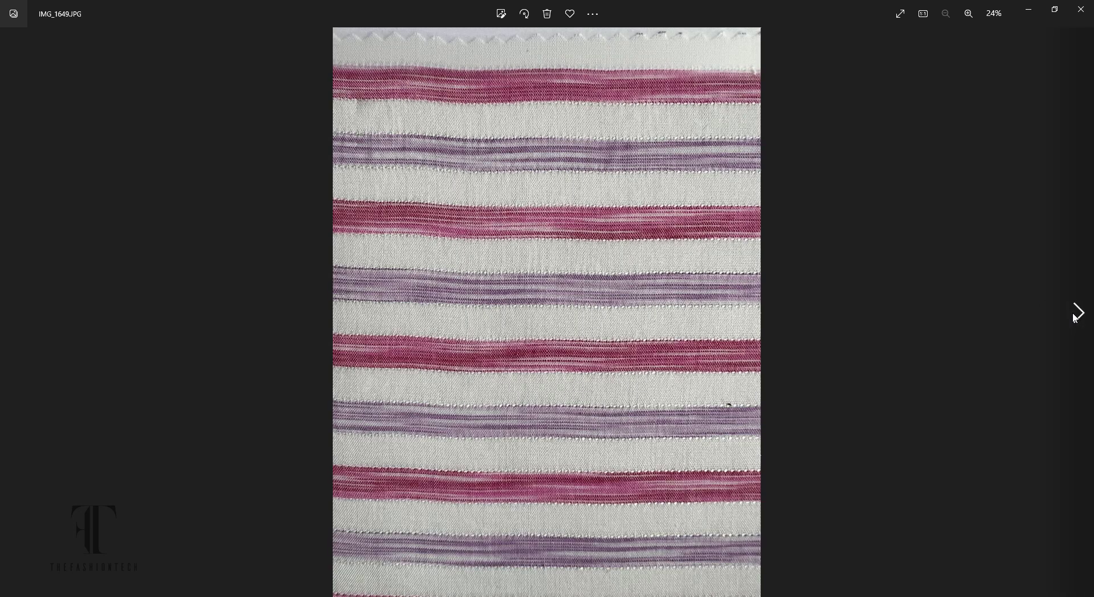
pyautogui.click(1076, 314)
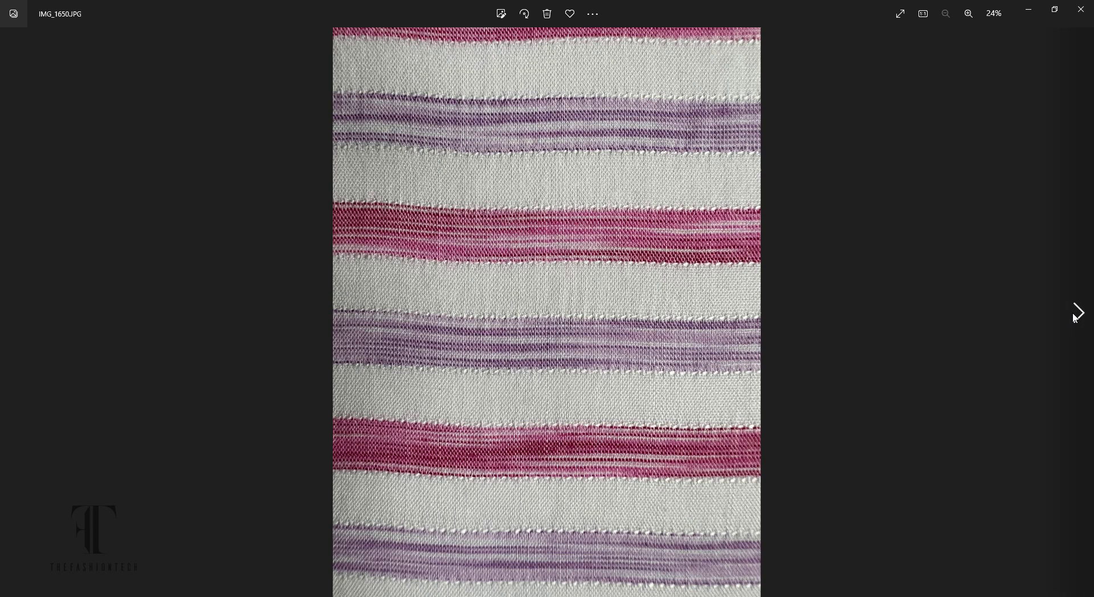
pyautogui.click(1075, 317)
pyautogui.click(1075, 317)
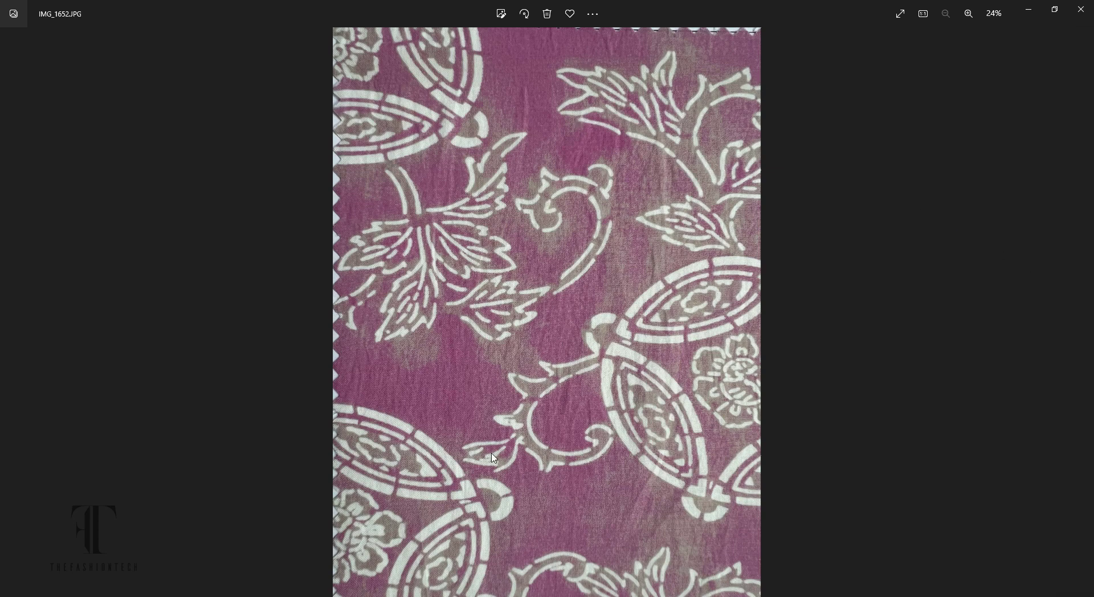
# Step: View IMG_1653 and the spotted print IMG_1654, then close the Photos viewer
pyautogui.click(1079, 317)
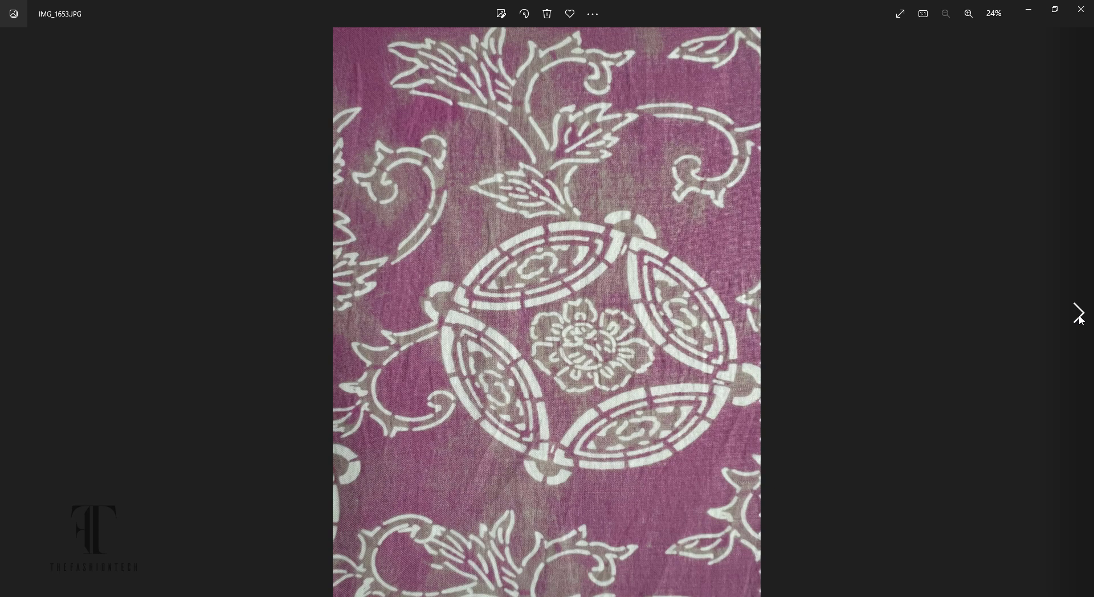
pyautogui.click(1079, 317)
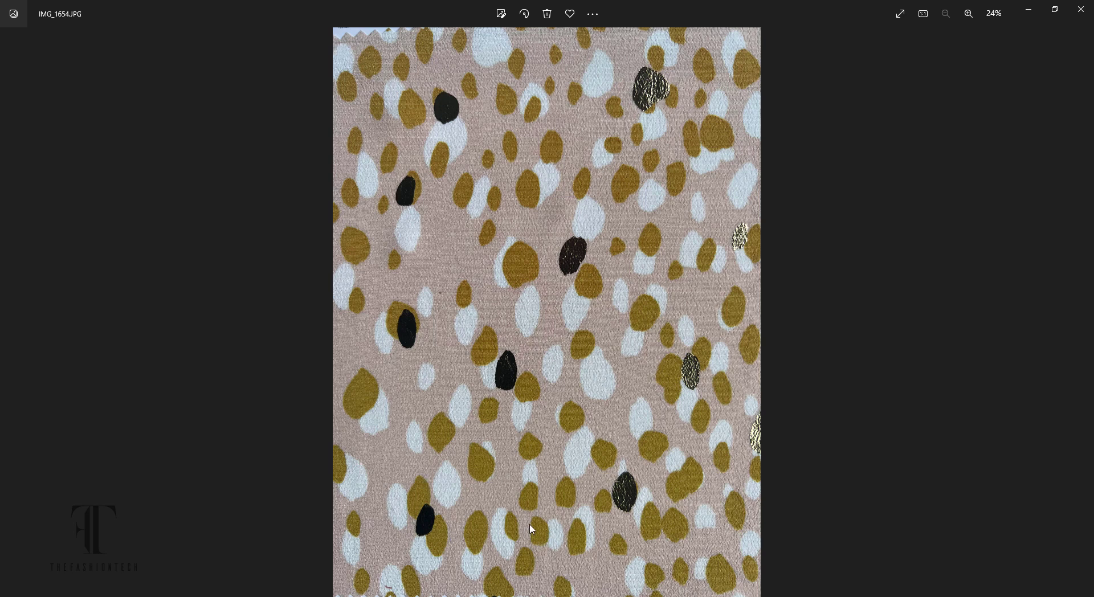
pyautogui.click(1081, 9)
# Step: Select IMG_1630.JPG to see its details, then return to Photoshop with IMG_1631.JPG
pyautogui.click(653, 471)
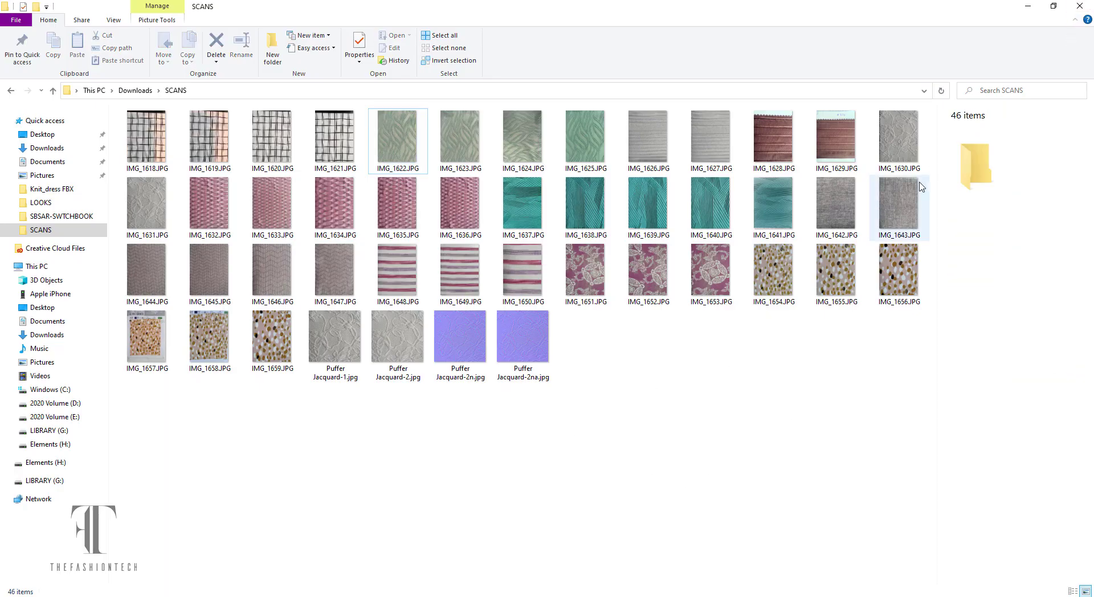
pyautogui.click(921, 155)
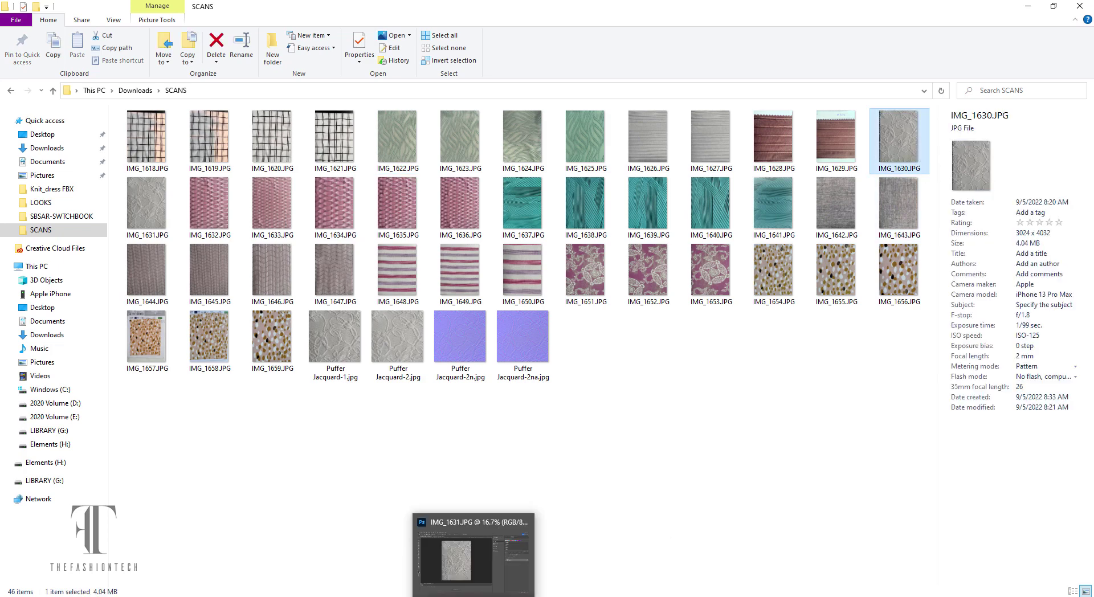
pyautogui.click(474, 547)
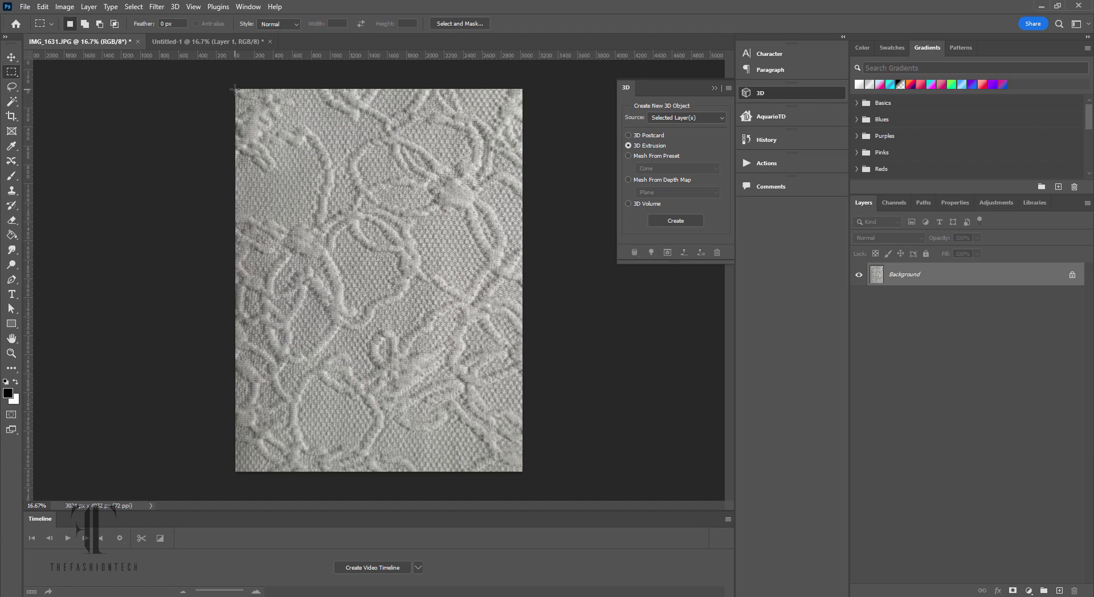
# Step: Draw and position a square selection over the lace area of IMG_1631.JPG
pyautogui.keyDown('shift'); pyautogui.moveTo(234, 89); pyautogui.dragTo(521, 393); pyautogui.keyUp('shift')
pyautogui.moveTo(487, 346); pyautogui.dragTo(487, 350)
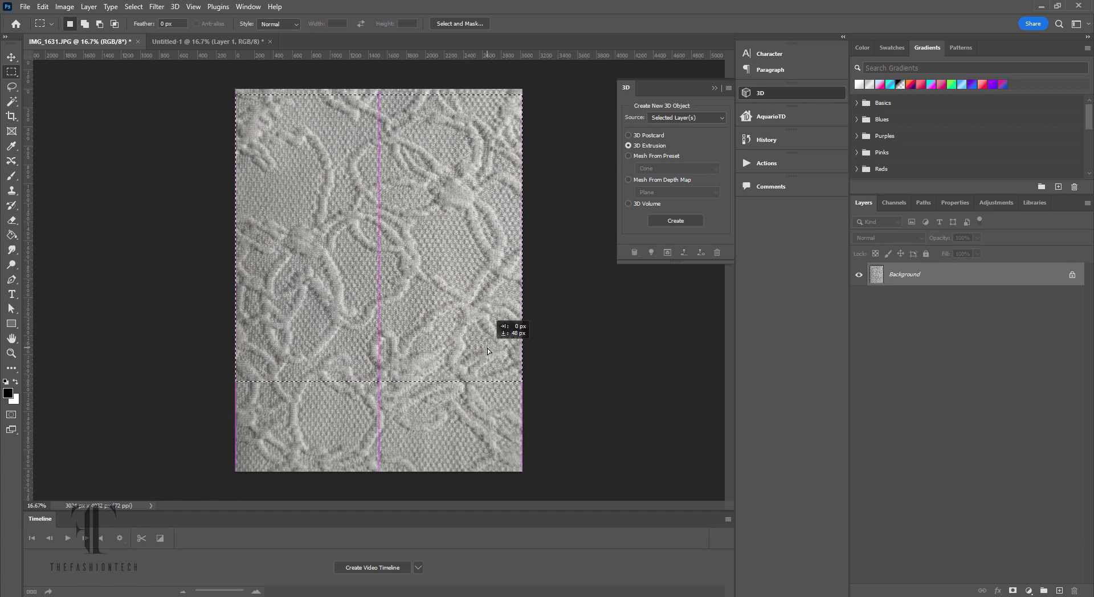
pyautogui.moveTo(487, 348); pyautogui.dragTo(488, 348)
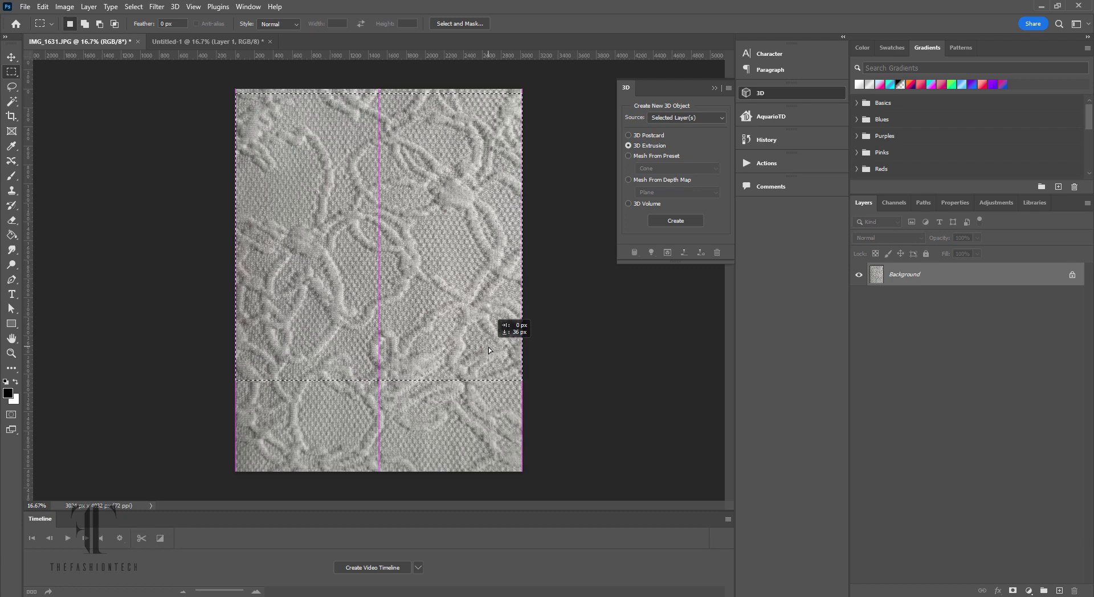
pyautogui.moveTo(488, 347); pyautogui.dragTo(490, 356)
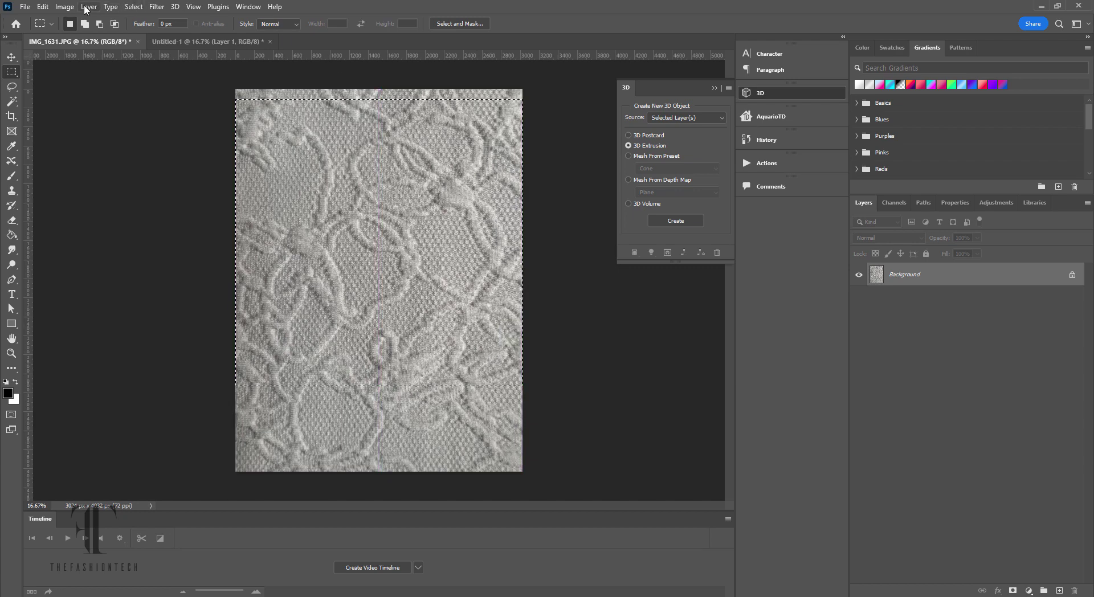
# Step: Copy the selected lace with Edit > Copy and switch to the Untitled-1 document
pyautogui.click(43, 8)
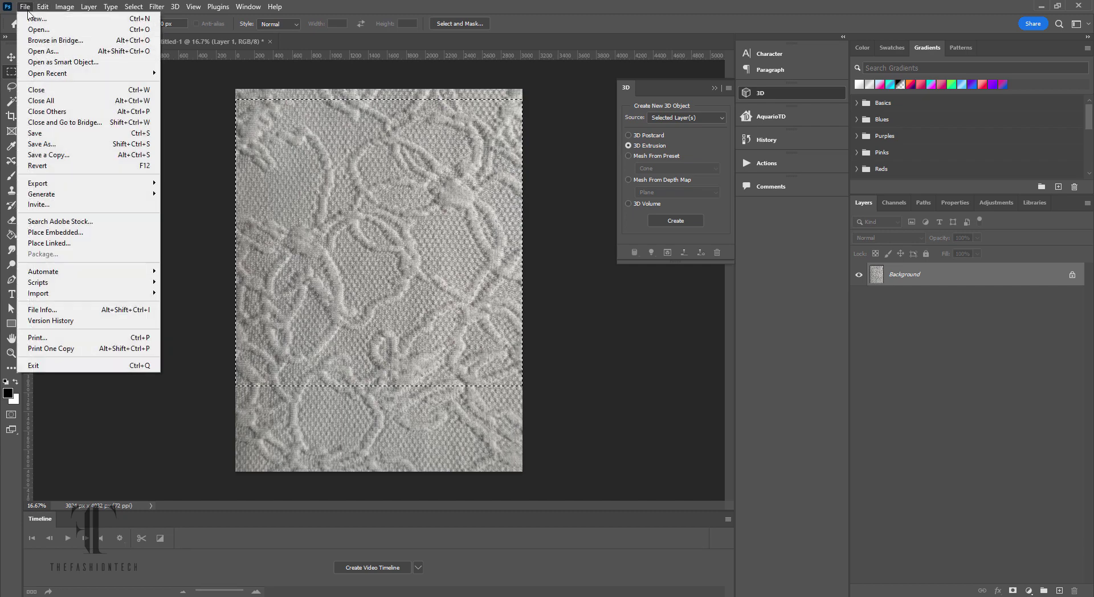
pyautogui.click(77, 86)
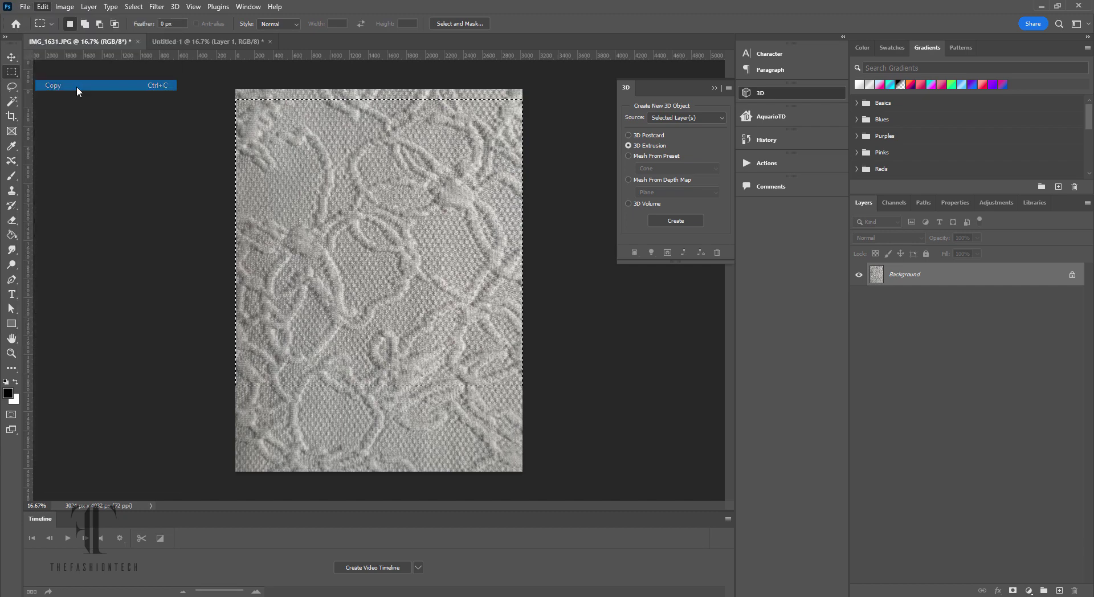
pyautogui.click(171, 43)
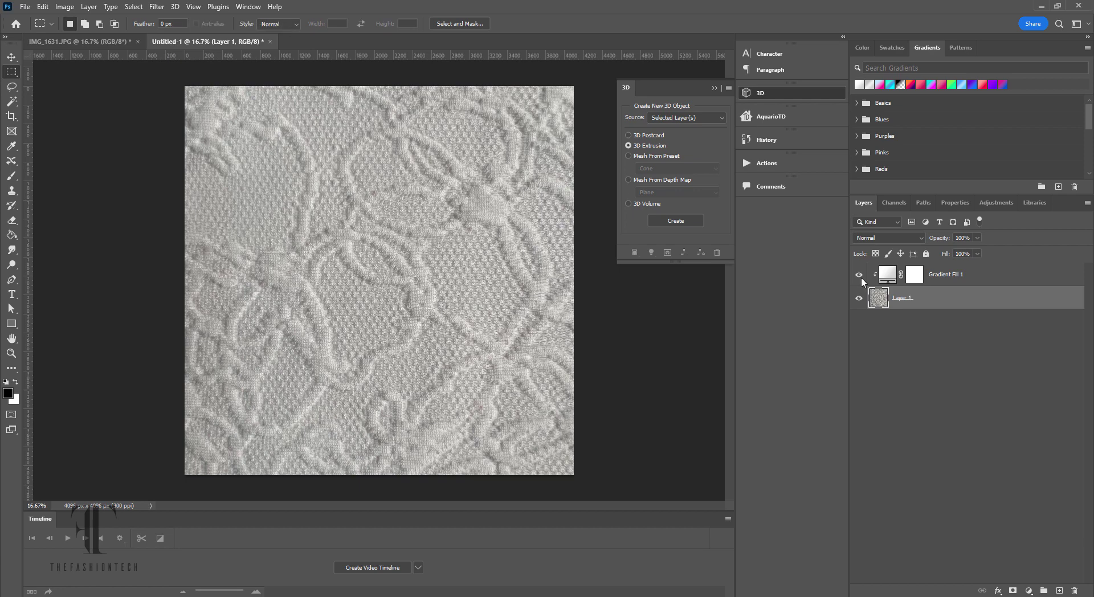
# Step: Hide the Gradient Fill 1 layer so the lace layer fills the Untitled-1 canvas
pyautogui.click(970, 279)
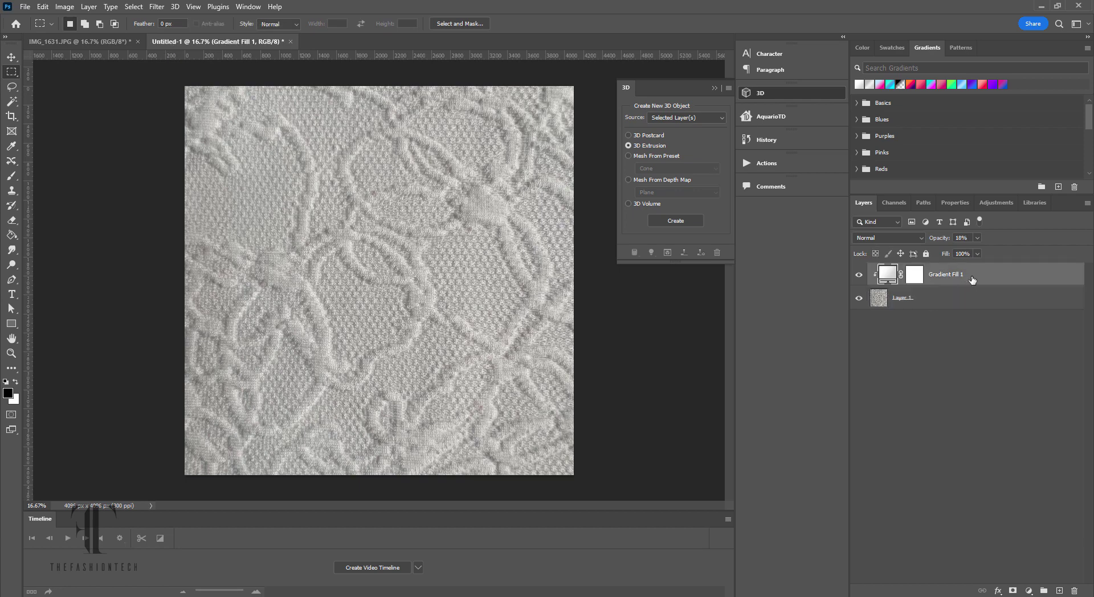
pyautogui.rightClick(972, 279)
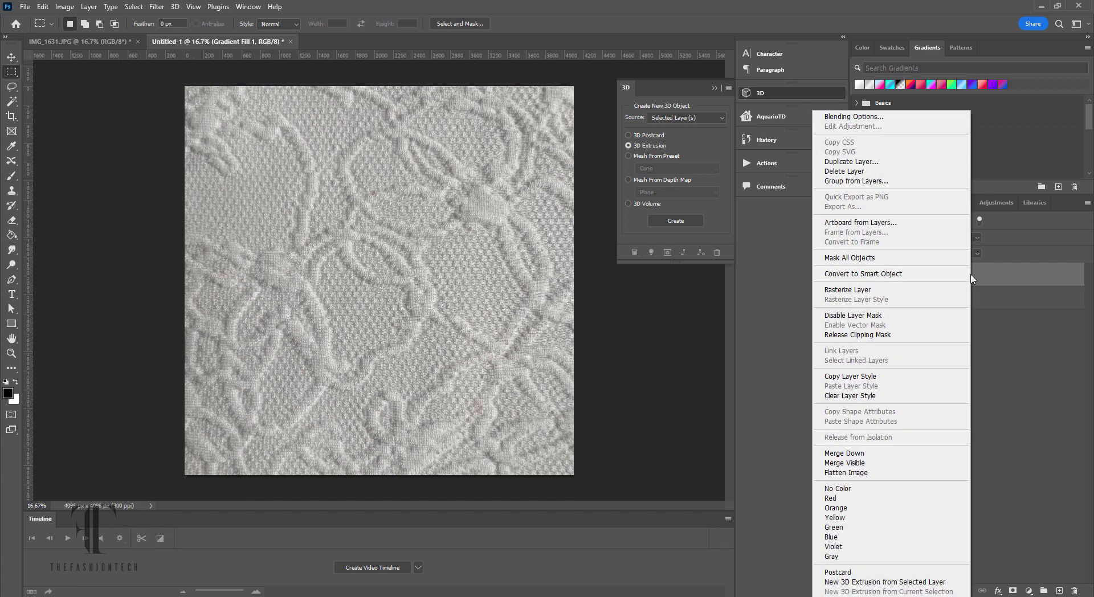
pyautogui.click(858, 274)
pyautogui.click(858, 274)
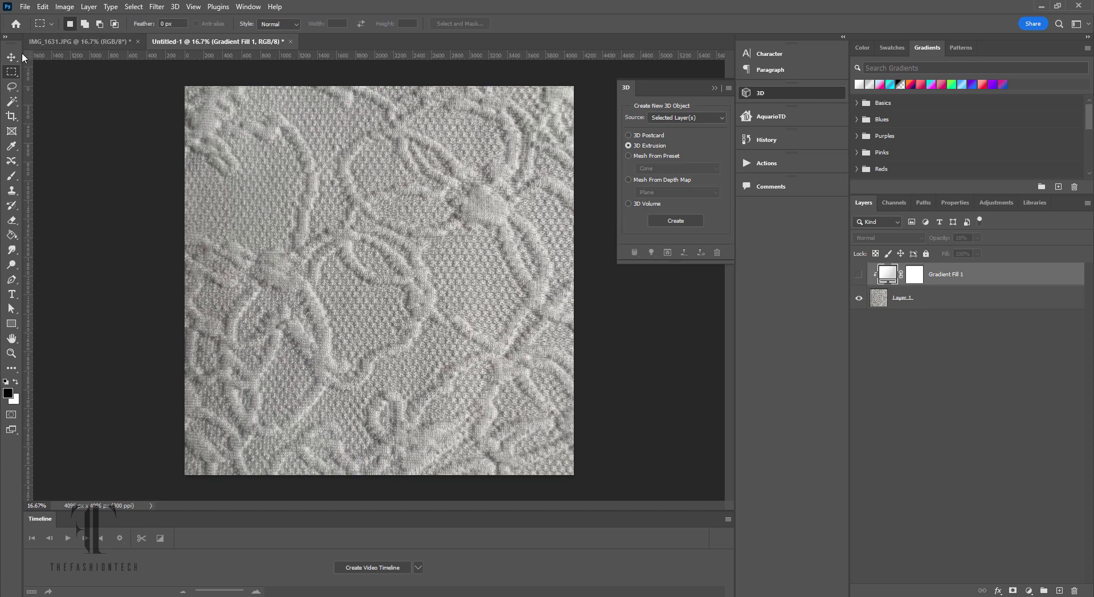
# Step: Bring up File > Export > Export As for Untitled-1, previewing a 4096 × 4096 px JPG
pyautogui.click(25, 7)
pyautogui.moveTo(51, 182)
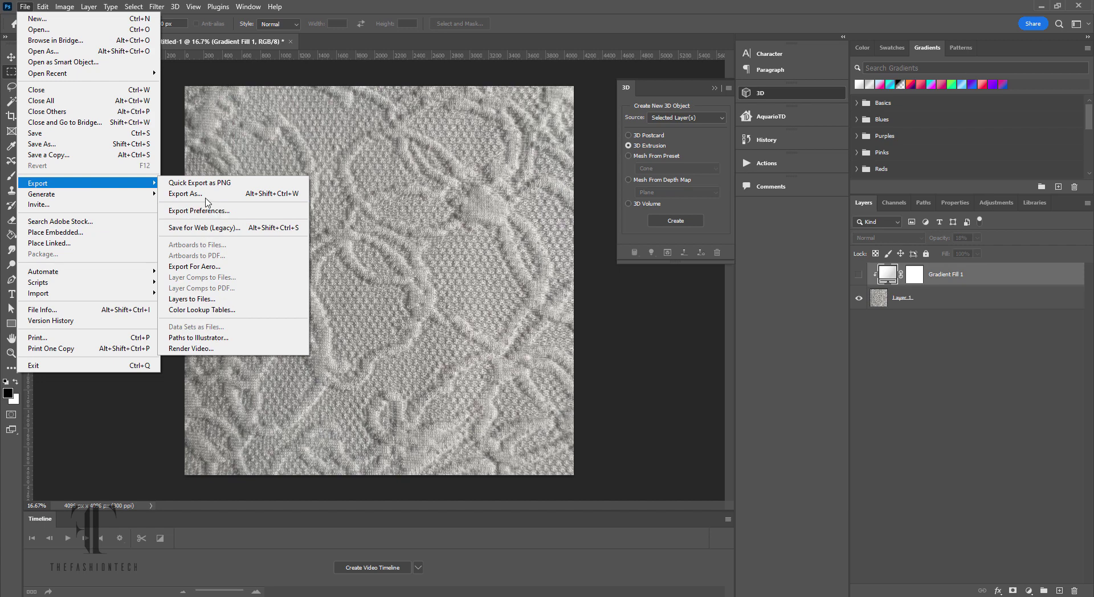
pyautogui.click(194, 193)
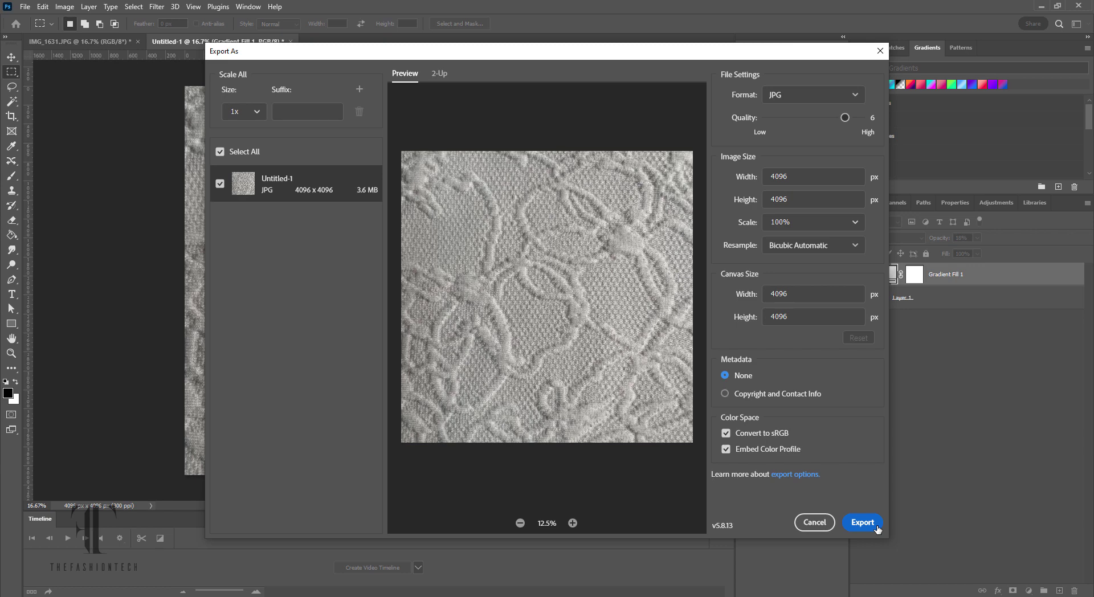
# Step: Export the lace as a JPG named Puffy Jacquard-1.jpg in the SCANS folder
pyautogui.click(877, 528)
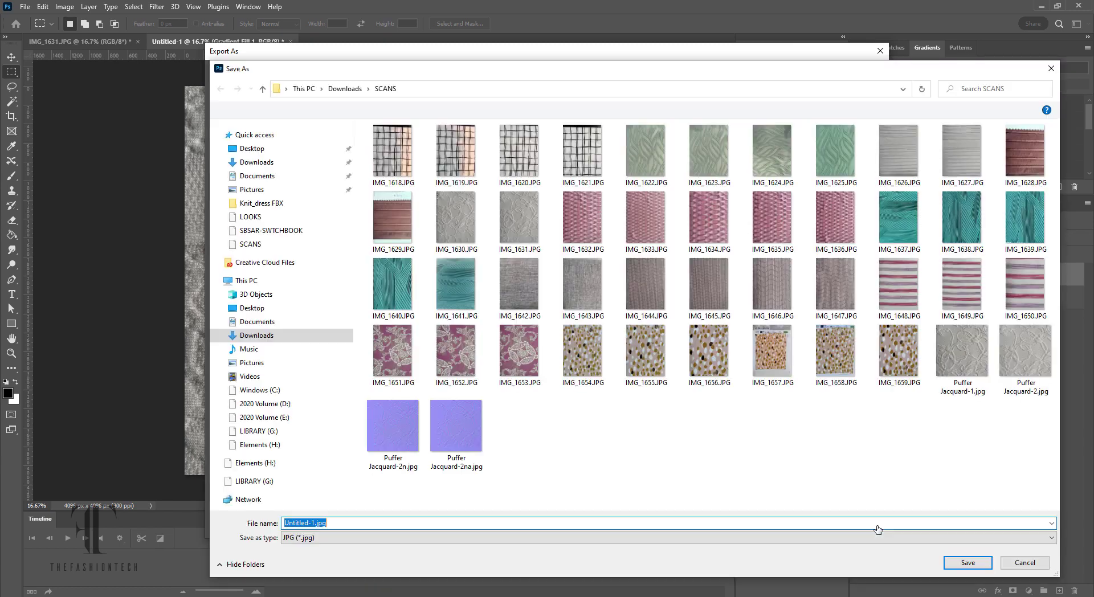
pyautogui.click(300, 521)
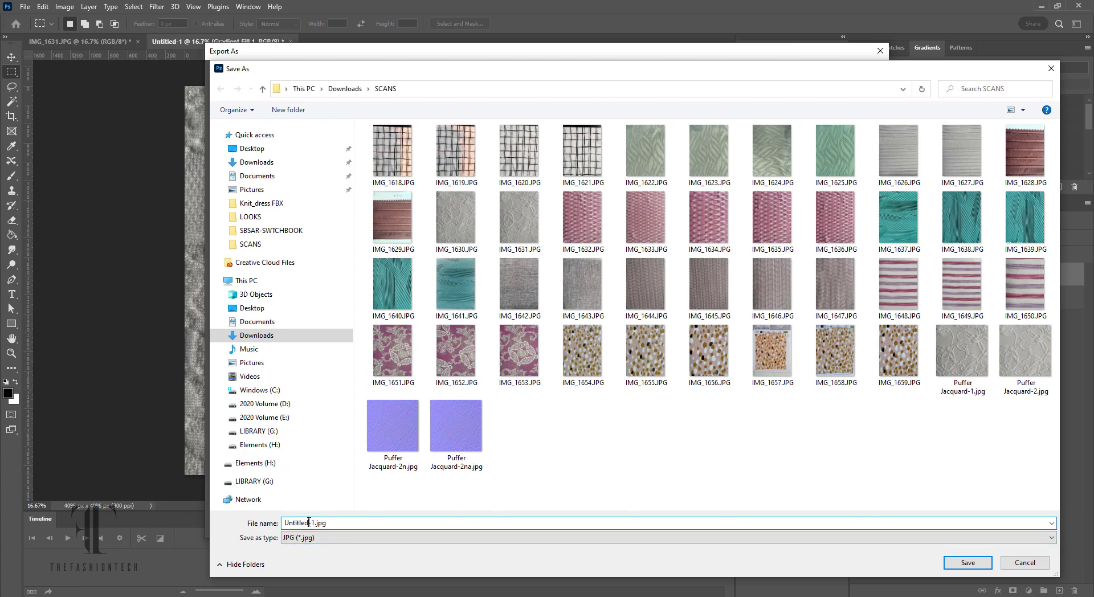
pyautogui.moveTo(308, 523); pyautogui.dragTo(255, 528)
pyautogui.write('Puf')
pyautogui.write('fy Ja')
pyautogui.write('cquard')
pyautogui.press('Return')
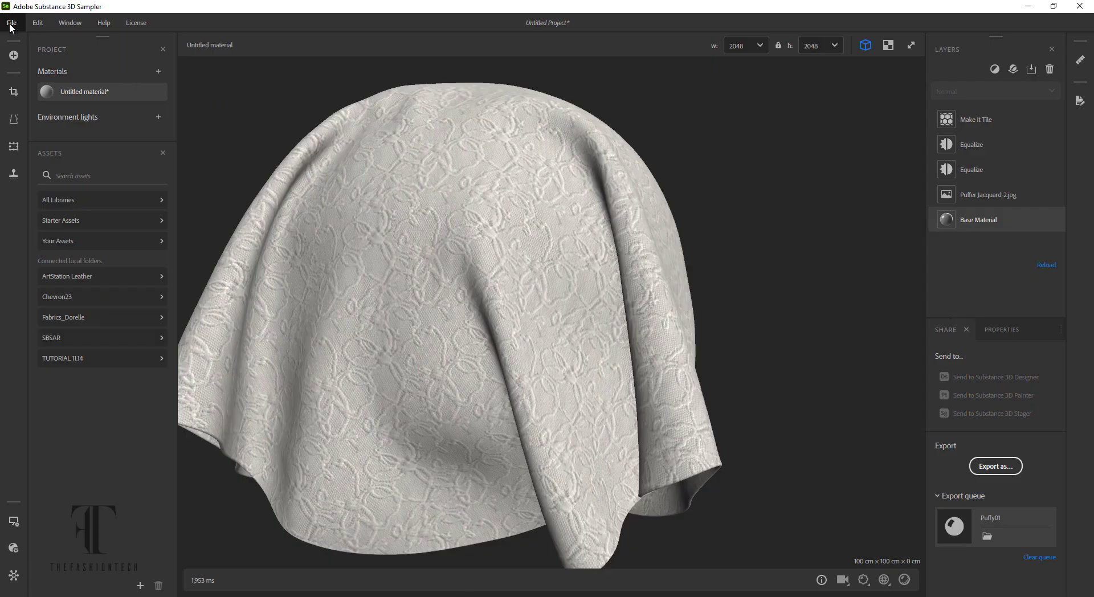
# Step: Save the Sampler project as a 'Puffy jacquard' .ssa archive in the BW_Prints folder
pyautogui.click(11, 27)
pyautogui.click(27, 140)
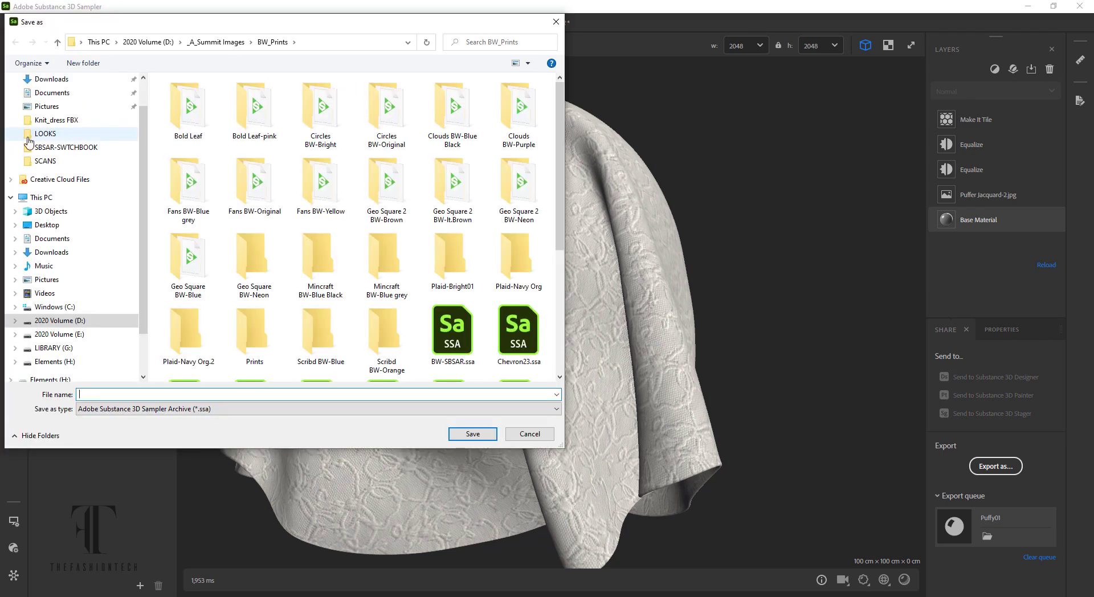
pyautogui.write('Puff')
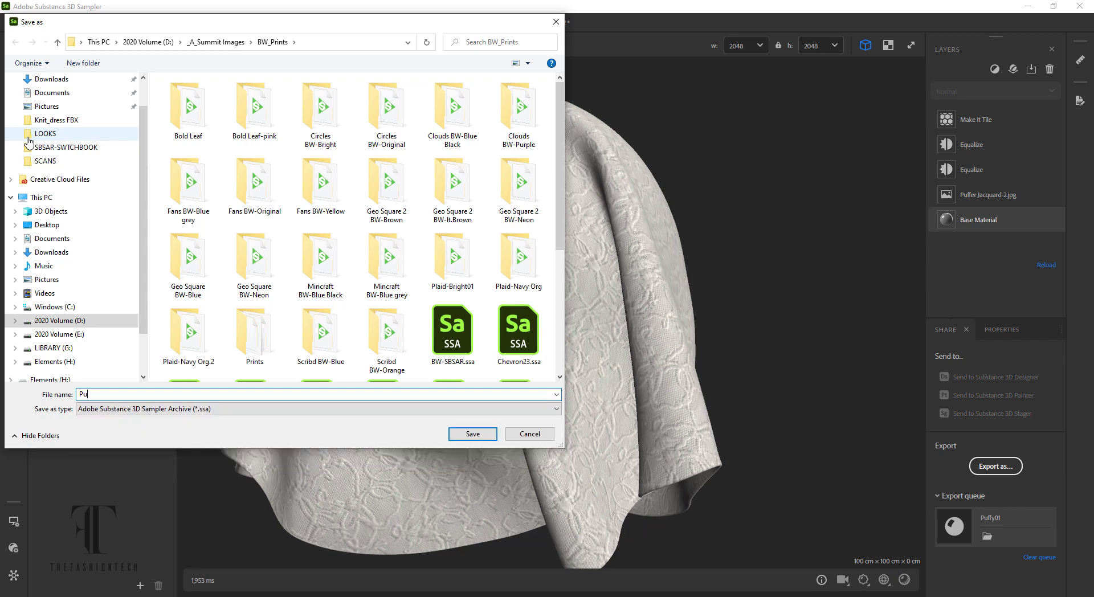
pyautogui.write('y ')
pyautogui.write('jac')
pyautogui.write('quard')
pyautogui.press('Return')
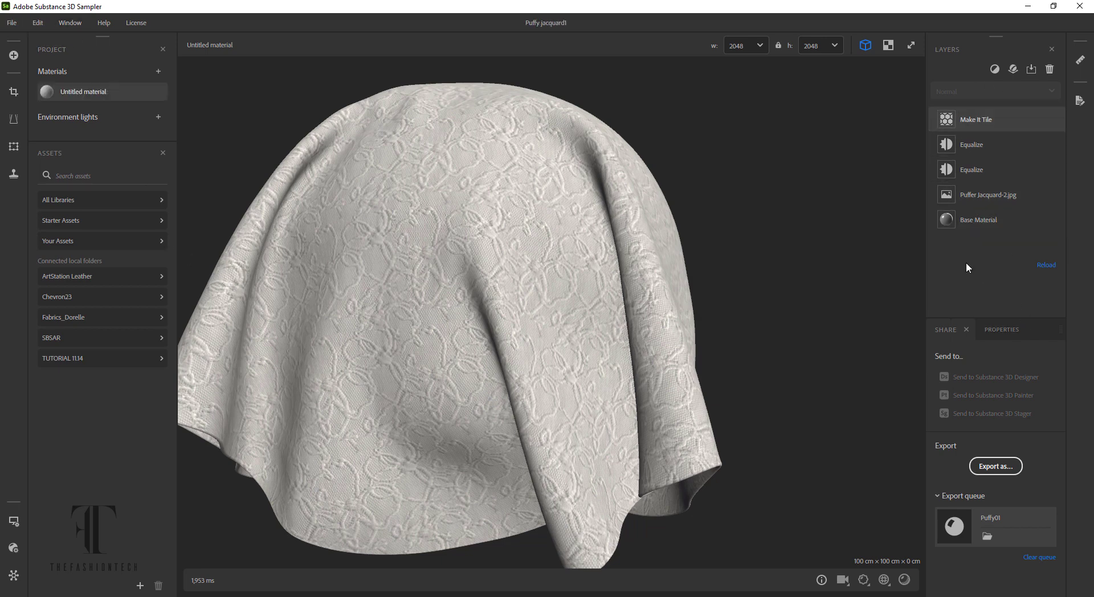
# Step: Create a new untitled Sampler project and shrink the SCANS folder window beside it
pyautogui.click(14, 24)
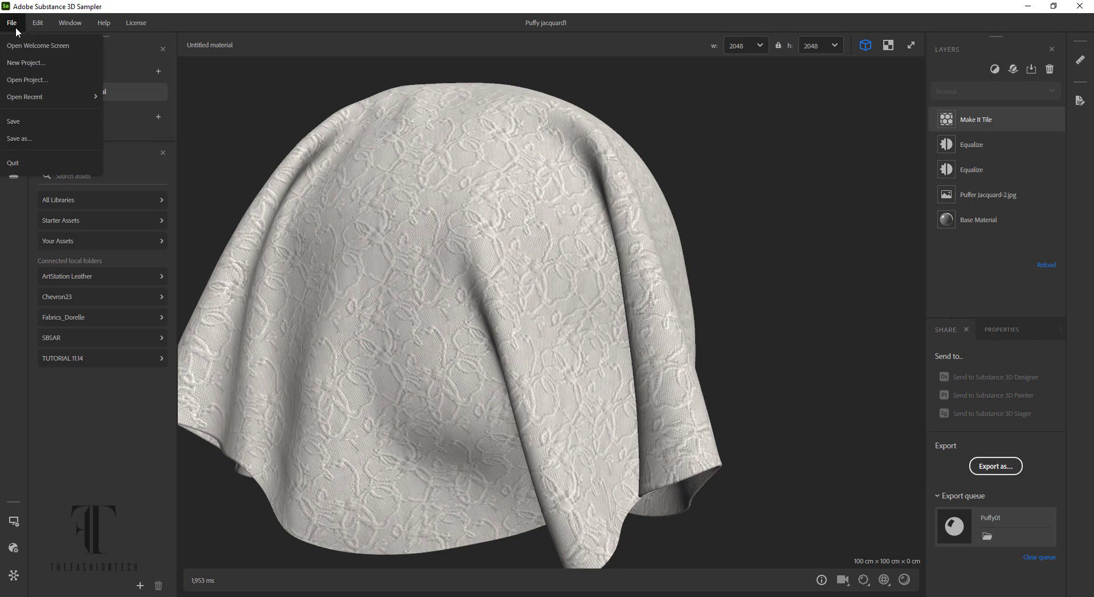
pyautogui.click(12, 69)
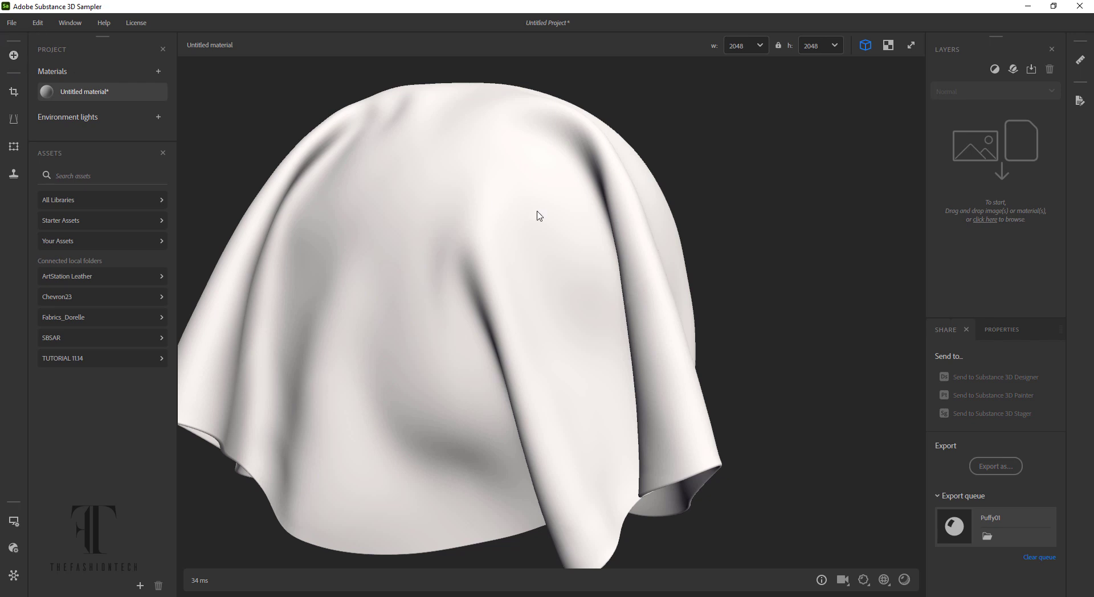
pyautogui.moveTo(604, 225)
pyautogui.mouseDown()
pyautogui.moveTo(722, 235)
pyautogui.moveTo(767, 191)
pyautogui.moveTo(764, 220)
pyautogui.moveTo(688, 220)
pyautogui.mouseUp()
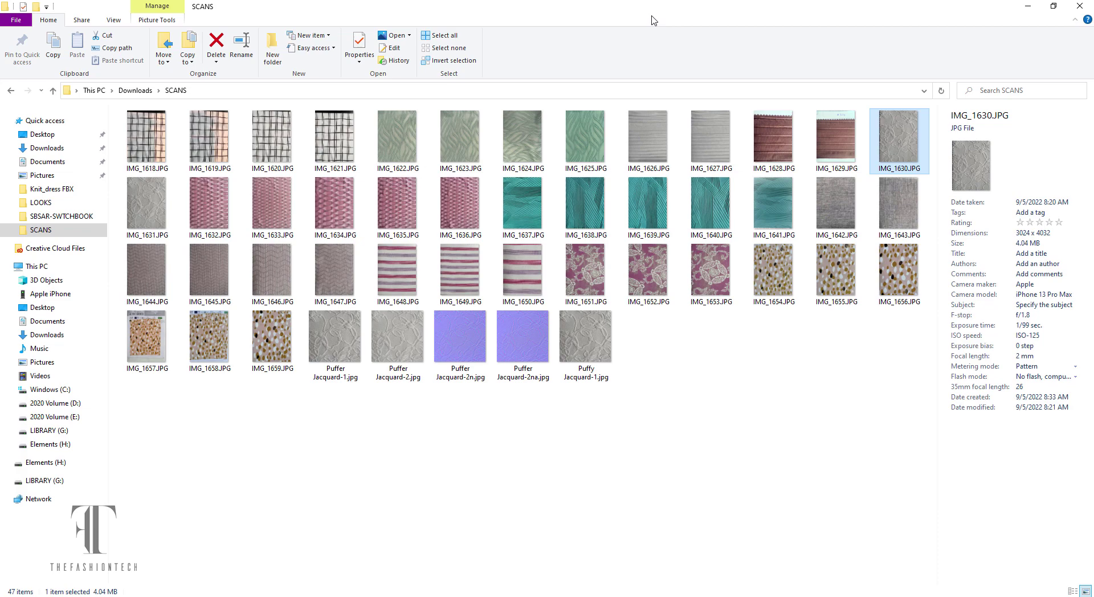
pyautogui.doubleClick(655, 13)
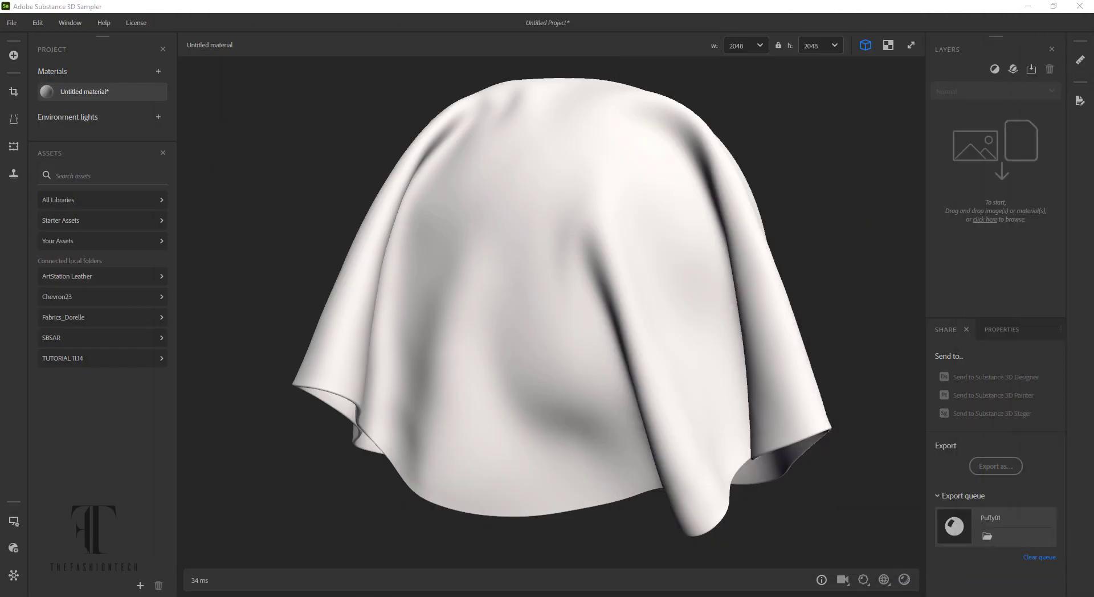
# Step: Import Puffy Jacquard-1.jpg with the Use as bitmap template above a Base Material layer
pyautogui.moveTo(502, 253); pyautogui.dragTo(520, 240)
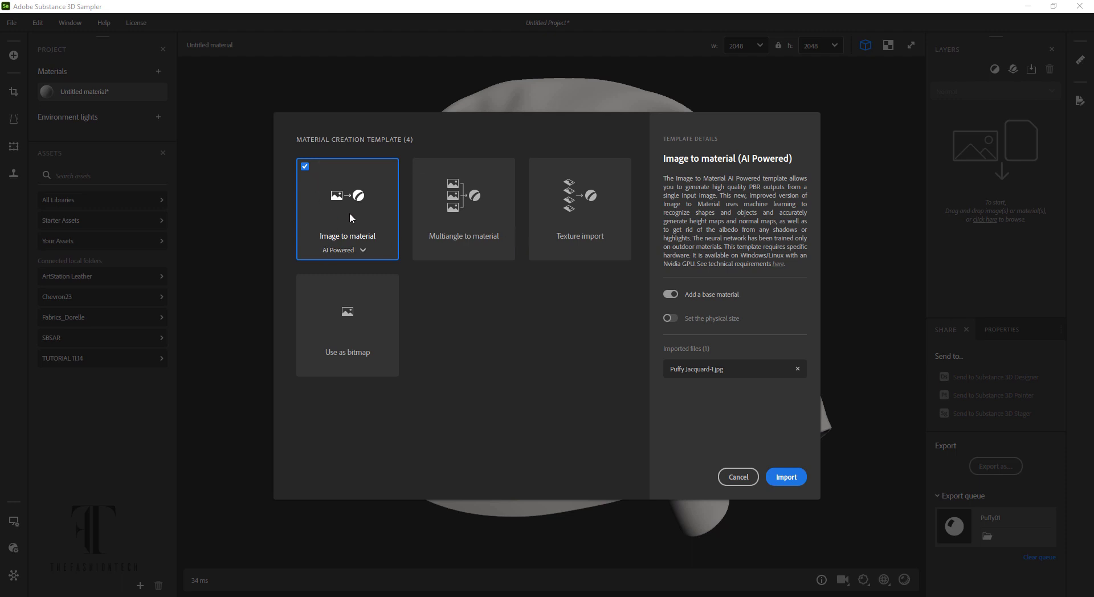
pyautogui.click(370, 325)
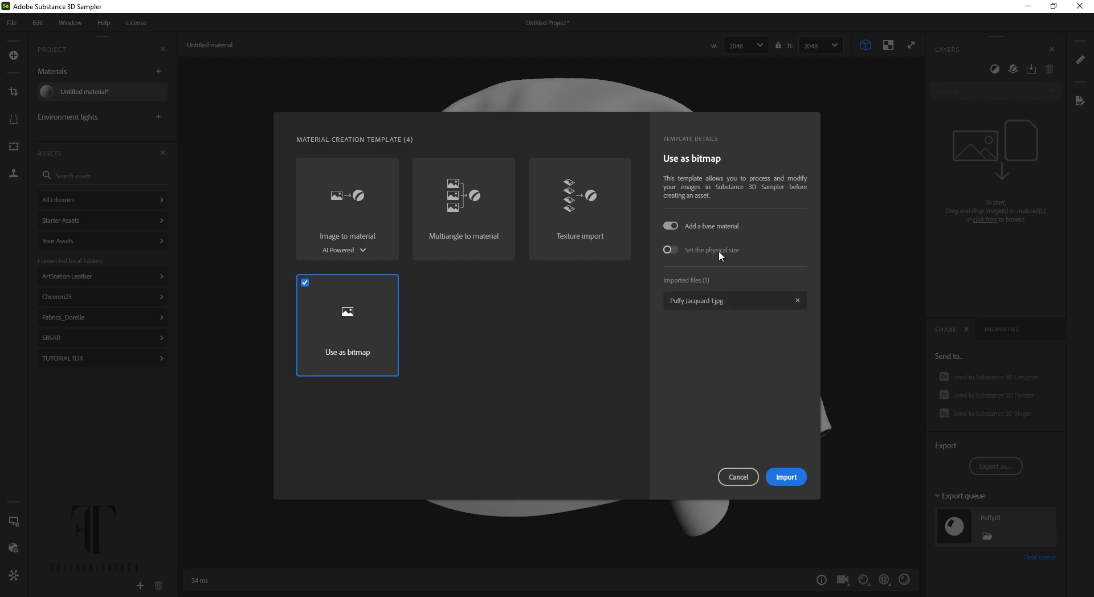
pyautogui.click(779, 476)
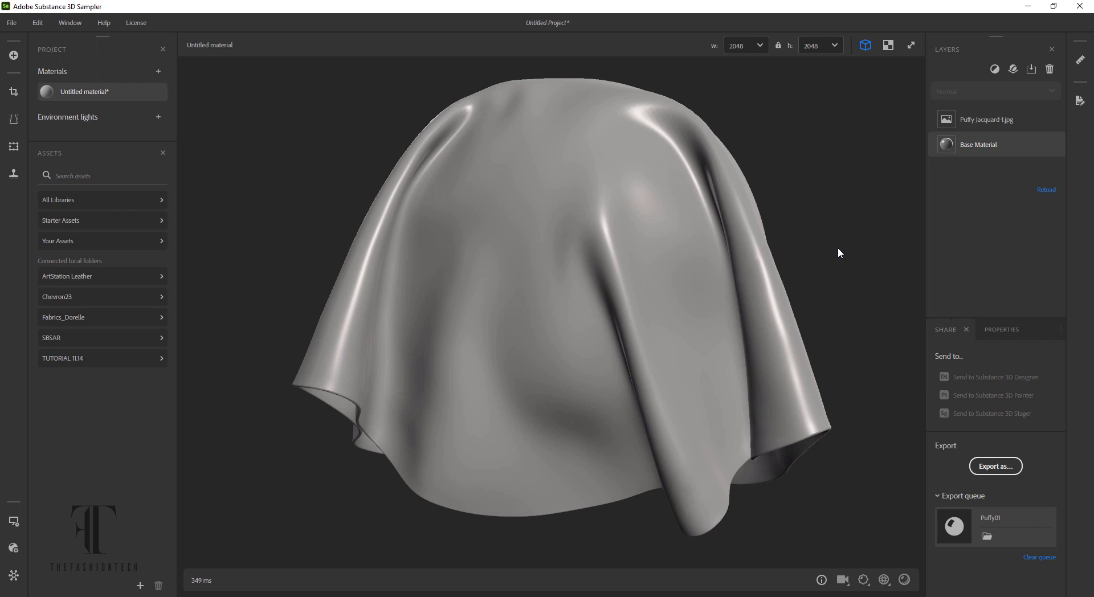
# Step: Set the Puffy Jacquard-1.jpg layer's Output usage to Base Color
pyautogui.click(964, 118)
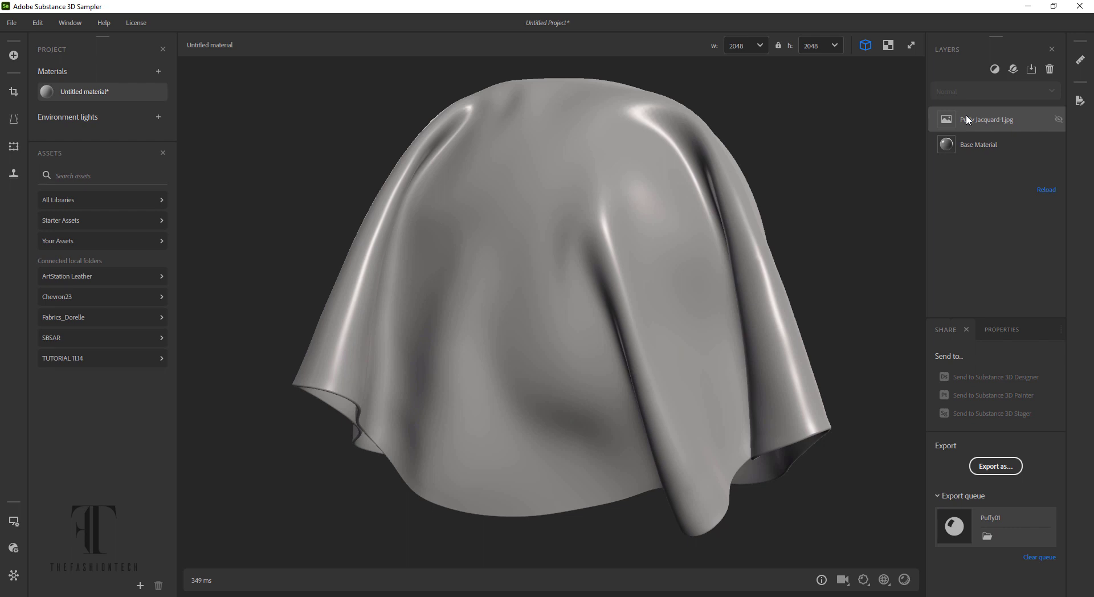
pyautogui.click(996, 327)
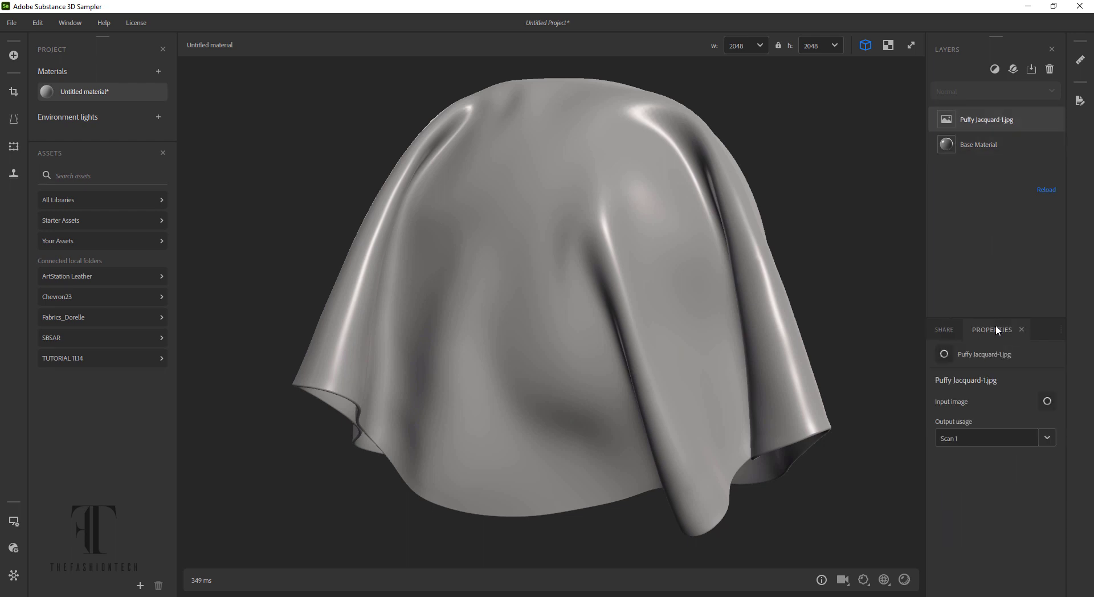
pyautogui.click(1046, 440)
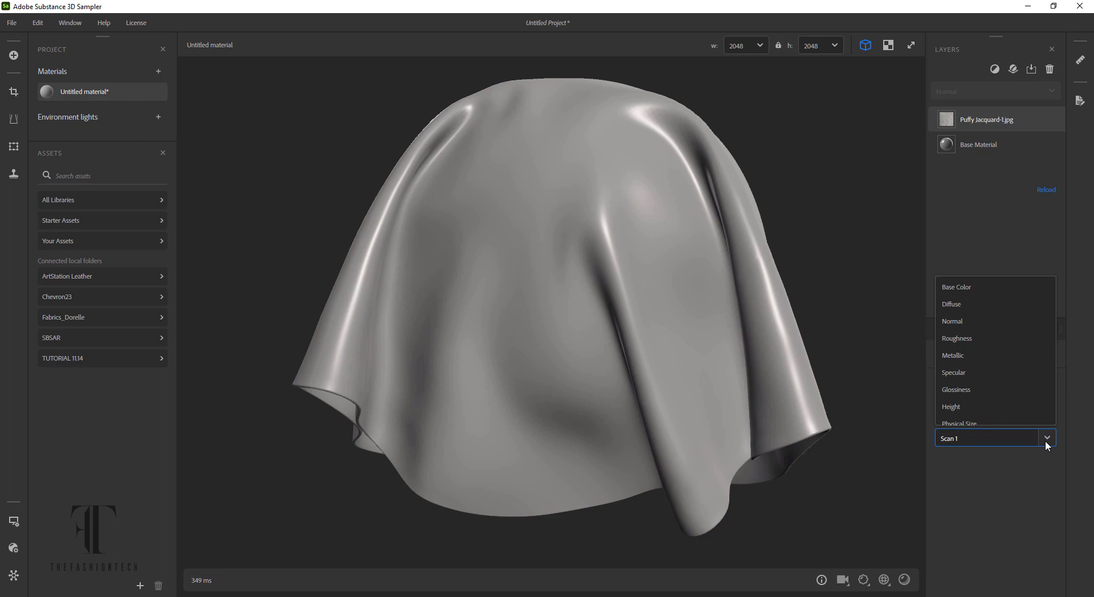
pyautogui.click(971, 288)
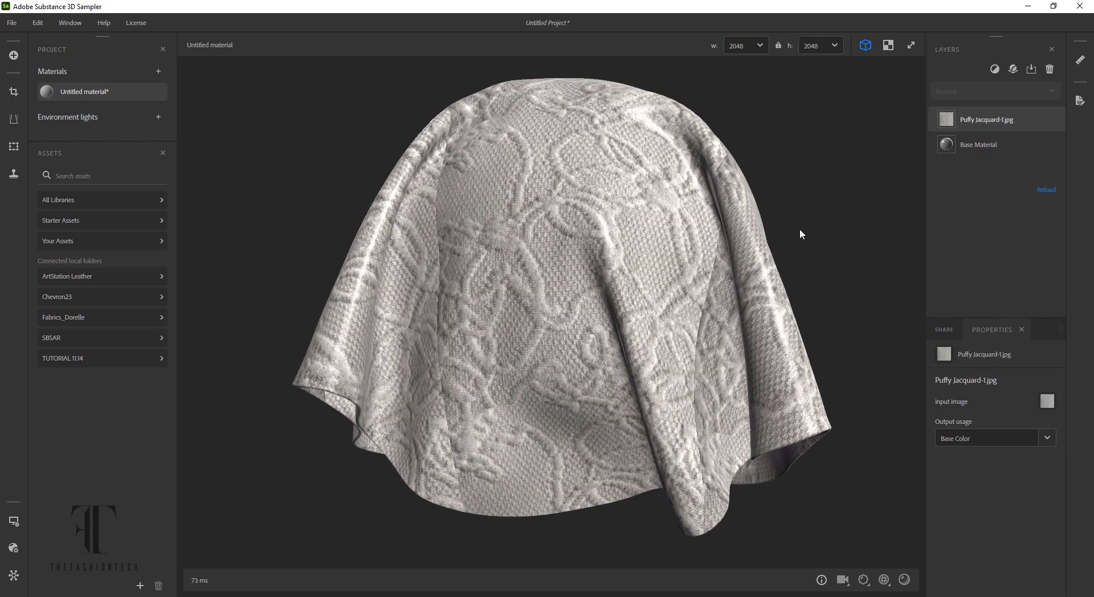
pyautogui.moveTo(800, 230)
pyautogui.mouseDown()
pyautogui.moveTo(611, 333)
pyautogui.moveTo(478, 302)
pyautogui.moveTo(410, 360)
pyautogui.moveTo(419, 354)
pyautogui.moveTo(381, 292)
pyautogui.moveTo(488, 325)
pyautogui.moveTo(772, 265)
pyautogui.moveTo(662, 255)
pyautogui.moveTo(655, 268)
pyautogui.mouseUp()
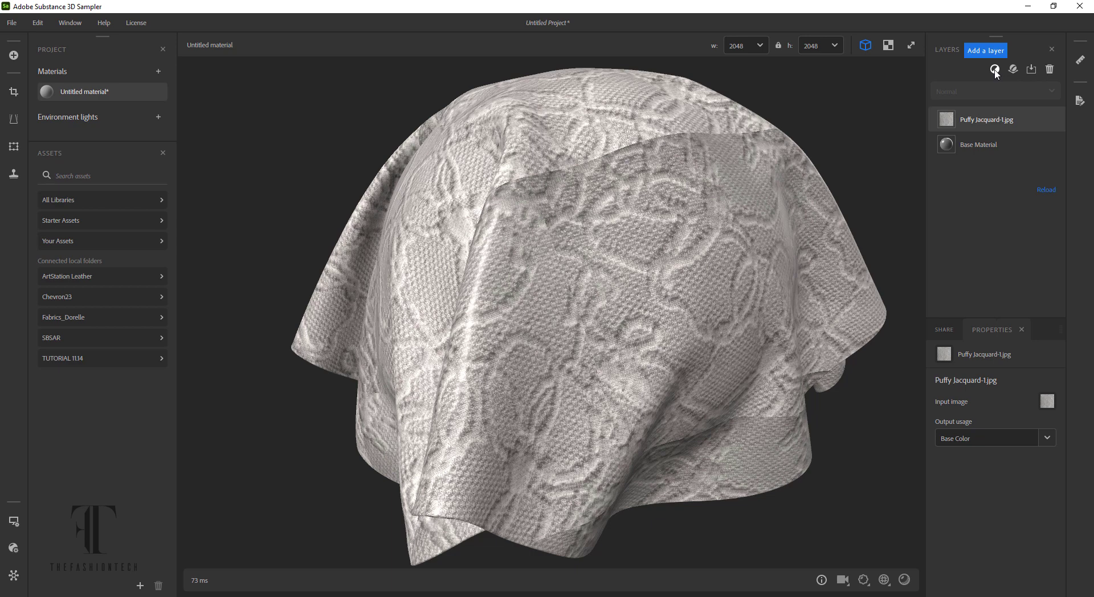
# Step: Add an Equalize filter (Radius 25) above Puffy Jacquard-1.jpg and check the cloth preview
pyautogui.click(994, 70)
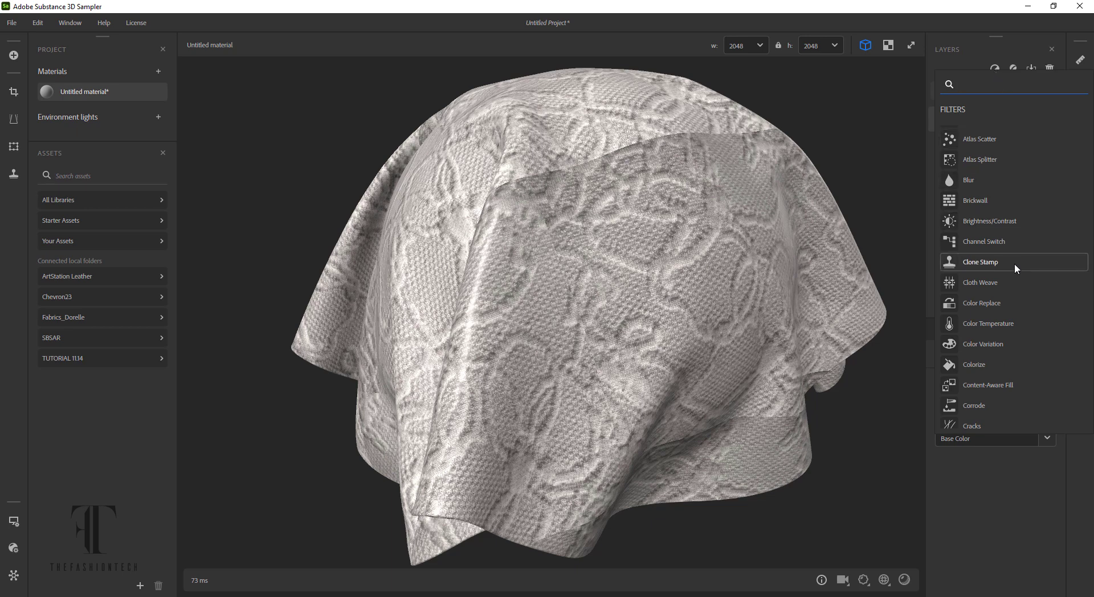
pyautogui.scroll(-2, 1014, 264)
pyautogui.scroll(-2, 1014, 264)
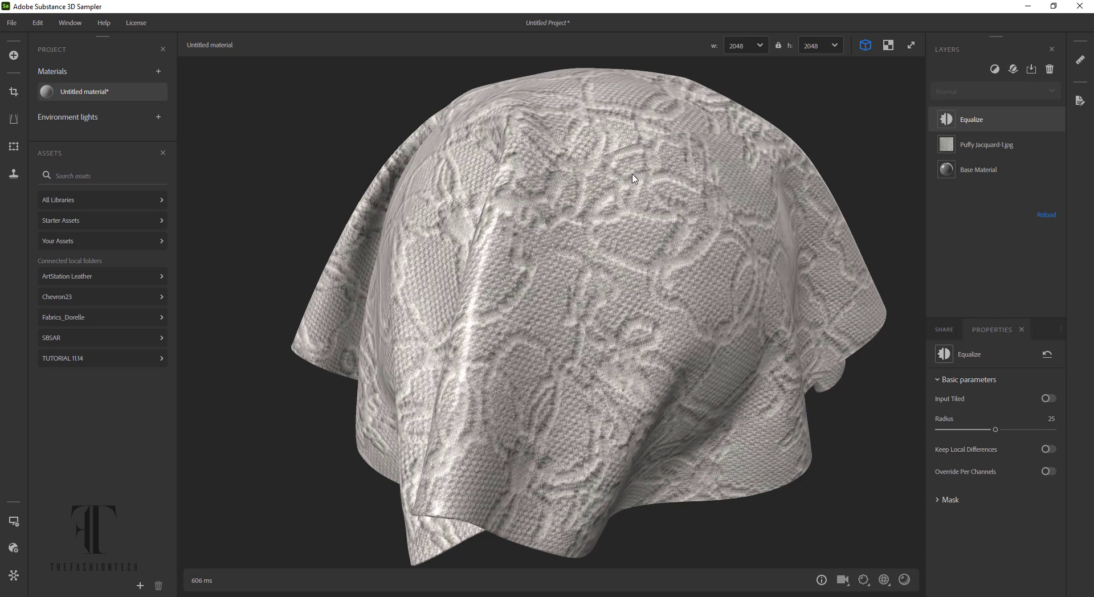
pyautogui.moveTo(646, 215); pyautogui.dragTo(647, 268, button='middle')
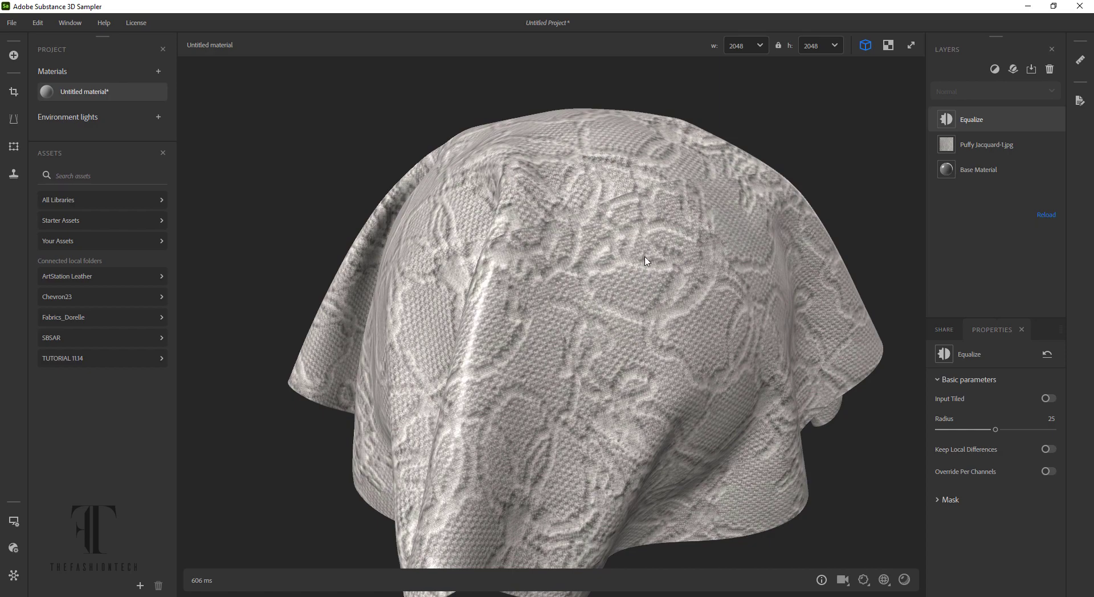
pyautogui.moveTo(647, 272)
pyautogui.mouseDown()
pyautogui.moveTo(463, 355)
pyautogui.moveTo(396, 254)
pyautogui.moveTo(634, 261)
pyautogui.moveTo(701, 236)
pyautogui.moveTo(623, 226)
pyautogui.moveTo(569, 260)
pyautogui.mouseUp()
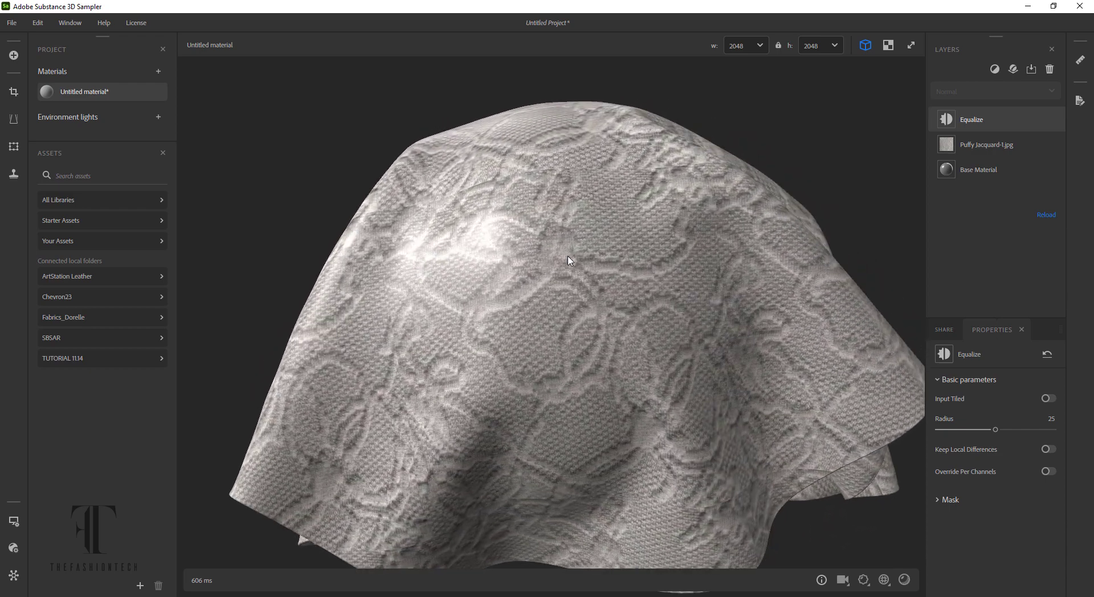
# Step: Apply the fourth Base Material preset, raising roughness to 0.75 for a less glossy cloth
pyautogui.click(976, 171)
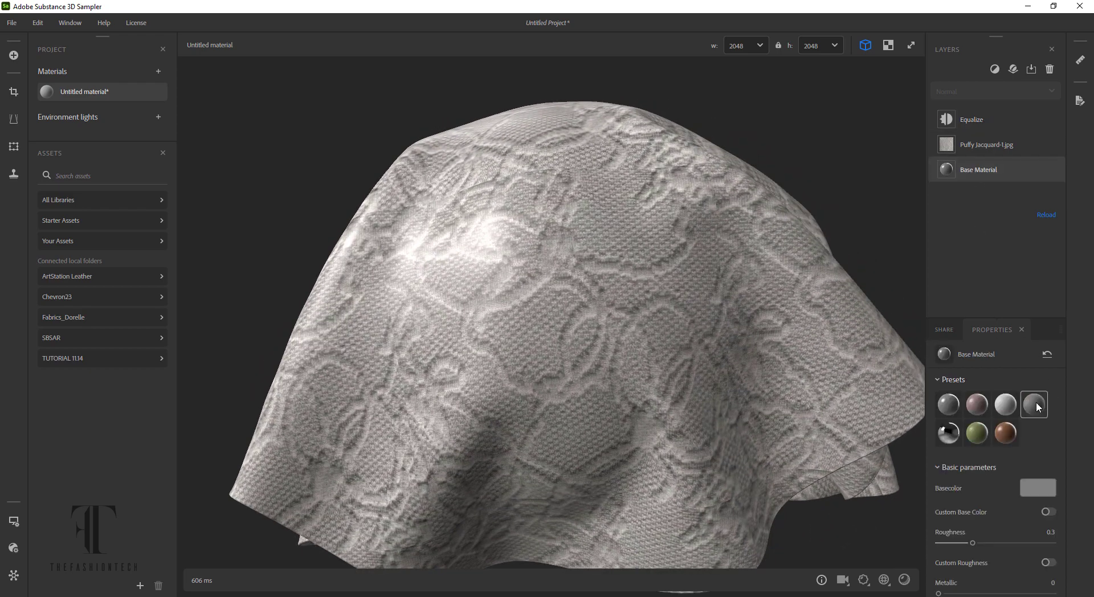
pyautogui.click(1036, 403)
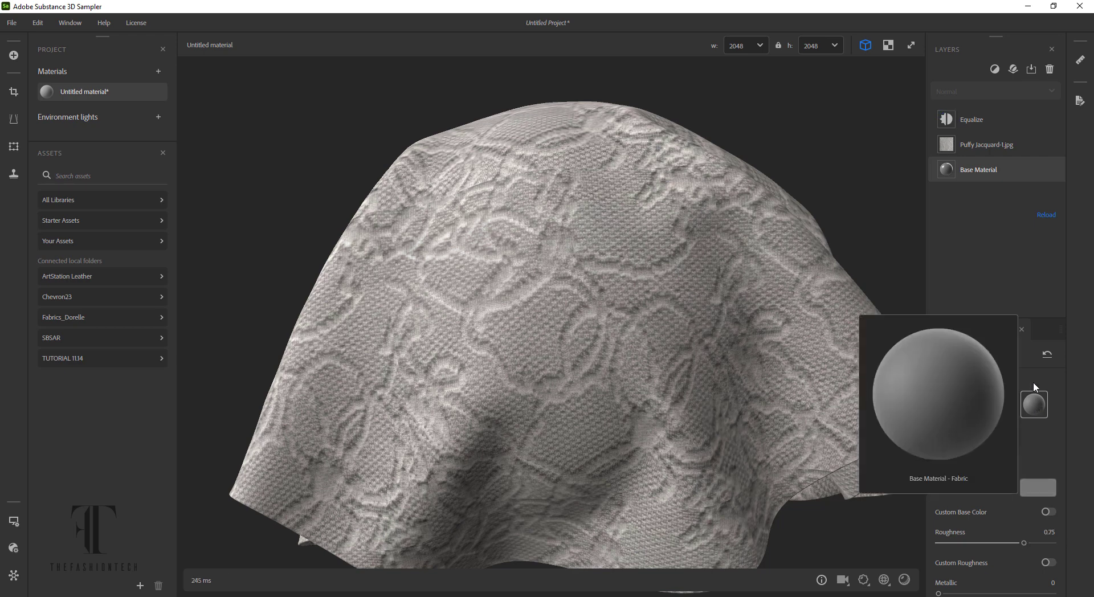
pyautogui.moveTo(991, 118)
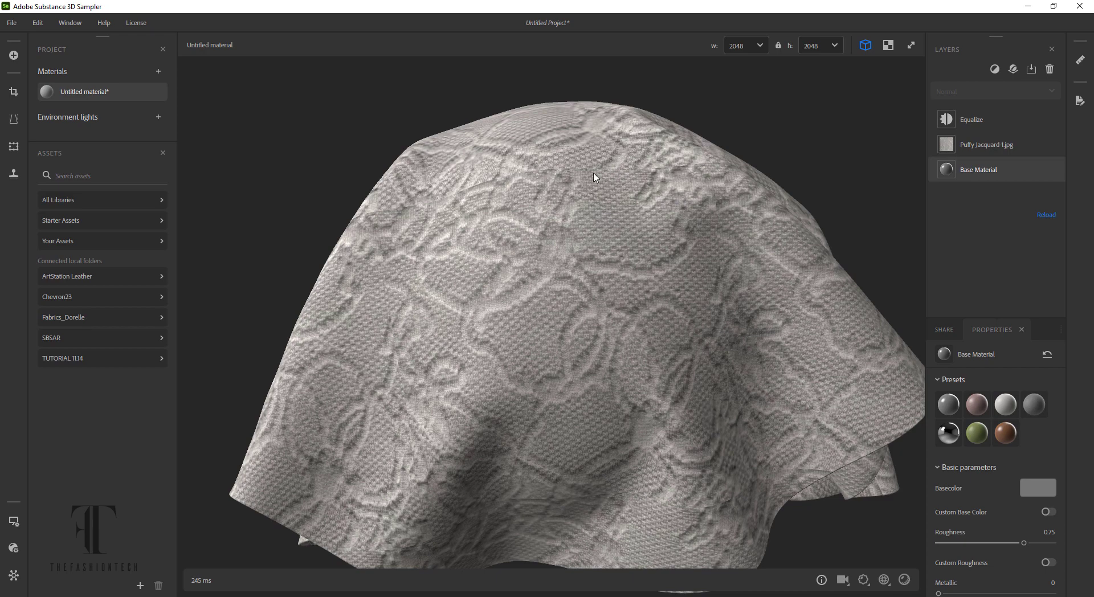
pyautogui.moveTo(554, 196); pyautogui.dragTo(589, 250)
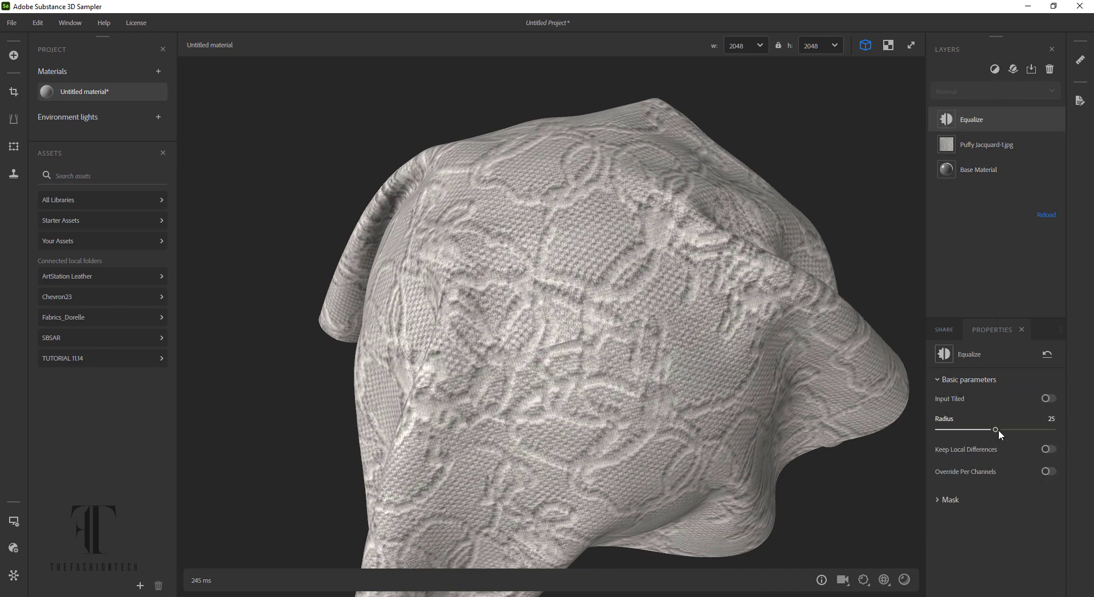
# Step: Try a larger radius and option toggles on the first Equalize, then add a second Equalize filter
pyautogui.moveTo(997, 429); pyautogui.dragTo(1034, 430)
pyautogui.moveTo(1034, 429); pyautogui.dragTo(1027, 430)
pyautogui.click(1050, 450)
pyautogui.click(1051, 450)
pyautogui.click(1045, 471)
pyautogui.click(1047, 472)
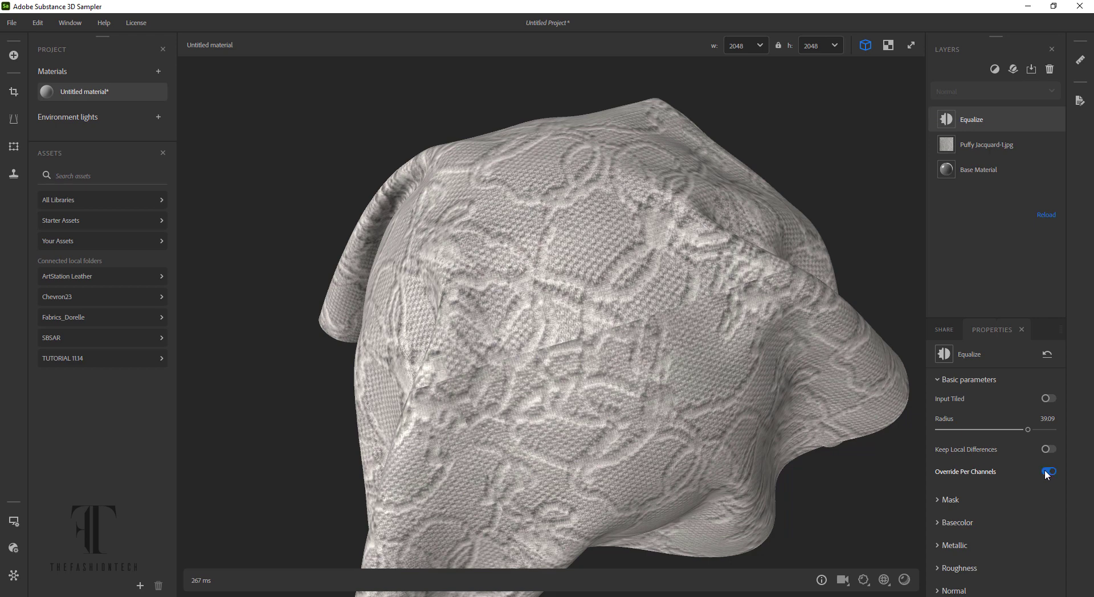
pyautogui.click(994, 70)
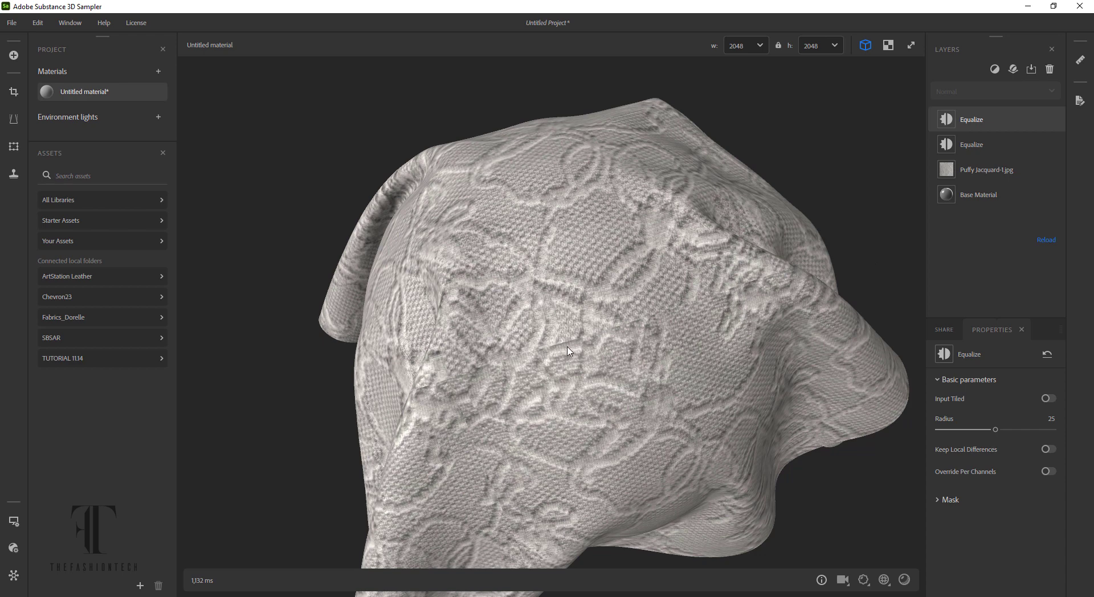
pyautogui.moveTo(593, 296); pyautogui.dragTo(552, 288)
pyautogui.scroll(3, 552, 288)
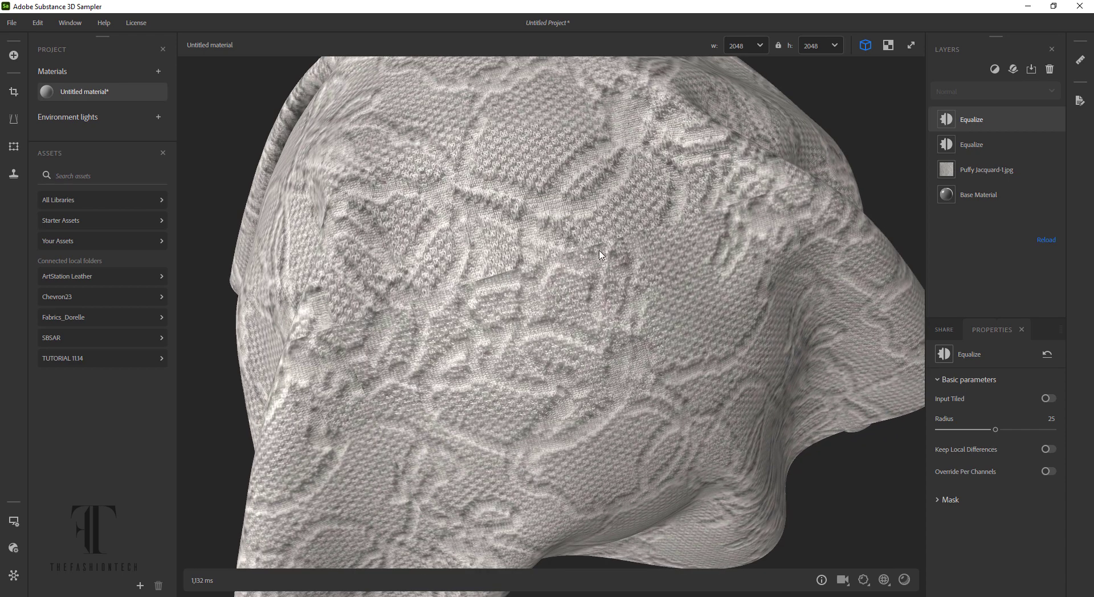
pyautogui.moveTo(693, 310)
pyautogui.mouseDown()
pyautogui.moveTo(782, 269)
pyautogui.moveTo(757, 262)
pyautogui.moveTo(504, 323)
pyautogui.moveTo(665, 328)
pyautogui.mouseUp()
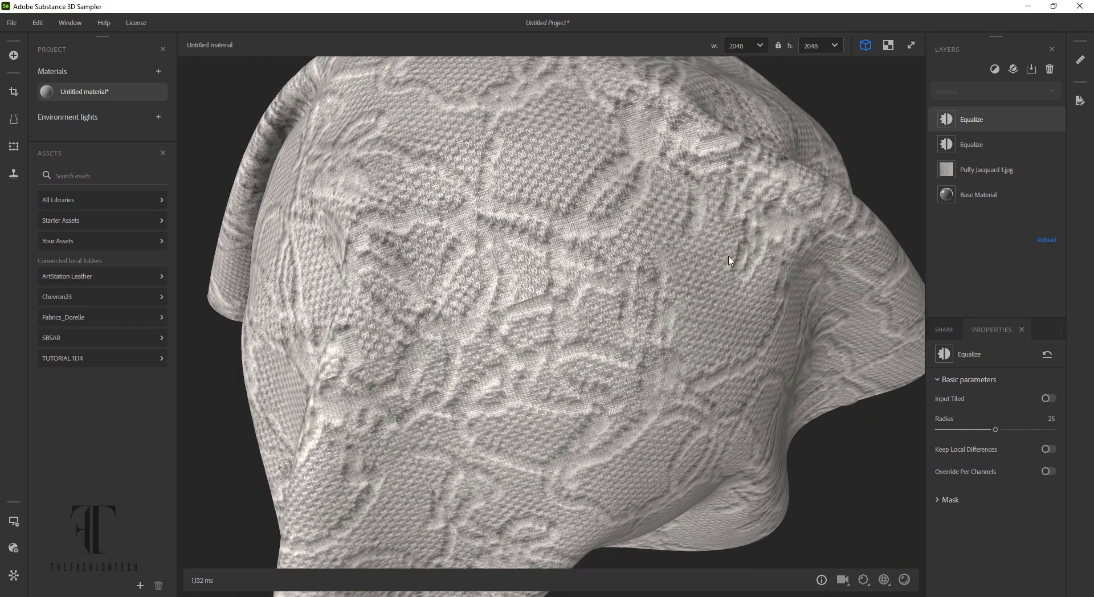
pyautogui.moveTo(729, 266)
pyautogui.mouseDown()
pyautogui.moveTo(652, 272)
pyautogui.moveTo(706, 256)
pyautogui.moveTo(849, 275)
pyautogui.moveTo(900, 207)
pyautogui.moveTo(941, 206)
pyautogui.moveTo(996, 259)
pyautogui.moveTo(1093, 268)
pyautogui.mouseUp()
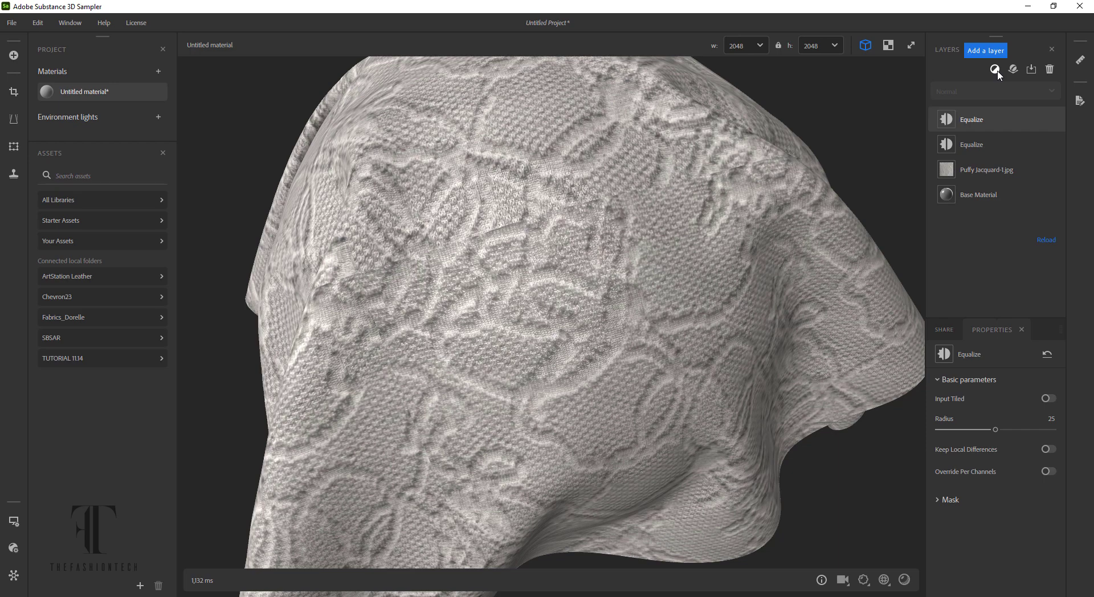
# Step: Add the Make It Tile filter from the Filters list
pyautogui.click(995, 70)
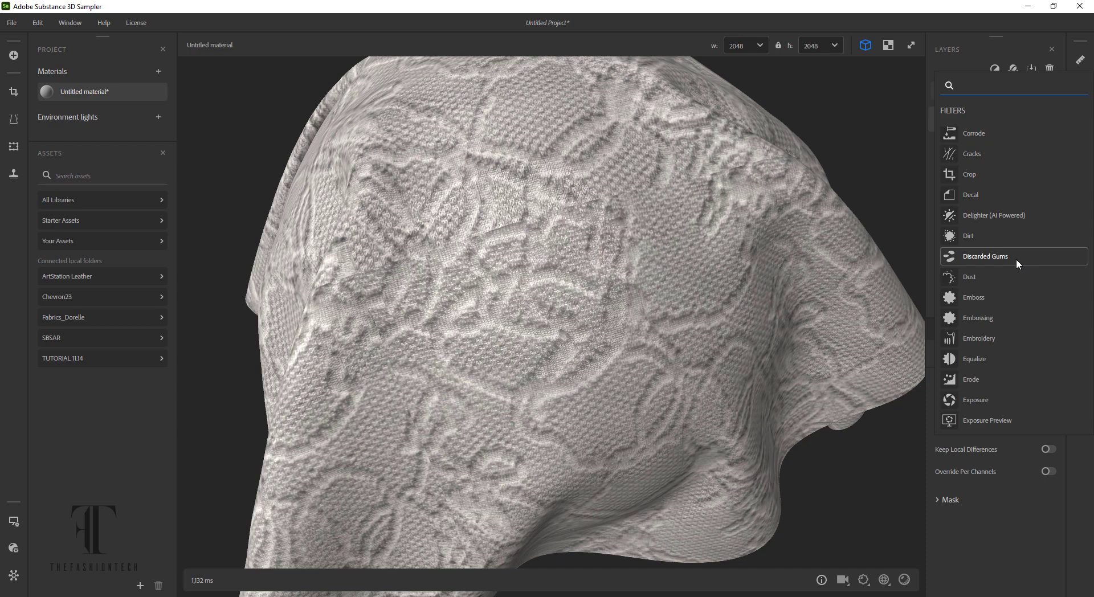
pyautogui.scroll(-3, 1016, 258)
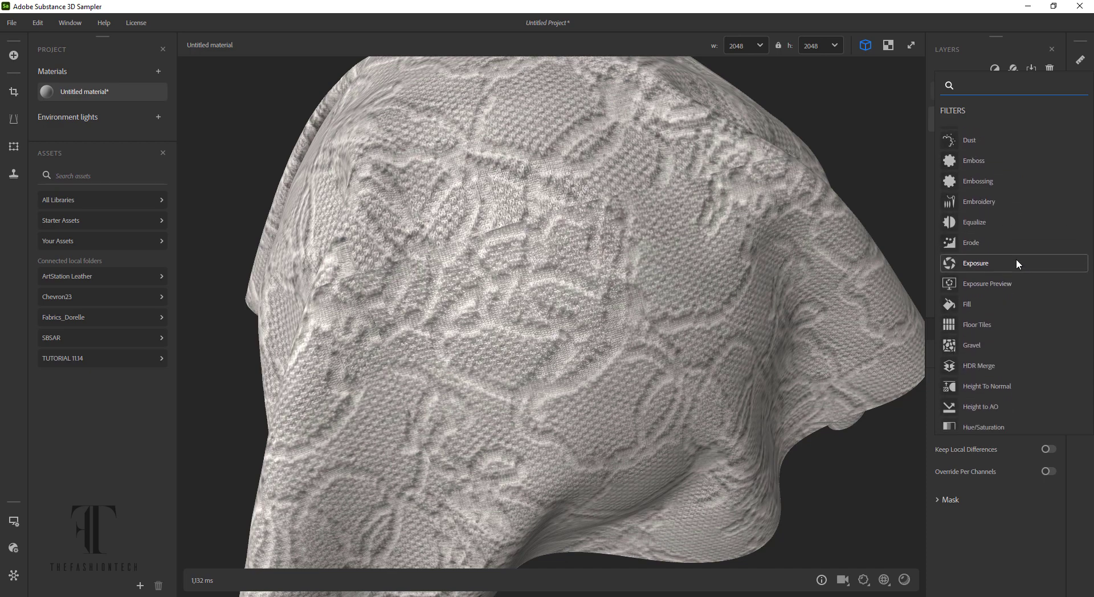
pyautogui.scroll(-3, 1016, 263)
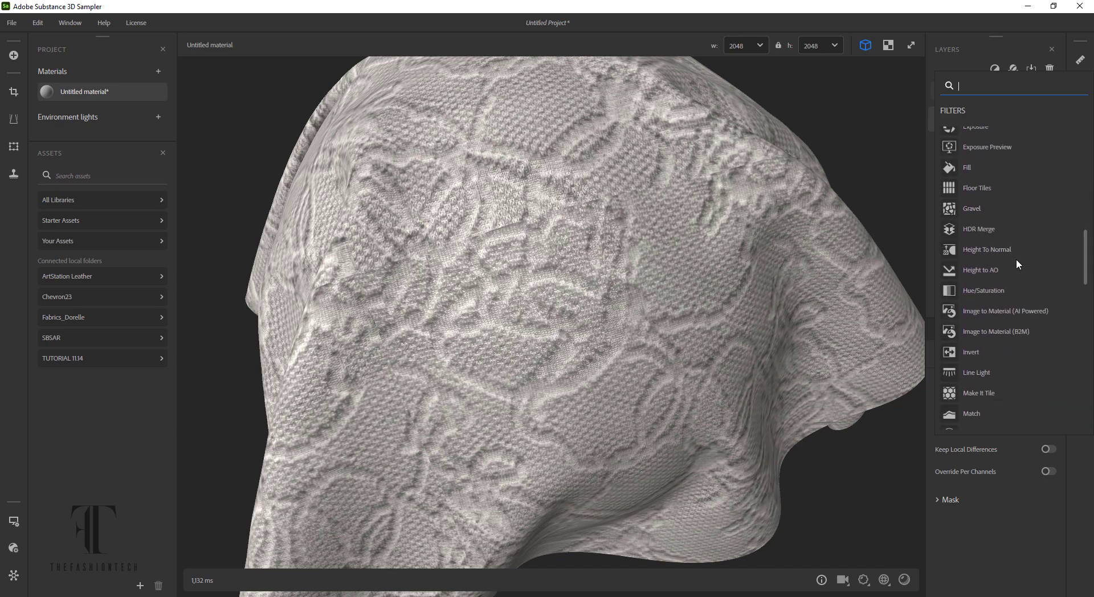
pyautogui.scroll(-3, 1016, 259)
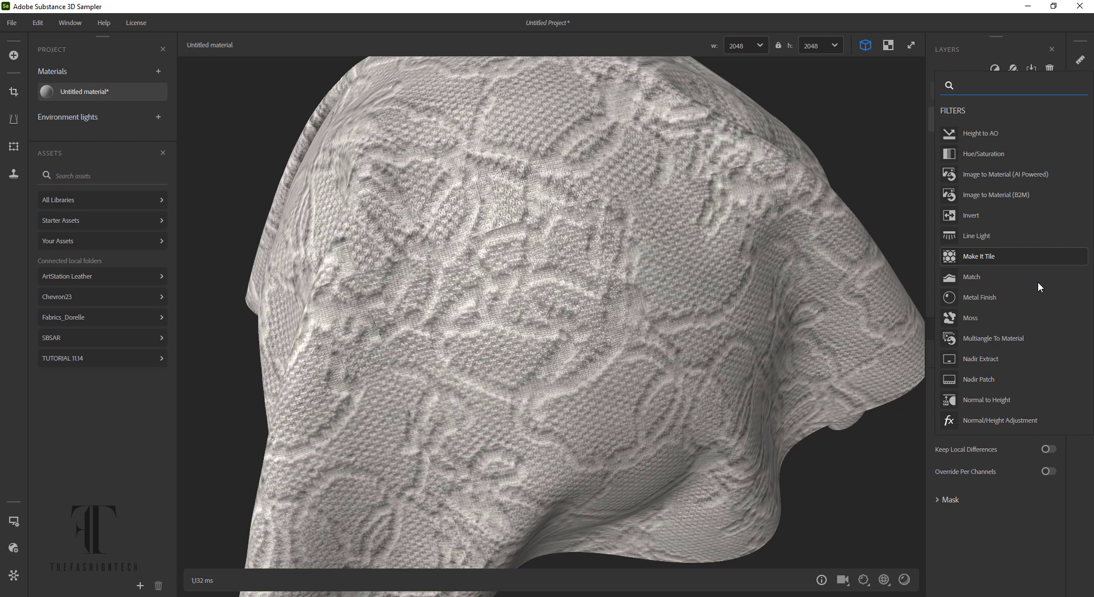
pyautogui.press('Return')
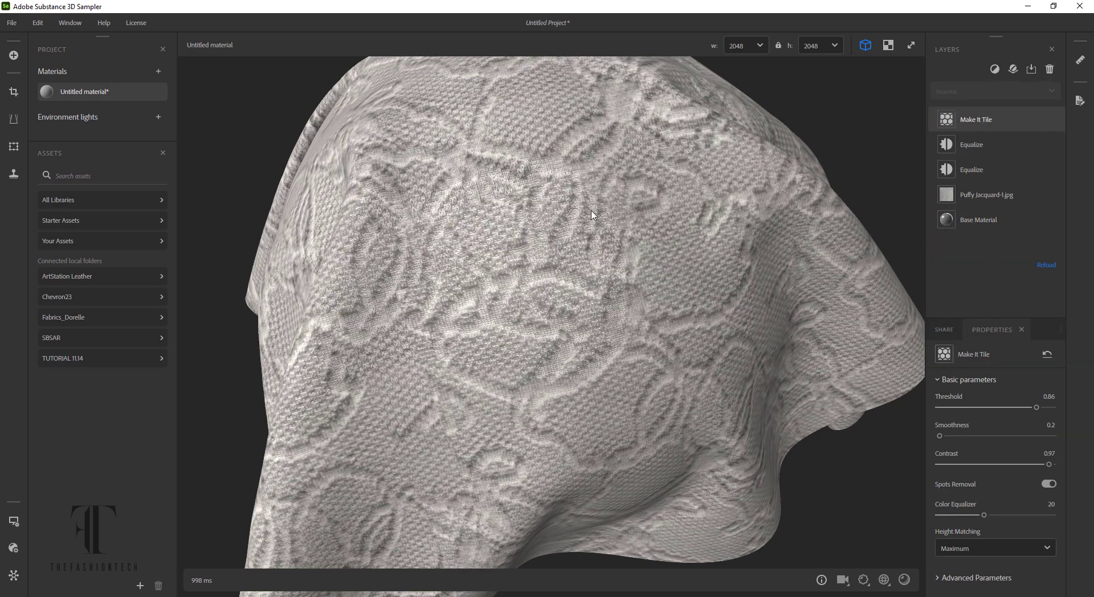
# Step: Orbit and zoom the draped lace cloth to check the tiled texture for visible seams
pyautogui.scroll(3, 593, 215)
pyautogui.scroll(-2, 592, 215)
pyautogui.scroll(-2, 592, 215)
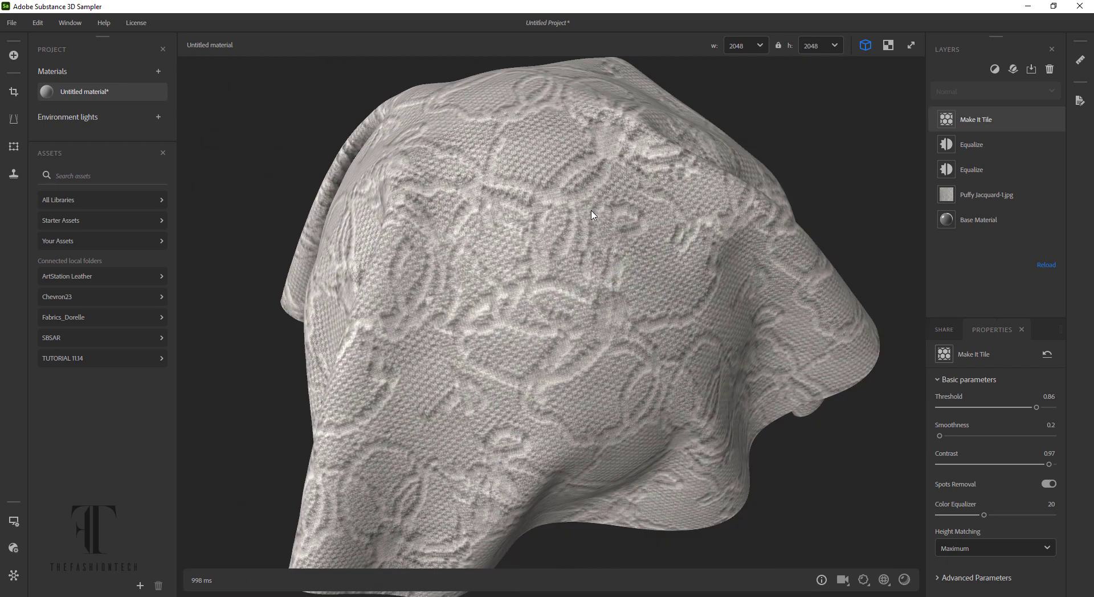
pyautogui.scroll(-1, 593, 216)
pyautogui.moveTo(591, 269)
pyautogui.mouseDown()
pyautogui.moveTo(677, 262)
pyautogui.moveTo(501, 273)
pyautogui.moveTo(367, 325)
pyautogui.moveTo(313, 295)
pyautogui.moveTo(328, 217)
pyautogui.moveTo(621, 229)
pyautogui.moveTo(577, 252)
pyautogui.mouseUp()
pyautogui.scroll(3, 573, 250)
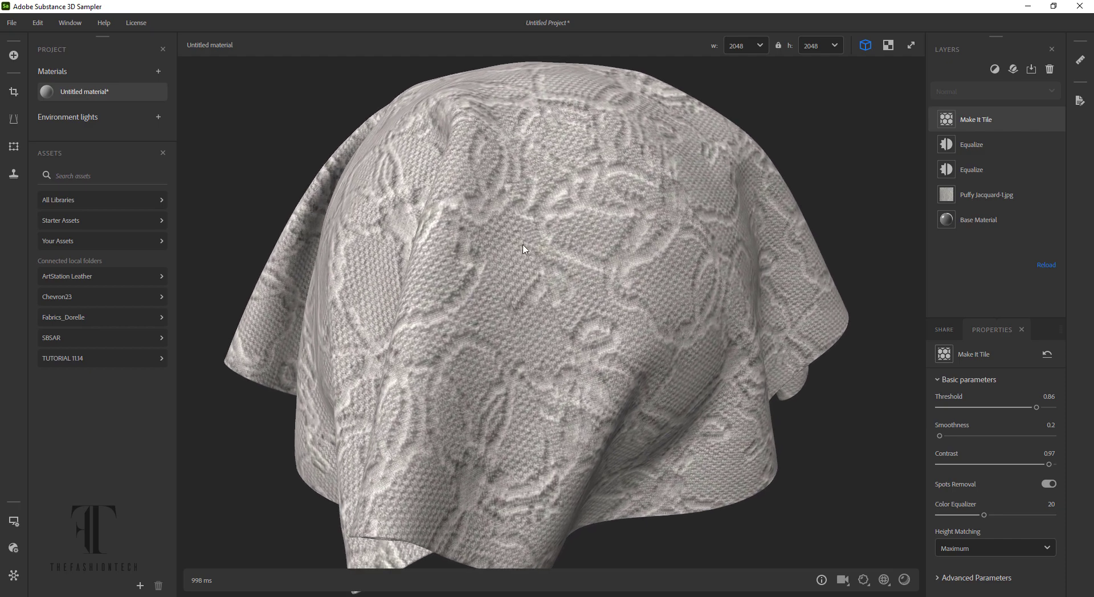
pyautogui.moveTo(841, 241)
pyautogui.mouseDown()
pyautogui.moveTo(637, 276)
pyautogui.moveTo(610, 311)
pyautogui.mouseUp()
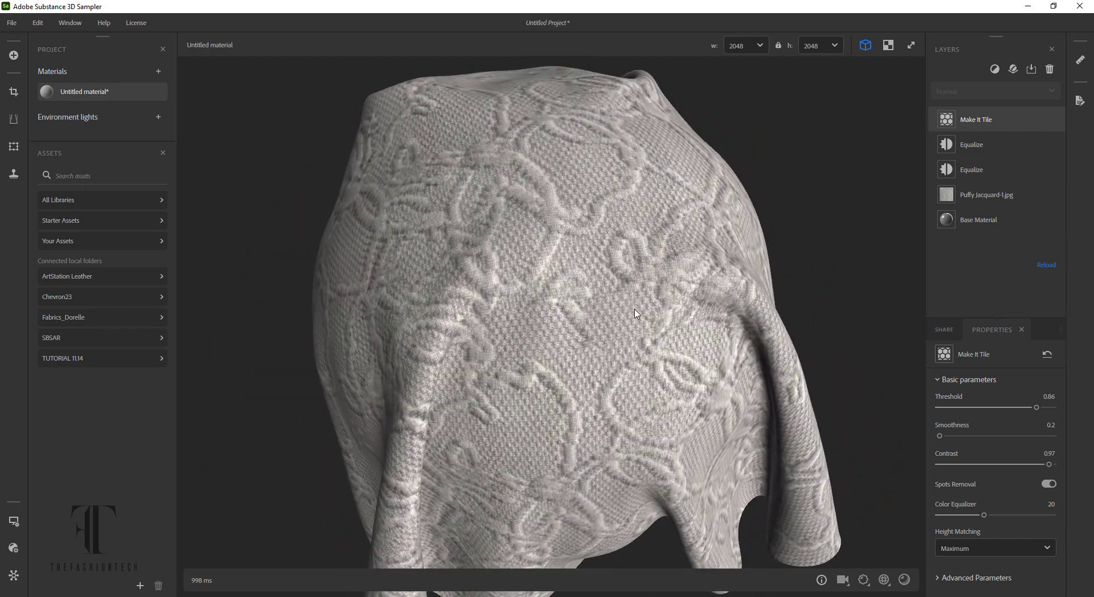
pyautogui.scroll(-3, 610, 311)
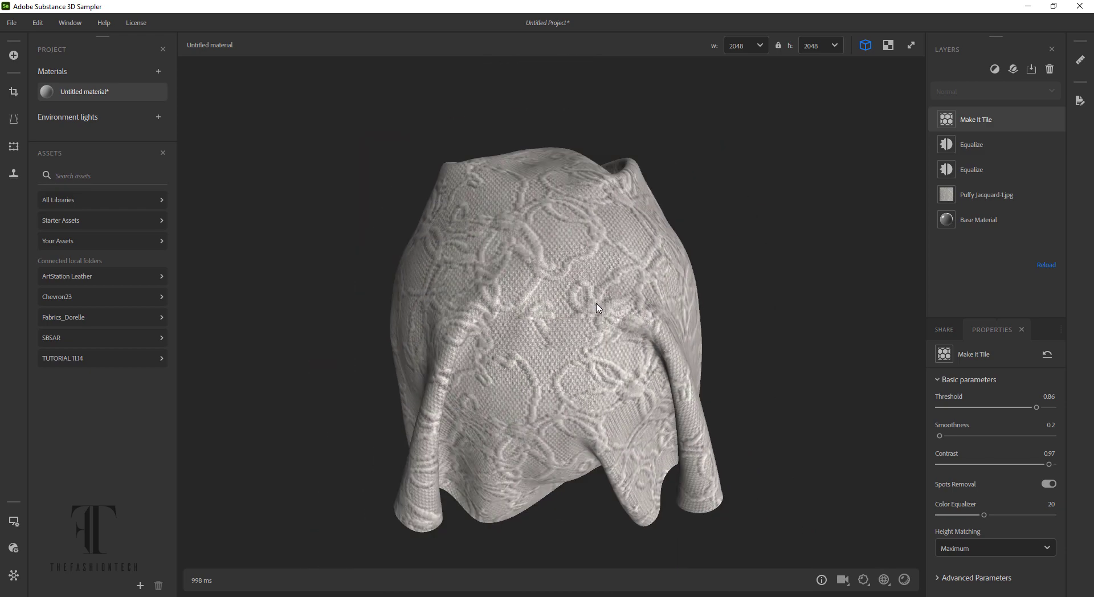
pyautogui.scroll(5, 597, 307)
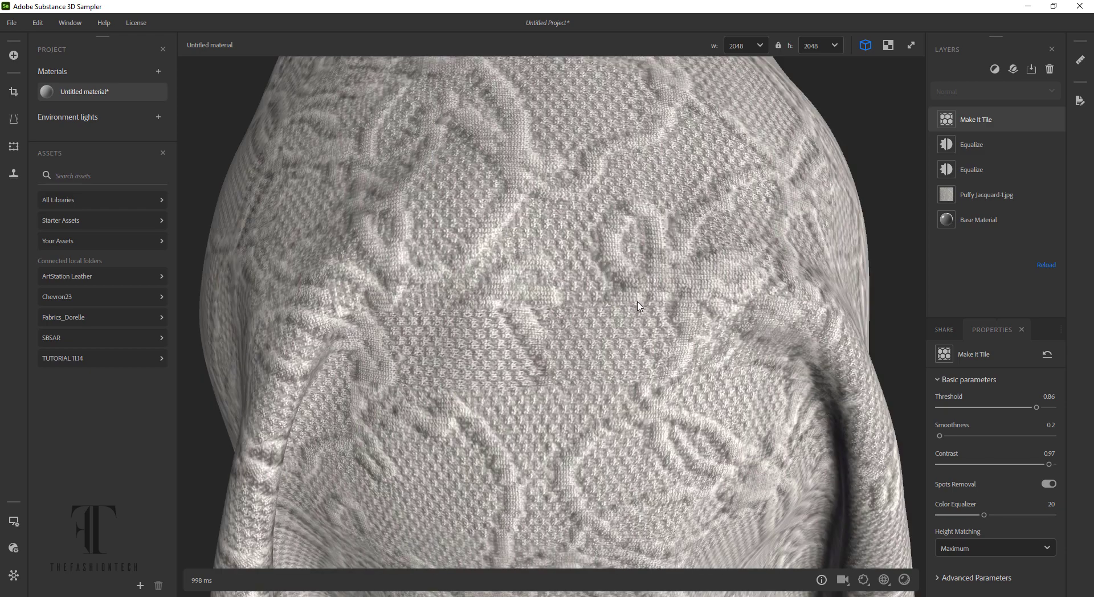
pyautogui.scroll(3, 639, 310)
pyautogui.scroll(-5, 639, 310)
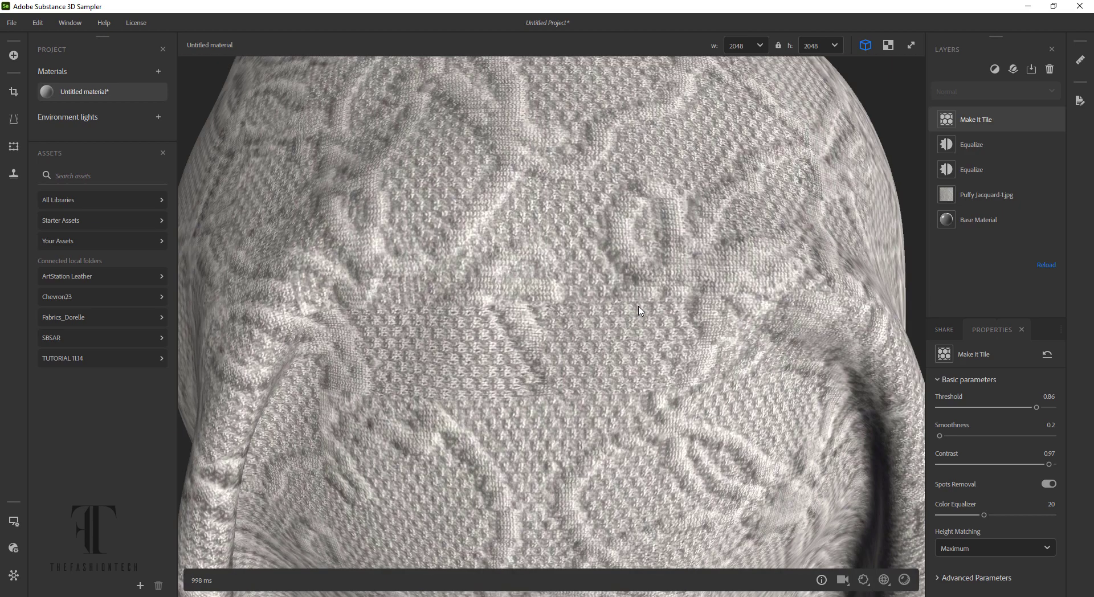
pyautogui.scroll(-2, 644, 310)
pyautogui.moveTo(677, 278)
pyautogui.mouseDown()
pyautogui.moveTo(545, 263)
pyautogui.moveTo(536, 297)
pyautogui.mouseUp()
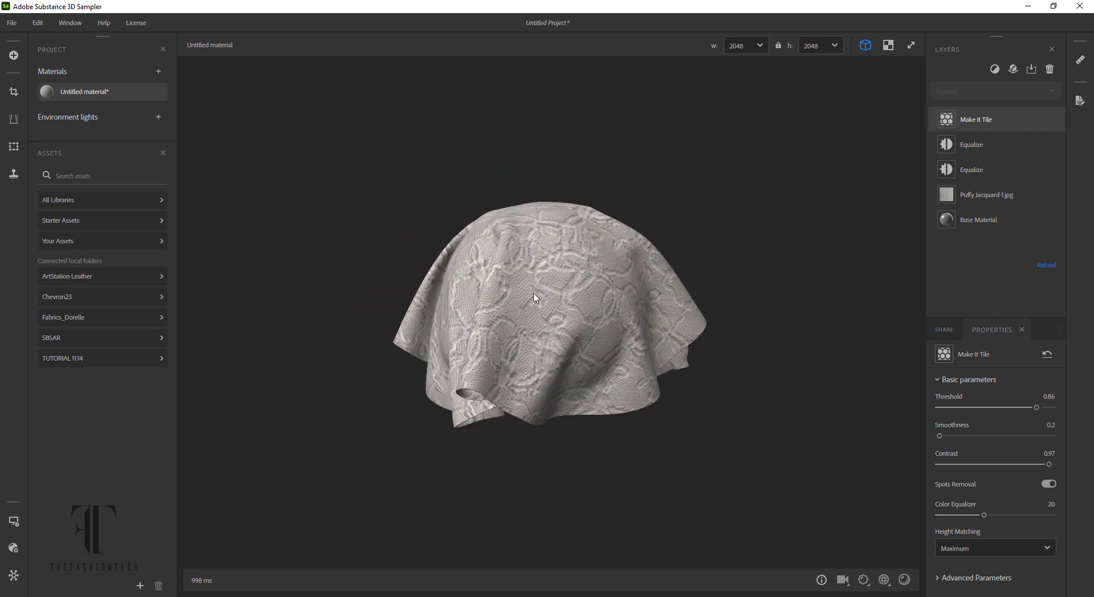
pyautogui.scroll(2, 536, 298)
pyautogui.scroll(3, 530, 296)
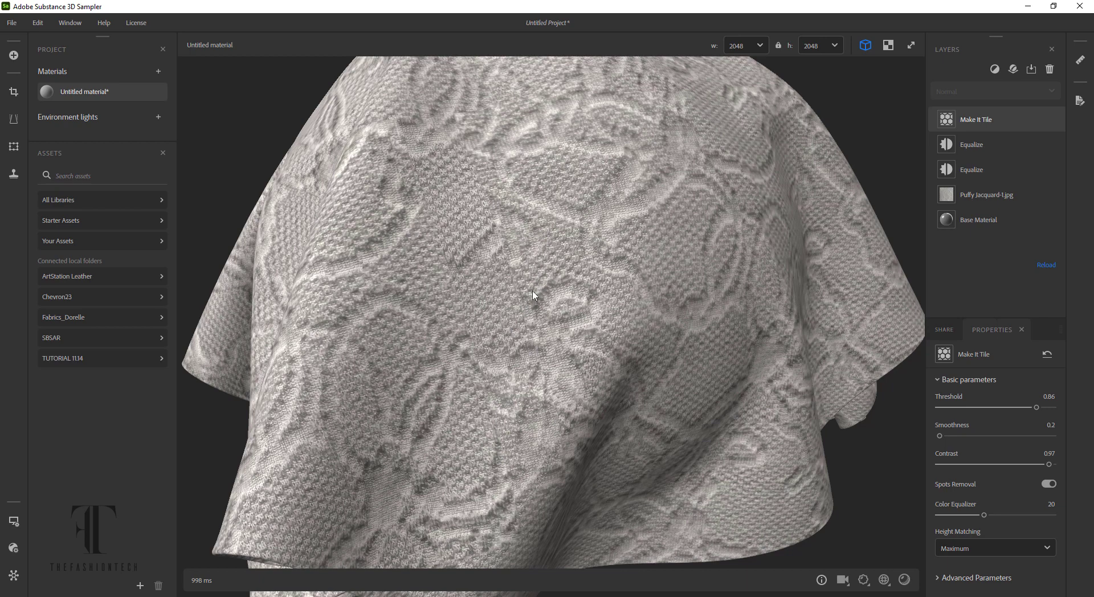
pyautogui.scroll(2, 530, 335)
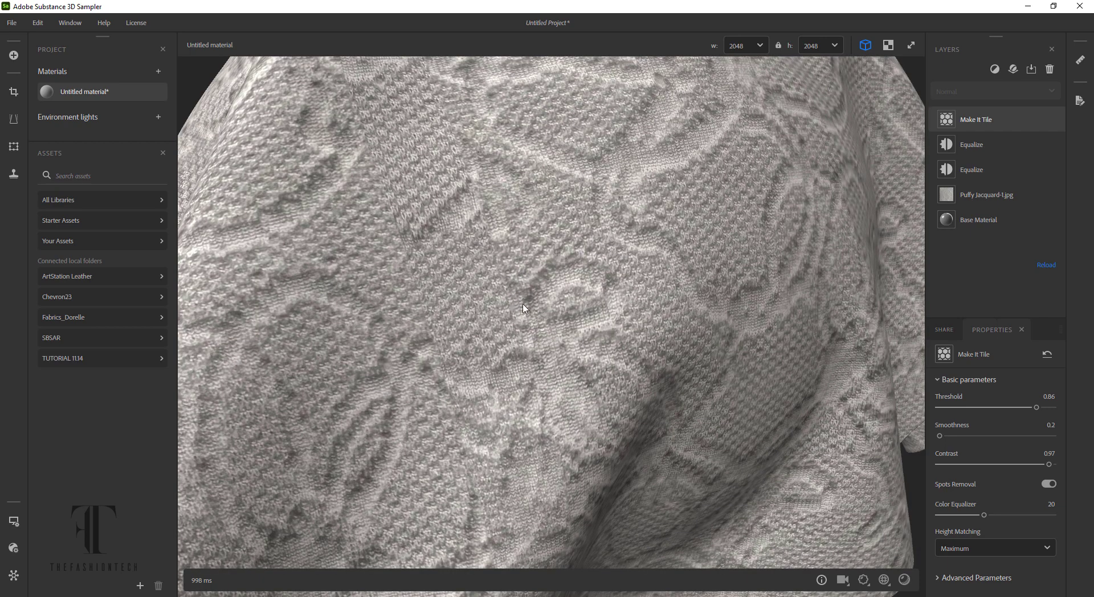
pyautogui.scroll(2, 536, 307)
pyautogui.scroll(-3, 535, 306)
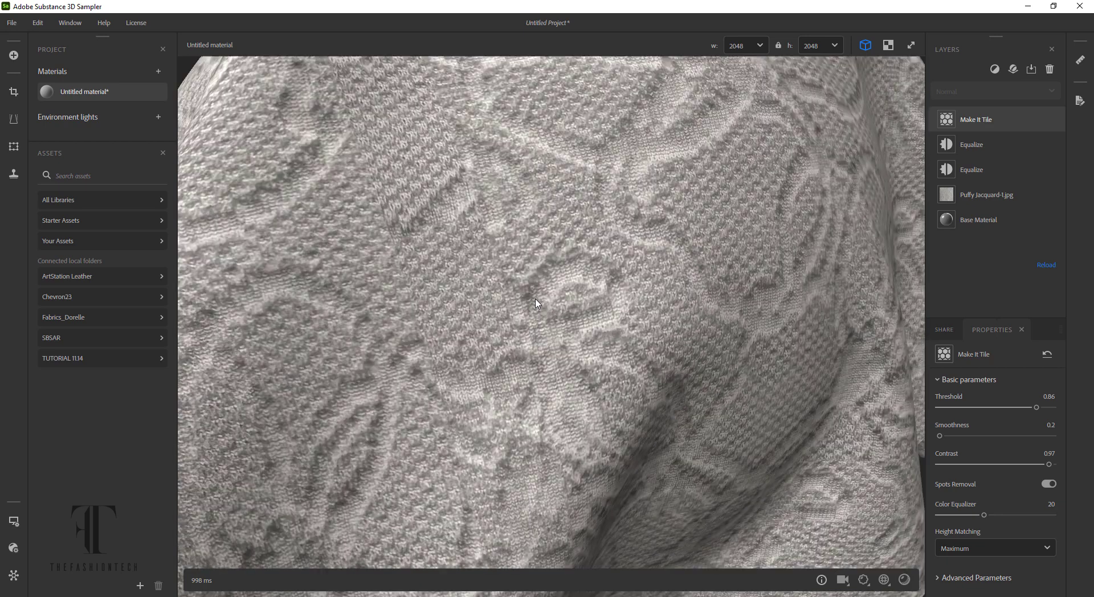
pyautogui.scroll(-3, 536, 306)
pyautogui.scroll(-2, 537, 305)
pyautogui.moveTo(536, 305); pyautogui.dragTo(644, 302)
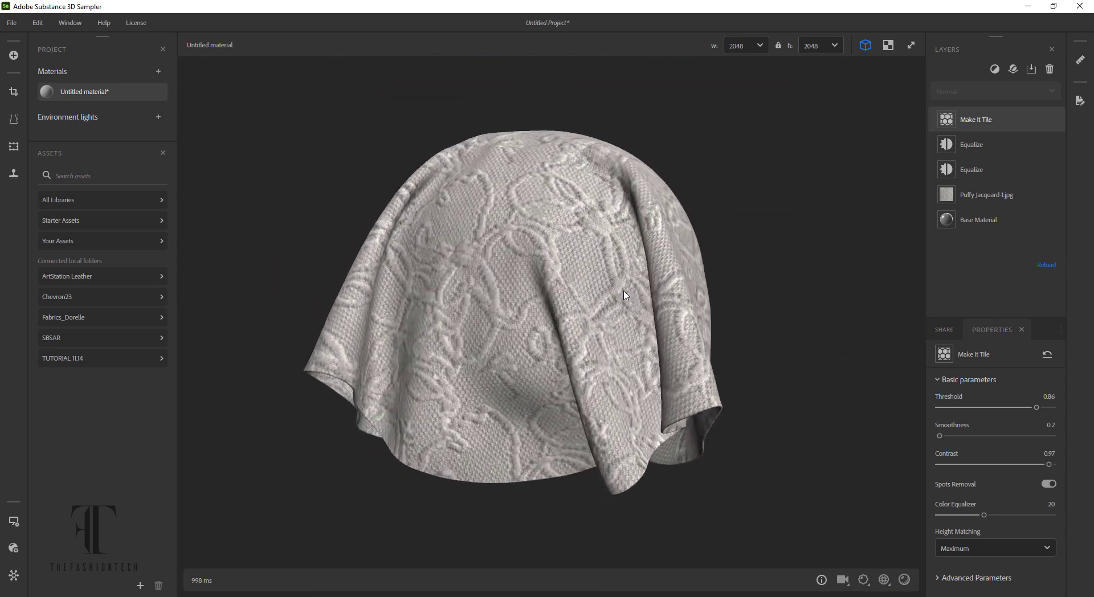
# Step: Raise the preview Texture tiling, try 4, then settle on a value of 5
pyautogui.click(883, 579)
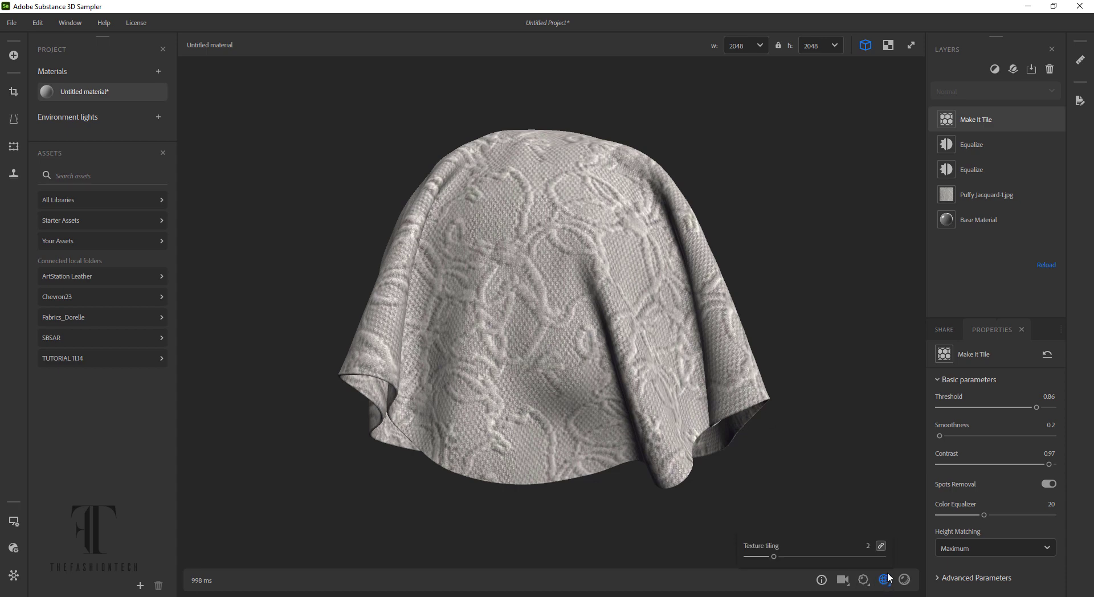
pyautogui.moveTo(774, 556)
pyautogui.mouseDown()
pyautogui.moveTo(872, 557)
pyautogui.moveTo(895, 545)
pyautogui.moveTo(810, 548)
pyautogui.mouseUp()
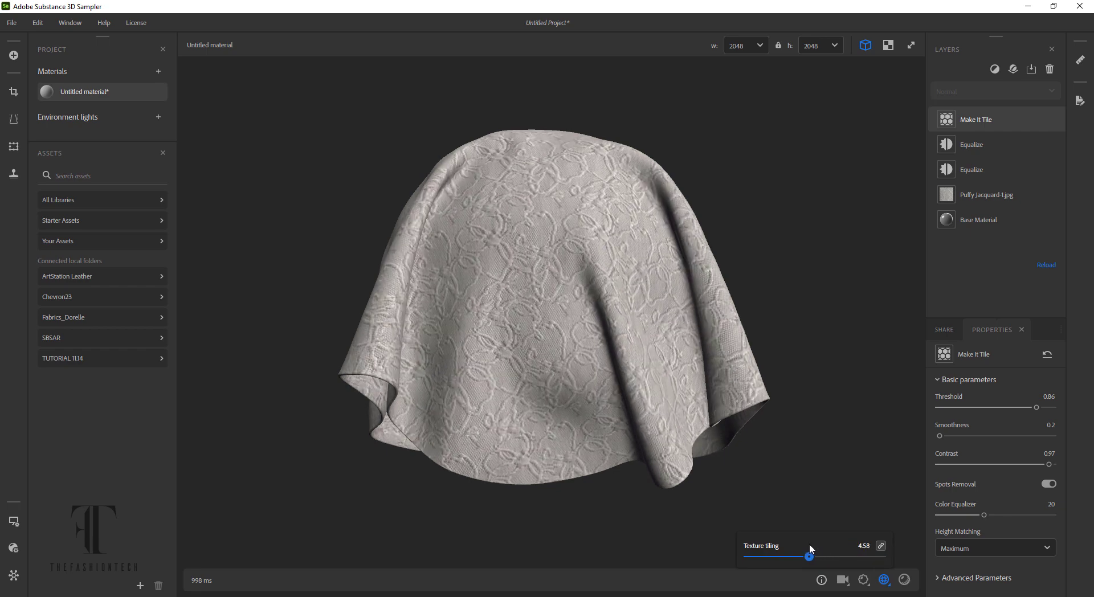
pyautogui.doubleClick(863, 546)
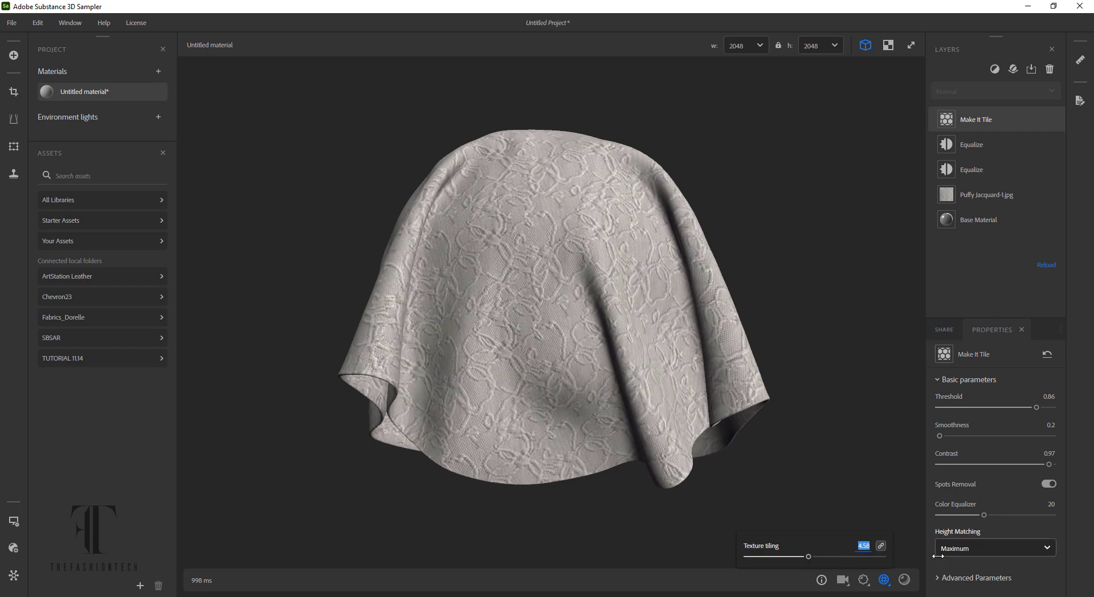
pyautogui.write('4')
pyautogui.press('Return')
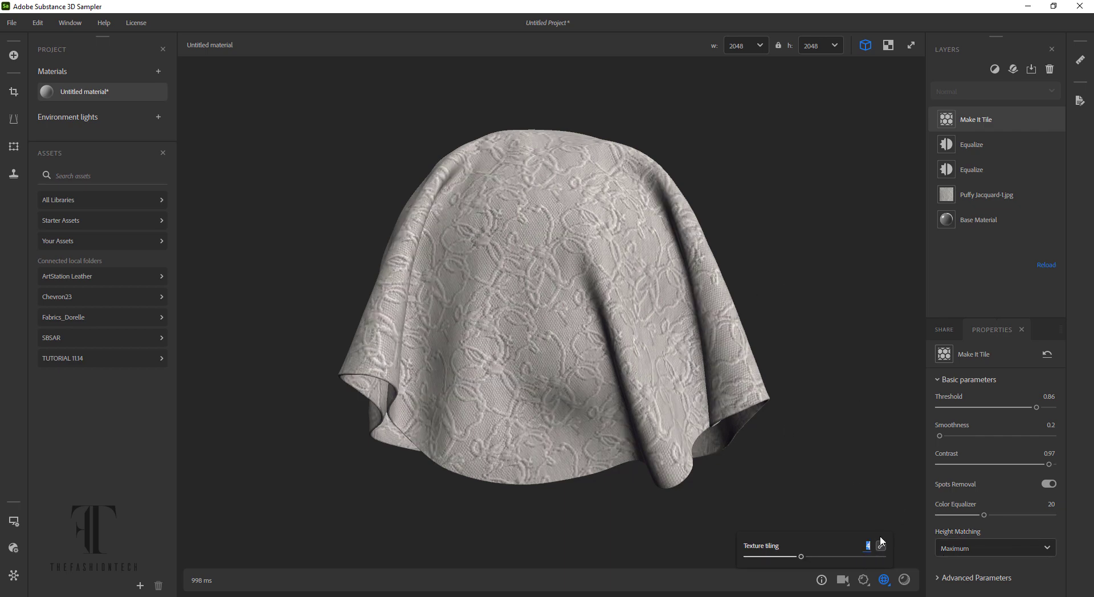
pyautogui.write('5')
pyautogui.press('Return')
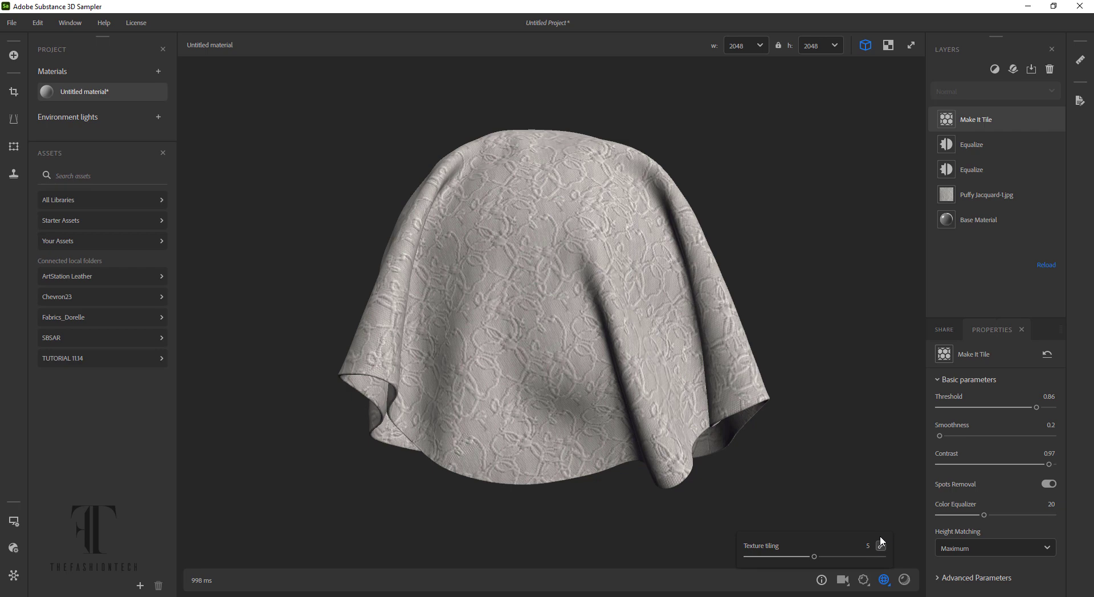
pyautogui.moveTo(671, 335)
pyautogui.mouseDown()
pyautogui.moveTo(436, 354)
pyautogui.moveTo(597, 341)
pyautogui.mouseUp()
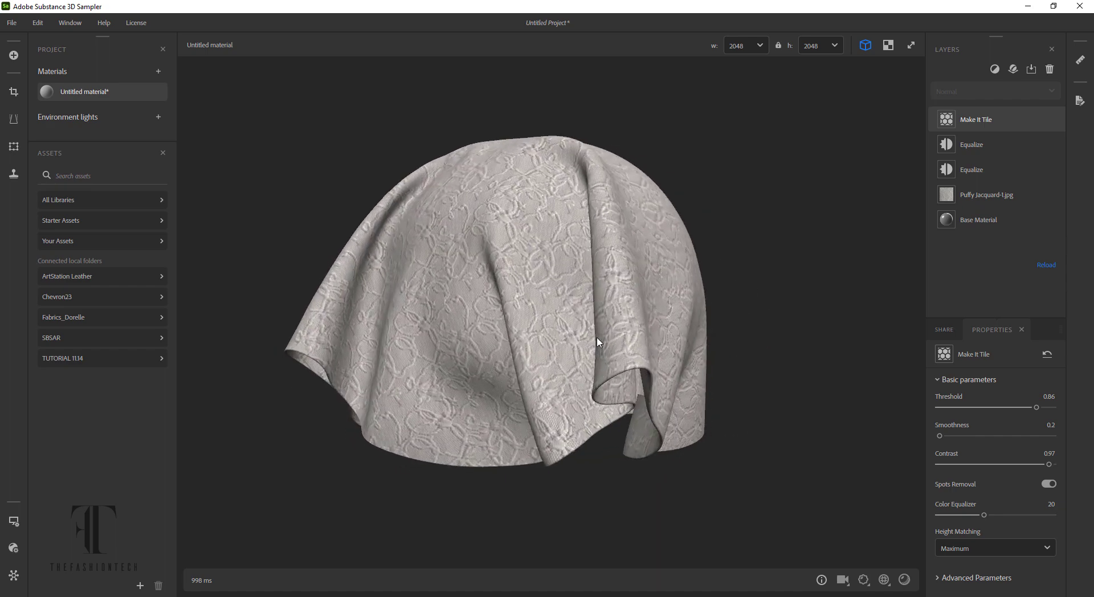
pyautogui.scroll(-2, 618, 283)
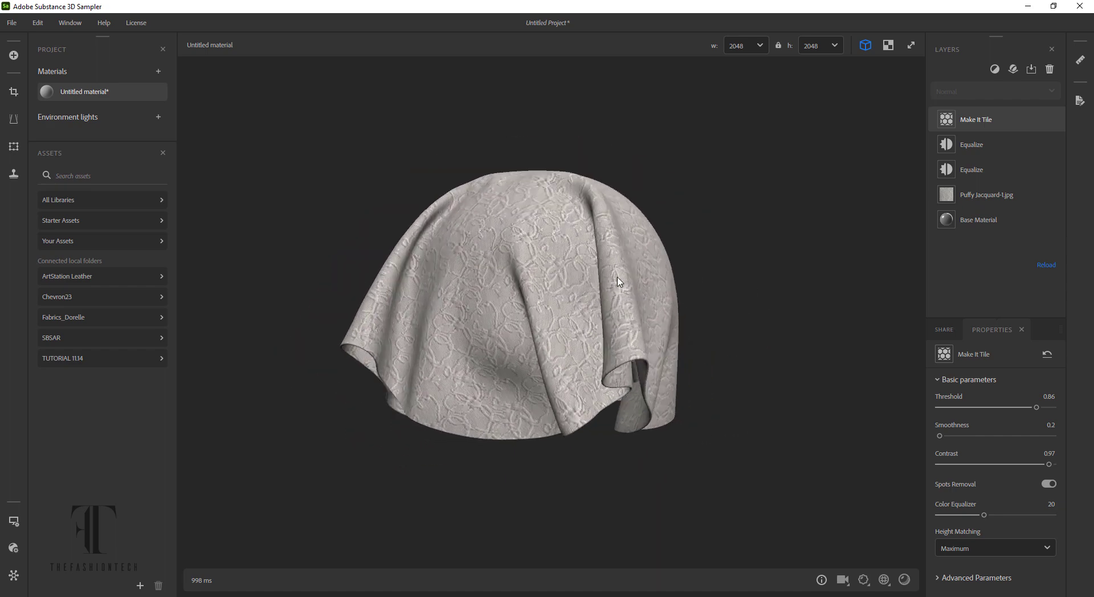
pyautogui.scroll(5, 618, 283)
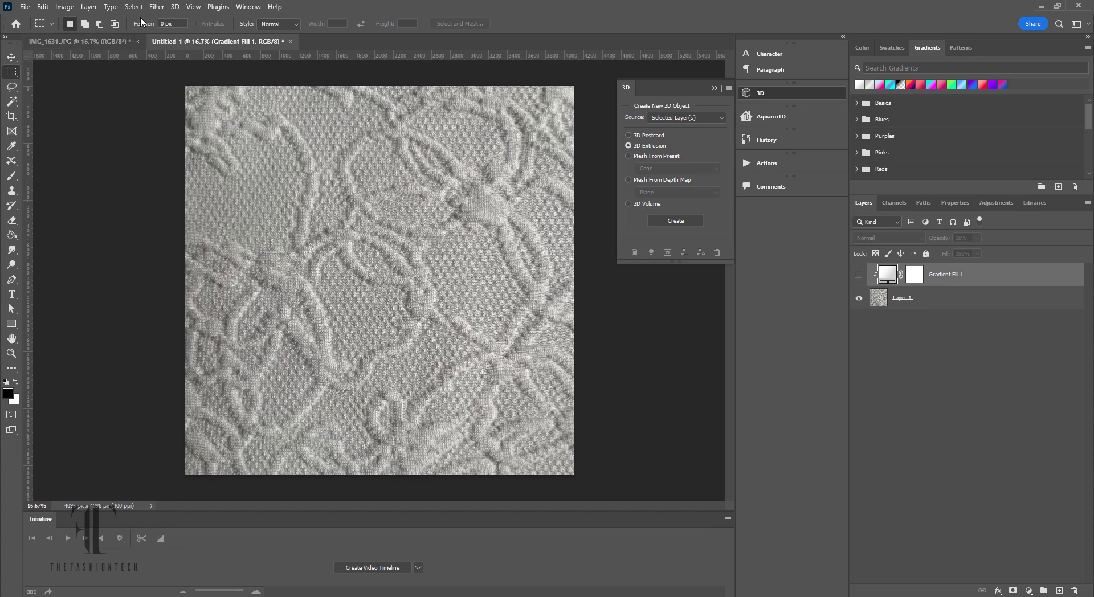
# Step: Show the Gradient Fill 1 layer over Layer 1 at 18% opacity
pyautogui.click(858, 275)
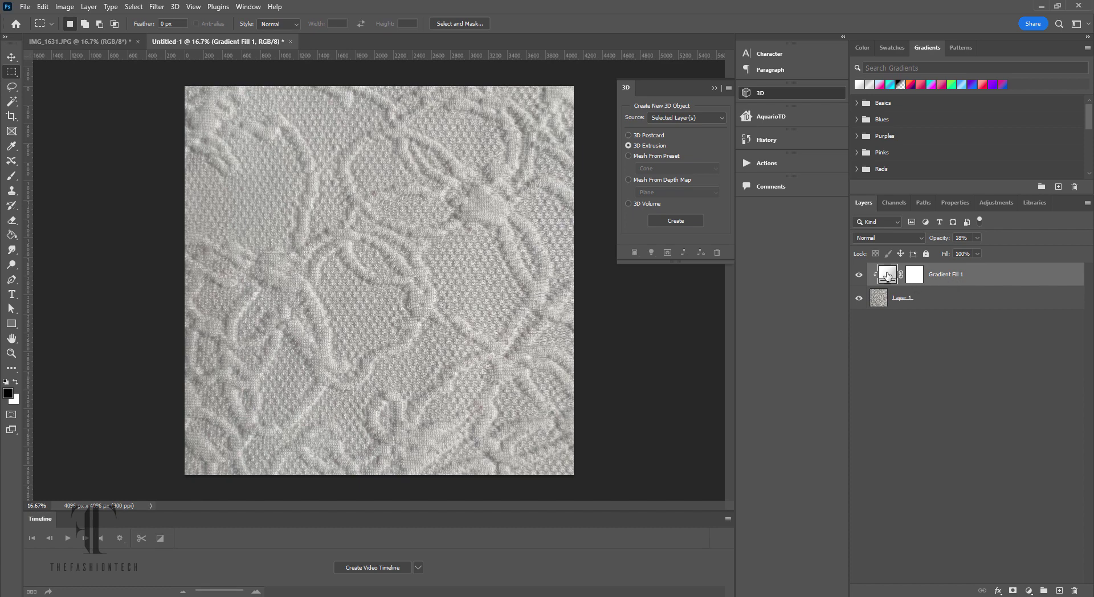
# Step: Reopen Gradient Fill 1 and confirm its white-to-light-grey Linear gradient at 0° and 100% scale
pyautogui.doubleClick(886, 276)
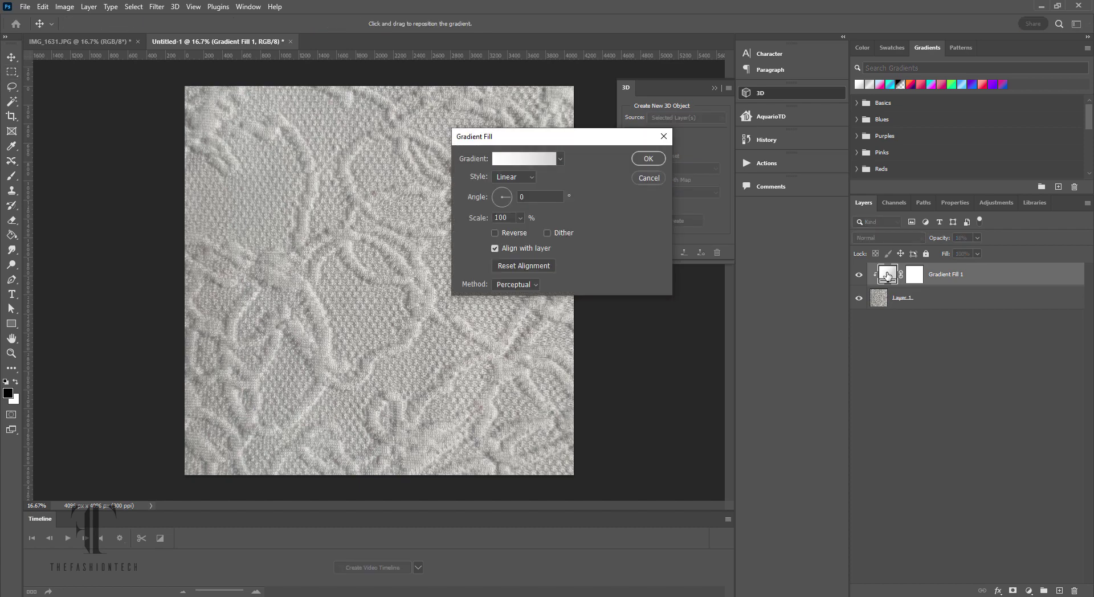
pyautogui.click(518, 160)
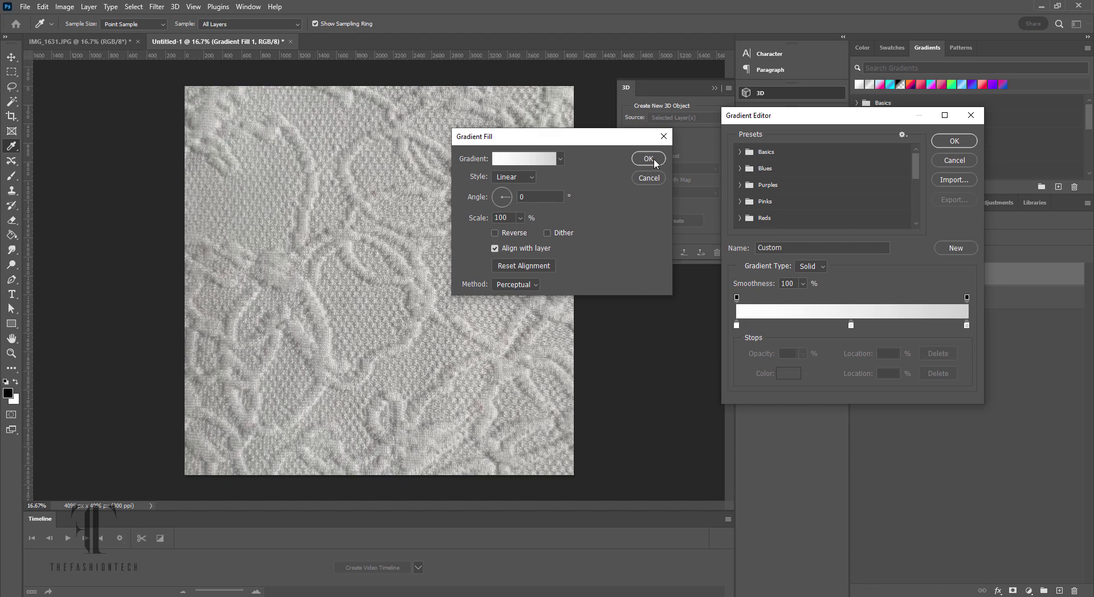
pyautogui.click(955, 143)
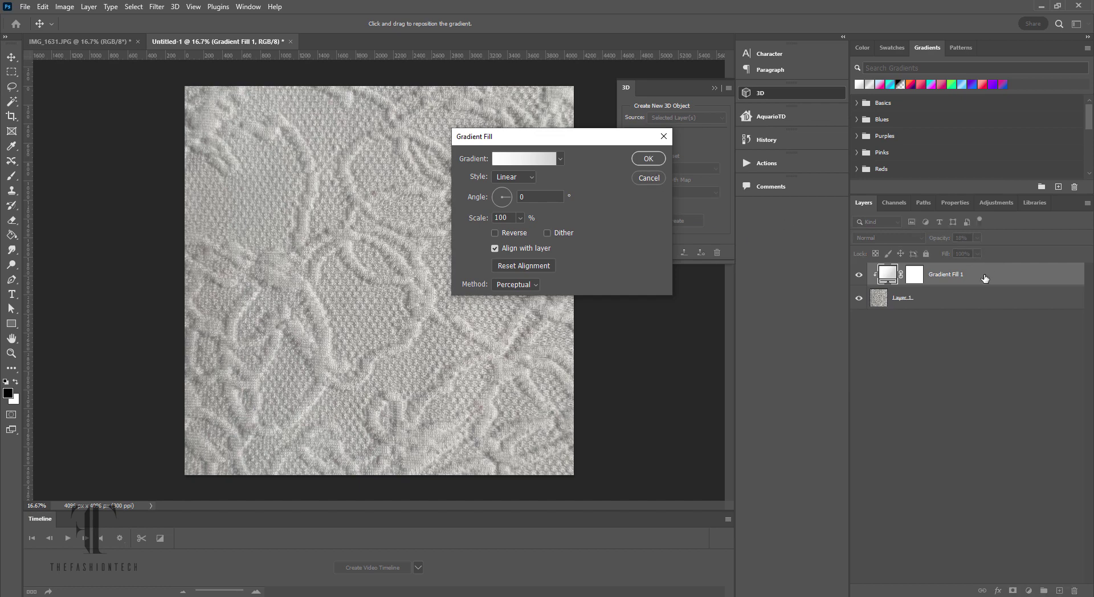
pyautogui.click(651, 160)
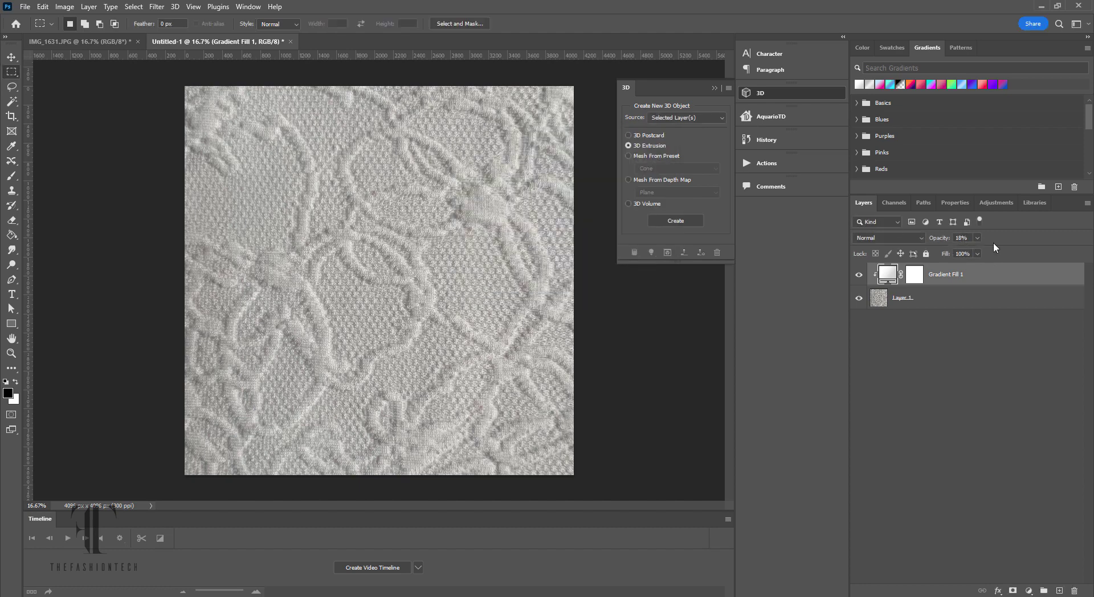
# Step: Toggle Gradient Fill 1 off, on and off to compare the full lace image
pyautogui.click(857, 275)
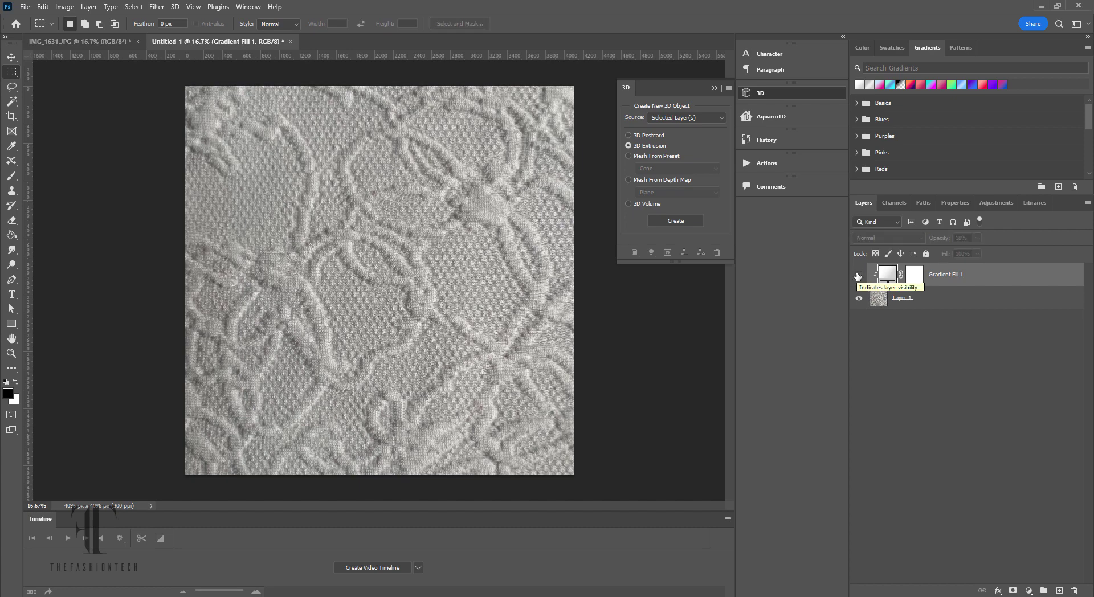
pyautogui.click(858, 275)
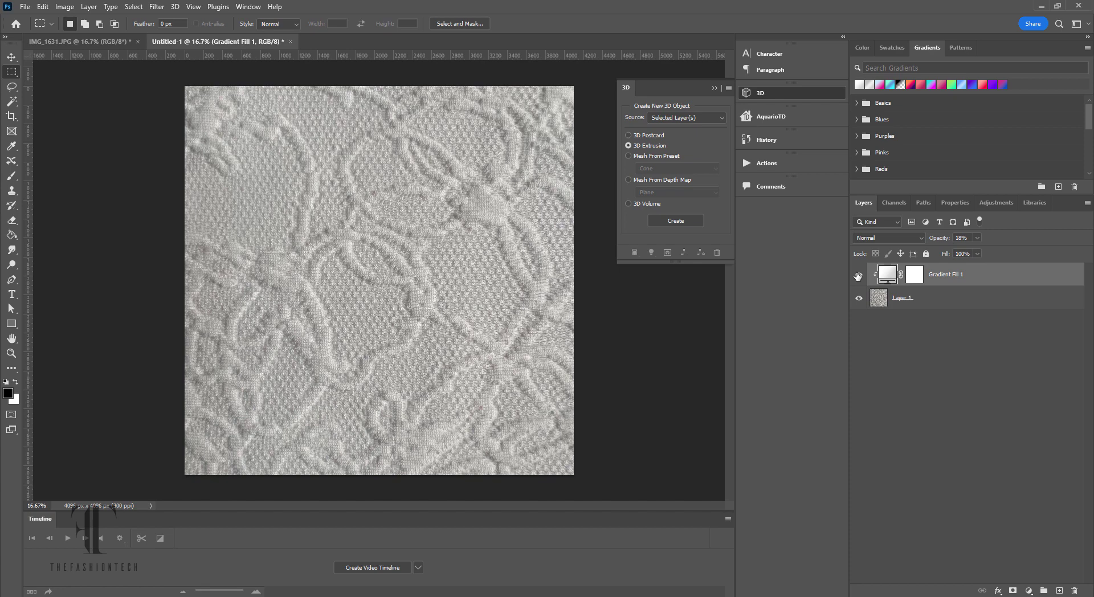
pyautogui.click(858, 275)
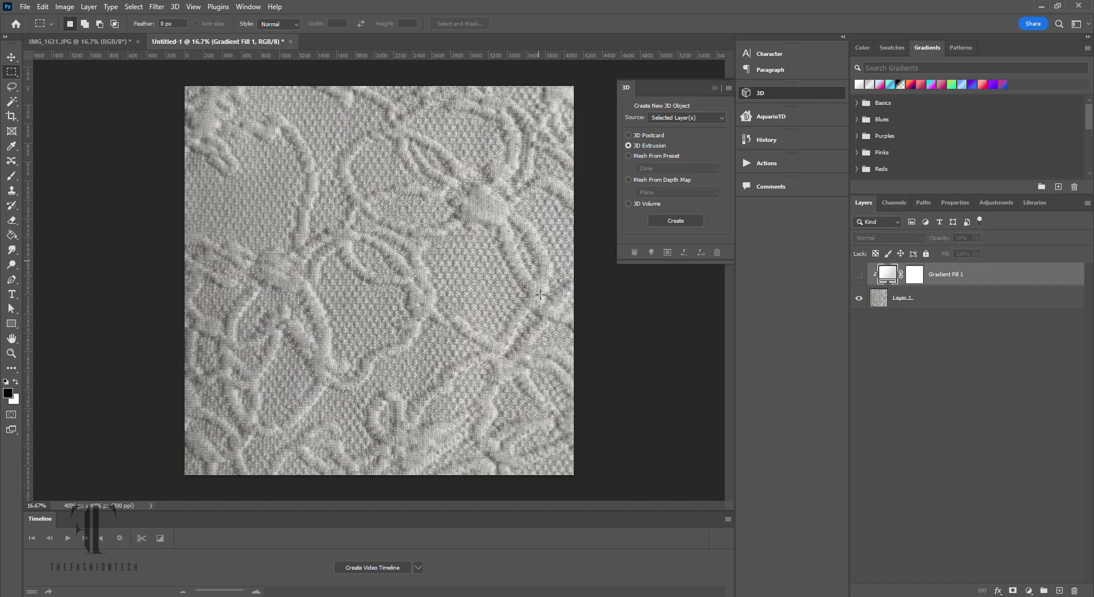
# Step: Zoom into the lace detail, compare with the gradient shown and hidden, then zoom back out
pyautogui.click(11, 353)
pyautogui.moveTo(274, 241)
pyautogui.mouseDown()
pyautogui.moveTo(508, 330)
pyautogui.moveTo(410, 332)
pyautogui.mouseUp()
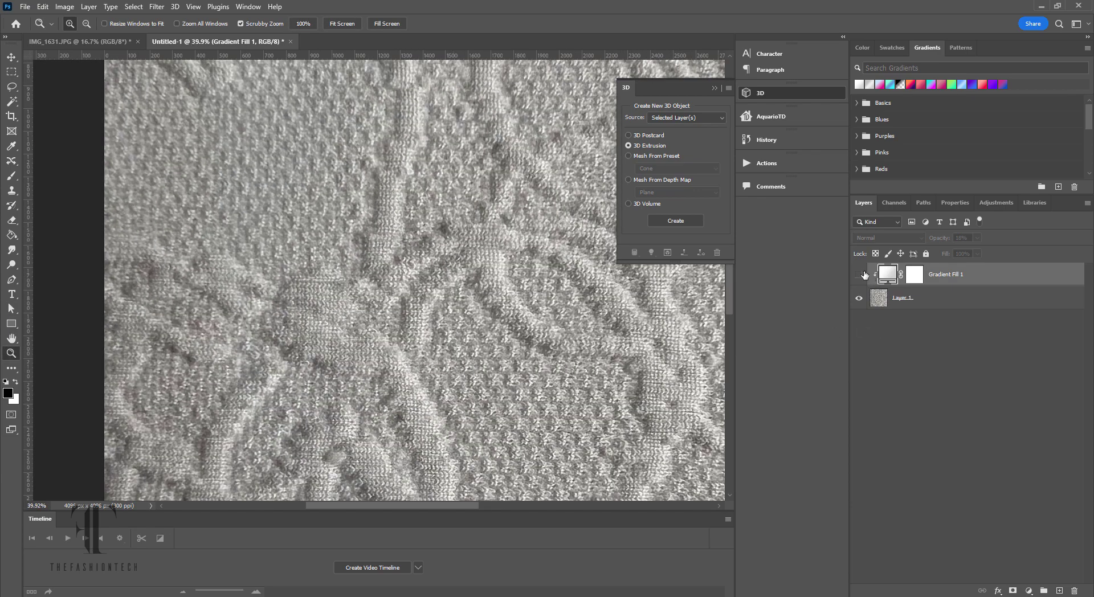
pyautogui.click(859, 275)
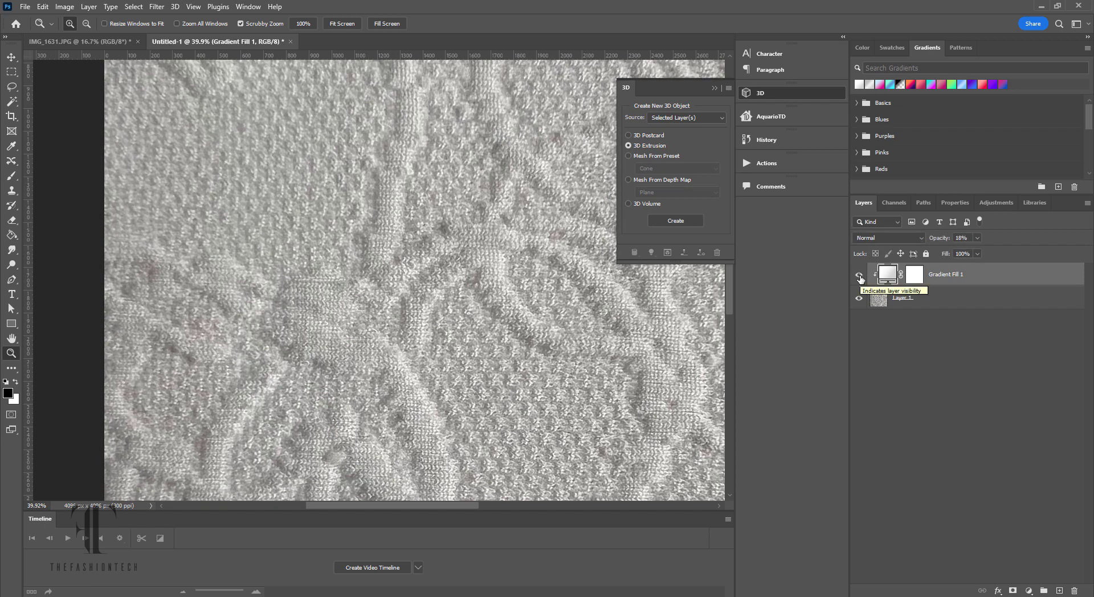
pyautogui.click(859, 276)
pyautogui.scroll(-2, 362, 277)
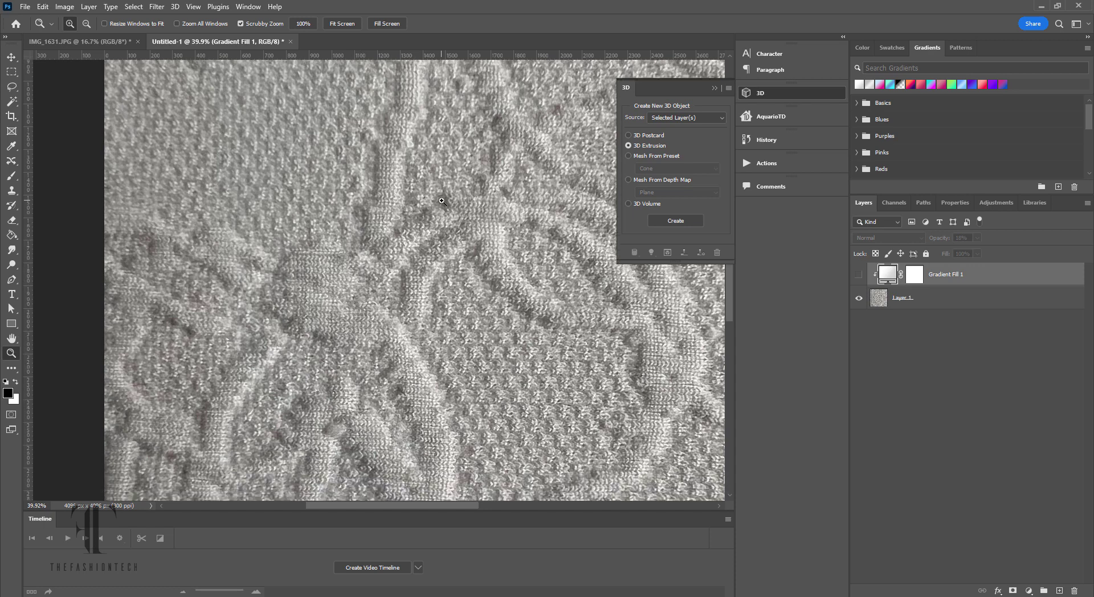
pyautogui.press('alt')
pyautogui.keyDown('alt'); pyautogui.click(406, 255); pyautogui.keyUp('alt')
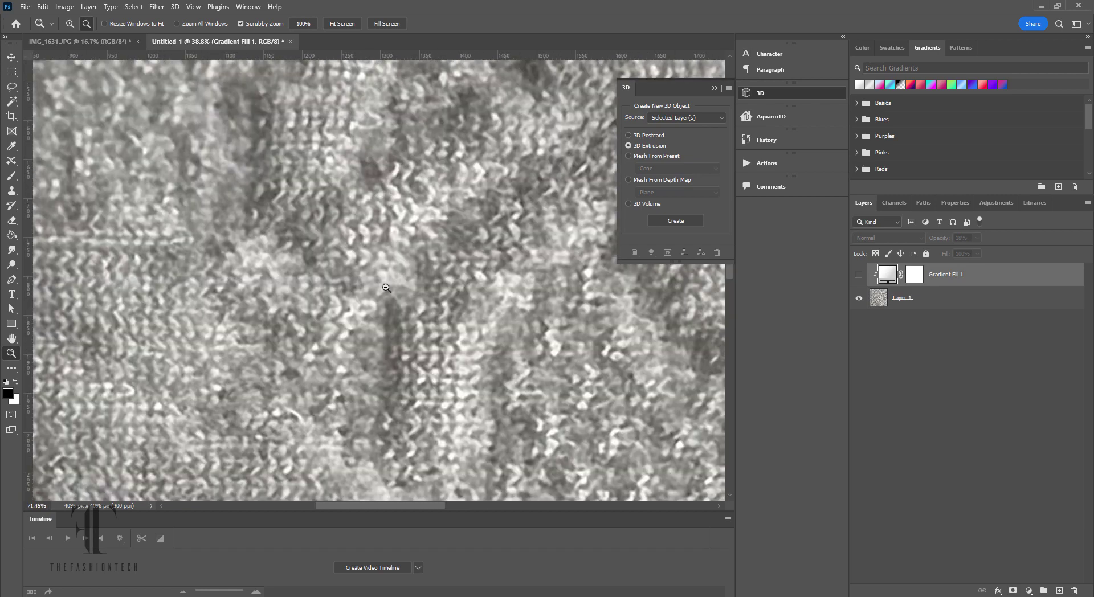
pyautogui.moveTo(406, 255)
pyautogui.keyDown('alt'); pyautogui.mouseDown()
pyautogui.moveTo(366, 298)
pyautogui.moveTo(480, 301)
pyautogui.mouseUp(); pyautogui.keyUp('alt')
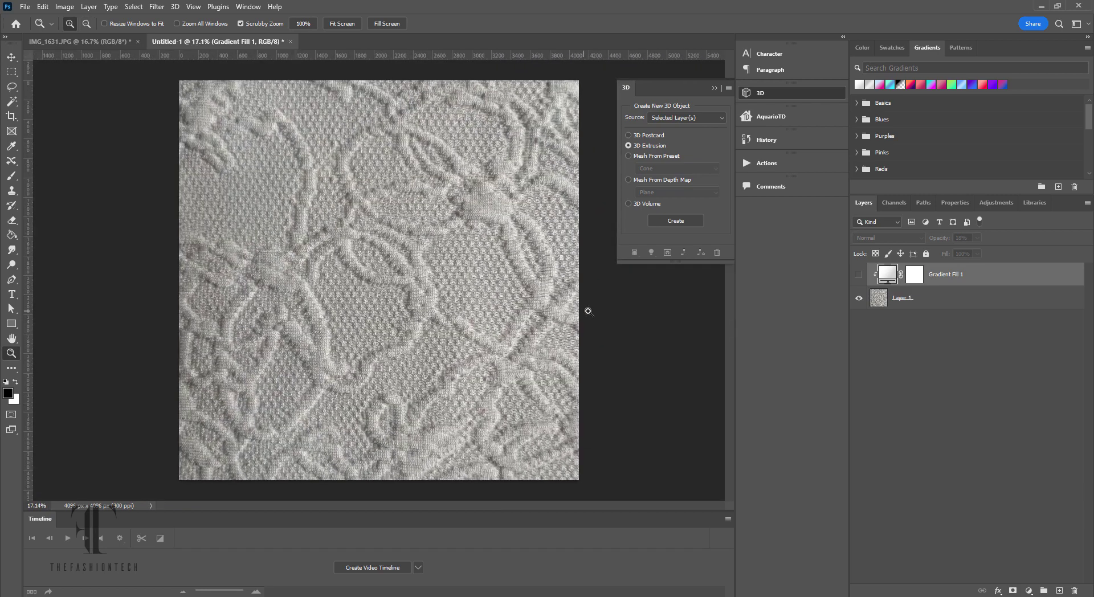
# Step: Apply Generate Normal Map to Layer 1 with Blur 3.8 and 120% detail scale
pyautogui.click(156, 6)
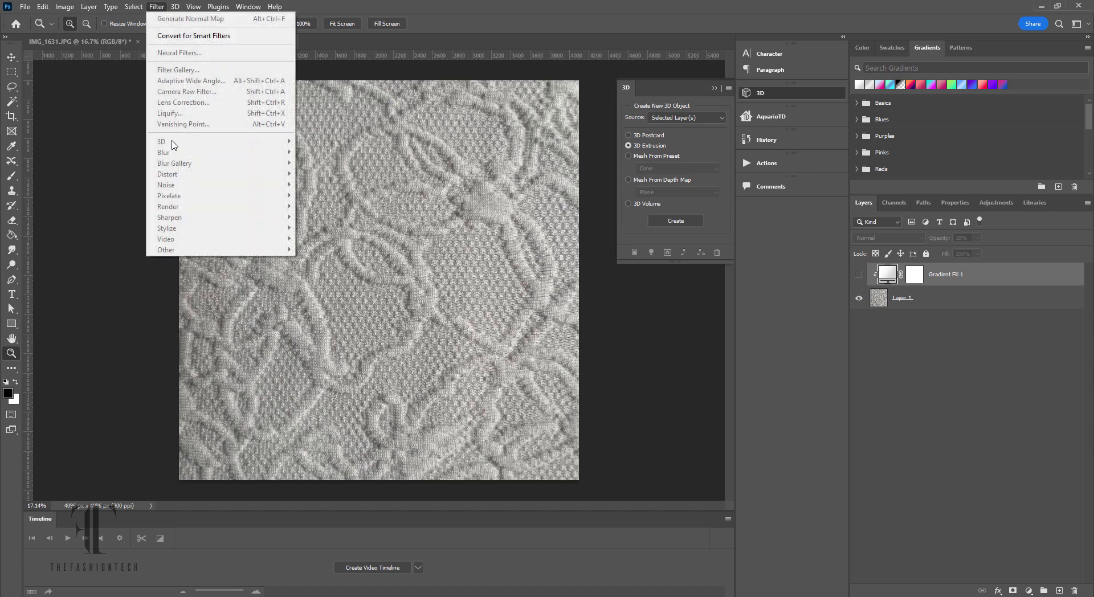
pyautogui.click(949, 301)
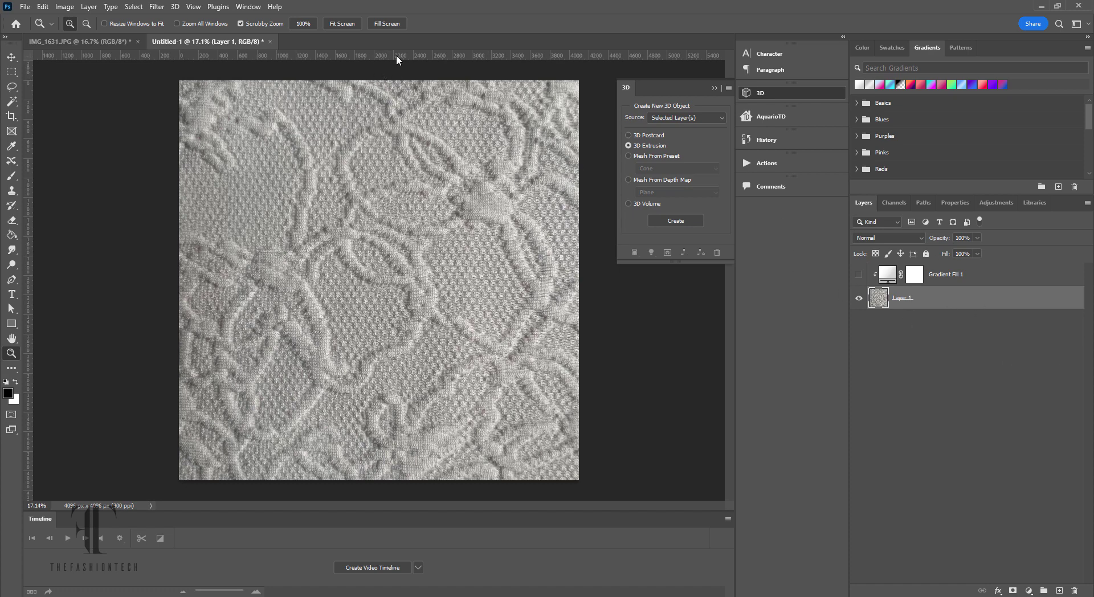
pyautogui.click(156, 7)
pyautogui.moveTo(162, 141)
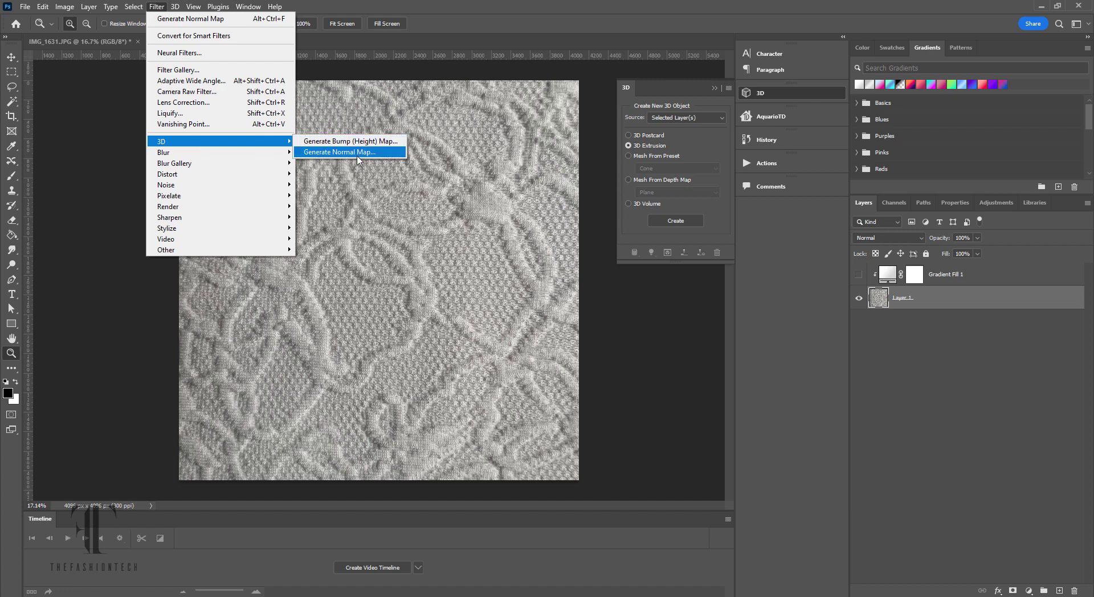
pyautogui.click(357, 153)
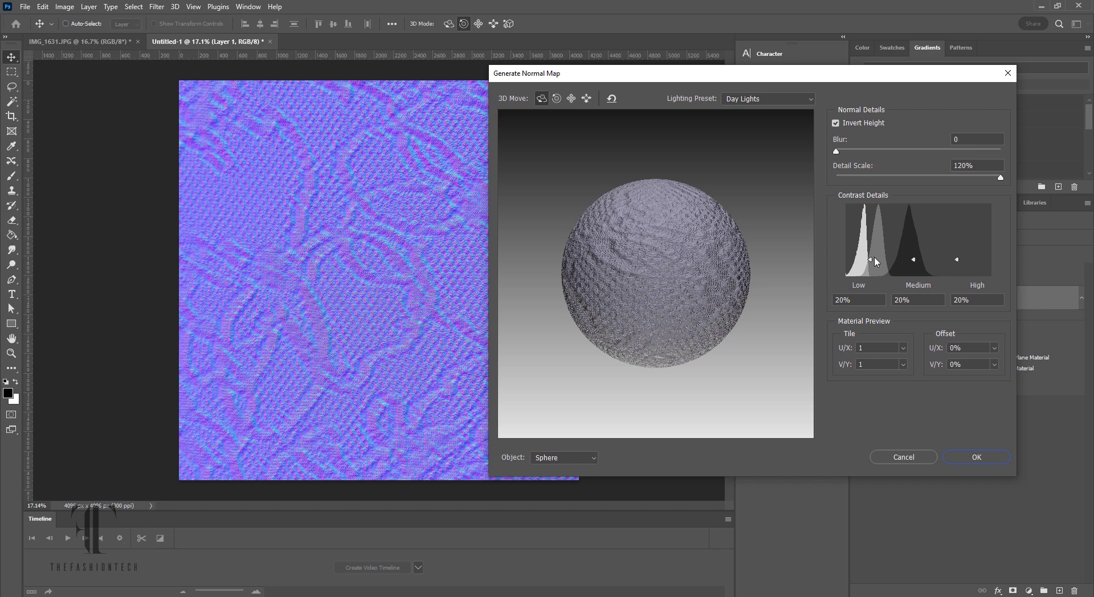
pyautogui.moveTo(836, 151); pyautogui.dragTo(900, 152)
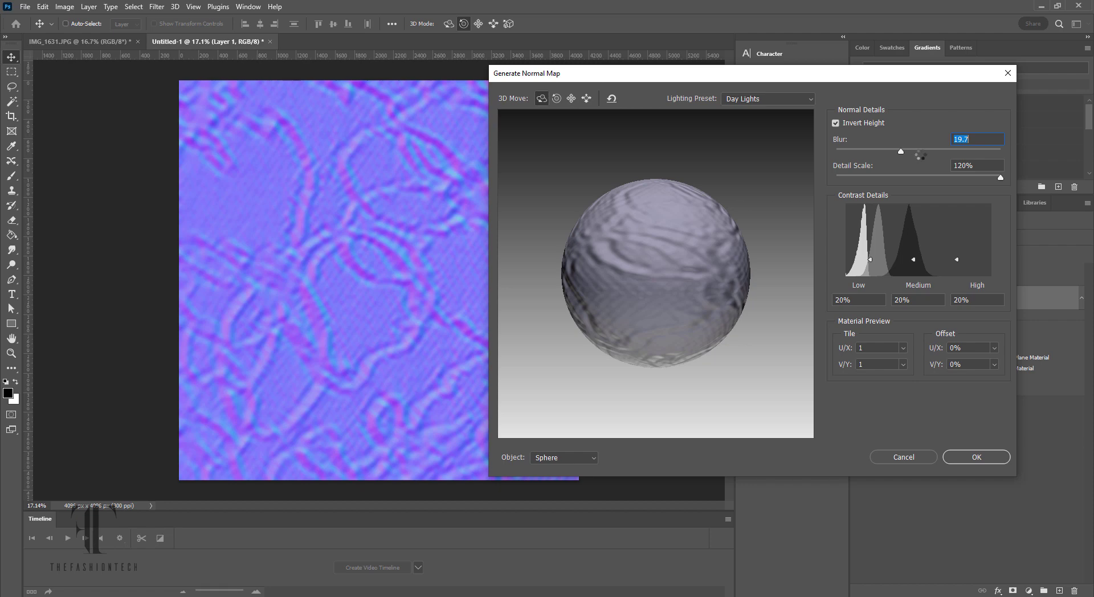
pyautogui.moveTo(900, 153); pyautogui.dragTo(878, 153)
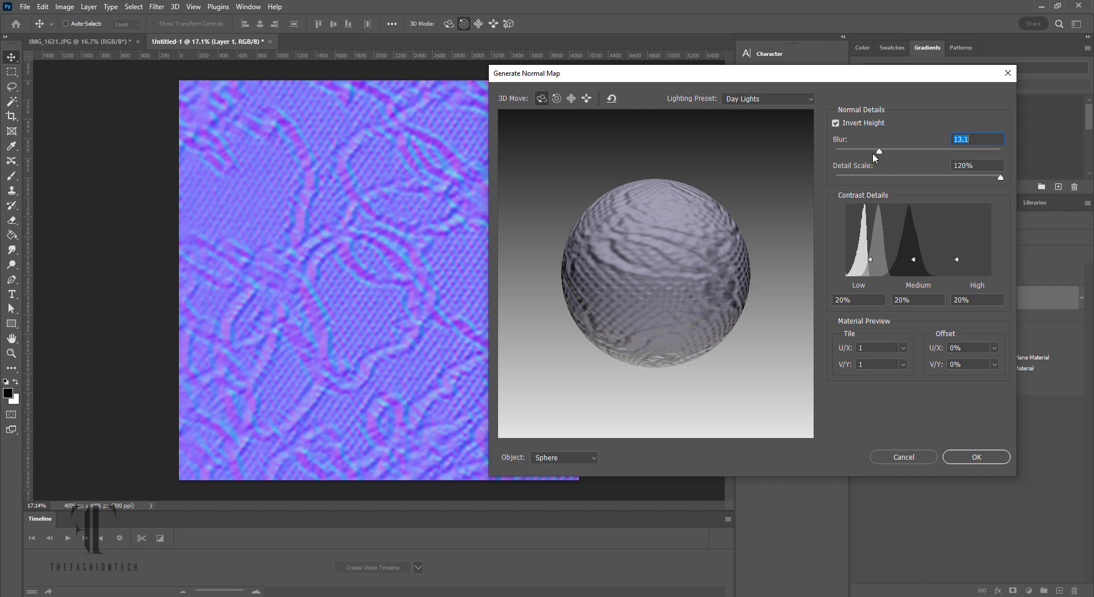
pyautogui.moveTo(879, 152); pyautogui.dragTo(864, 152)
pyautogui.moveTo(864, 153); pyautogui.dragTo(848, 153)
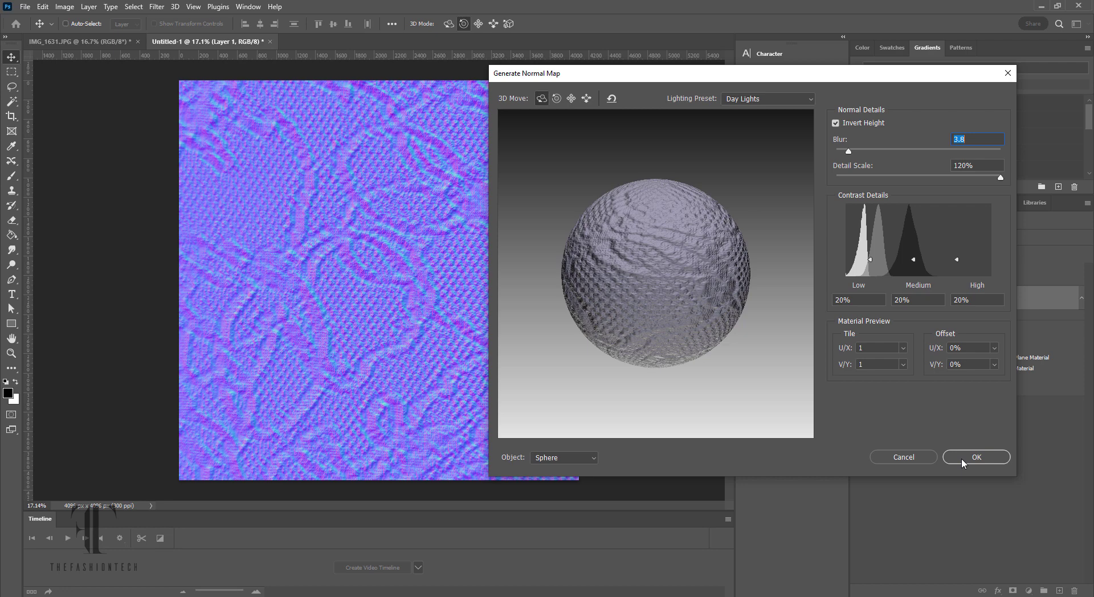
pyautogui.click(961, 459)
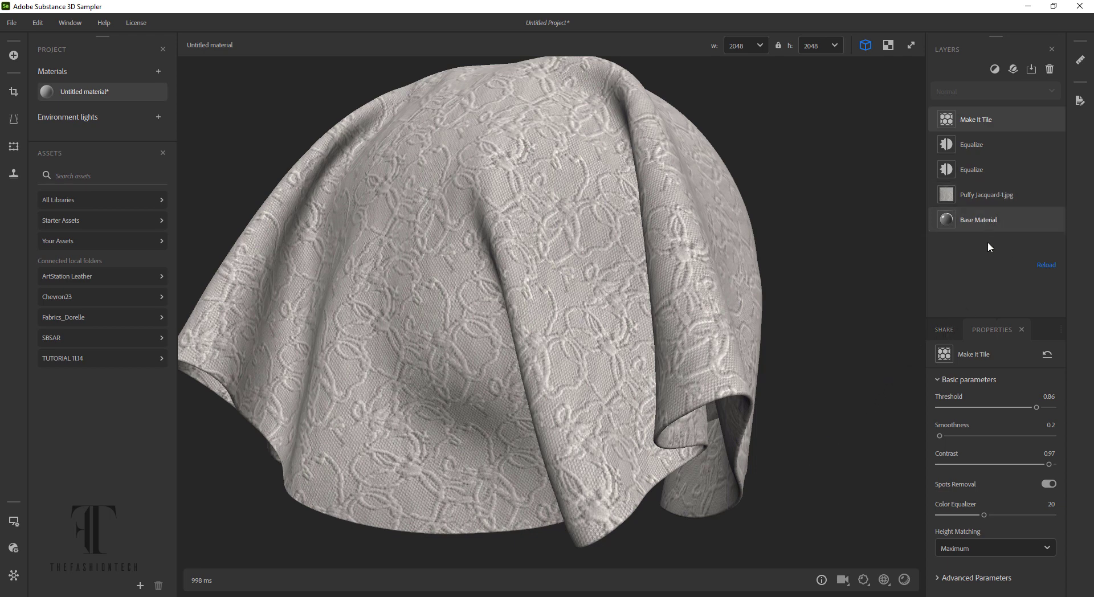
# Step: Select Base Material, expand its Normal section and switch on Custom Normal
pyautogui.click(980, 223)
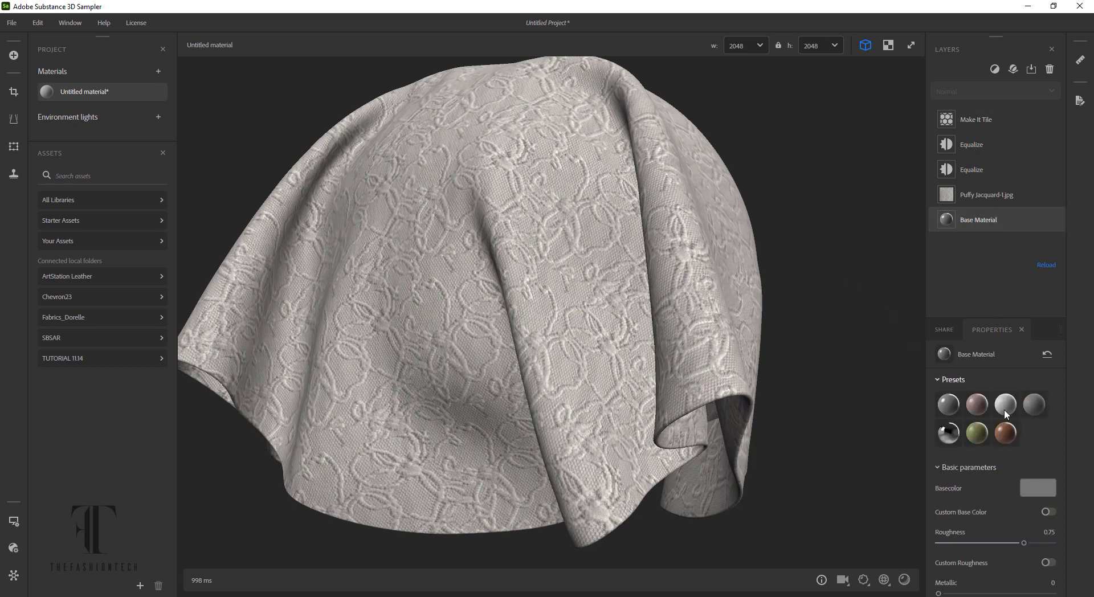
pyautogui.scroll(-2, 1012, 507)
pyautogui.scroll(-2, 1003, 505)
pyautogui.scroll(-2, 997, 504)
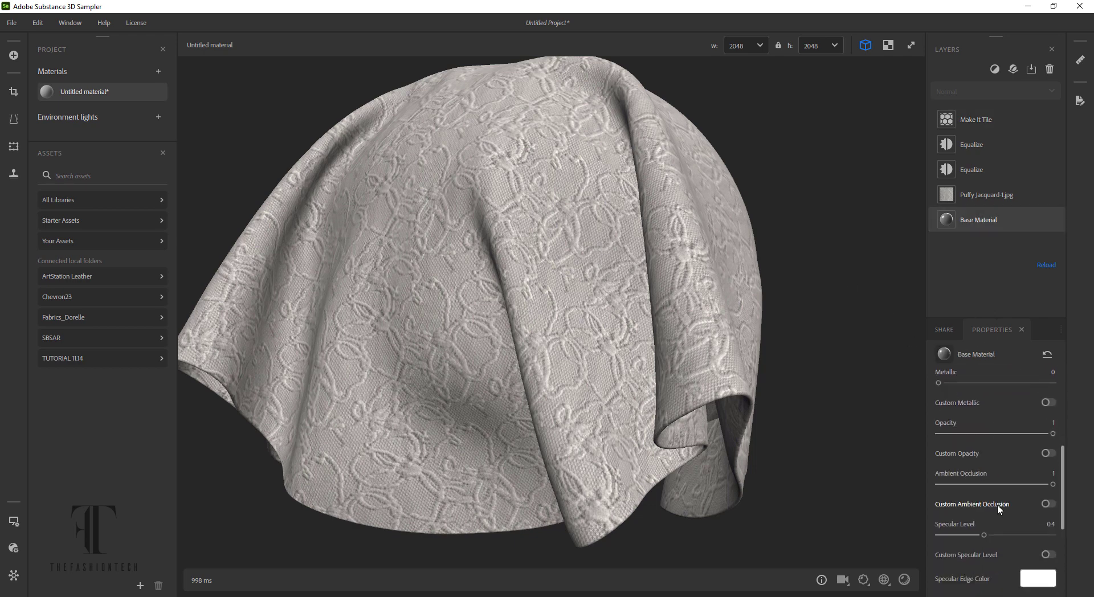
pyautogui.scroll(-2, 997, 504)
pyautogui.scroll(-3, 997, 504)
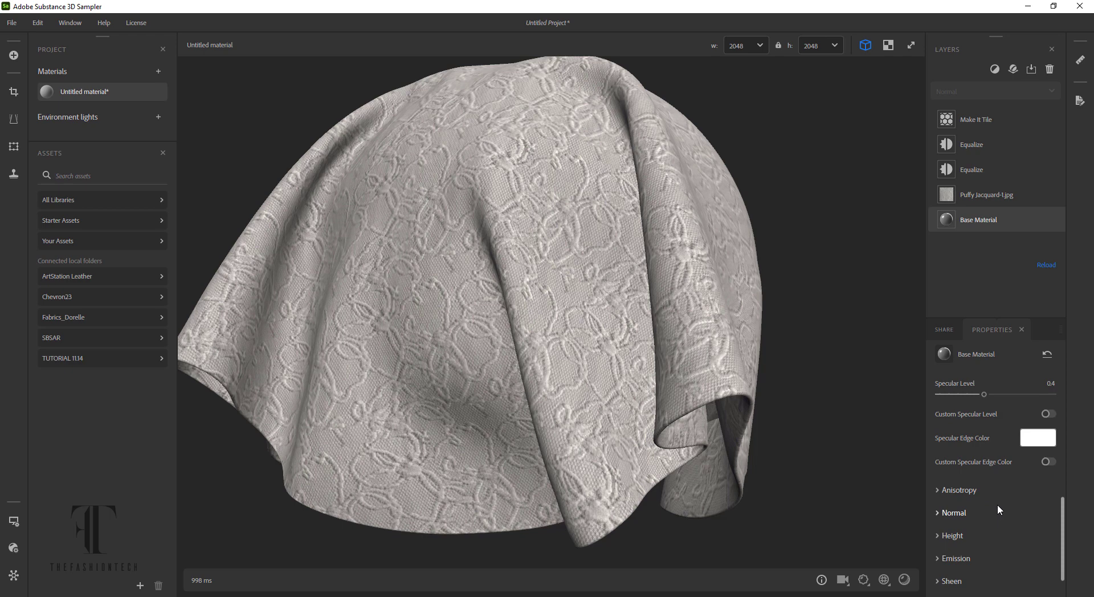
pyautogui.click(936, 509)
pyautogui.click(1044, 528)
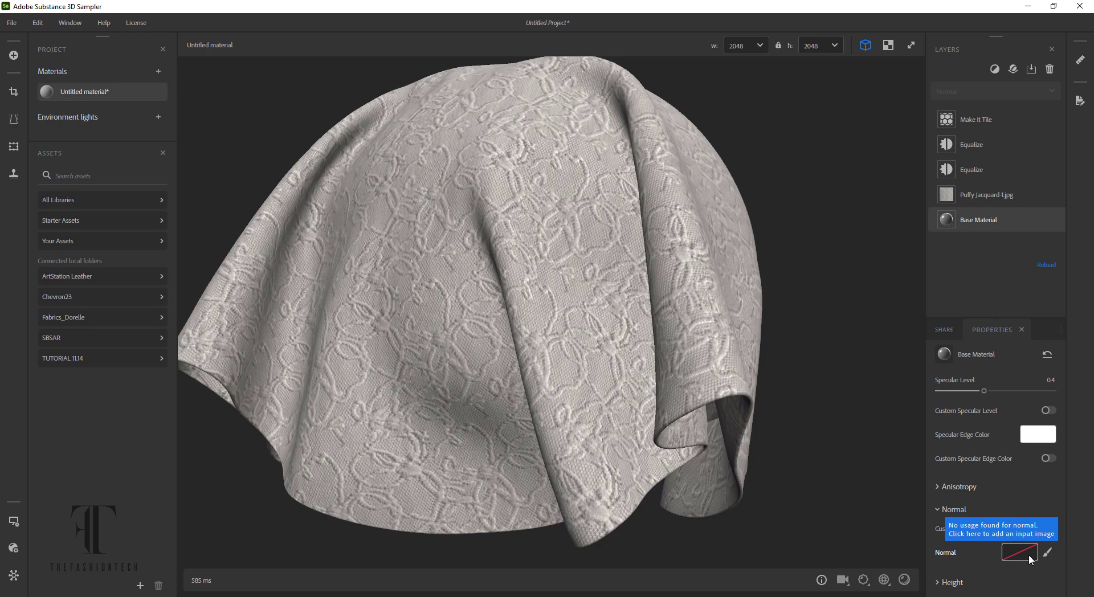
# Step: Export the Photoshop normal map as Puffy Jacquard-1n.jpg into the SCANS folder
pyautogui.hotkey('alt', 'Tab')
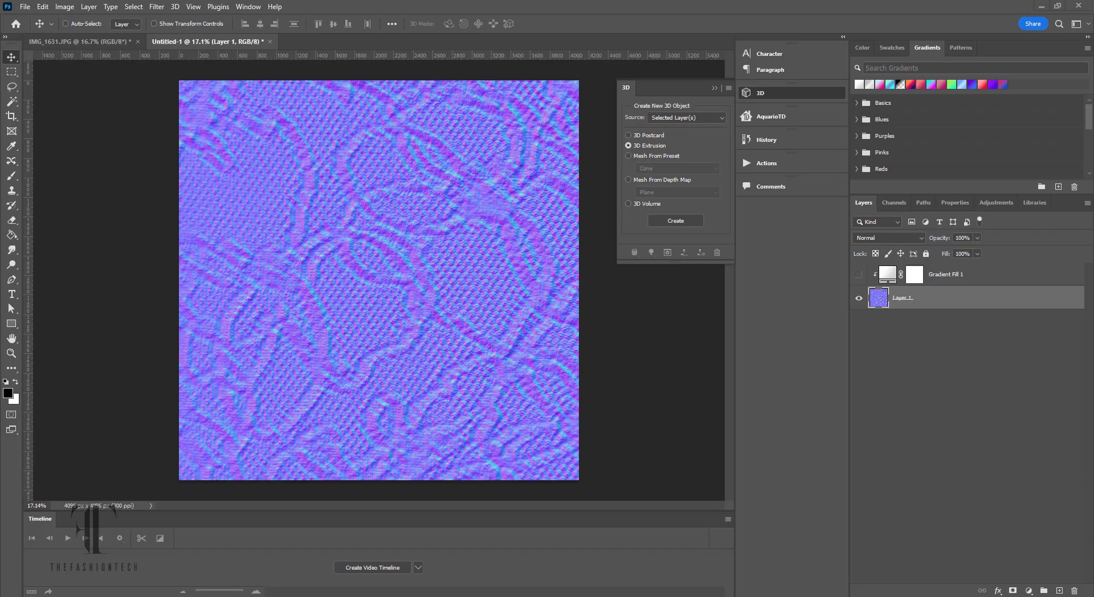
pyautogui.click(25, 6)
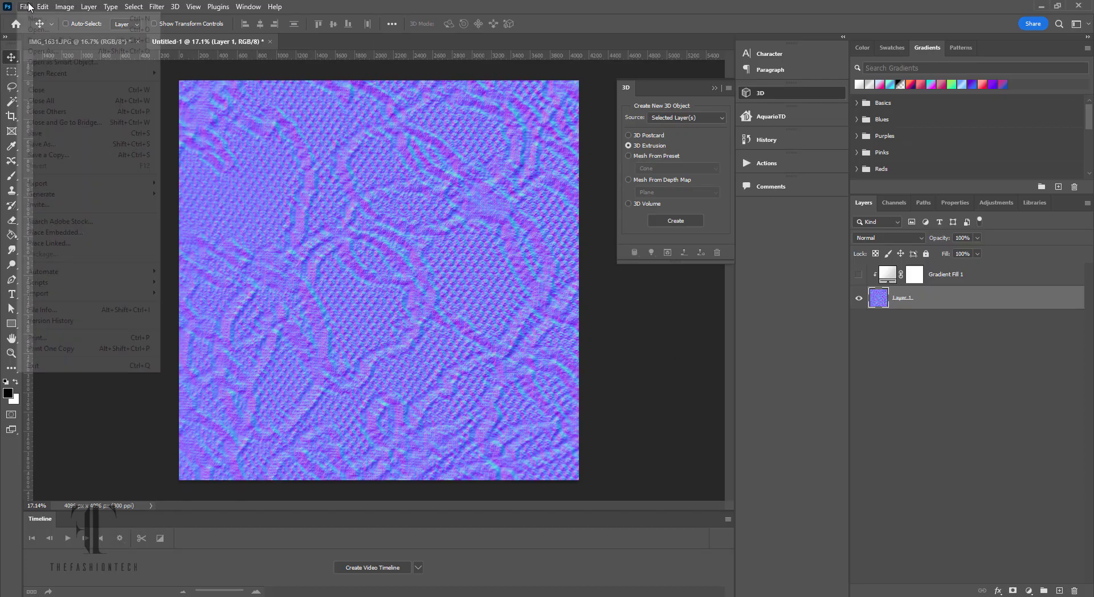
pyautogui.moveTo(38, 183)
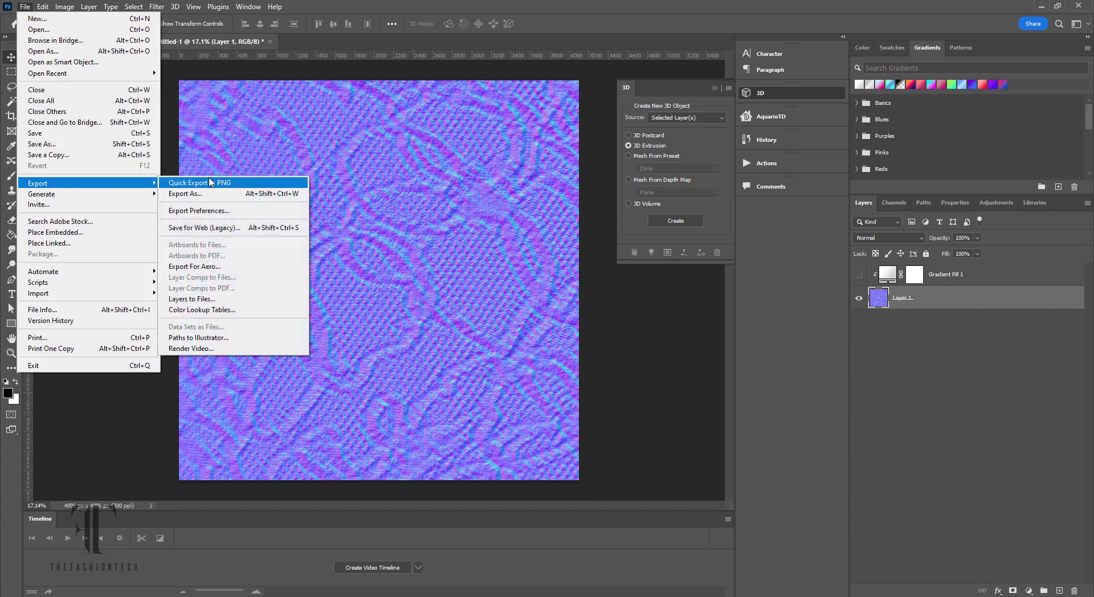
pyautogui.click(211, 194)
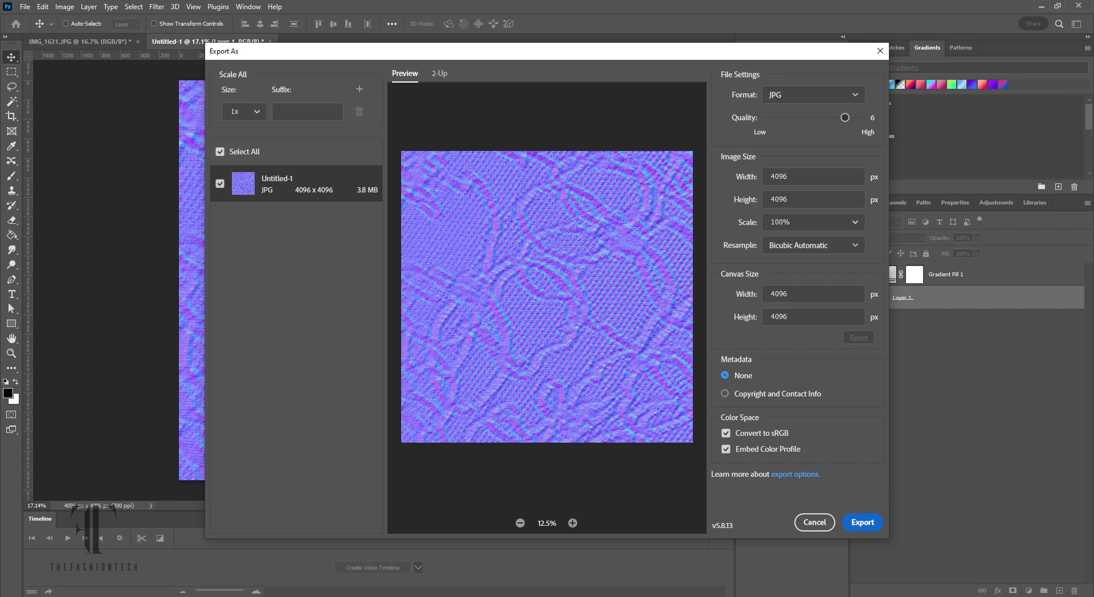
pyautogui.press('Return')
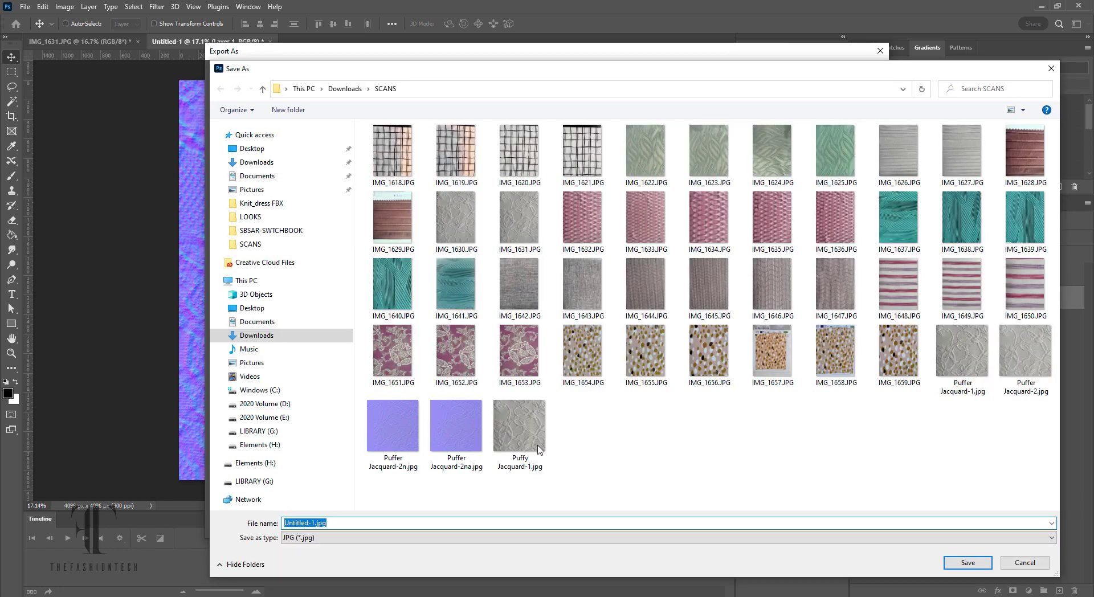
pyautogui.click(525, 438)
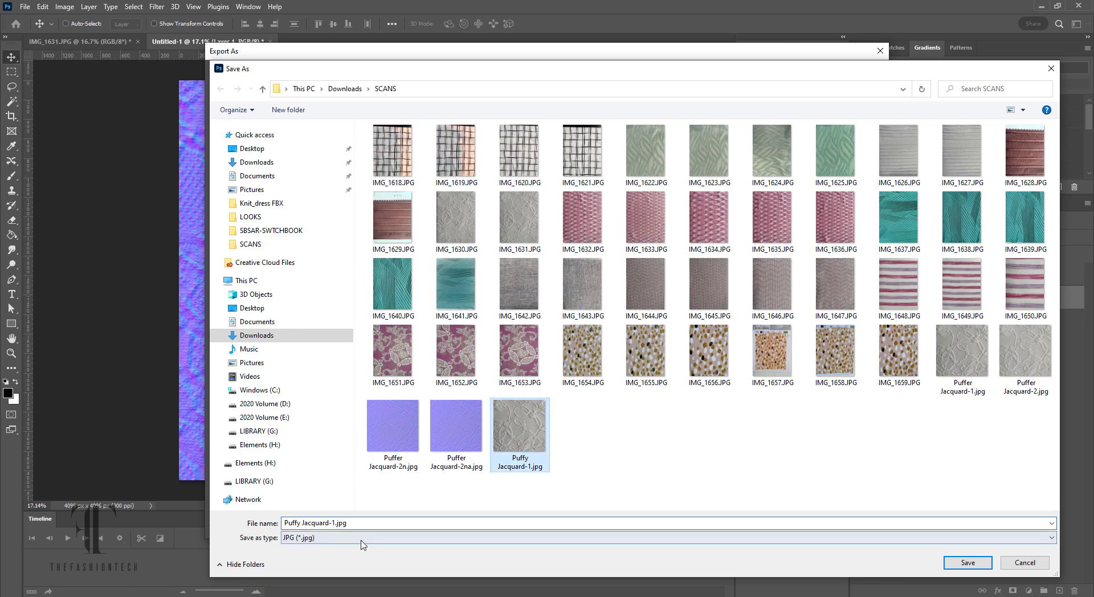
pyautogui.click(335, 523)
pyautogui.click(334, 523)
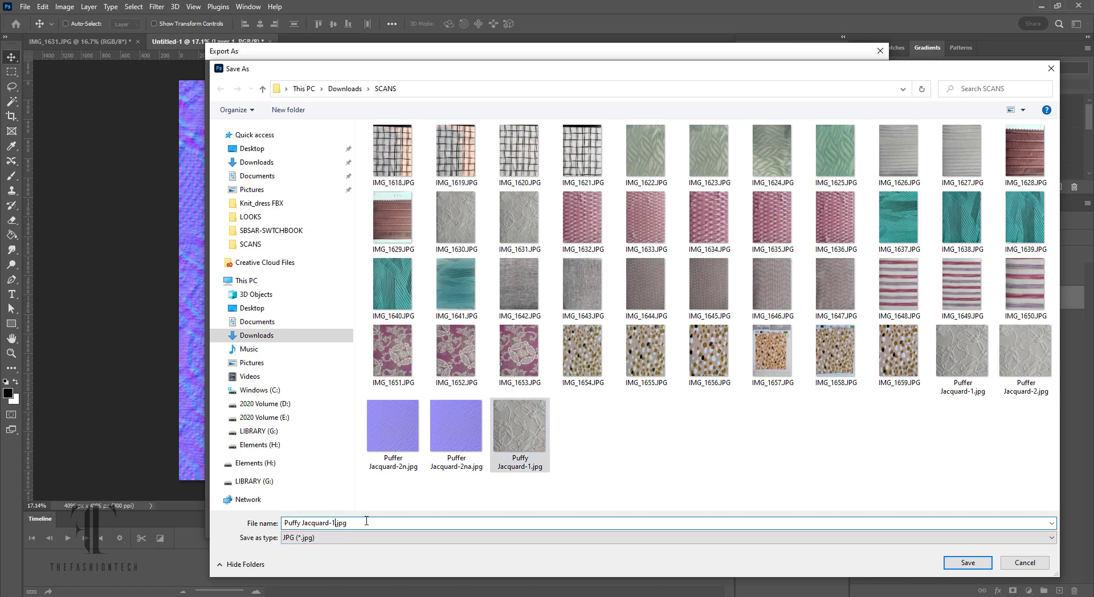
pyautogui.write('n')
pyautogui.press('Return')
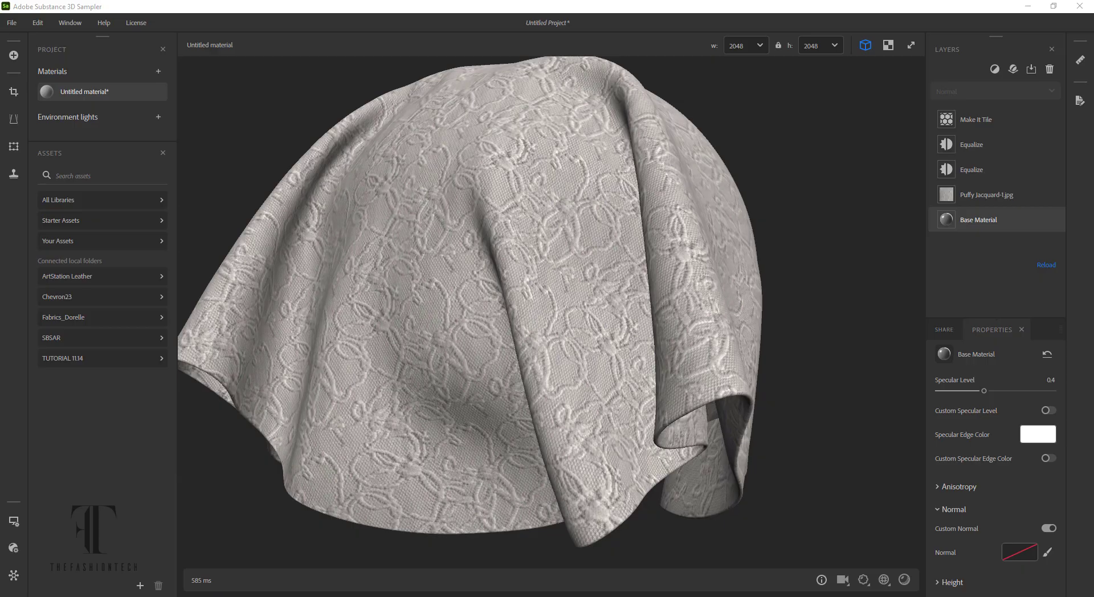
pyautogui.click(1019, 553)
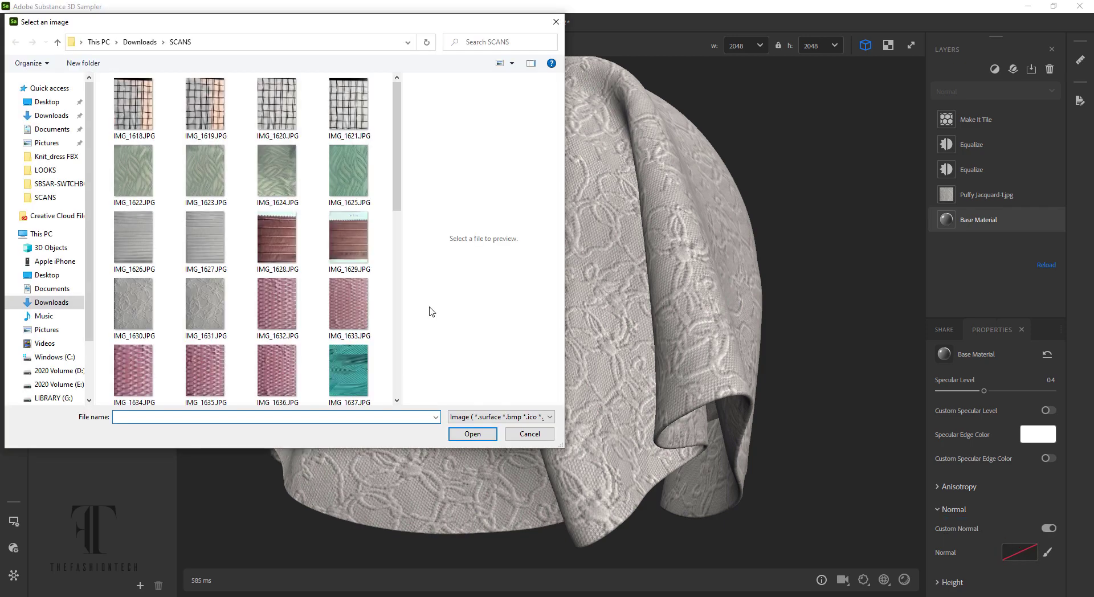
pyautogui.scroll(-8, 353, 302)
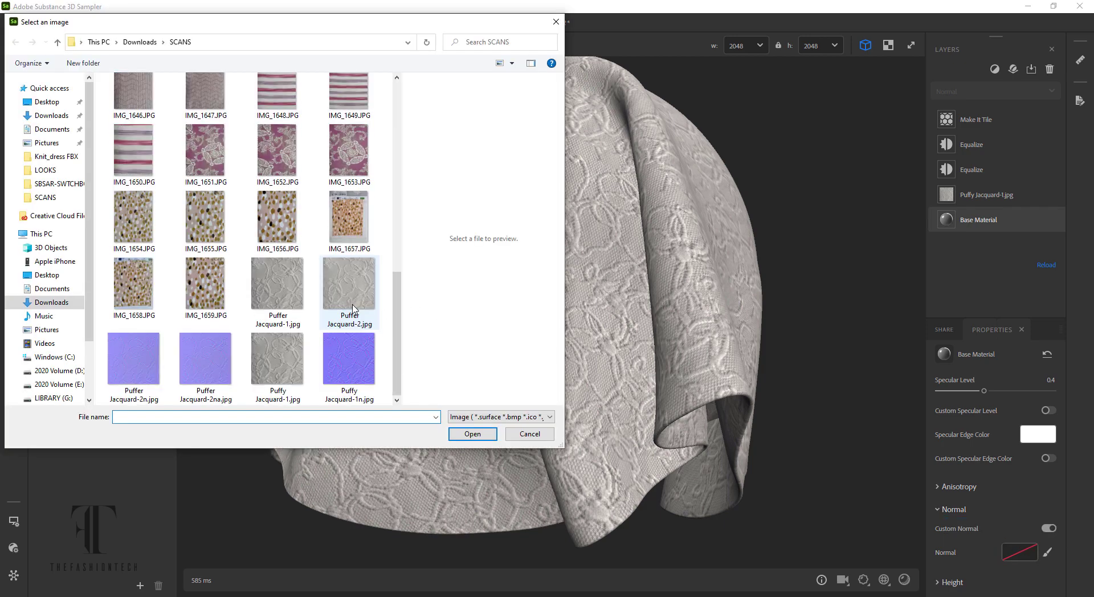
pyautogui.doubleClick(361, 350)
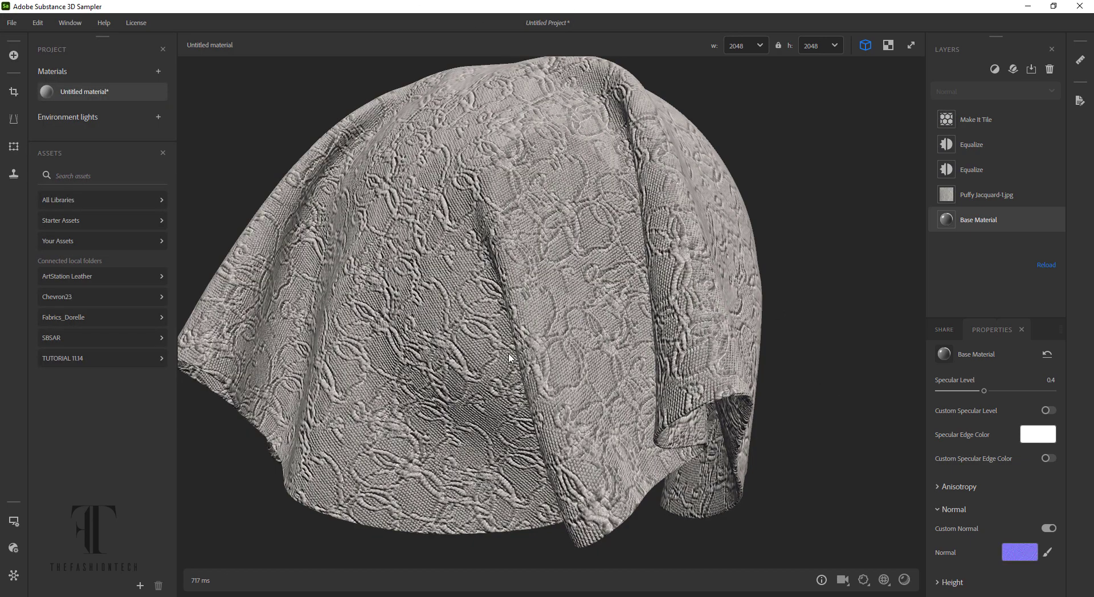
pyautogui.scroll(5, 751, 291)
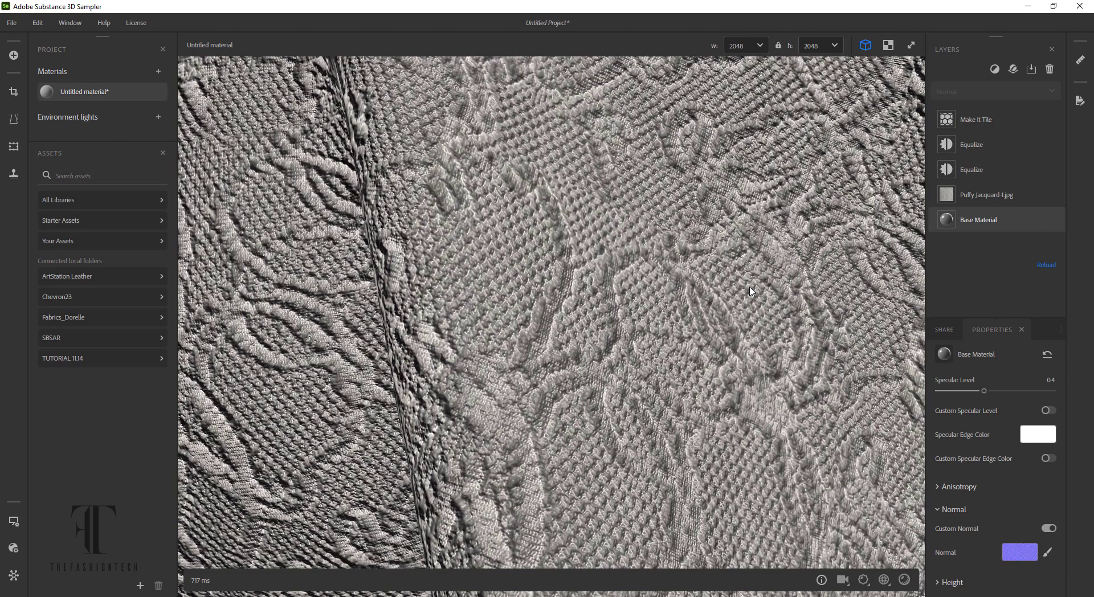
pyautogui.scroll(-3, 751, 291)
pyautogui.scroll(-2, 751, 291)
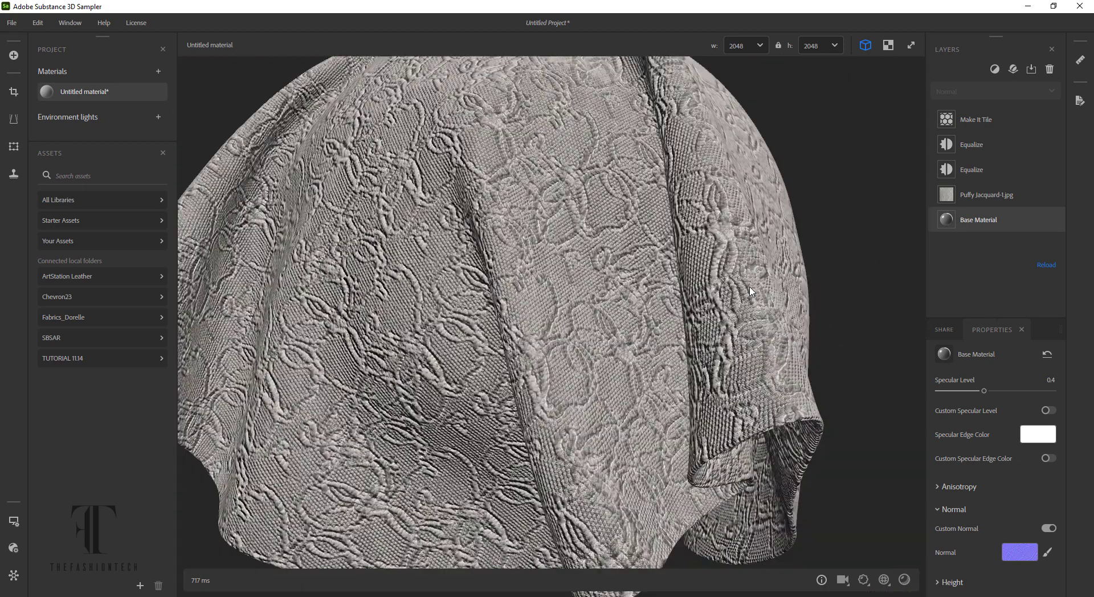
pyautogui.scroll(-2, 750, 291)
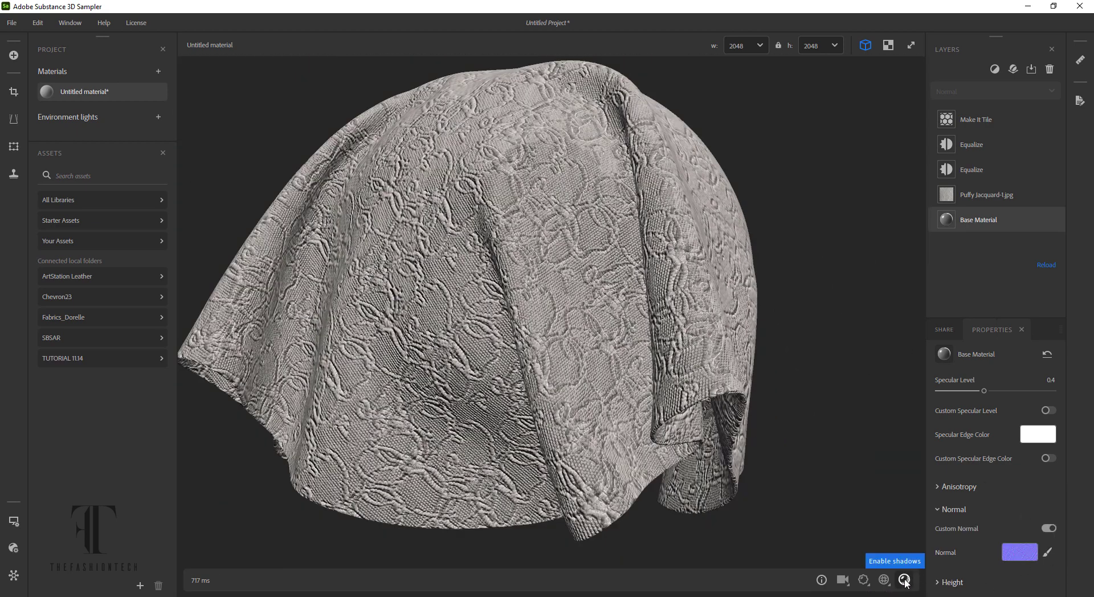
# Step: Test displacement heights between 0 and 0.02 and a lower displacement quality
pyautogui.click(863, 579)
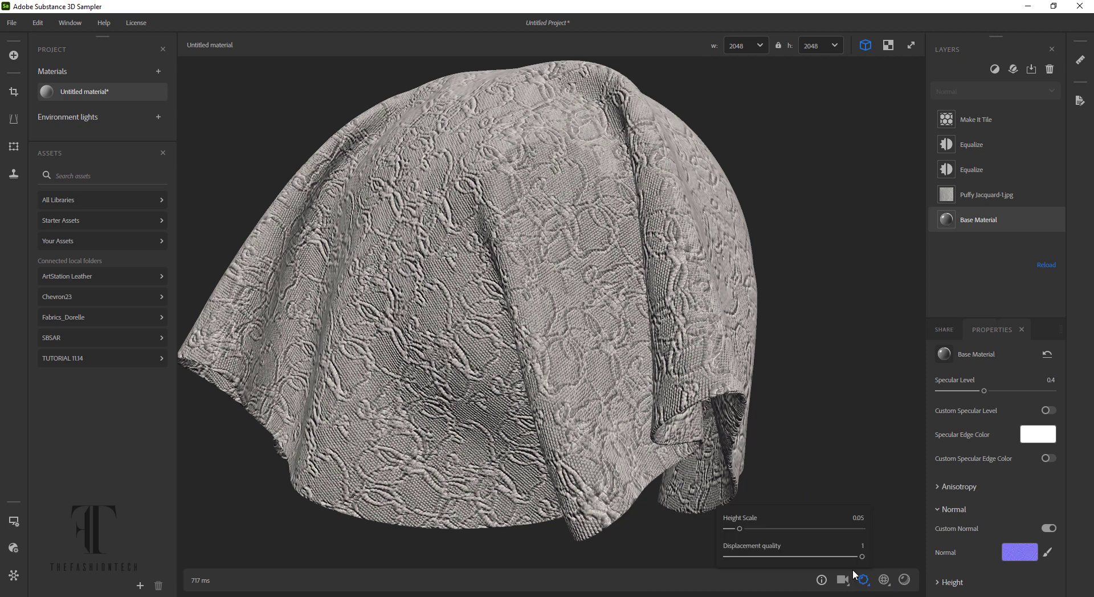
pyautogui.moveTo(740, 528); pyautogui.dragTo(728, 530)
pyautogui.moveTo(729, 531); pyautogui.dragTo(733, 531)
pyautogui.scroll(5, 615, 420)
pyautogui.scroll(-5, 614, 419)
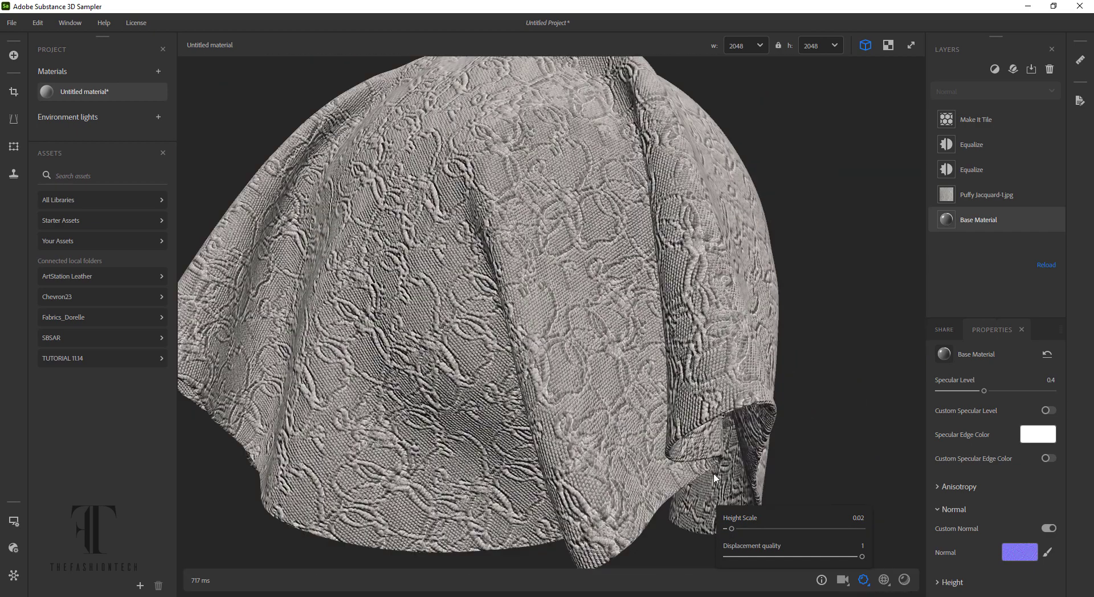
pyautogui.moveTo(838, 558)
pyautogui.mouseDown()
pyautogui.moveTo(743, 556)
pyautogui.moveTo(856, 557)
pyautogui.mouseUp()
pyautogui.moveTo(732, 529); pyautogui.dragTo(726, 529)
# Step: Increase displacement height to 0.25 and set displacement quality to maximum
pyautogui.scroll(3, 623, 375)
pyautogui.scroll(3, 623, 373)
pyautogui.scroll(-3, 623, 373)
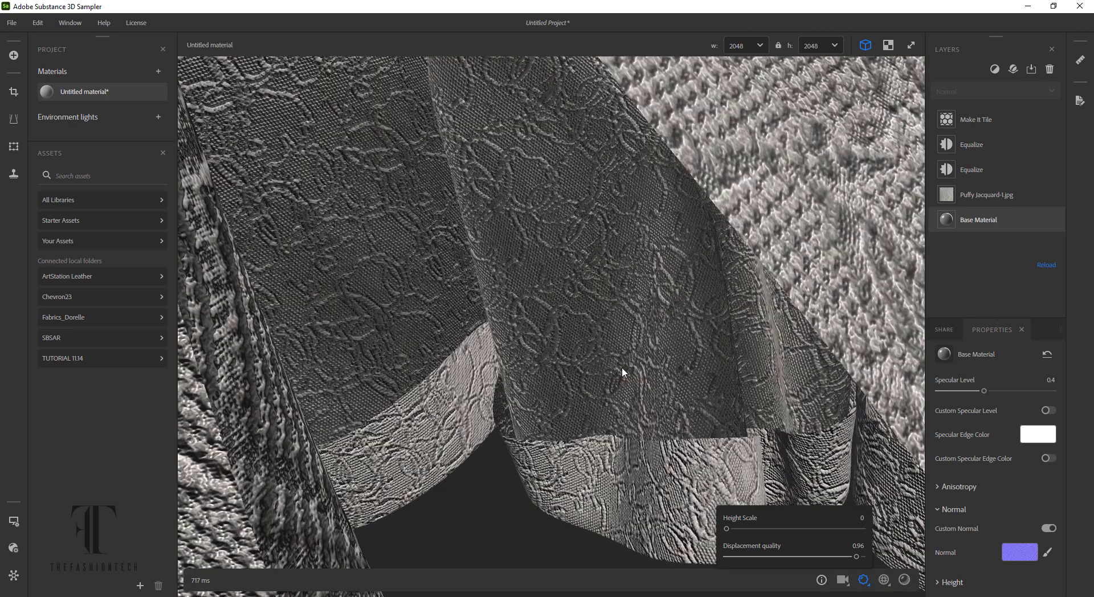
pyautogui.scroll(-2, 622, 372)
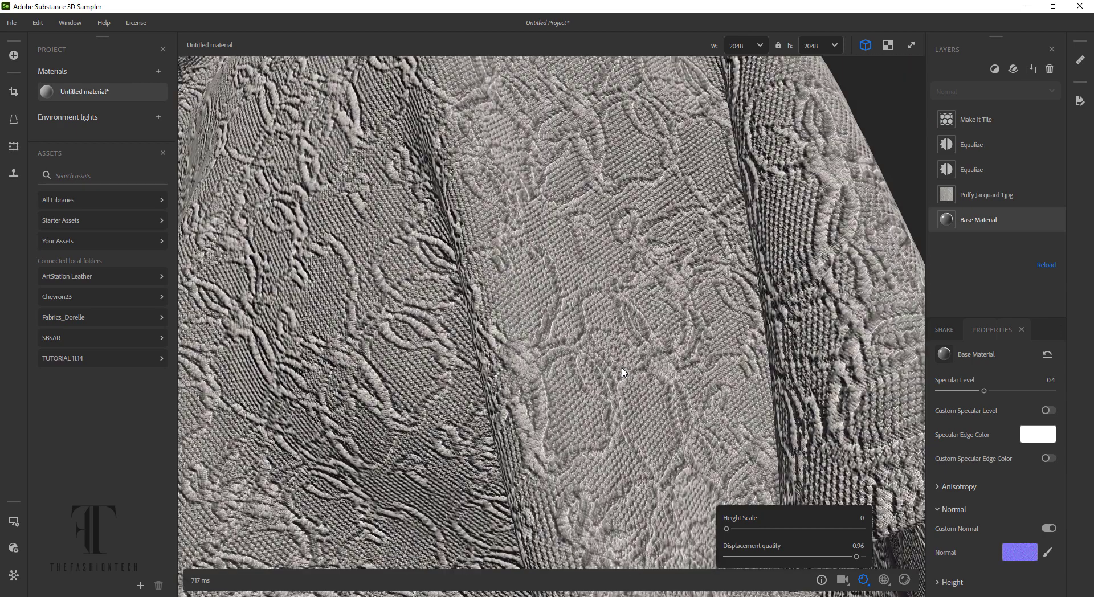
pyautogui.scroll(-2, 622, 372)
pyautogui.scroll(-3, 622, 373)
pyautogui.scroll(2, 623, 373)
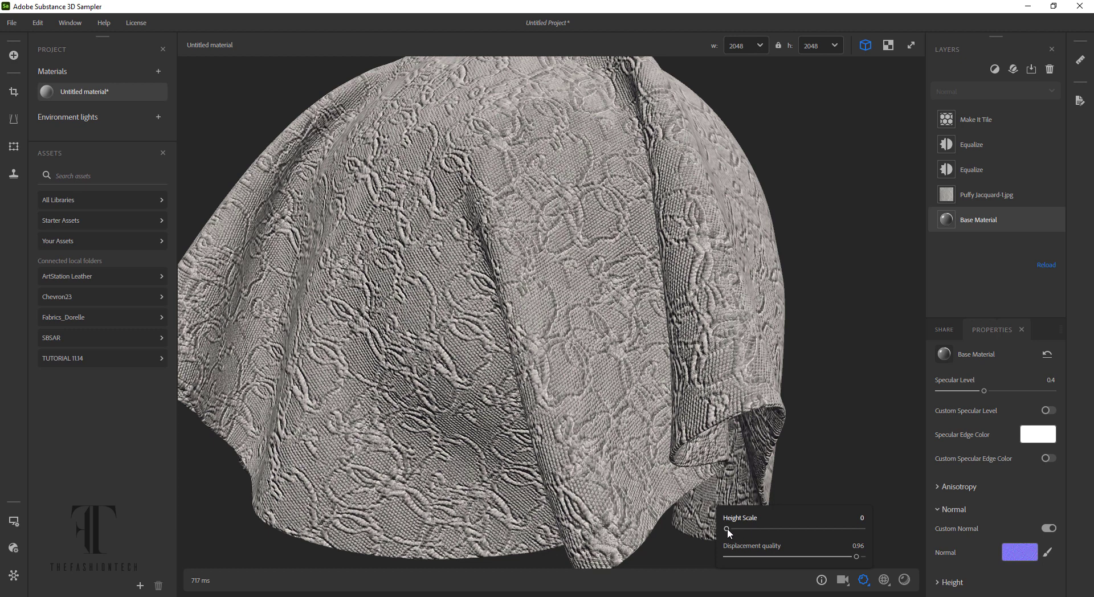
pyautogui.moveTo(727, 528); pyautogui.dragTo(746, 528)
pyautogui.click(863, 580)
pyautogui.moveTo(778, 528); pyautogui.dragTo(796, 533)
pyautogui.moveTo(856, 556); pyautogui.dragTo(887, 555)
# Step: Briefly toggle preview shadows, turn off Custom Normal, and bring up the Share export options
pyautogui.click(904, 579)
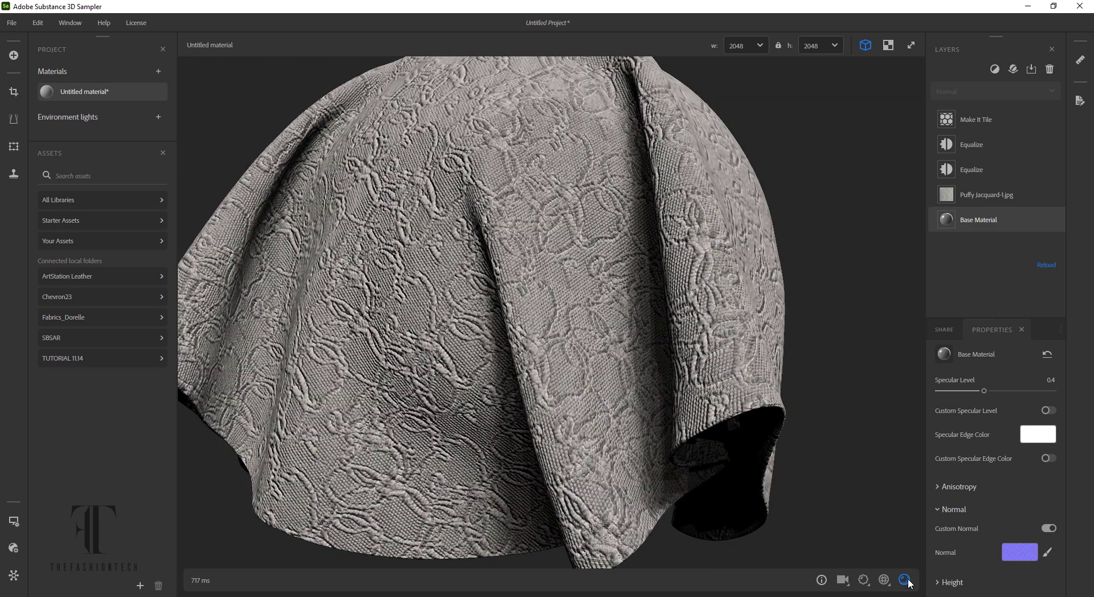
pyautogui.click(905, 580)
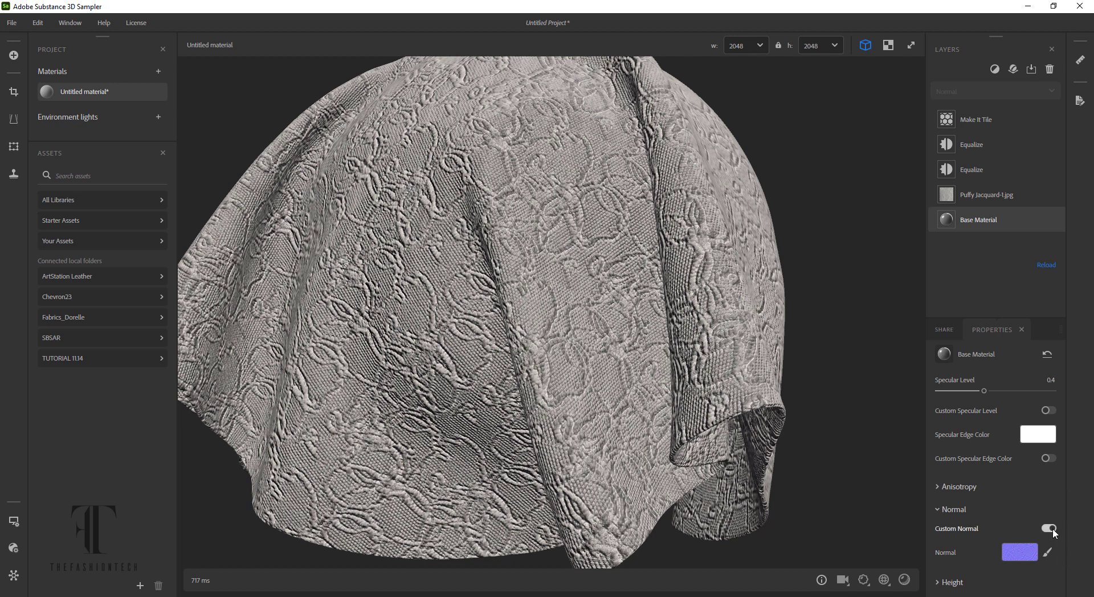
pyautogui.click(1051, 529)
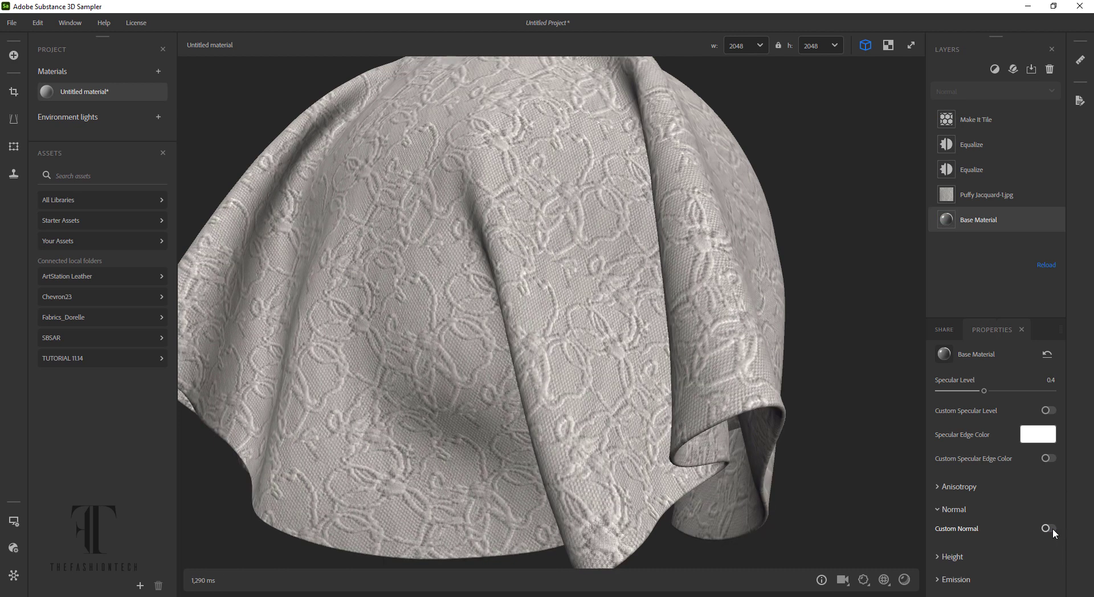
pyautogui.scroll(5, 529, 336)
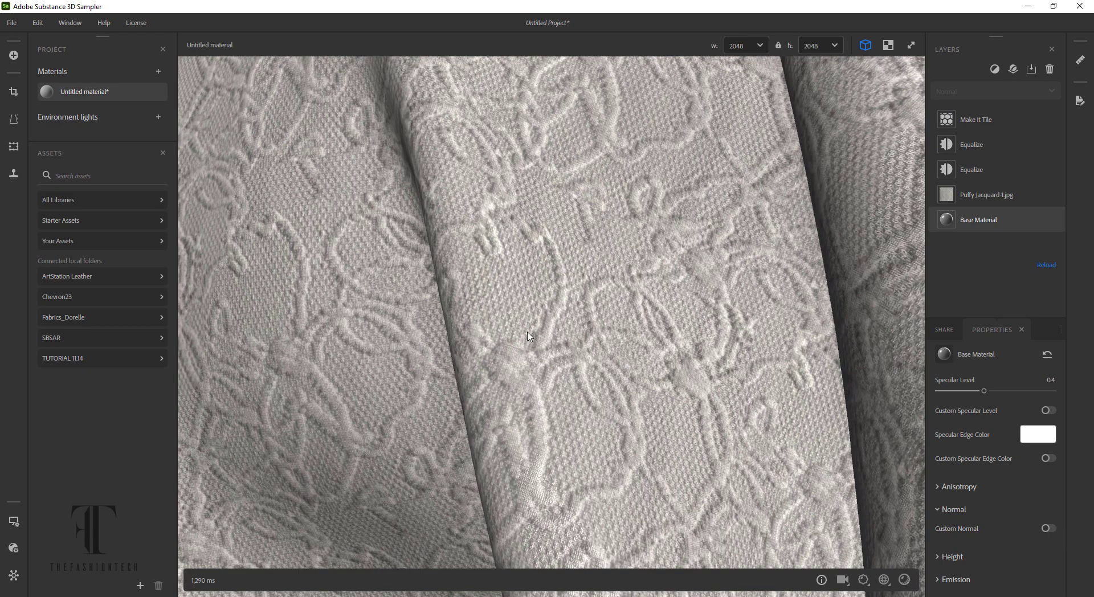
pyautogui.scroll(-5, 527, 336)
pyautogui.scroll(5, 527, 336)
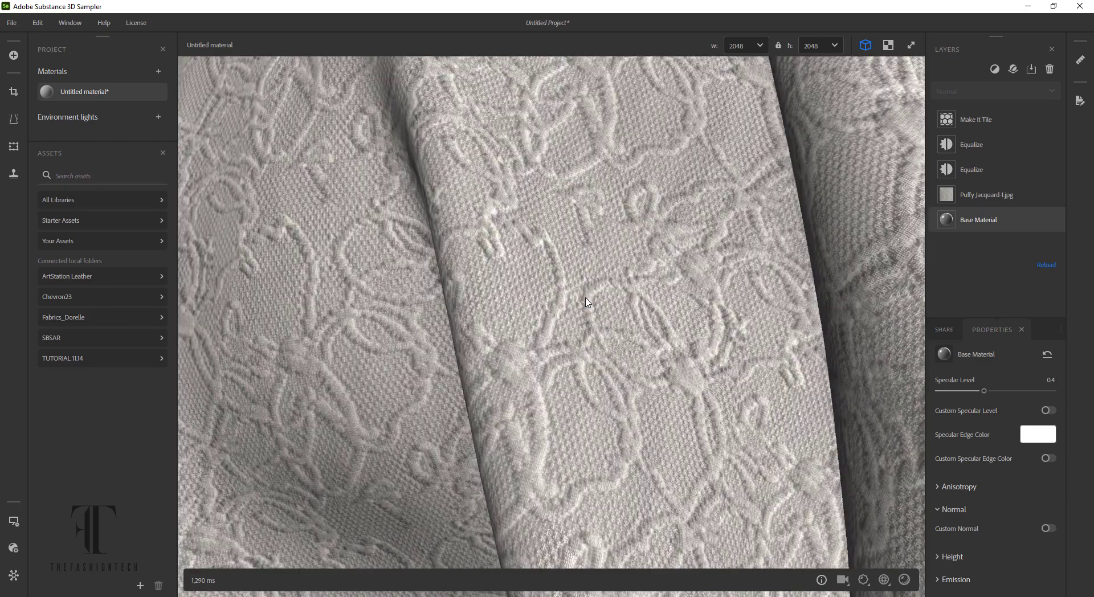
pyautogui.scroll(-5, 587, 301)
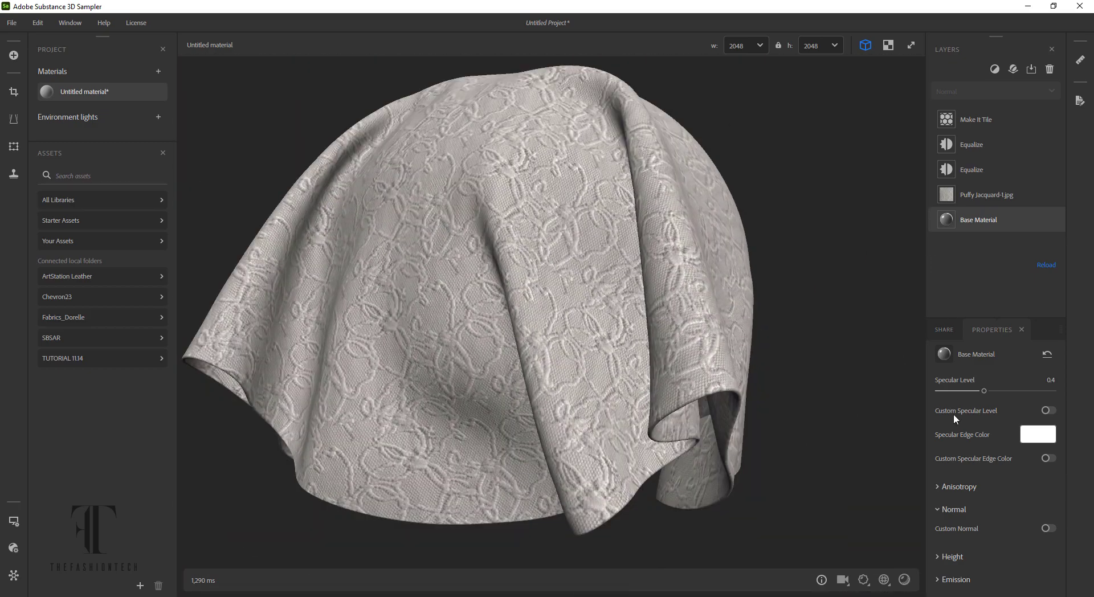
pyautogui.click(942, 330)
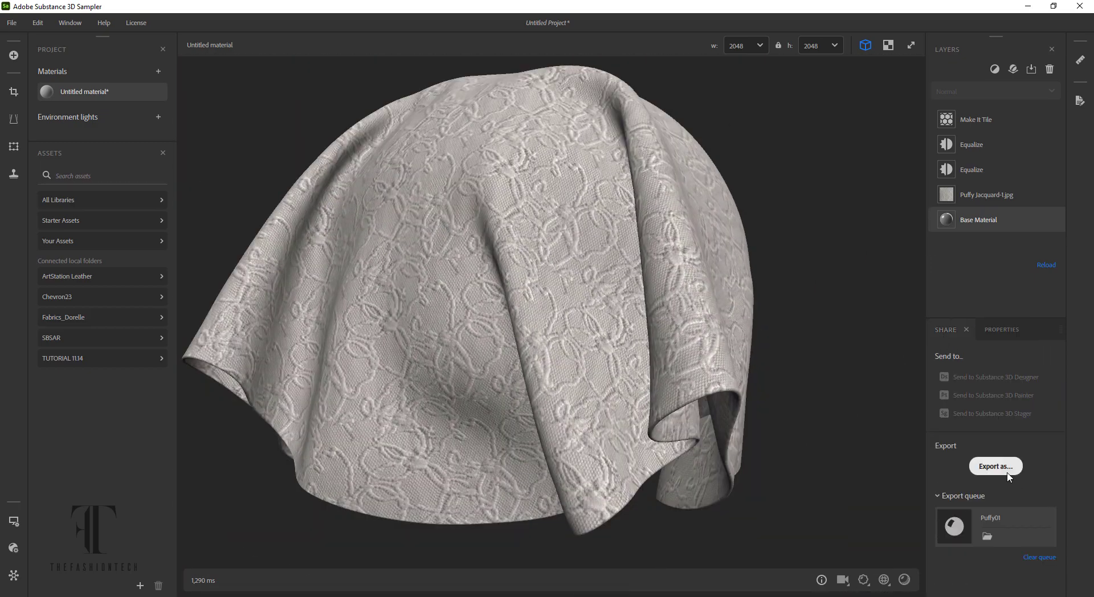
# Step: Export the material as 'Puffy Jacquard 02' in 4096 JPEG maps with the Opacity channel unchecked
pyautogui.click(1006, 472)
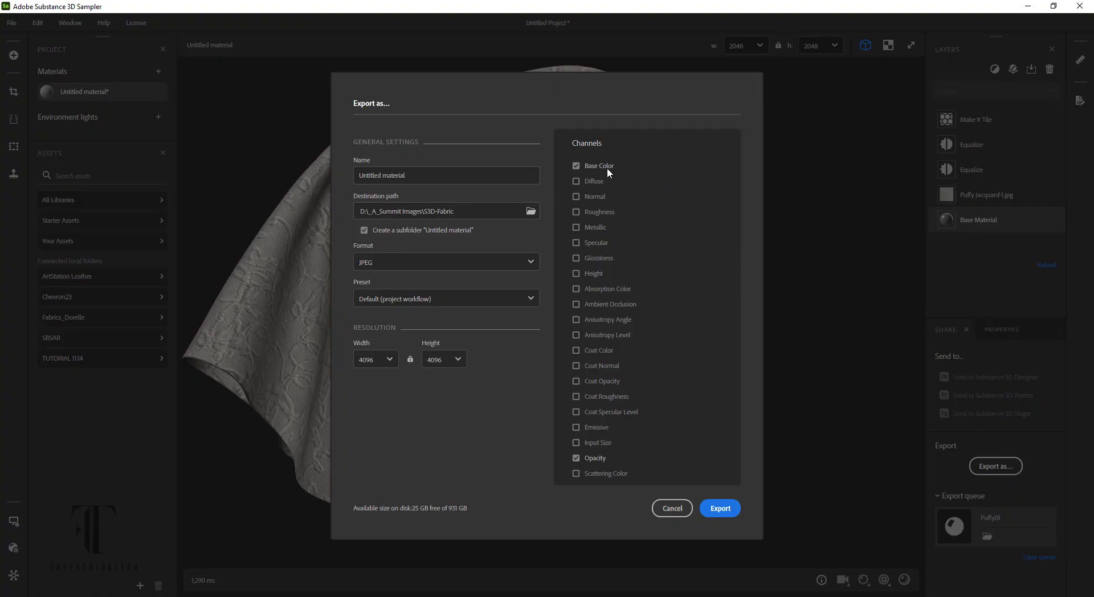
pyautogui.moveTo(446, 175)
pyautogui.moveTo(453, 176); pyautogui.dragTo(316, 179)
pyautogui.write('Puffy ')
pyautogui.write('Ja')
pyautogui.write('cquard 0')
pyautogui.press('BackSpace')
pyautogui.write('2')
pyautogui.click(600, 459)
pyautogui.scroll(-2, 634, 347)
pyautogui.scroll(-3, 634, 346)
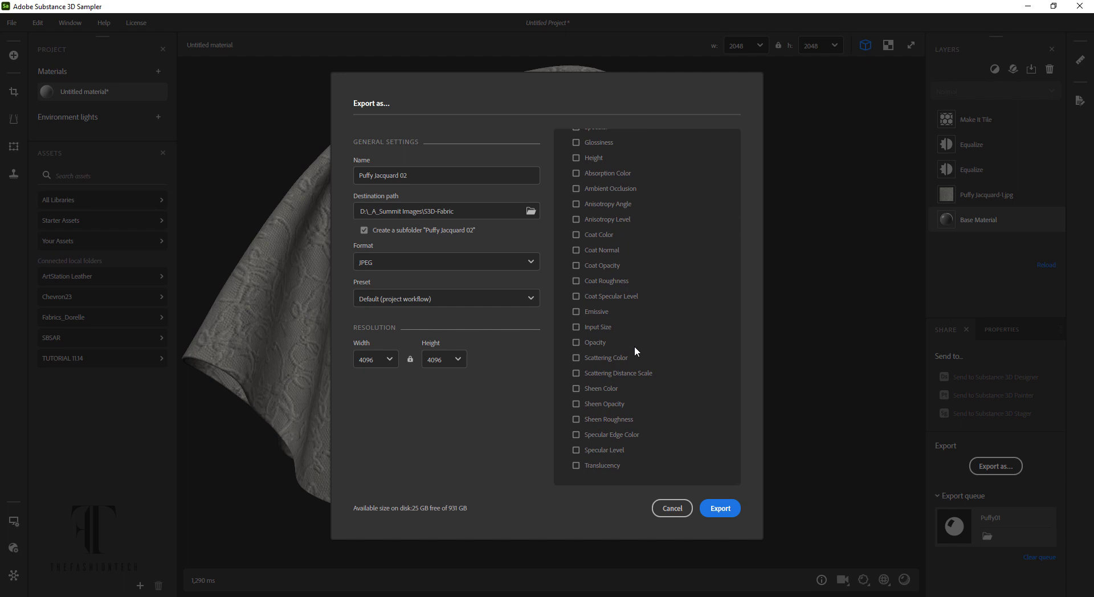
pyautogui.click(720, 509)
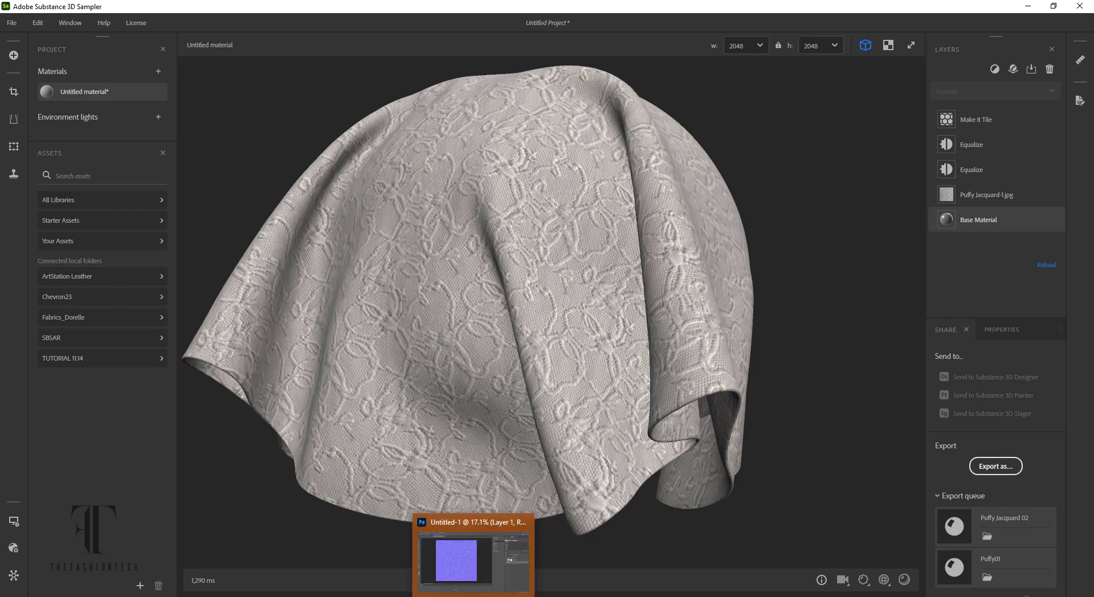
# Step: Minimise the Photoshop normal-map document and switch to the Style3D Fabric Puffy01_BaseColor project
pyautogui.click(474, 555)
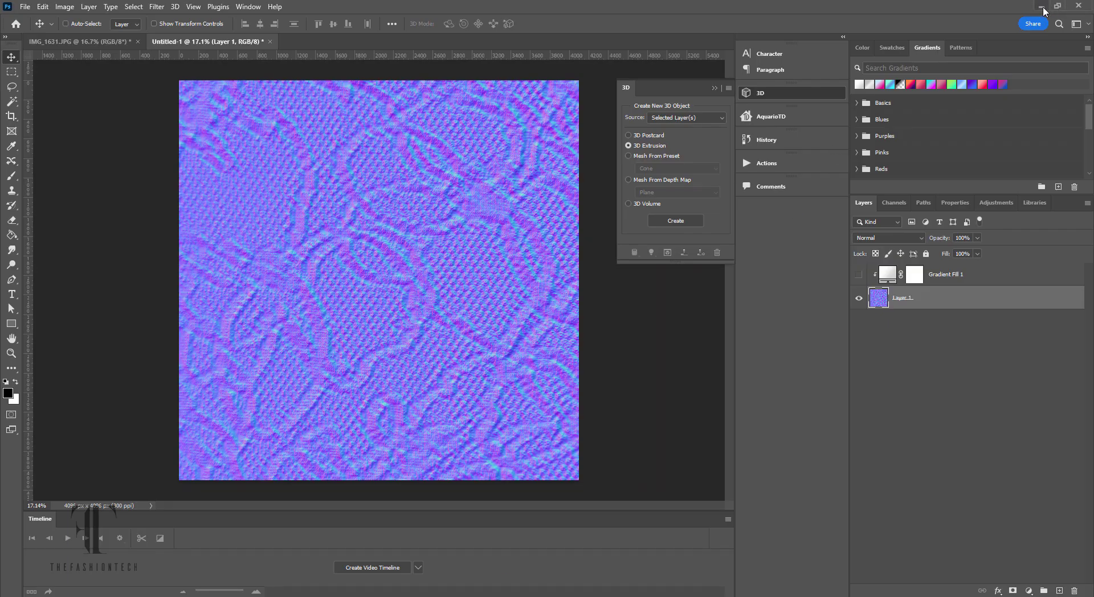
pyautogui.click(1041, 6)
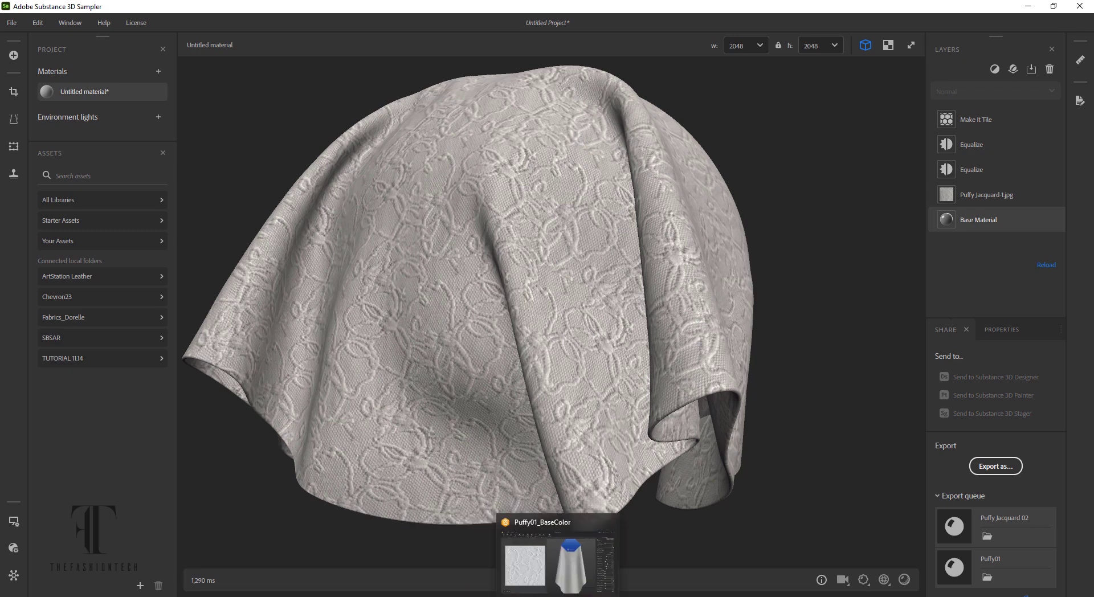
pyautogui.click(513, 555)
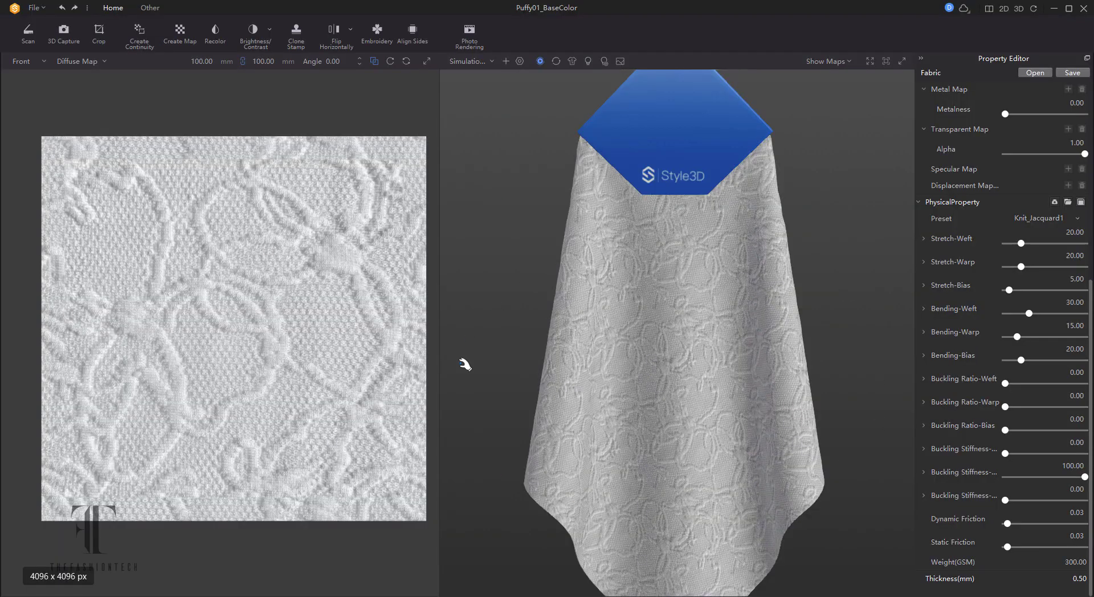
# Step: Create a new fabric project with a Plane preview and drop the lace texture into the import area
pyautogui.click(34, 7)
pyautogui.click(57, 25)
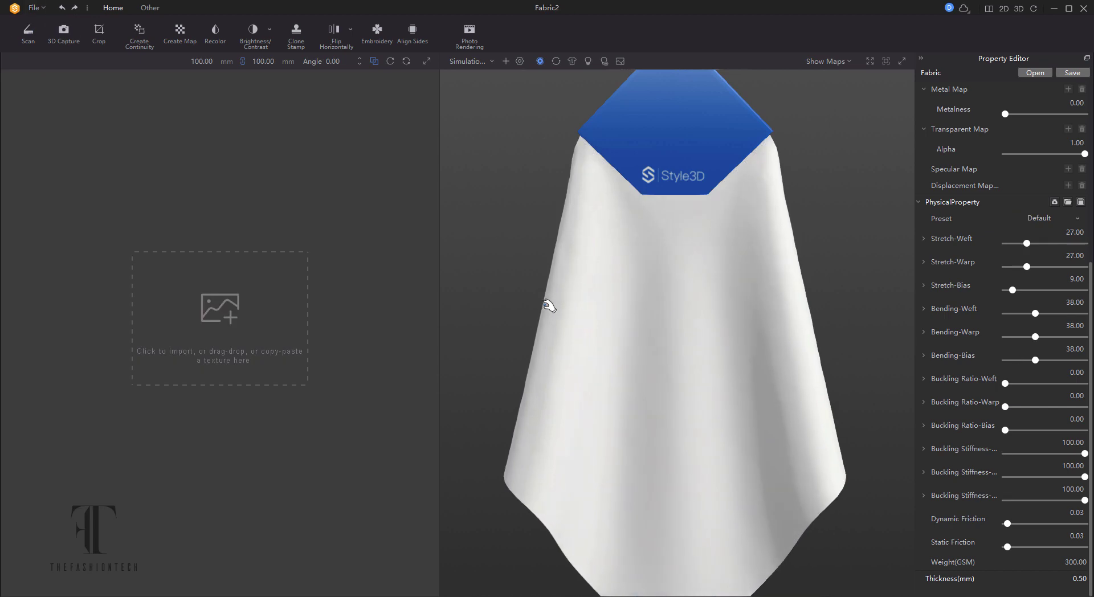
pyautogui.click(460, 61)
pyautogui.click(473, 77)
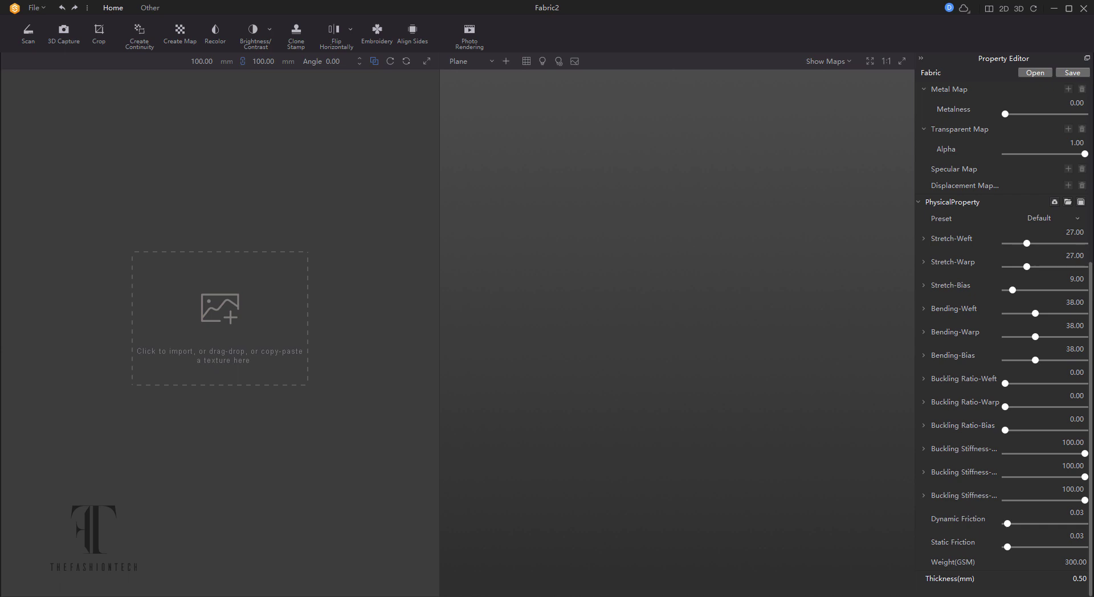
pyautogui.moveTo(370, 268); pyautogui.dragTo(244, 312)
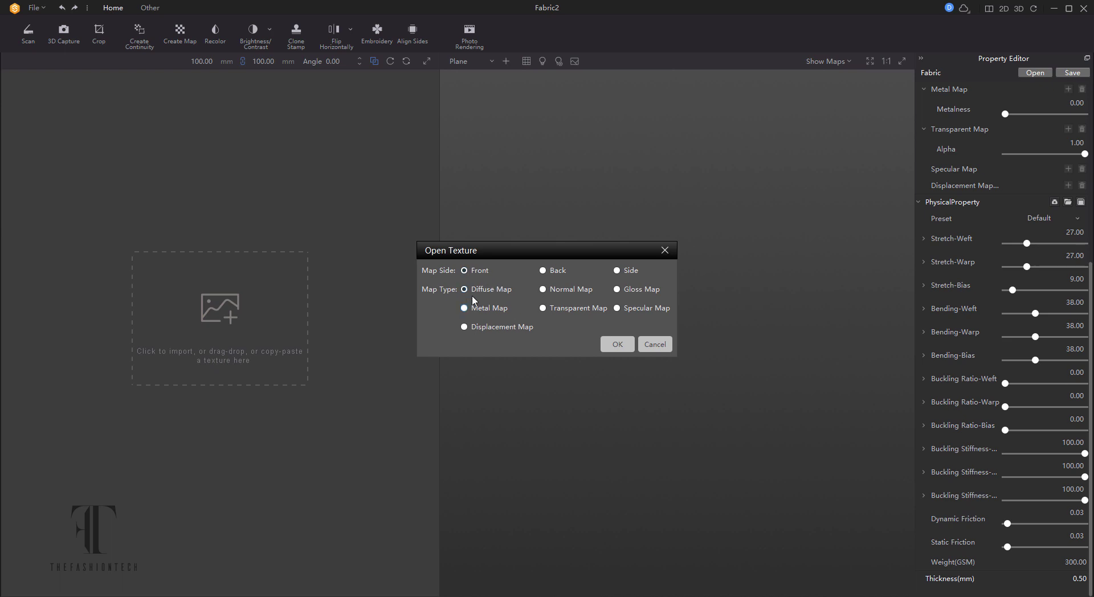
# Step: Load Puffy Jacquard 02_BaseColor as the front diffuse map, keeping its 1444.98 mm width
pyautogui.click(618, 344)
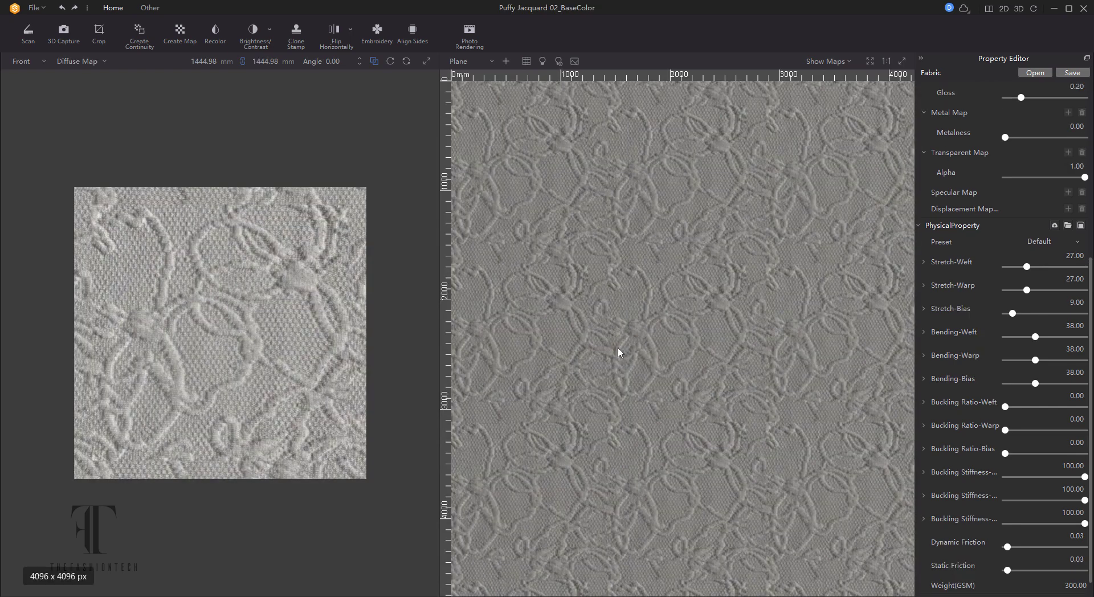
pyautogui.scroll(-1, 686, 348)
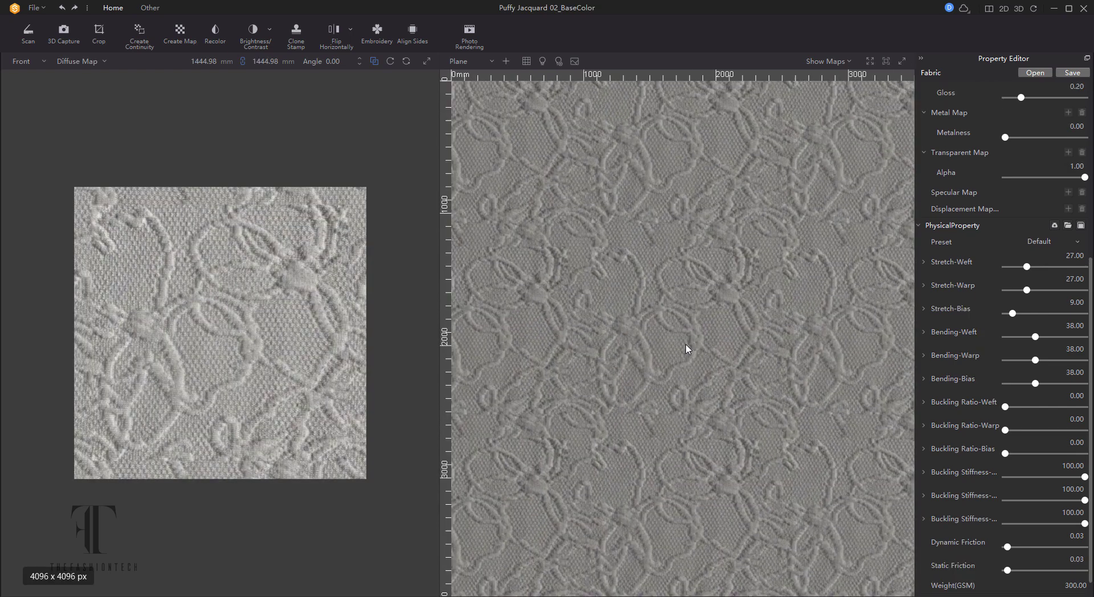
pyautogui.scroll(-1, 687, 348)
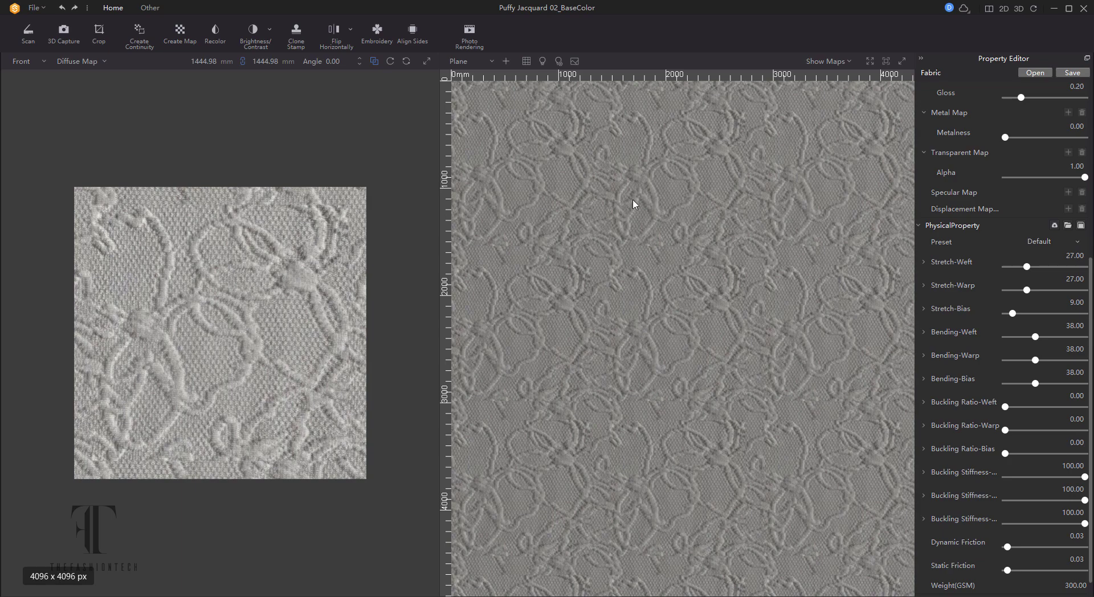
pyautogui.click(217, 62)
pyautogui.doubleClick(217, 61)
pyautogui.click(811, 234)
# Step: Apply Brightness 78 and Contrast -29 to the lace diffuse texture
pyautogui.click(247, 31)
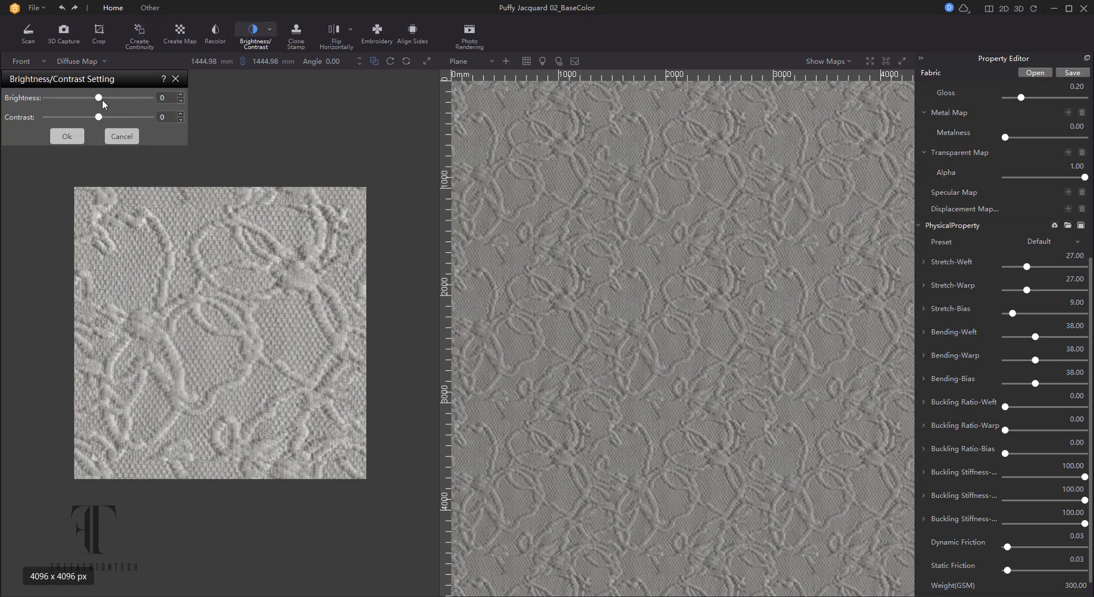
pyautogui.moveTo(102, 99)
pyautogui.mouseDown()
pyautogui.moveTo(131, 102)
pyautogui.moveTo(71, 123)
pyautogui.mouseUp()
pyautogui.moveTo(130, 99); pyautogui.dragTo(126, 98)
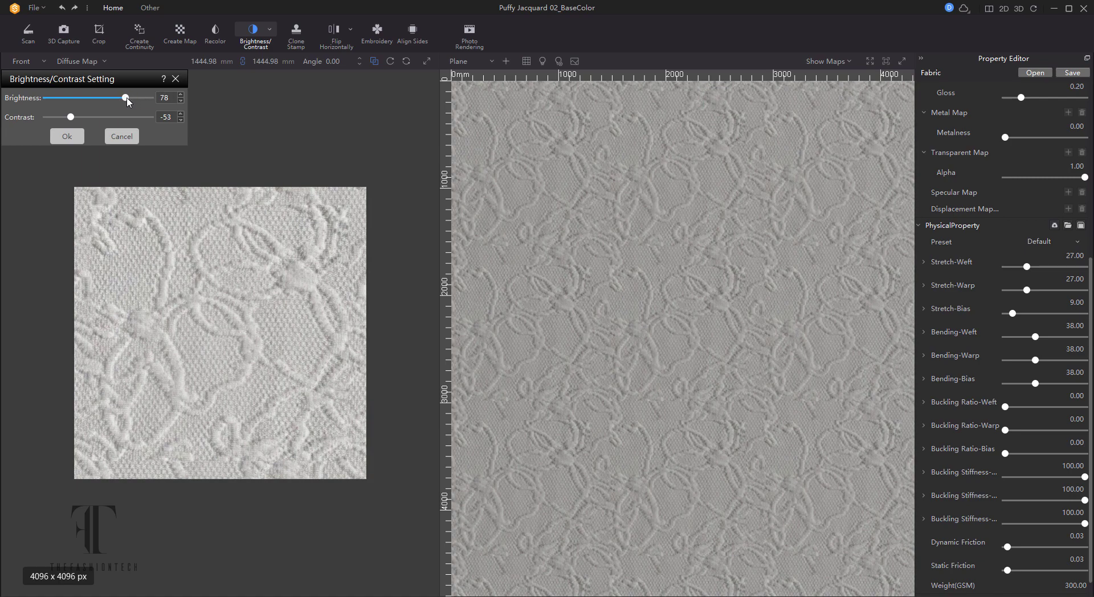
pyautogui.moveTo(72, 117); pyautogui.dragTo(82, 116)
pyautogui.moveTo(86, 118); pyautogui.dragTo(84, 118)
pyautogui.scroll(-2, 341, 294)
pyautogui.scroll(2, 343, 285)
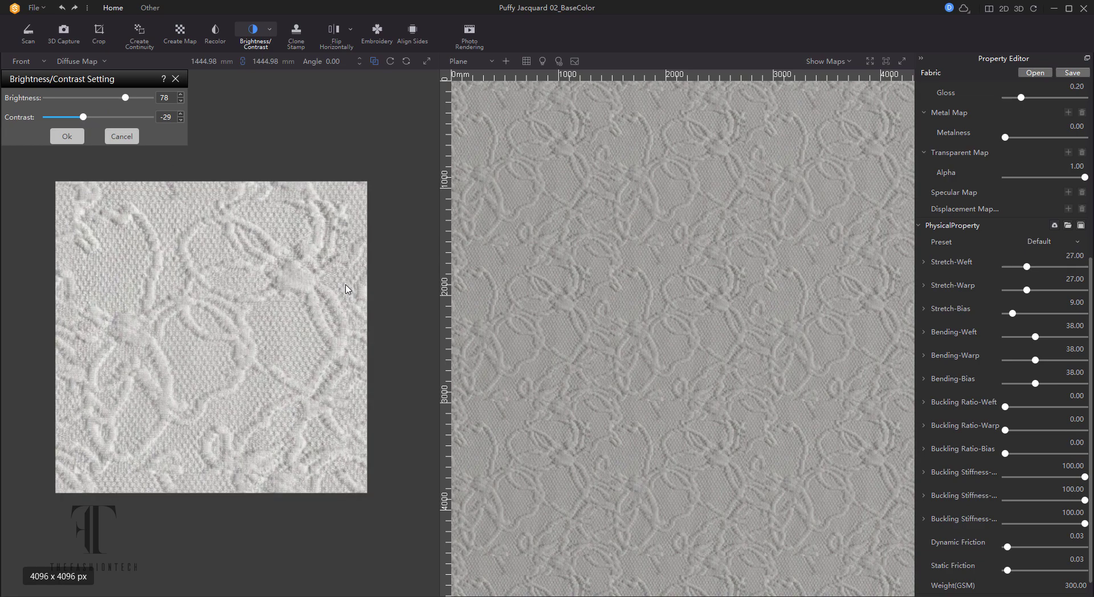
pyautogui.scroll(3, 346, 280)
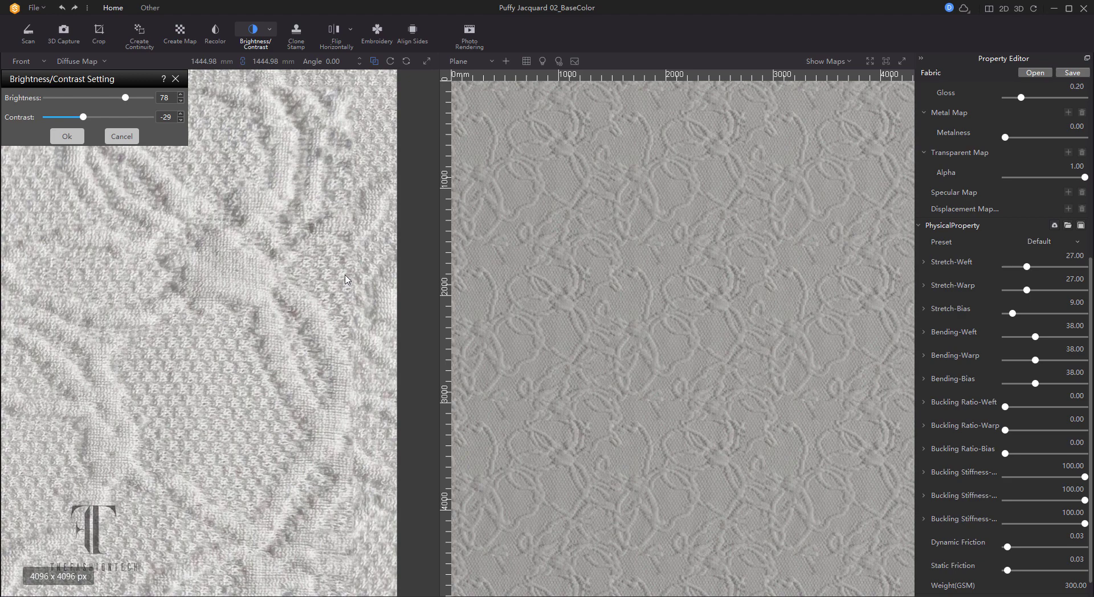
pyautogui.scroll(-2, 346, 279)
pyautogui.scroll(-2, 346, 280)
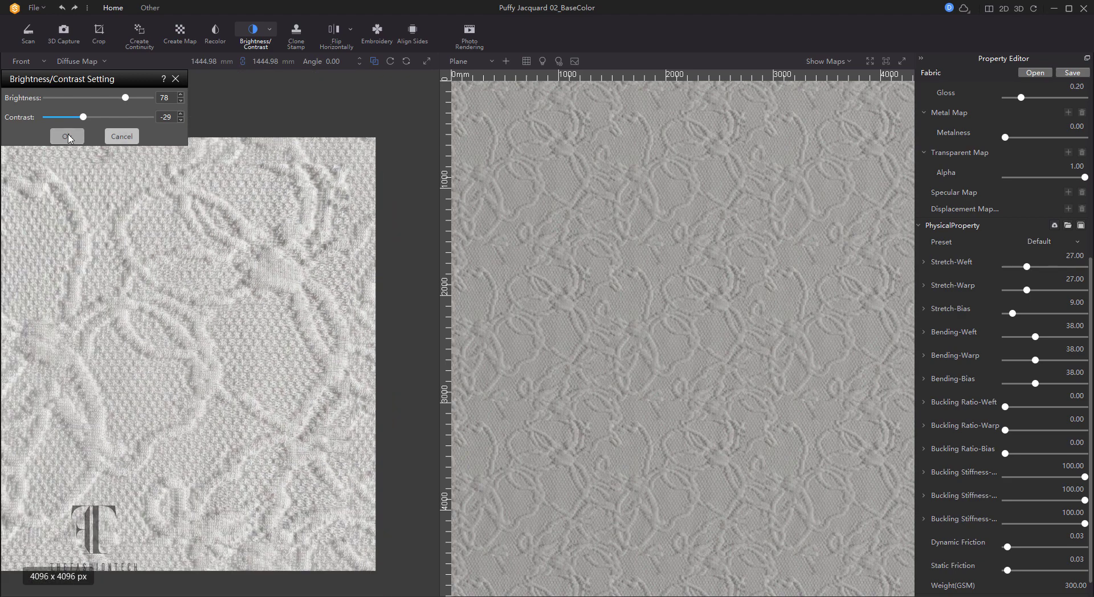
pyautogui.press('Return')
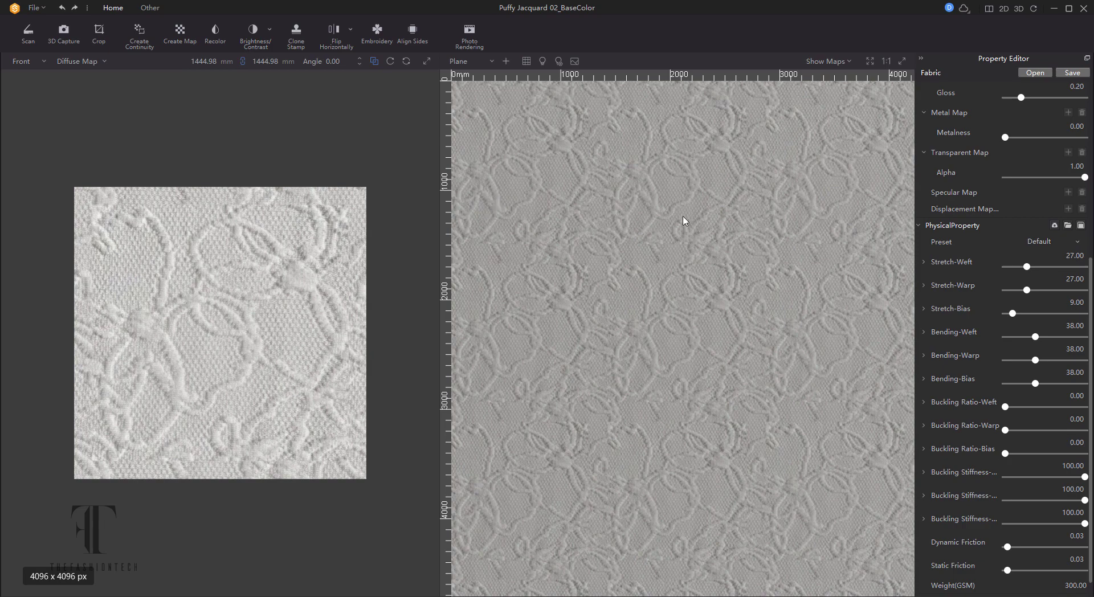
# Step: Zoom the texture canvas and show the preview model list (Plane, Wrinkle, T-shirt, Dress)
pyautogui.scroll(1, 717, 251)
pyautogui.scroll(1, 719, 252)
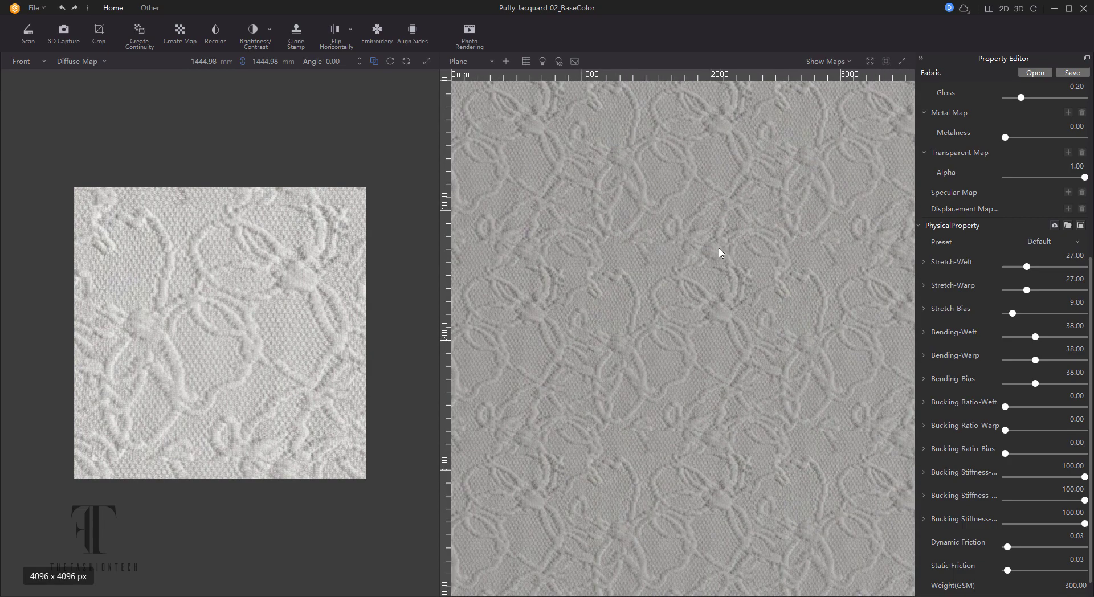
pyautogui.scroll(1, 720, 253)
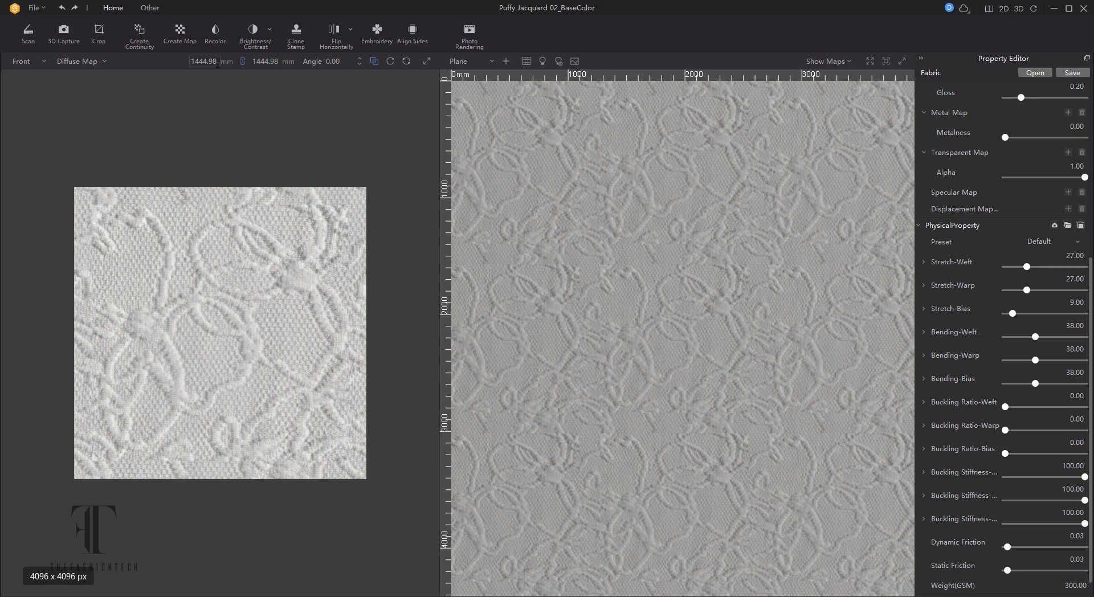
pyautogui.click(456, 61)
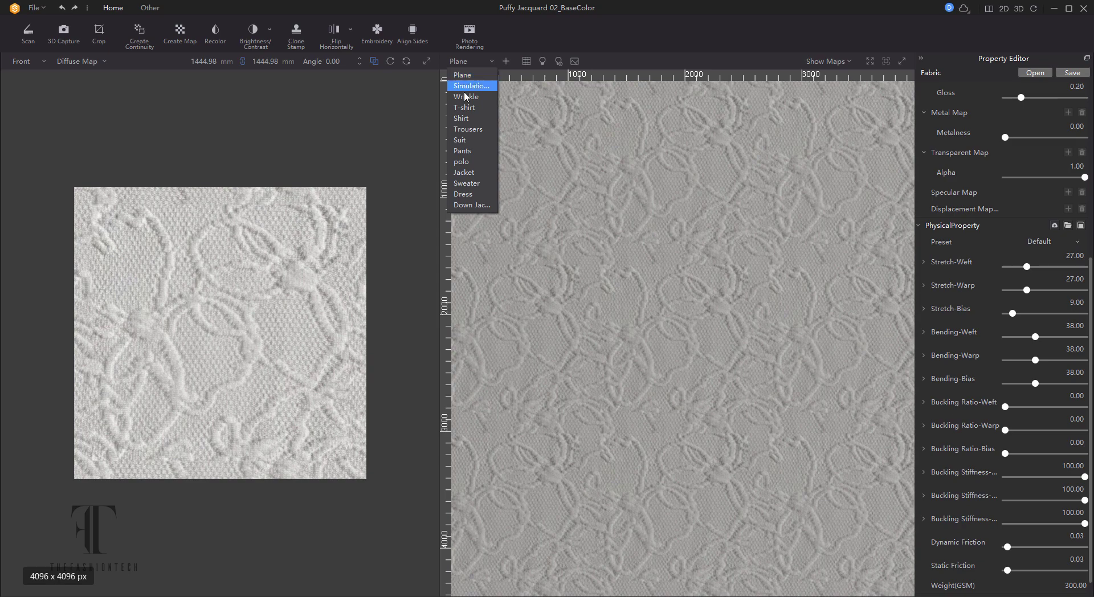
# Step: Preview the lace on the Simulation hanging swatch and zoom and pan to inspect it
pyautogui.click(478, 87)
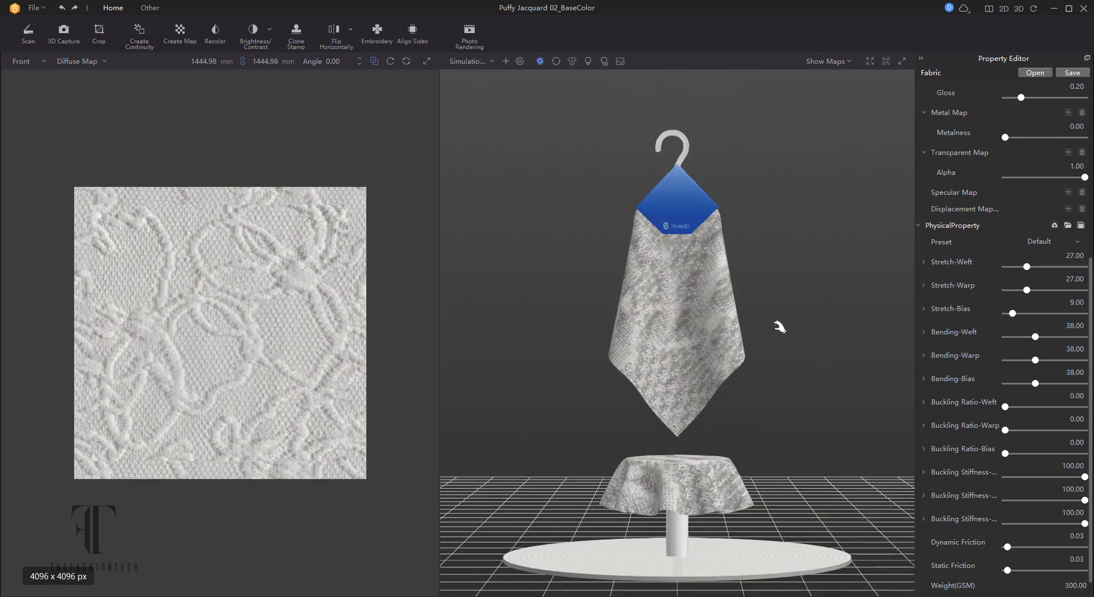
pyautogui.scroll(2, 779, 328)
pyautogui.scroll(2, 779, 328)
pyautogui.scroll(2, 779, 328)
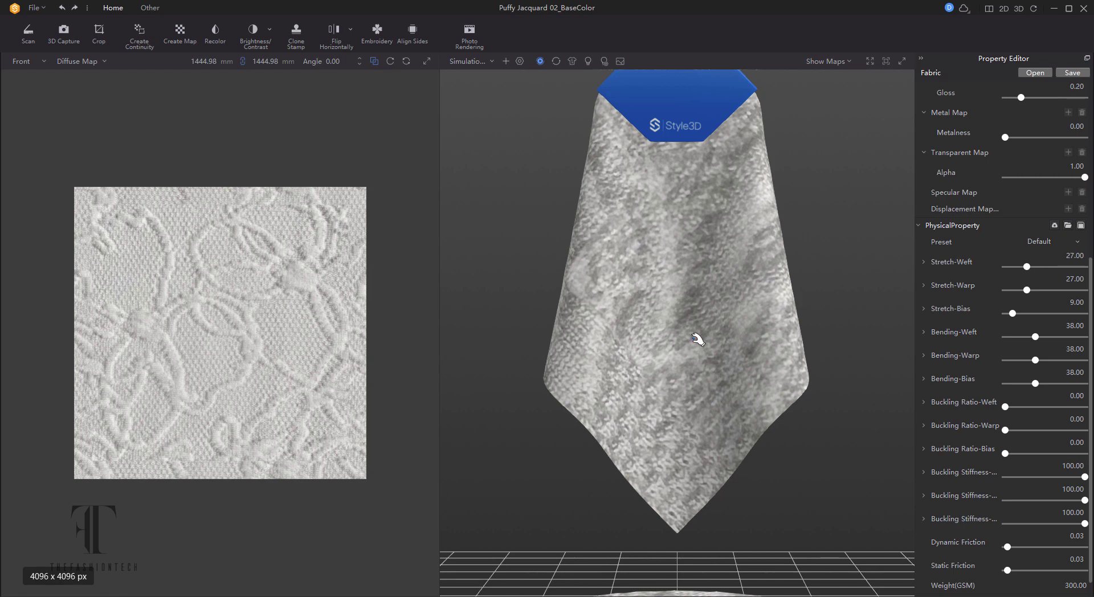
pyautogui.scroll(-2, 695, 338)
pyautogui.scroll(-2, 695, 339)
pyautogui.moveTo(706, 339)
pyautogui.mouseDown(button='right')
pyautogui.moveTo(728, 225)
pyautogui.moveTo(630, 268)
pyautogui.moveTo(681, 342)
pyautogui.mouseUp(button='right')
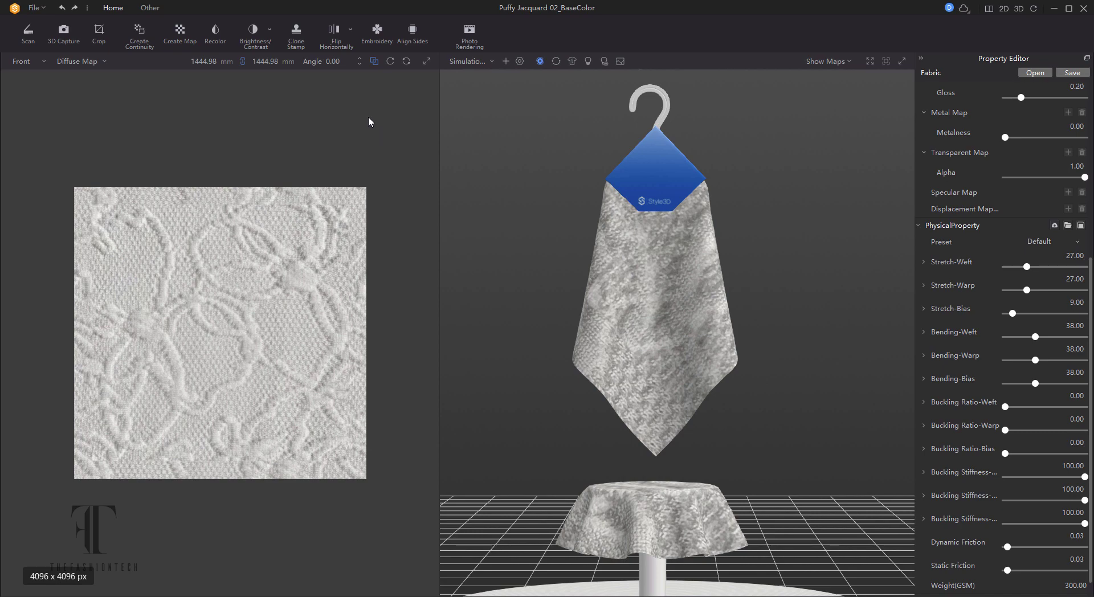
# Step: Start a normal map in Create Map and tune its Detail down to 11
pyautogui.click(182, 33)
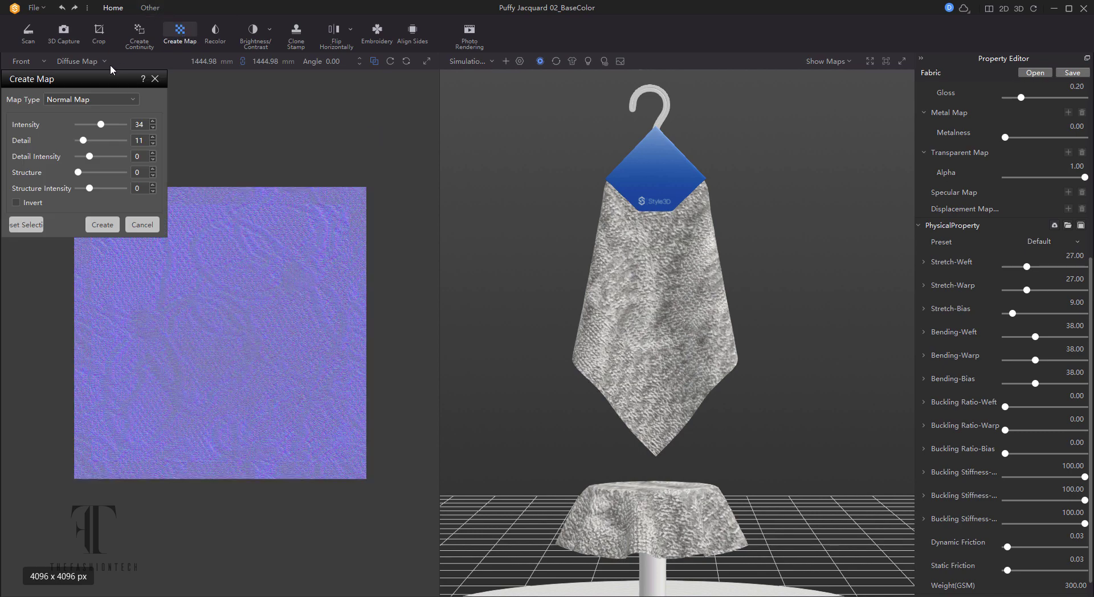
pyautogui.moveTo(108, 79); pyautogui.dragTo(175, 83)
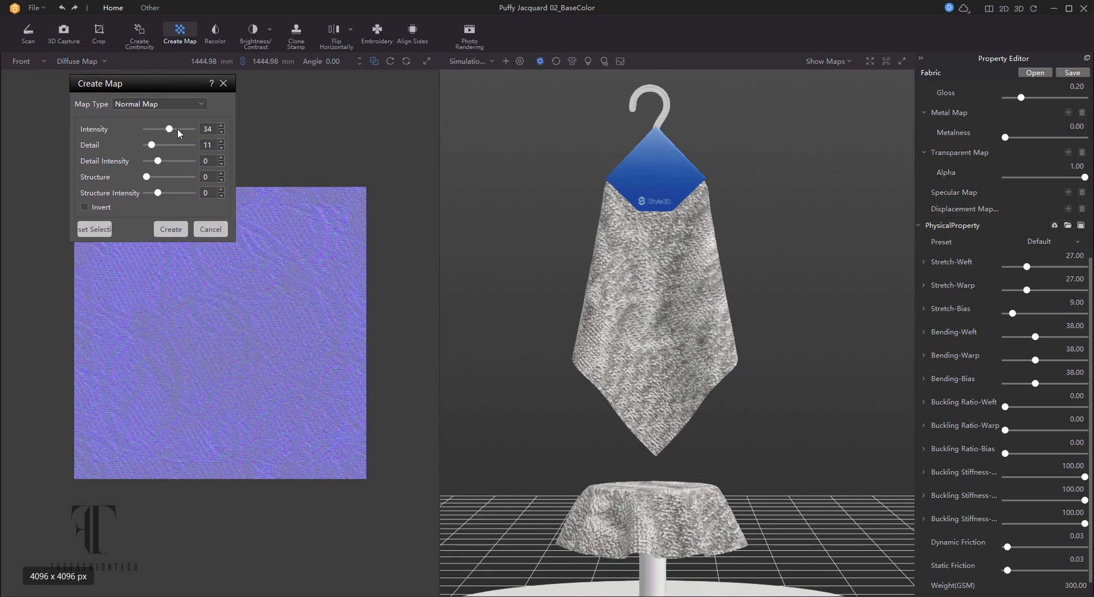
pyautogui.moveTo(168, 130); pyautogui.dragTo(174, 163)
pyautogui.click(151, 145)
pyautogui.moveTo(160, 146); pyautogui.dragTo(162, 147)
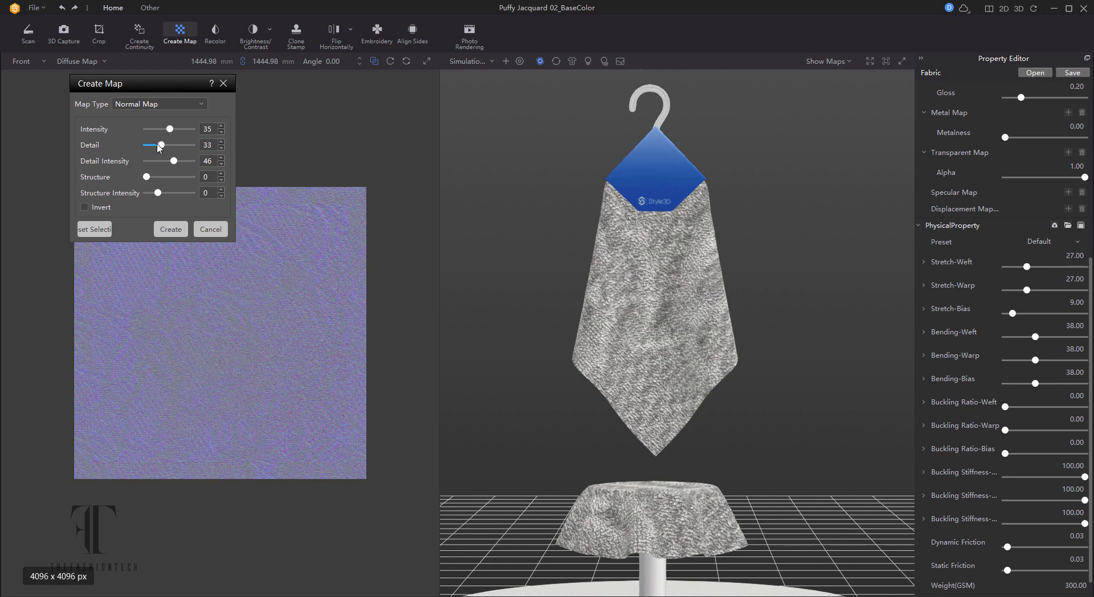
pyautogui.moveTo(157, 144); pyautogui.dragTo(147, 146)
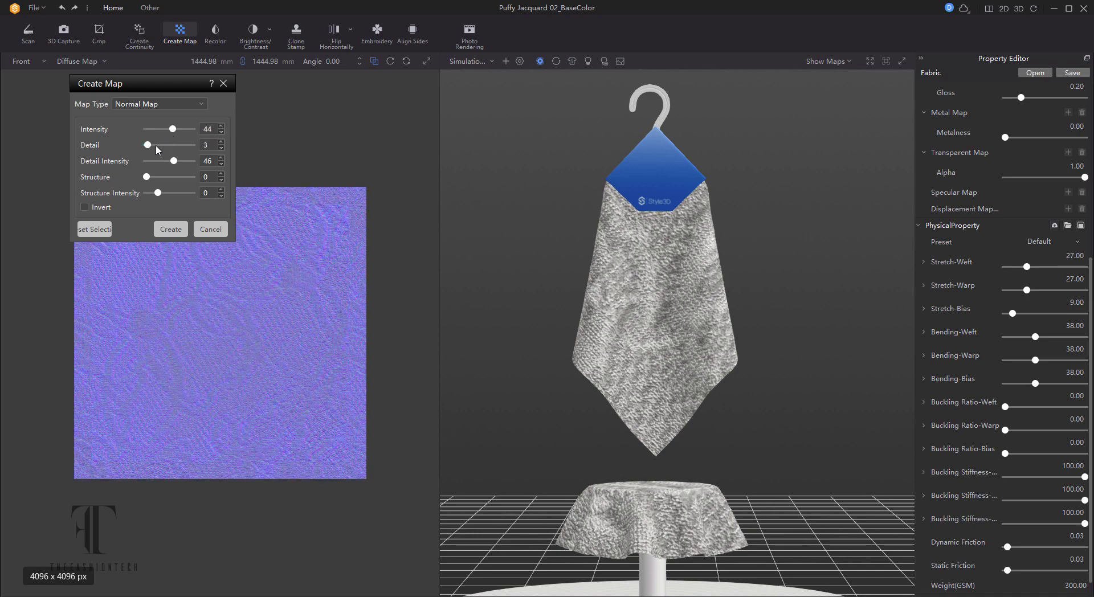
pyautogui.moveTo(156, 146); pyautogui.dragTo(150, 145)
pyautogui.click(221, 142)
pyautogui.click(157, 146)
pyautogui.moveTo(156, 147); pyautogui.dragTo(155, 147)
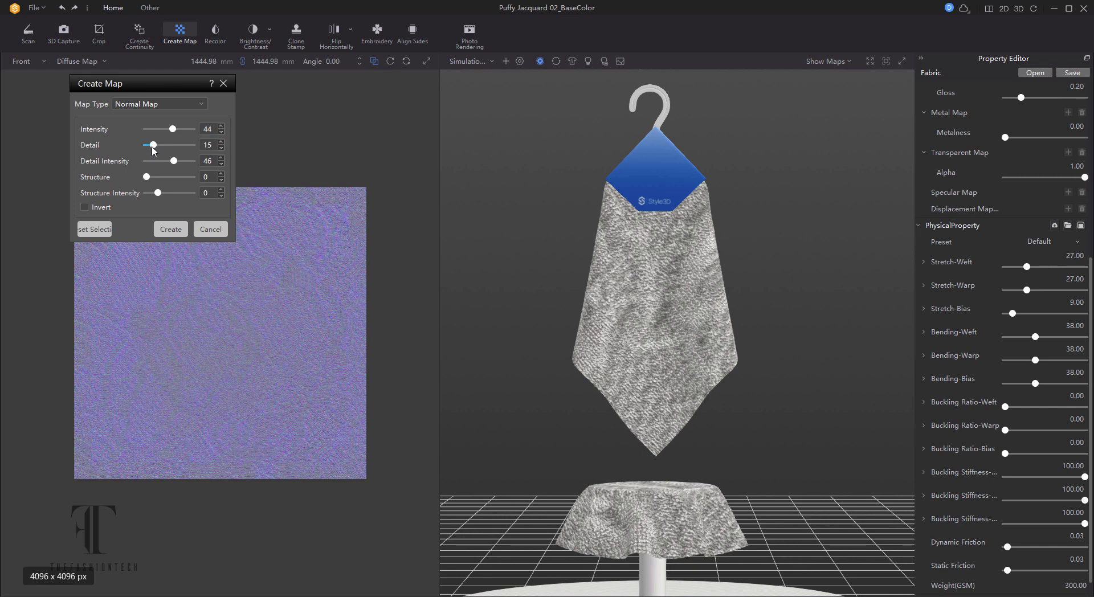
pyautogui.click(221, 149)
pyautogui.doubleClick(221, 148)
# Step: Lower the Normal Map Intensity to 33
pyautogui.doubleClick(222, 132)
pyautogui.doubleClick(221, 131)
pyautogui.doubleClick(222, 132)
pyautogui.doubleClick(221, 132)
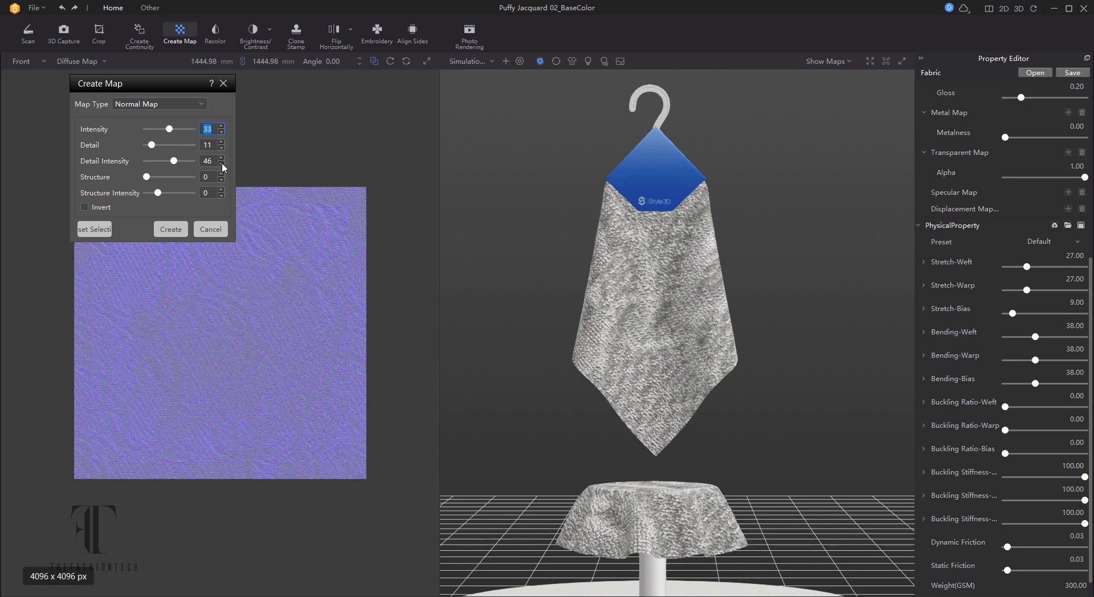
# Step: Set Detail Intensity to -33 and Structure to 27, then create the normal map
pyautogui.click(179, 161)
pyautogui.click(149, 161)
pyautogui.moveTo(152, 166)
pyautogui.mouseDown()
pyautogui.moveTo(143, 165)
pyautogui.moveTo(160, 181)
pyautogui.mouseUp()
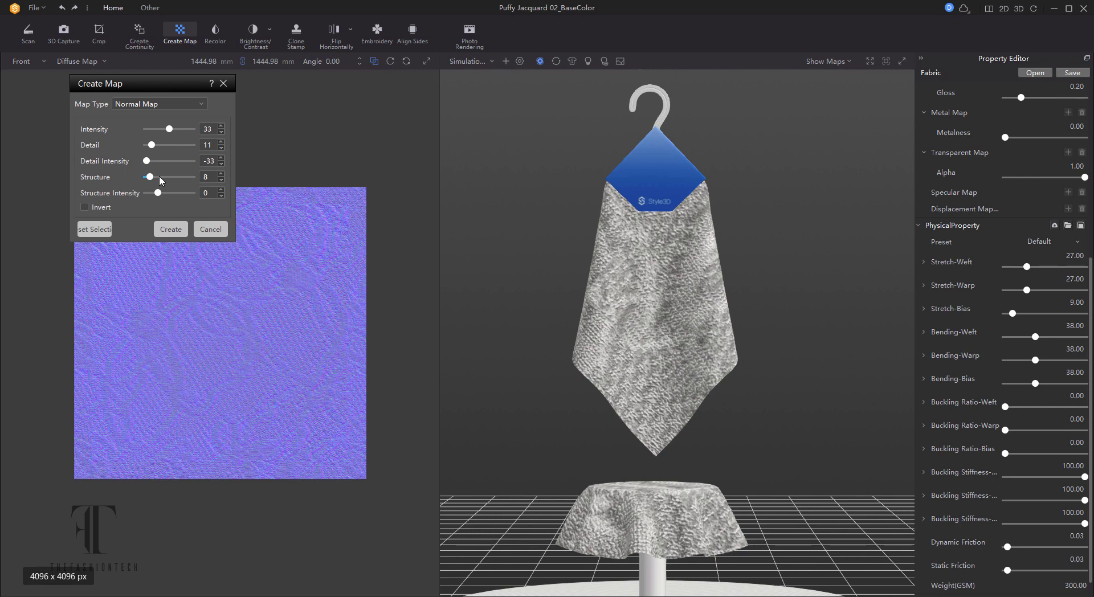
pyautogui.moveTo(161, 181); pyautogui.dragTo(165, 176)
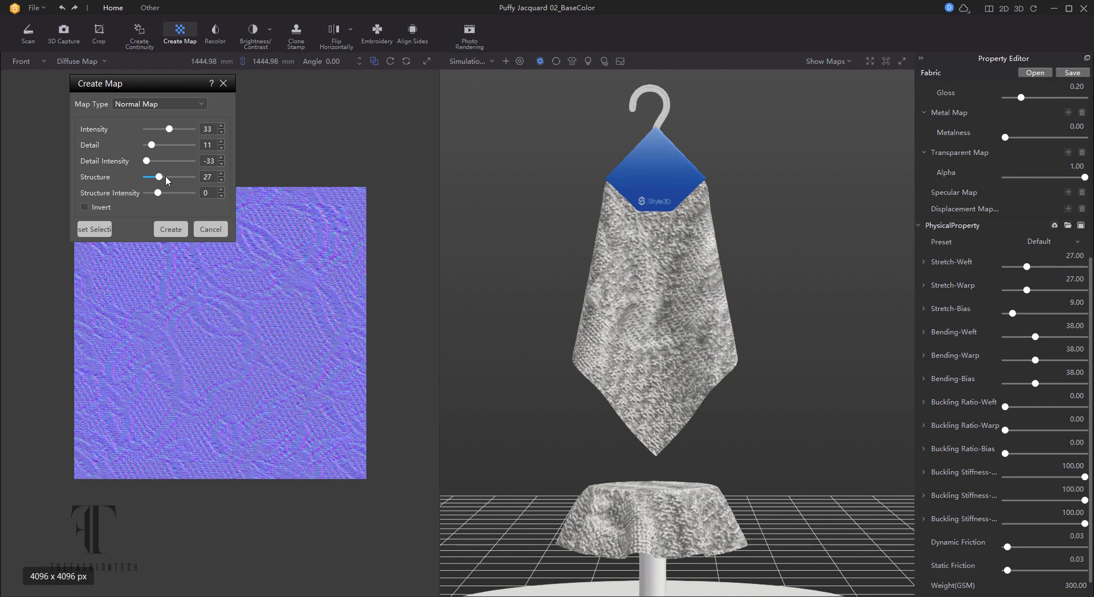
pyautogui.click(172, 231)
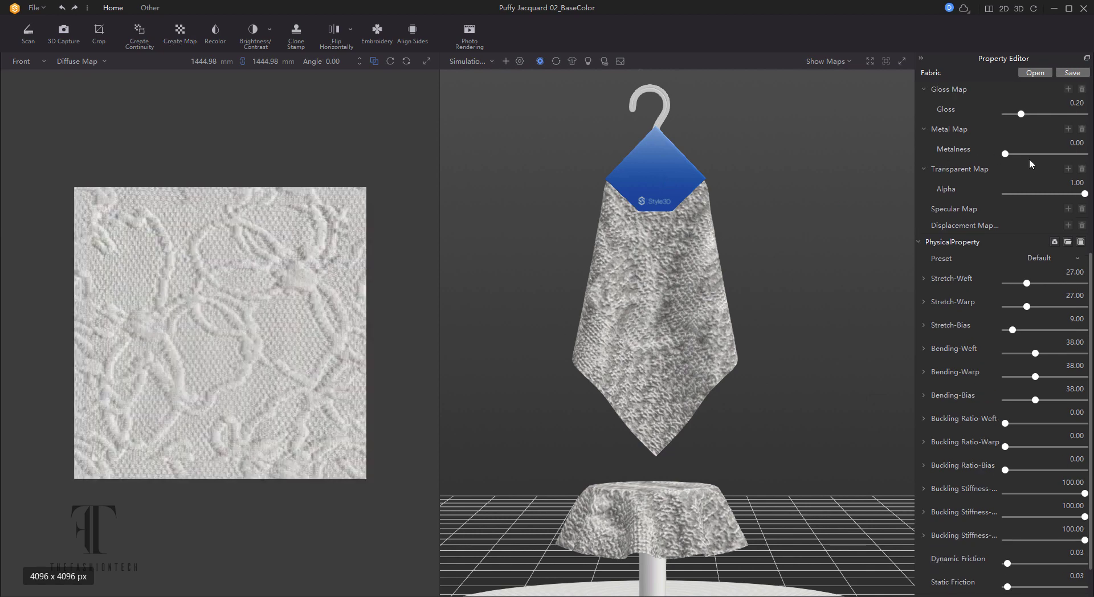
pyautogui.scroll(5, 1053, 205)
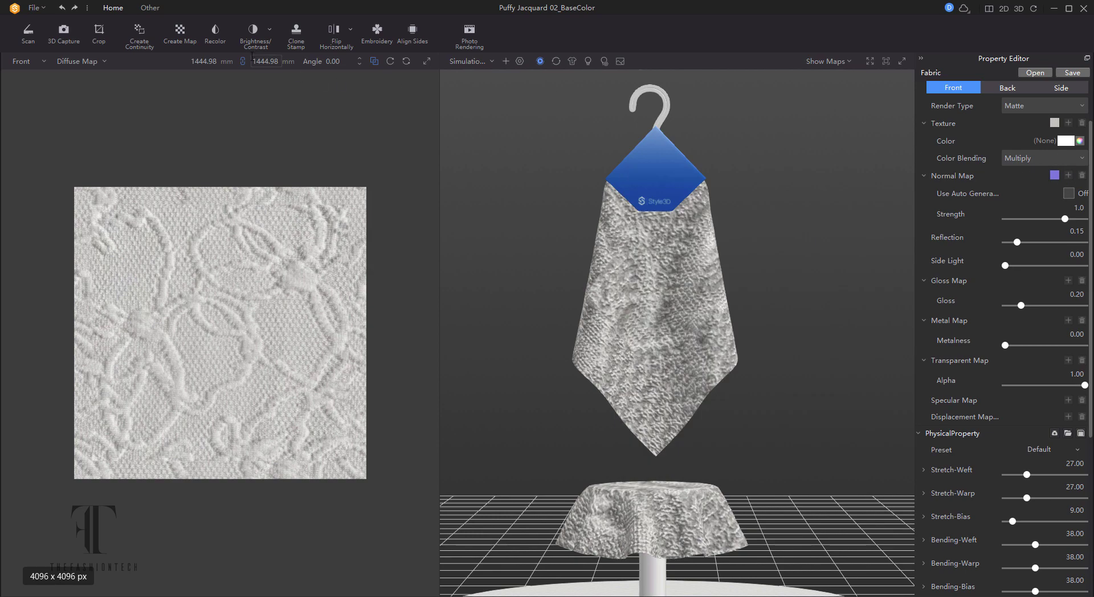
pyautogui.click(215, 61)
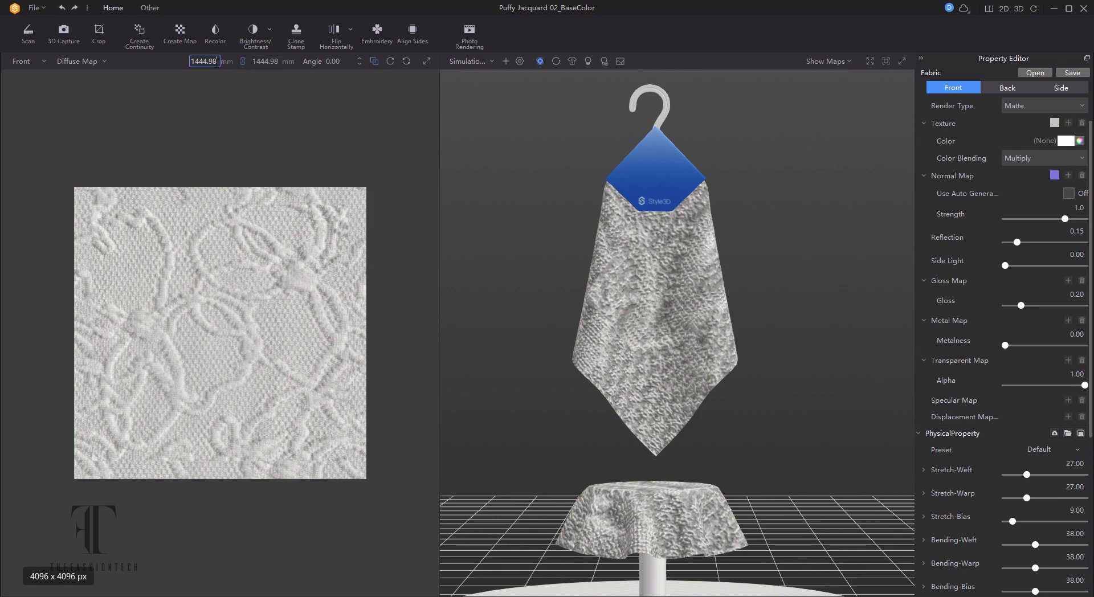
pyautogui.doubleClick(215, 61)
pyautogui.write('100')
pyautogui.press('Return')
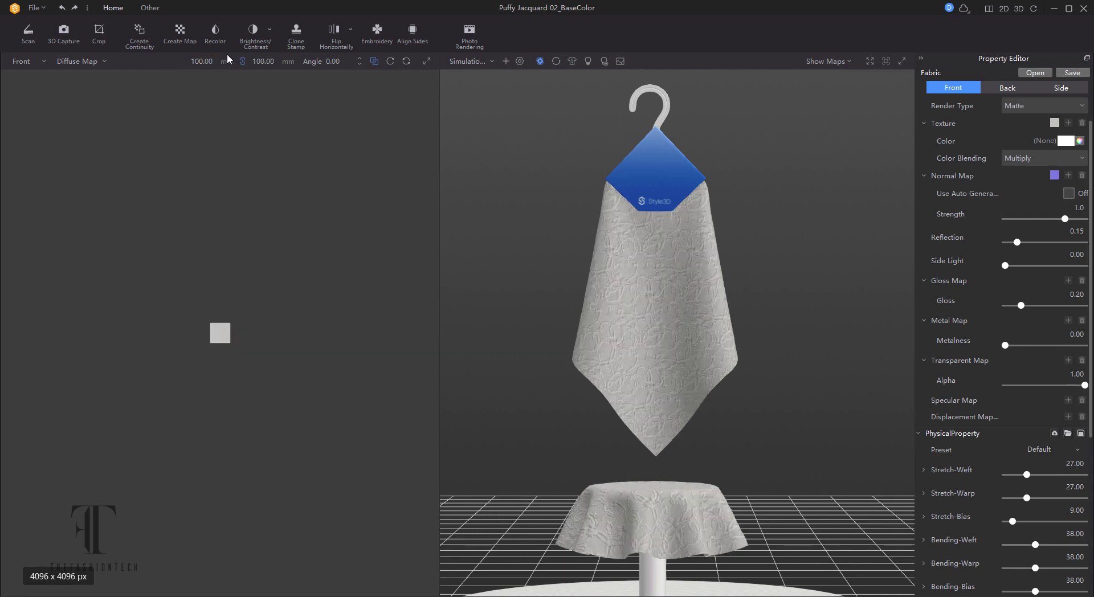
pyautogui.scroll(-2, 303, 357)
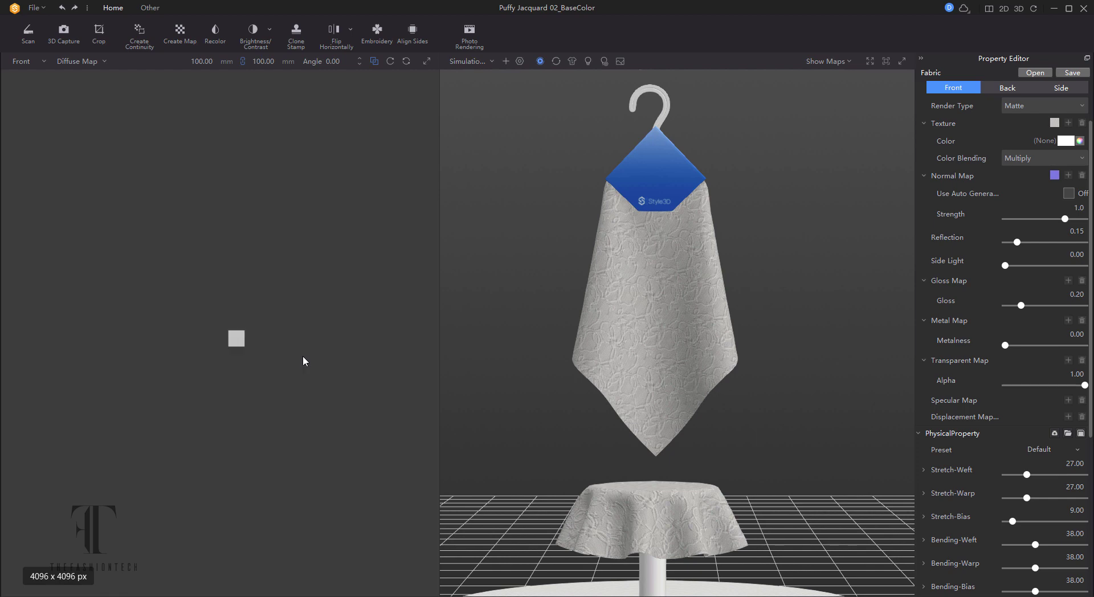
pyautogui.scroll(2, 303, 356)
pyautogui.scroll(2, 269, 330)
pyautogui.moveTo(185, 277); pyautogui.dragTo(421, 309, button='middle')
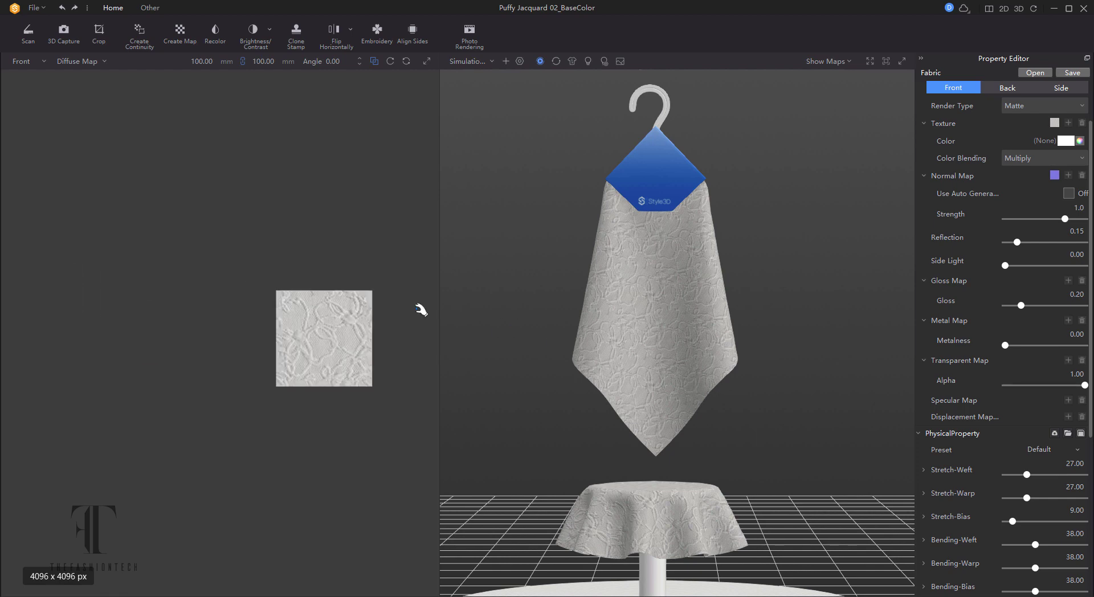
pyautogui.scroll(5, 353, 316)
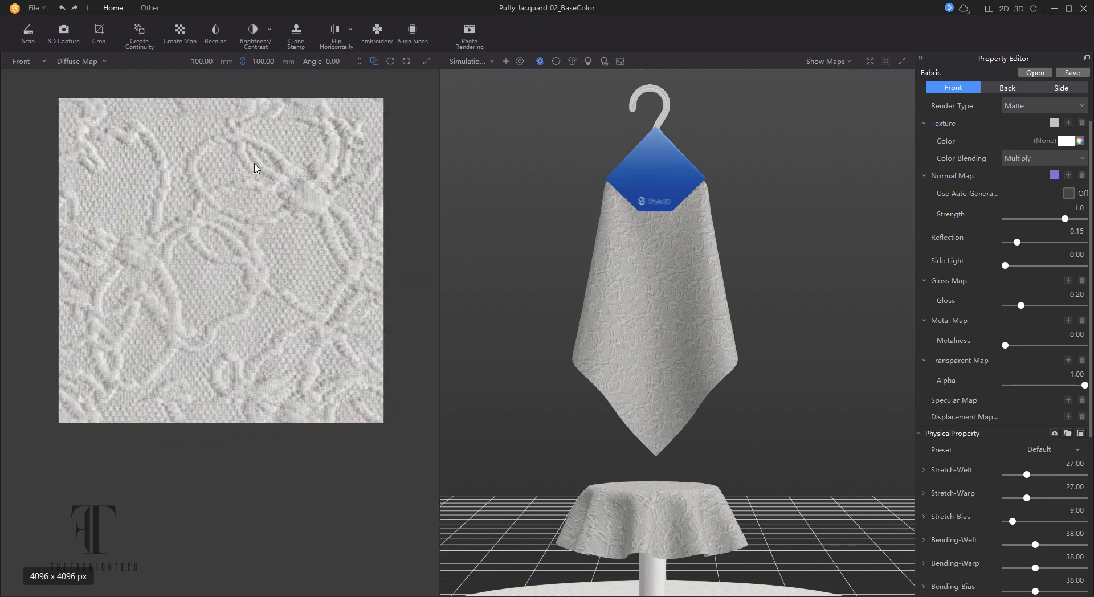
pyautogui.scroll(3, 573, 227)
pyautogui.scroll(2, 648, 261)
pyautogui.scroll(3, 650, 262)
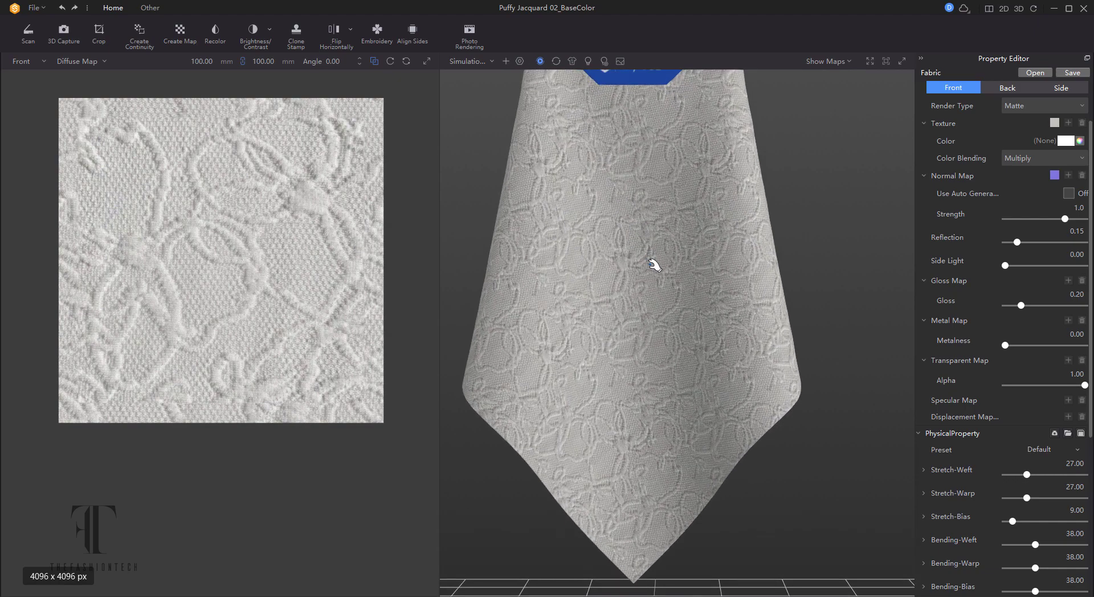
pyautogui.scroll(2, 655, 264)
pyautogui.scroll(2, 671, 261)
pyautogui.scroll(2, 671, 279)
pyautogui.scroll(2, 668, 281)
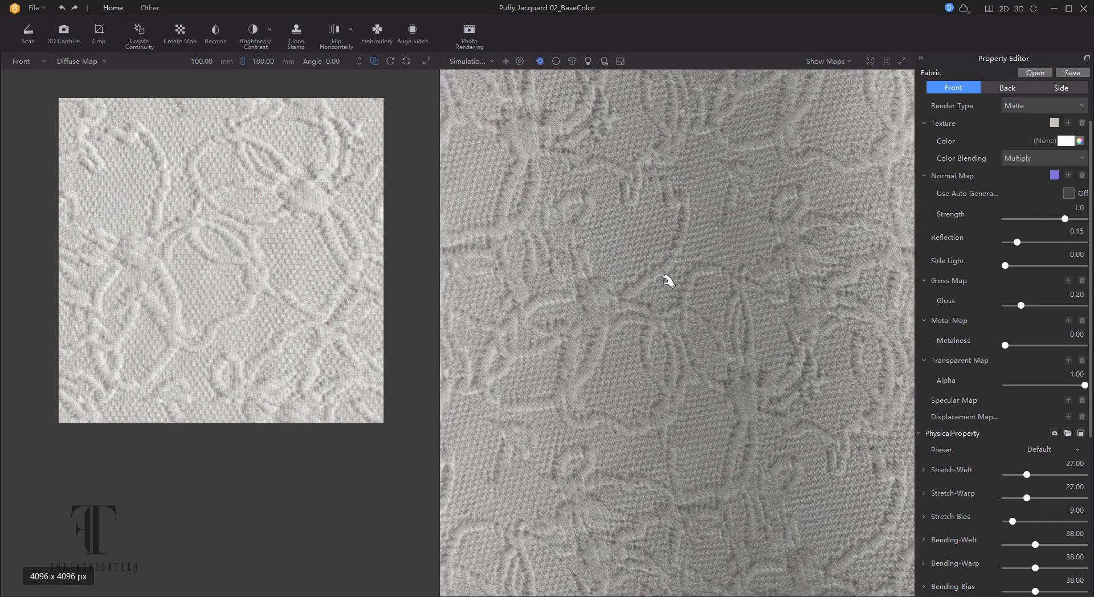
pyautogui.scroll(2, 668, 281)
pyautogui.scroll(2, 669, 283)
pyautogui.scroll(1, 670, 283)
pyautogui.scroll(2, 671, 284)
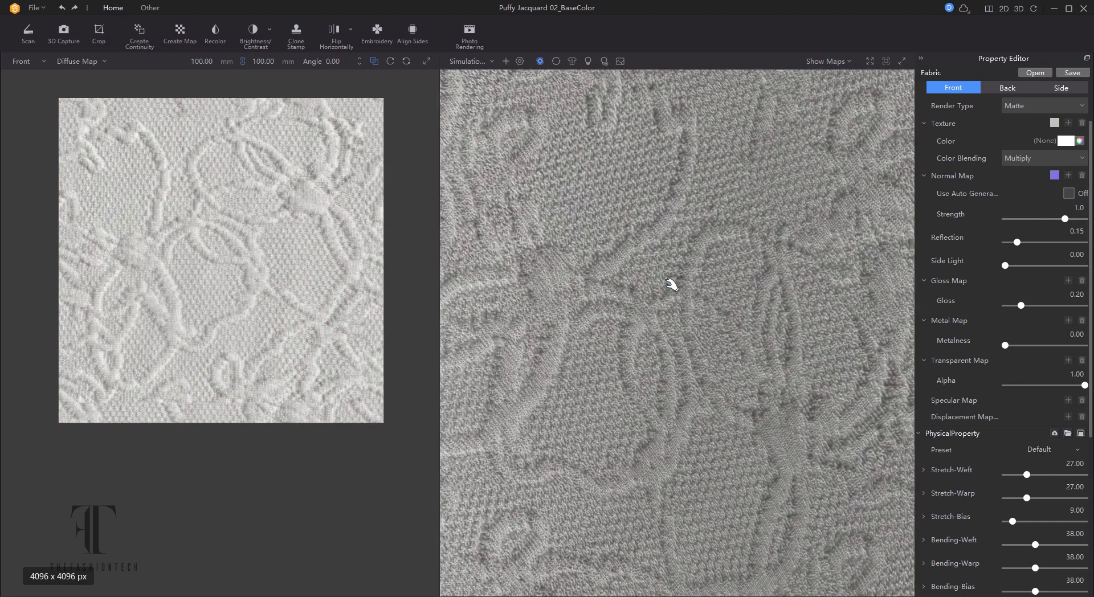
pyautogui.scroll(1, 671, 284)
pyautogui.scroll(2, 670, 284)
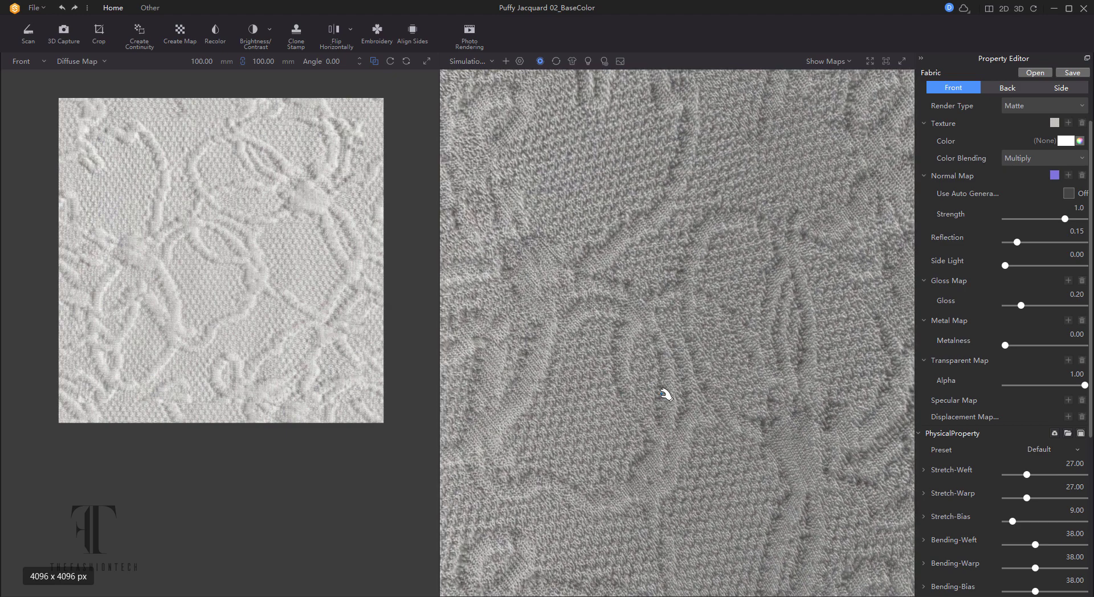
pyautogui.scroll(-2, 665, 395)
pyautogui.scroll(-1, 676, 357)
pyautogui.scroll(-1, 678, 356)
pyautogui.scroll(-1, 680, 357)
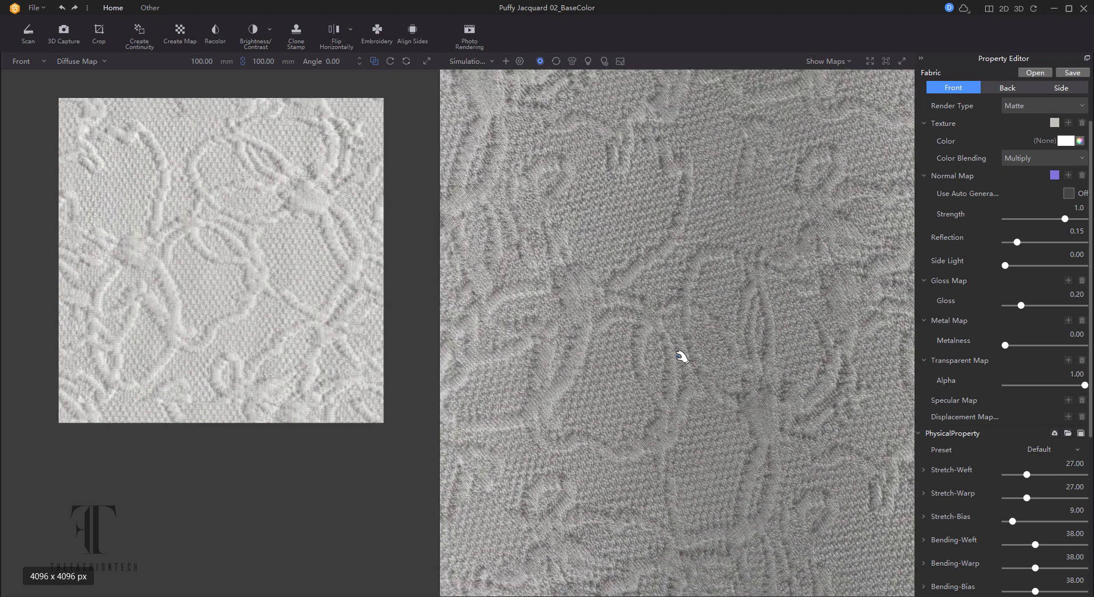
pyautogui.scroll(-2, 681, 358)
pyautogui.scroll(-2, 682, 357)
pyautogui.scroll(-2, 682, 357)
pyautogui.scroll(-2, 686, 359)
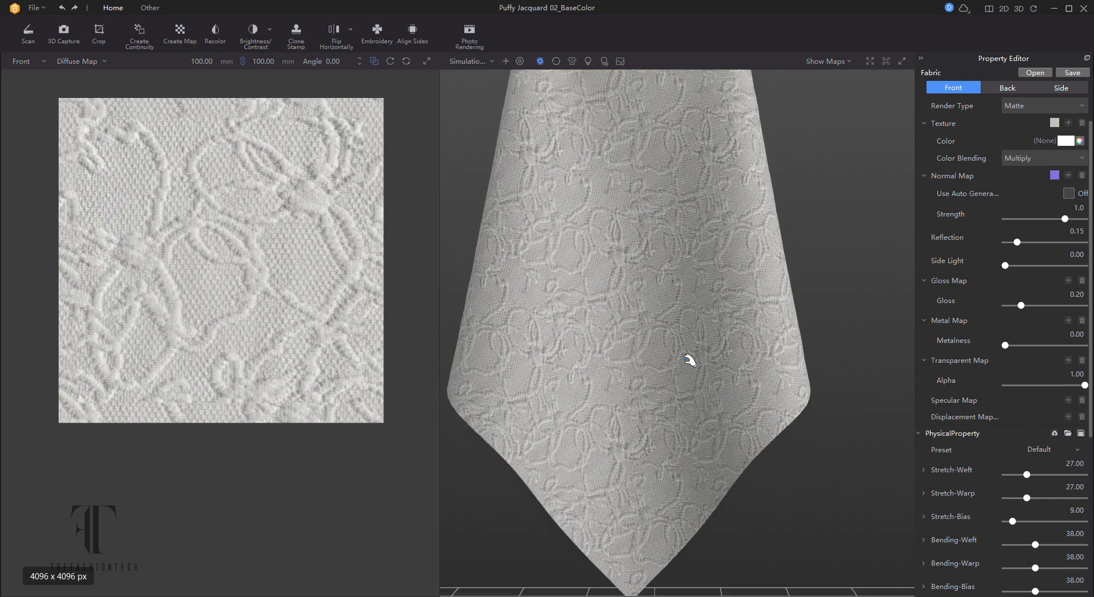
pyautogui.scroll(-3, 690, 360)
pyautogui.scroll(-2, 696, 361)
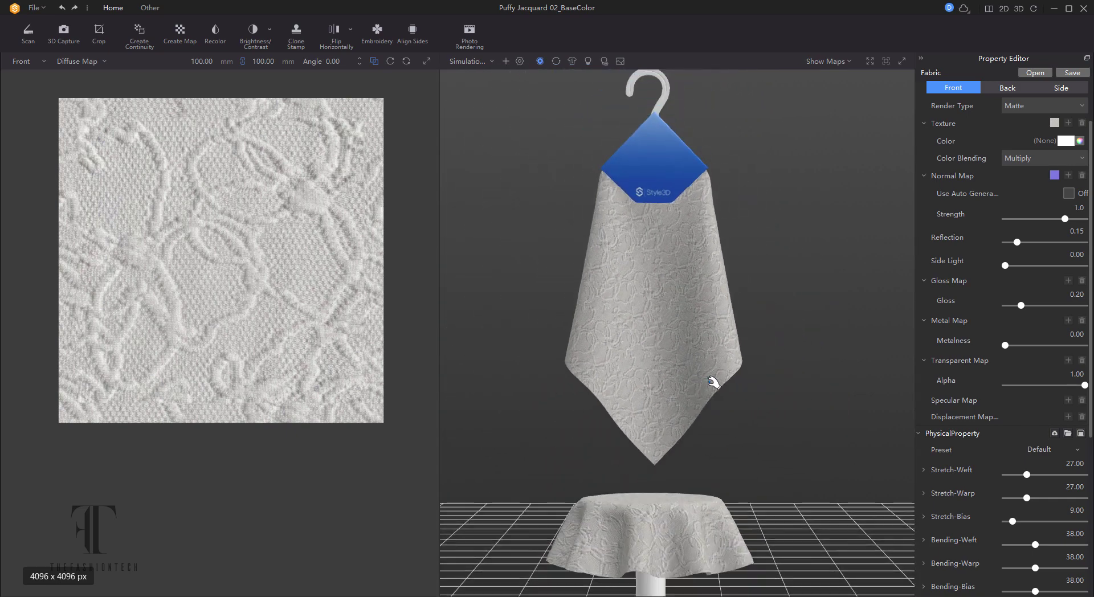
pyautogui.moveTo(712, 382); pyautogui.dragTo(854, 188)
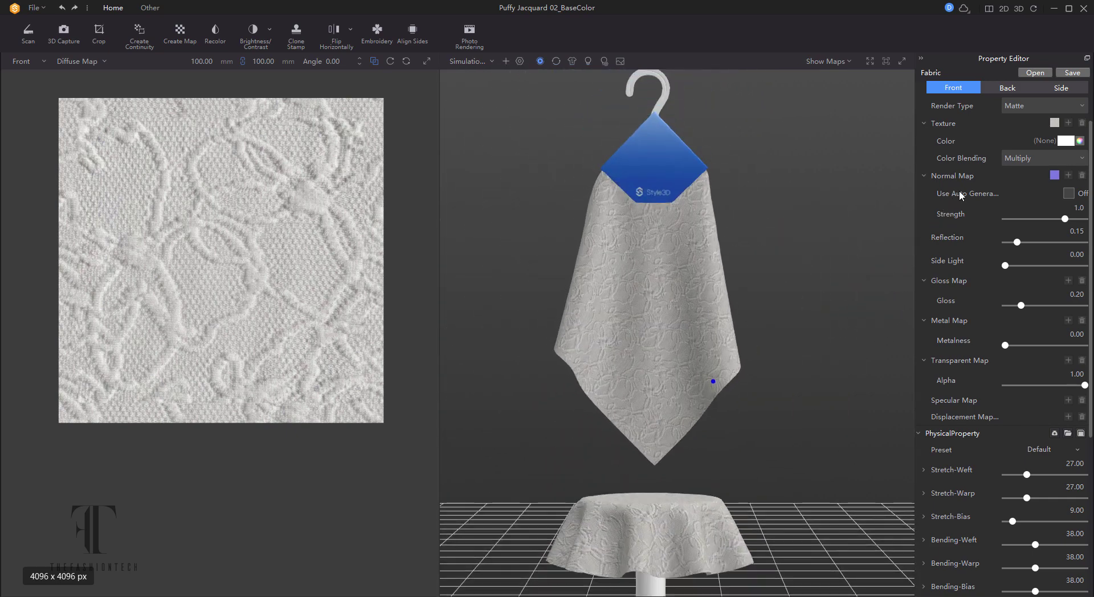
pyautogui.moveTo(734, 311); pyautogui.dragTo(772, 79)
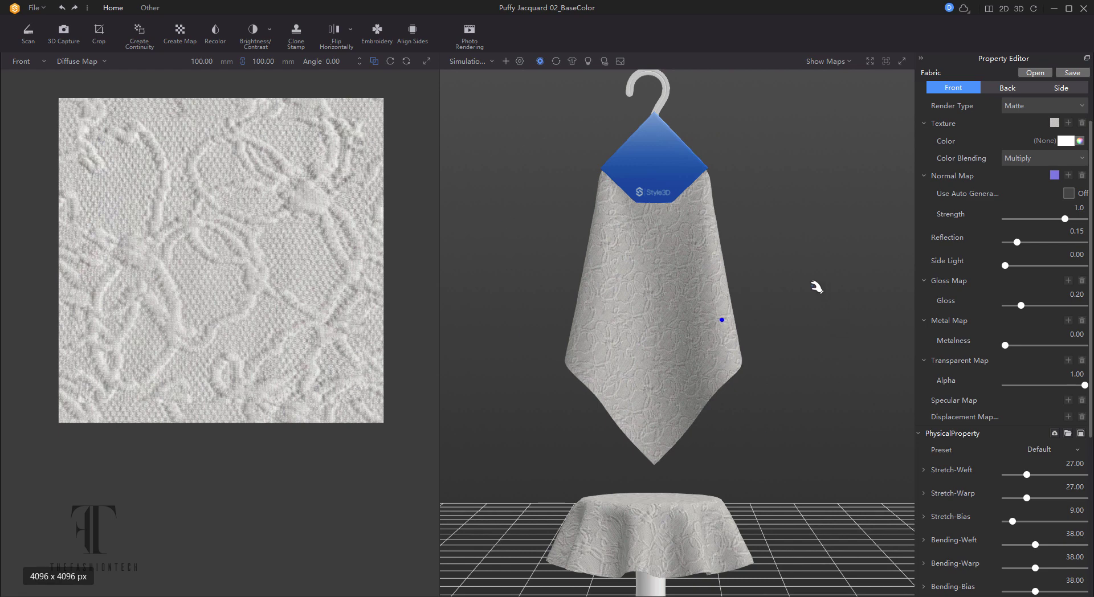
# Step: Preview the lace on the Dress, Sweater and Trousers models, ending on the T-shirt
pyautogui.click(470, 62)
pyautogui.click(485, 198)
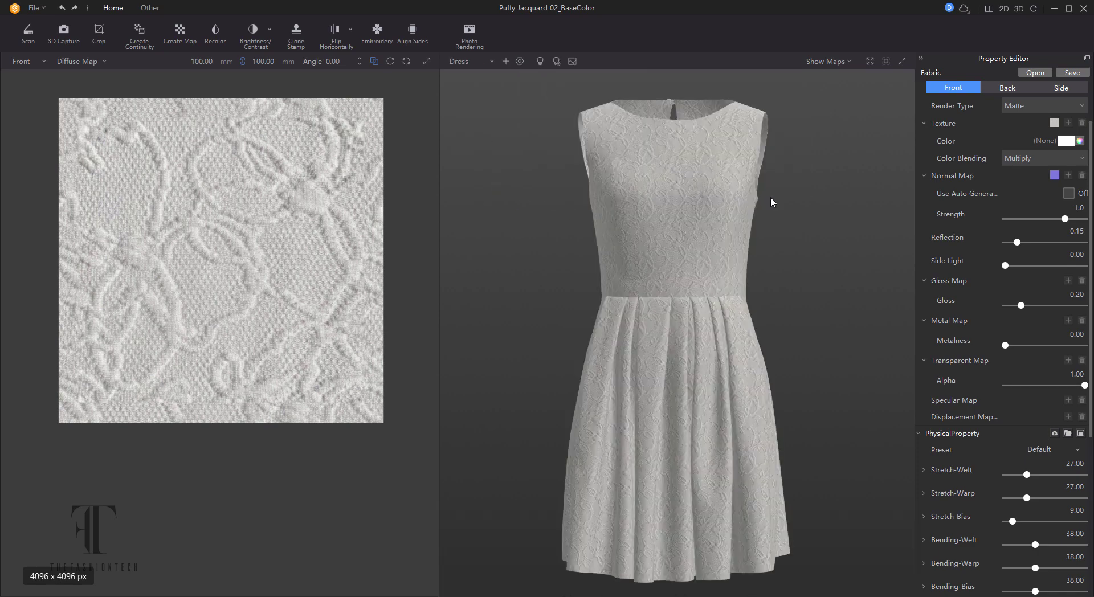
pyautogui.moveTo(693, 309)
pyautogui.mouseDown()
pyautogui.moveTo(589, 318)
pyautogui.moveTo(785, 261)
pyautogui.moveTo(759, 316)
pyautogui.mouseUp()
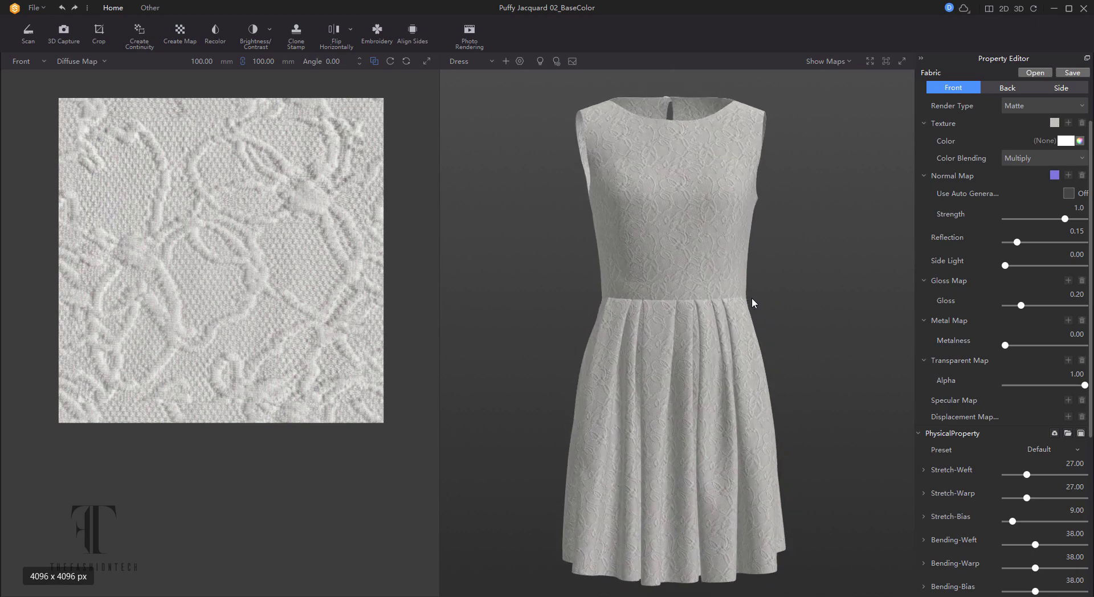
pyautogui.click(464, 60)
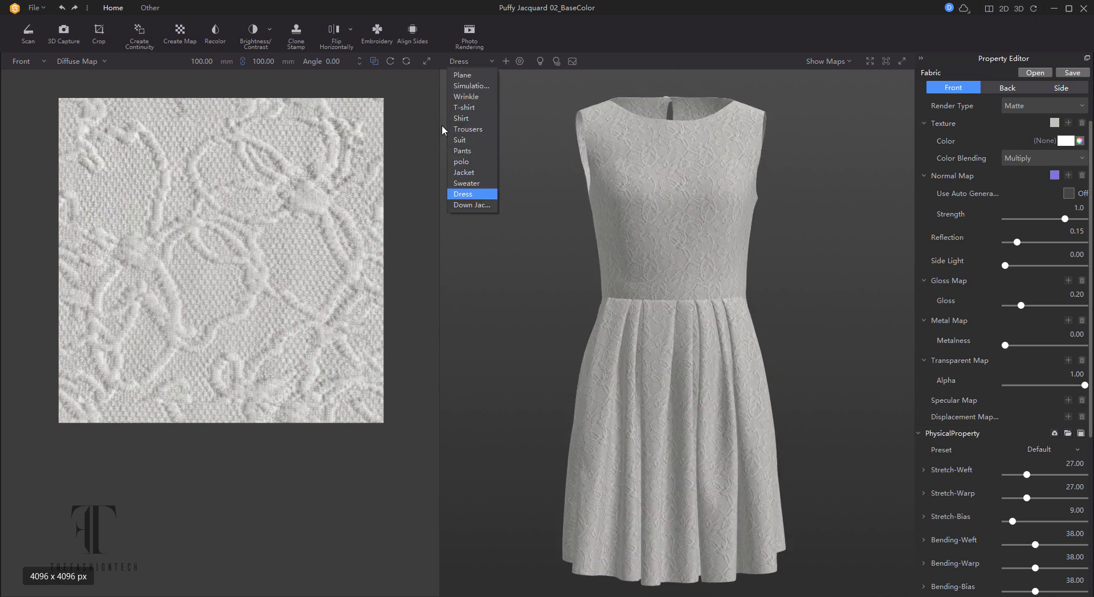
pyautogui.click(471, 186)
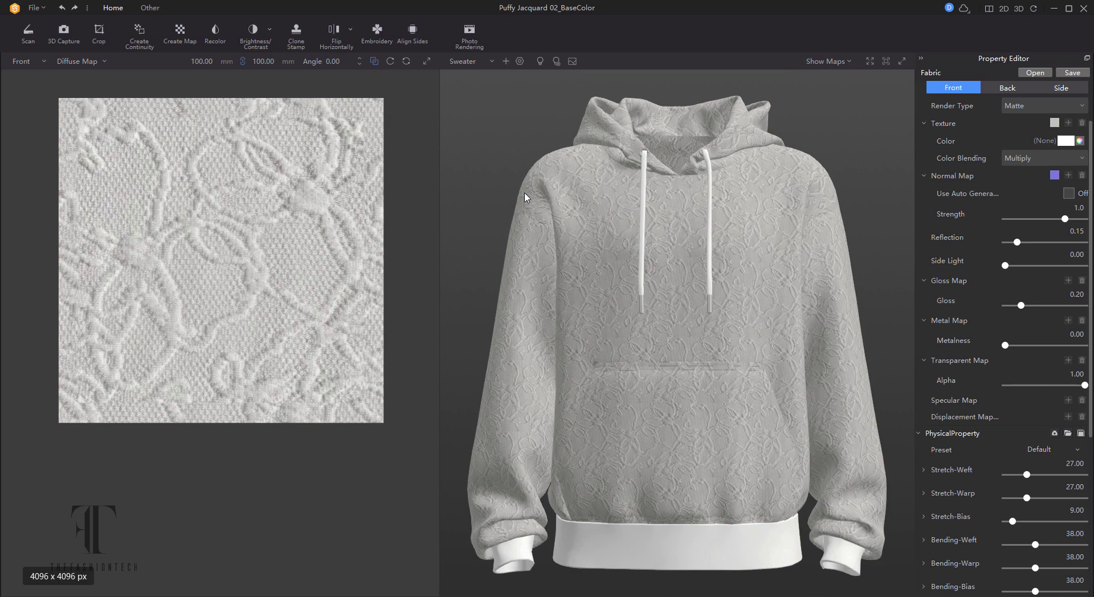
pyautogui.click(469, 60)
pyautogui.click(466, 131)
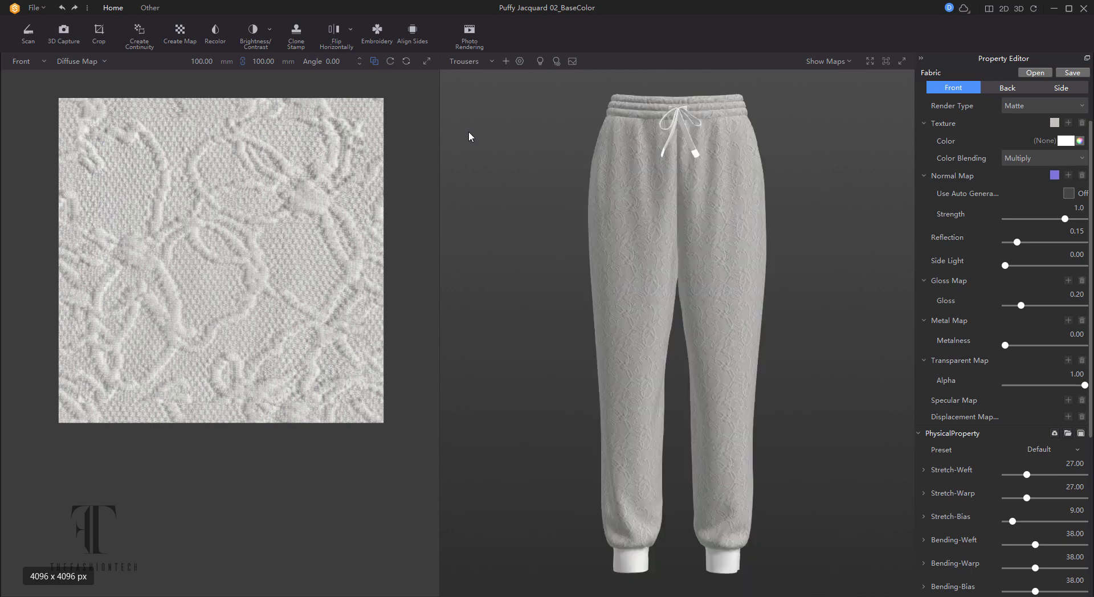
pyautogui.click(459, 61)
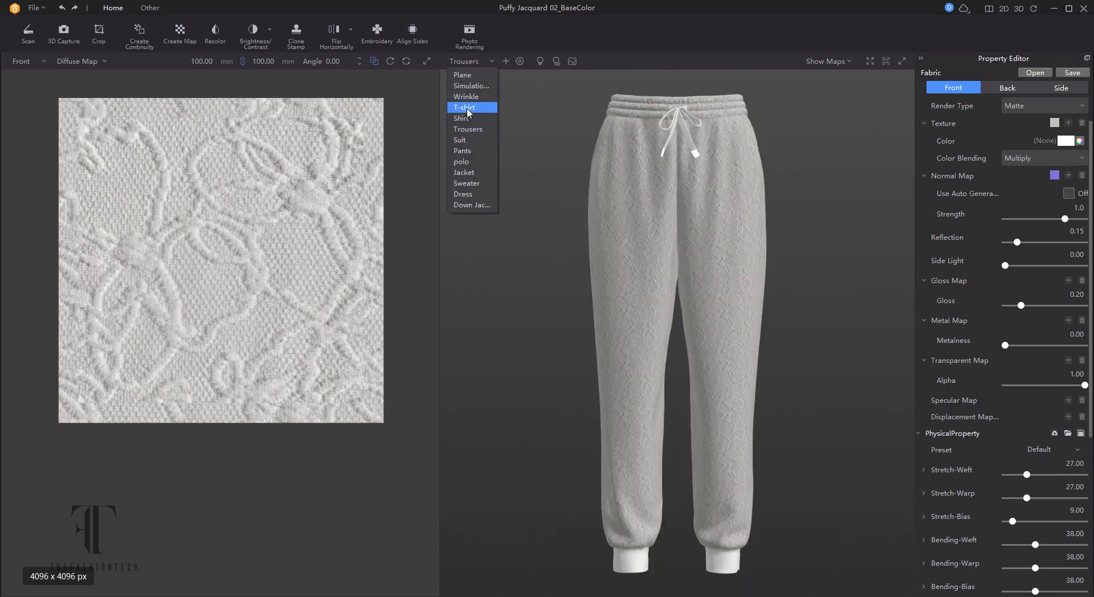
pyautogui.click(468, 109)
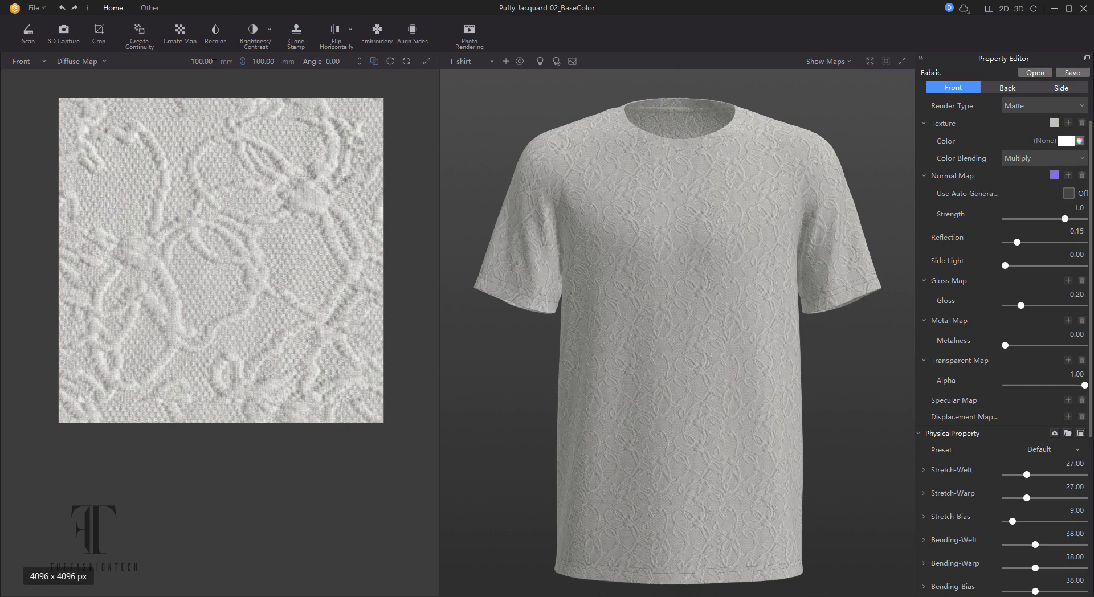
# Step: Set the diffuse map to Brightness 60 and Contrast -43
pyautogui.click(250, 32)
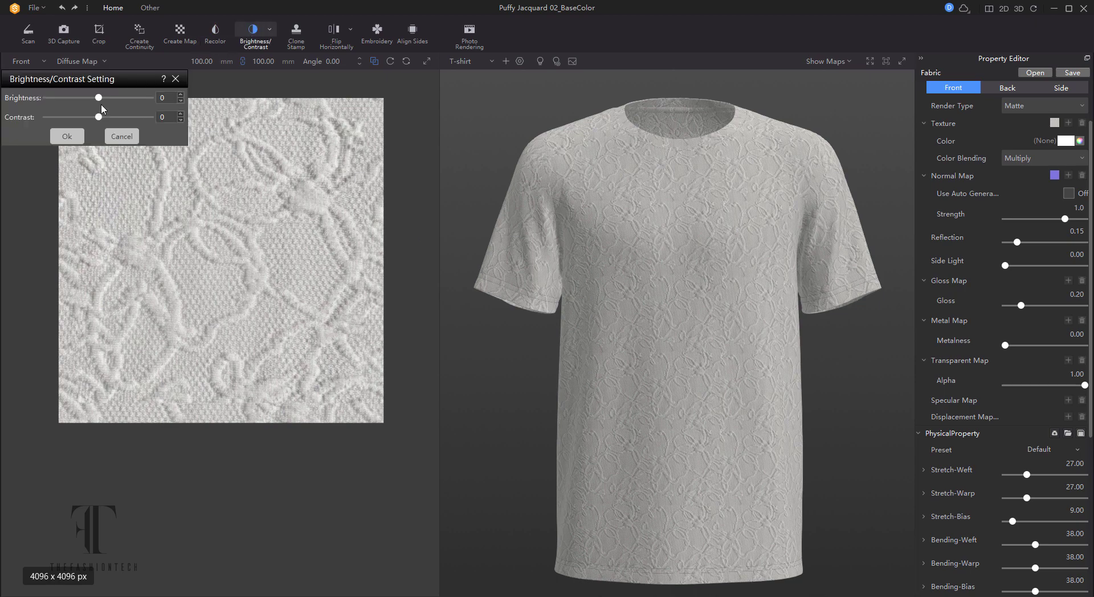
pyautogui.moveTo(99, 98); pyautogui.dragTo(124, 98)
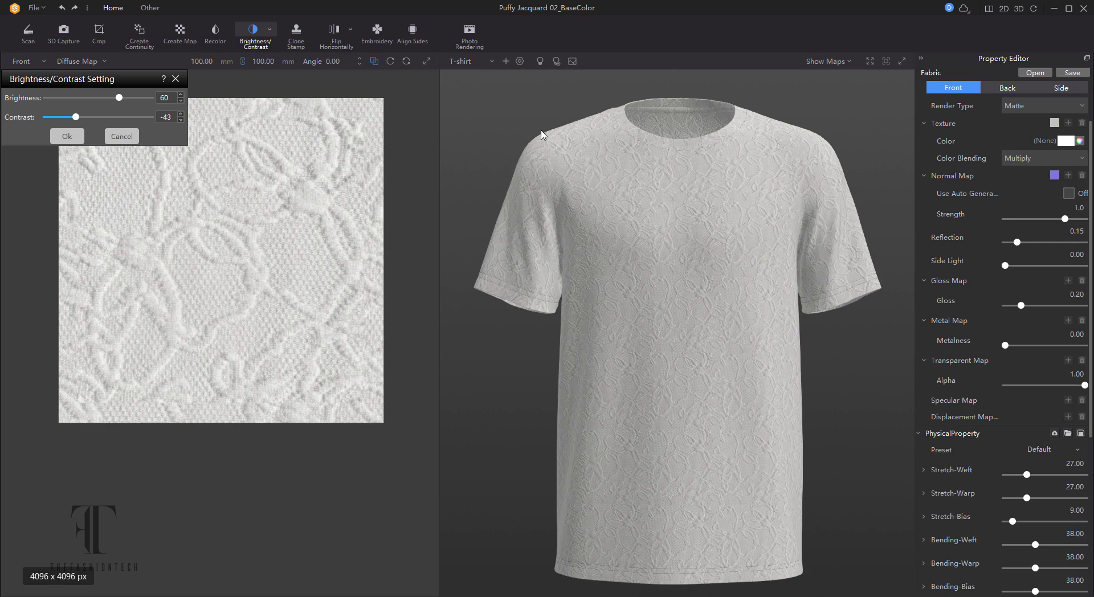
pyautogui.click(455, 66)
# Step: Preview the lace fabric on the polo shirt model and zoom in on it
pyautogui.click(462, 93)
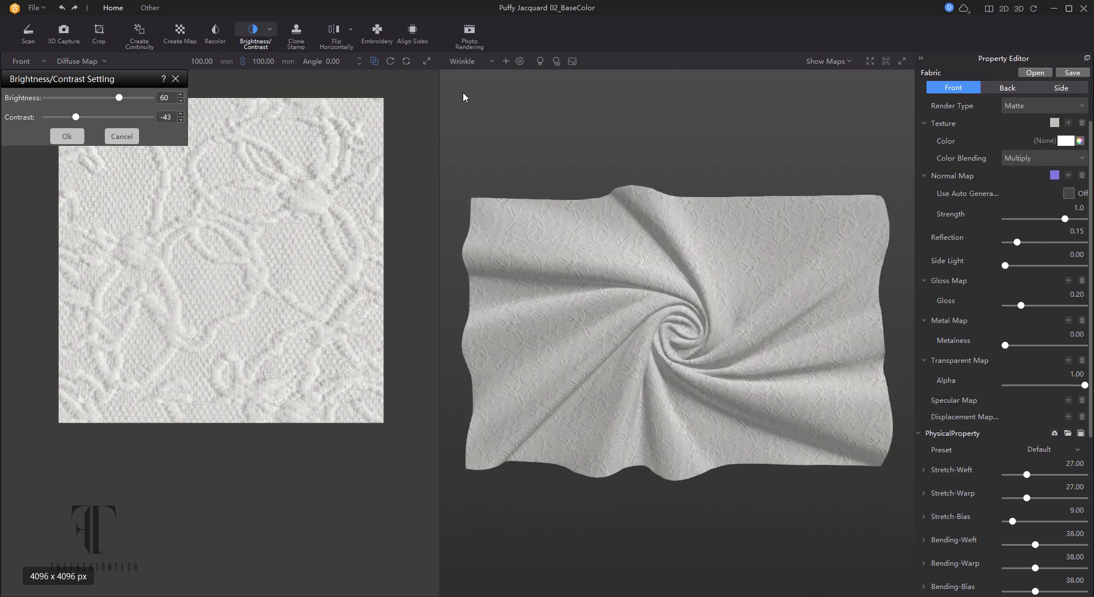
pyautogui.click(458, 62)
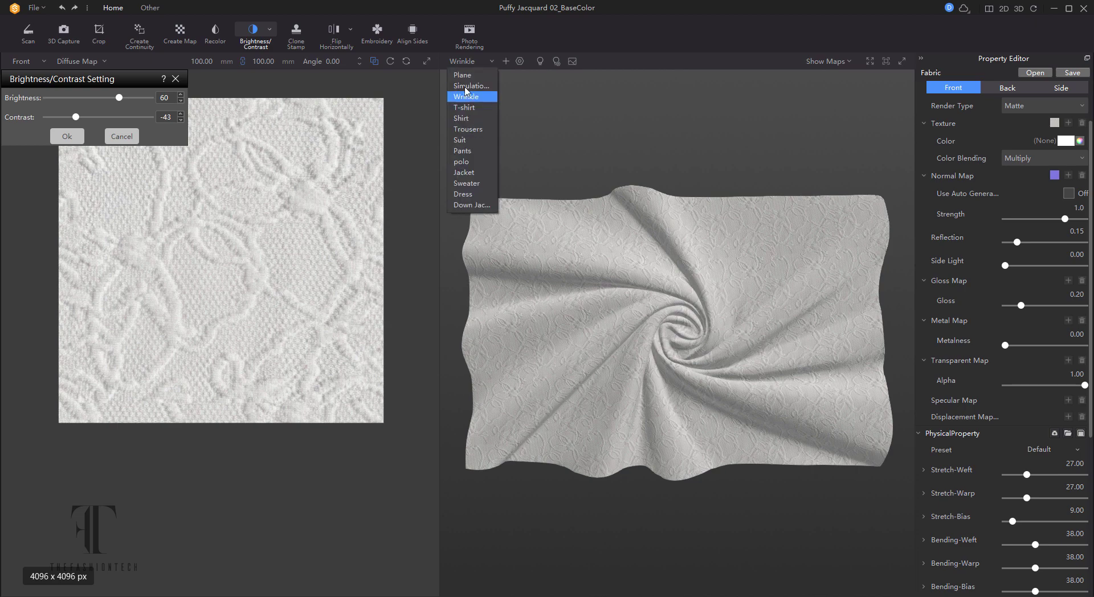
pyautogui.click(481, 163)
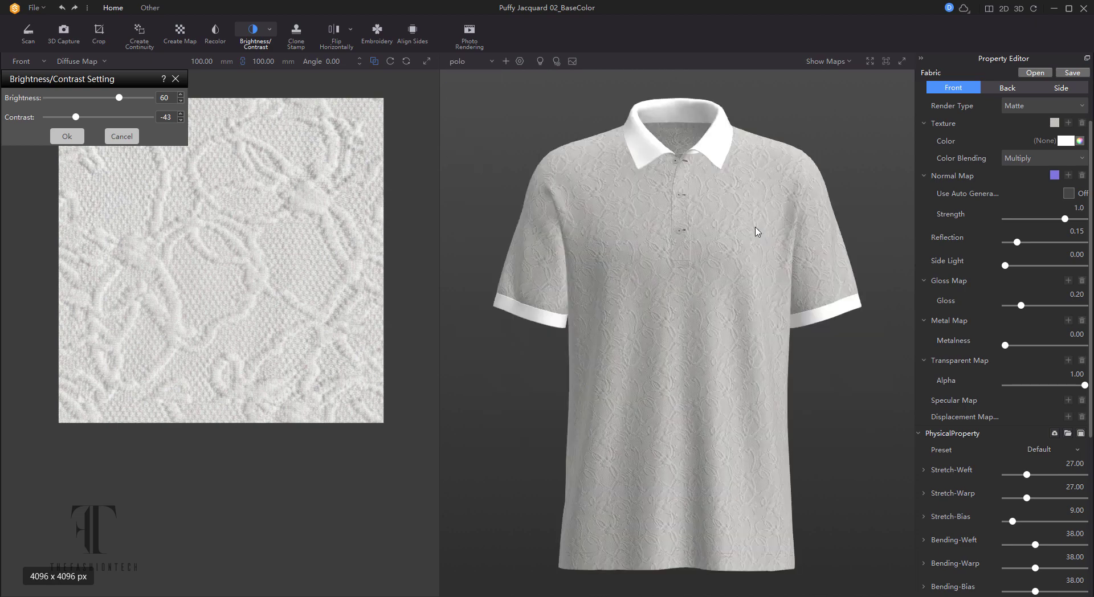
pyautogui.scroll(2, 759, 231)
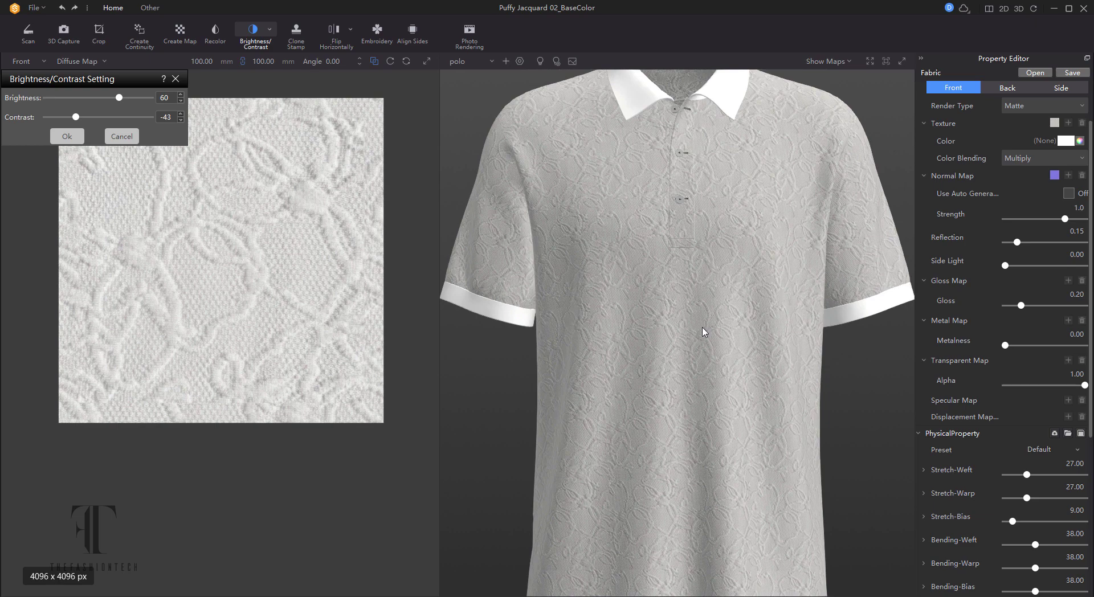
pyautogui.scroll(2, 704, 331)
pyautogui.scroll(1, 705, 330)
pyautogui.scroll(1, 706, 329)
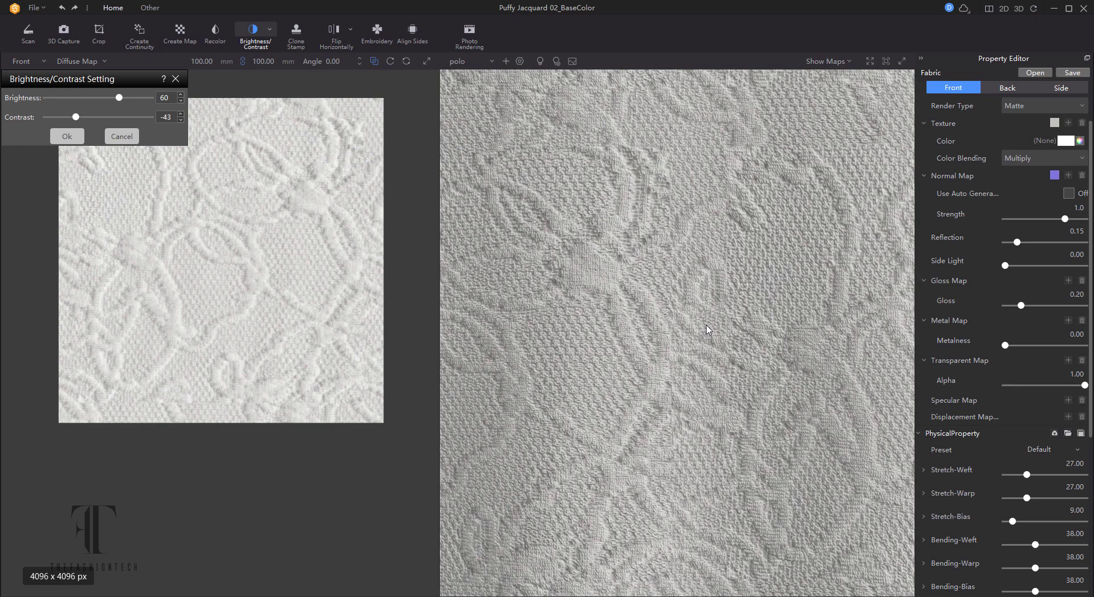
pyautogui.scroll(1, 708, 327)
# Step: Zoom back out and apply the Brightness/Contrast adjustment to keep the brightened texture
pyautogui.scroll(-2, 708, 328)
pyautogui.scroll(-2, 708, 327)
pyautogui.scroll(-1, 708, 327)
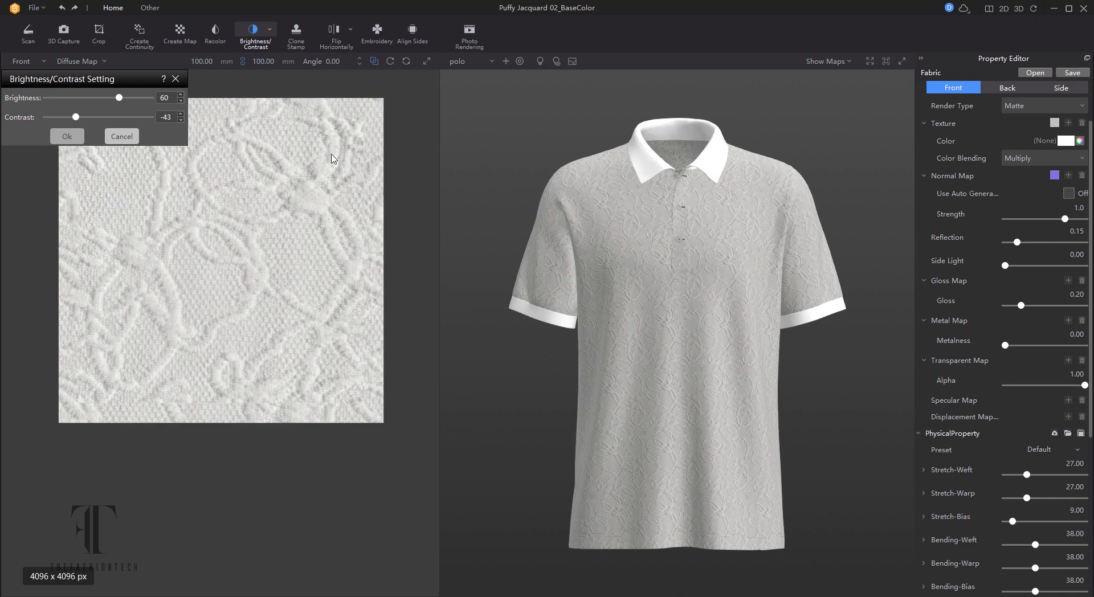
pyautogui.press('Return')
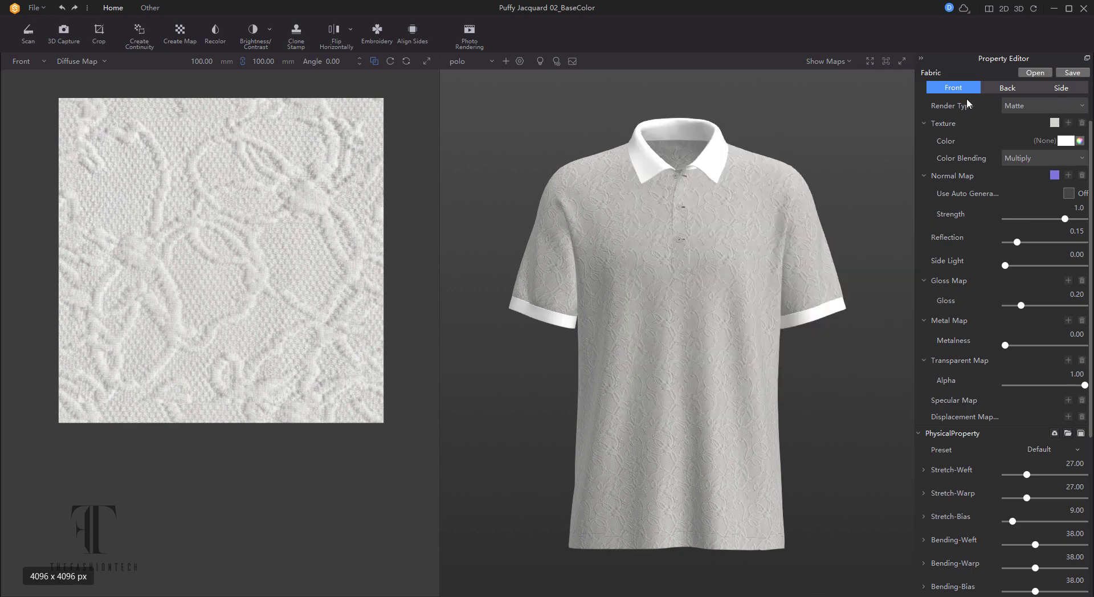
# Step: Switch the preview to the hanging simulation swatch and tug it to see it move
pyautogui.click(472, 61)
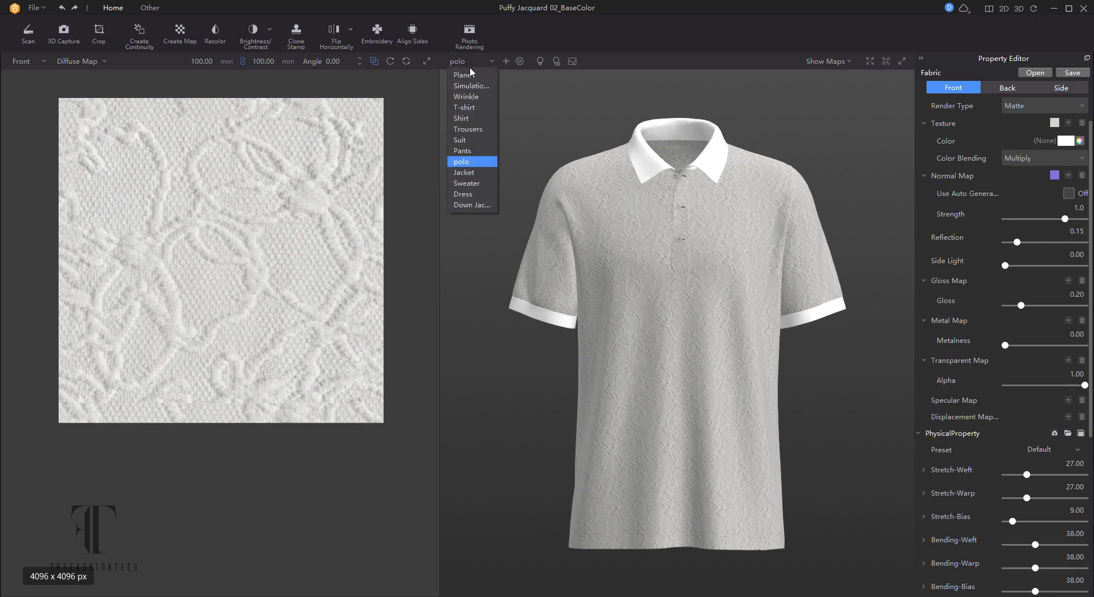
pyautogui.click(471, 86)
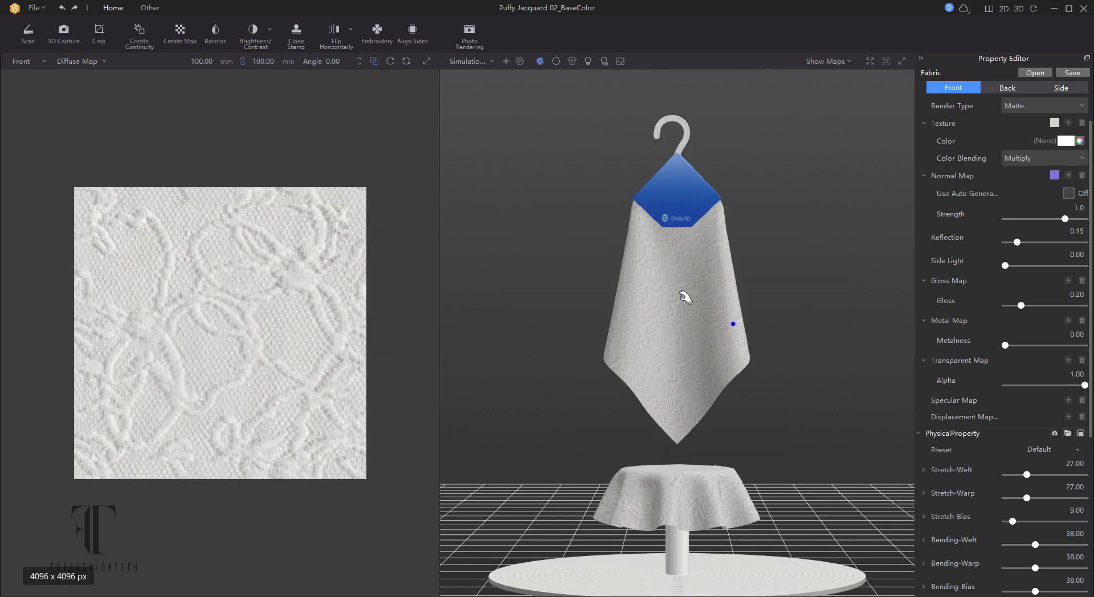
pyautogui.moveTo(687, 294); pyautogui.dragTo(817, 129)
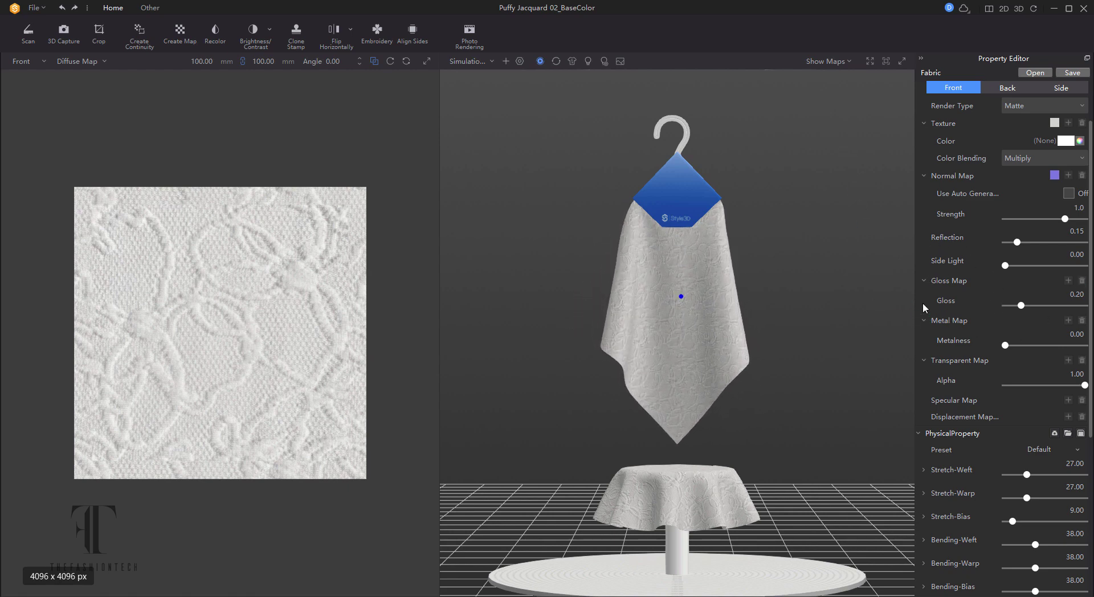
# Step: Apply the Knit_Jacquard1 physical preset and pull the cloth to test it
pyautogui.click(1037, 450)
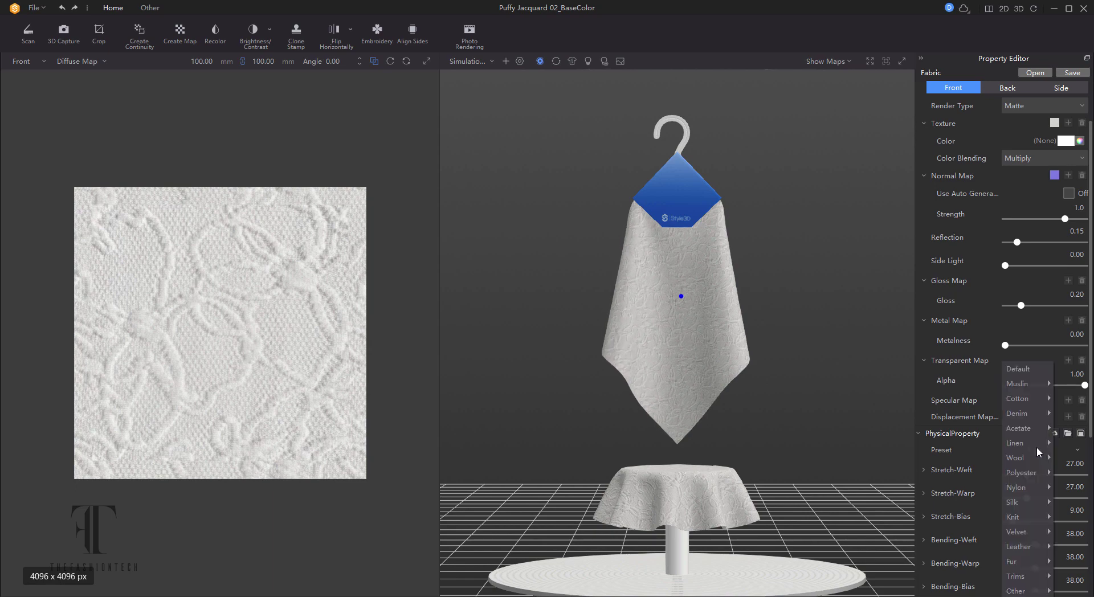
pyautogui.moveTo(1026, 518)
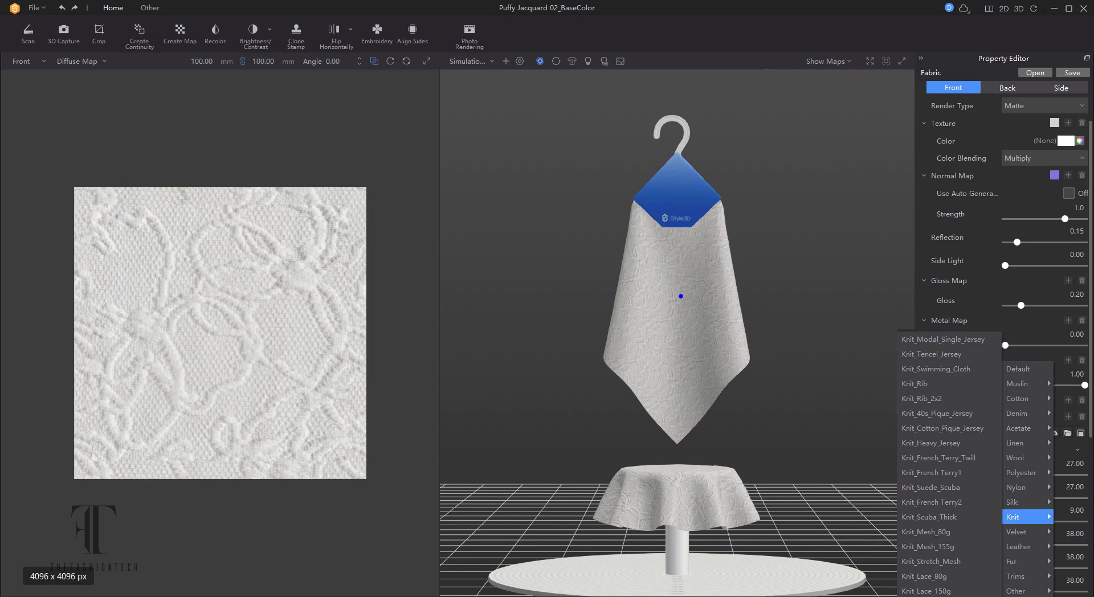
pyautogui.click(940, 593)
pyautogui.moveTo(717, 394)
pyautogui.mouseDown()
pyautogui.moveTo(774, 330)
pyautogui.moveTo(757, 263)
pyautogui.mouseUp()
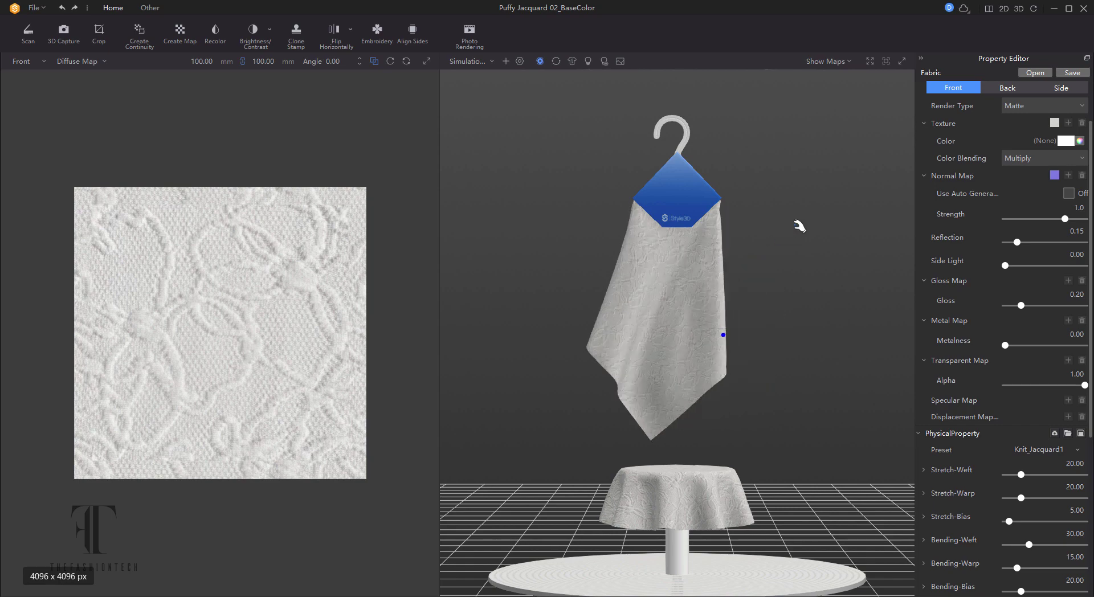
pyautogui.moveTo(791, 293)
pyautogui.mouseDown(button='right')
pyautogui.moveTo(631, 395)
pyautogui.moveTo(722, 473)
pyautogui.mouseUp(button='right')
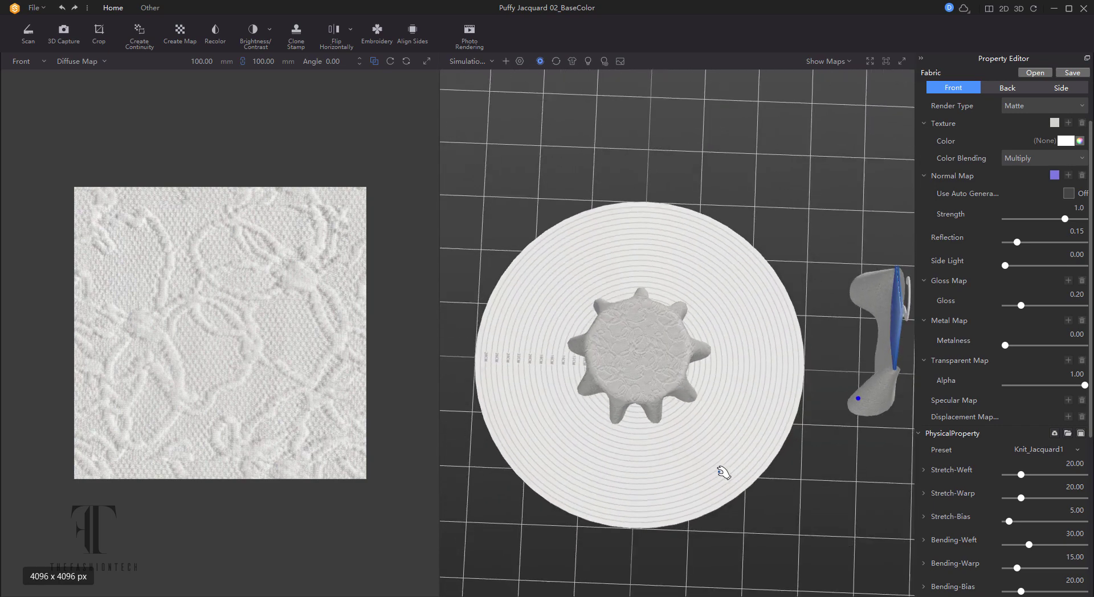
pyautogui.scroll(1, 683, 278)
pyautogui.scroll(2, 682, 279)
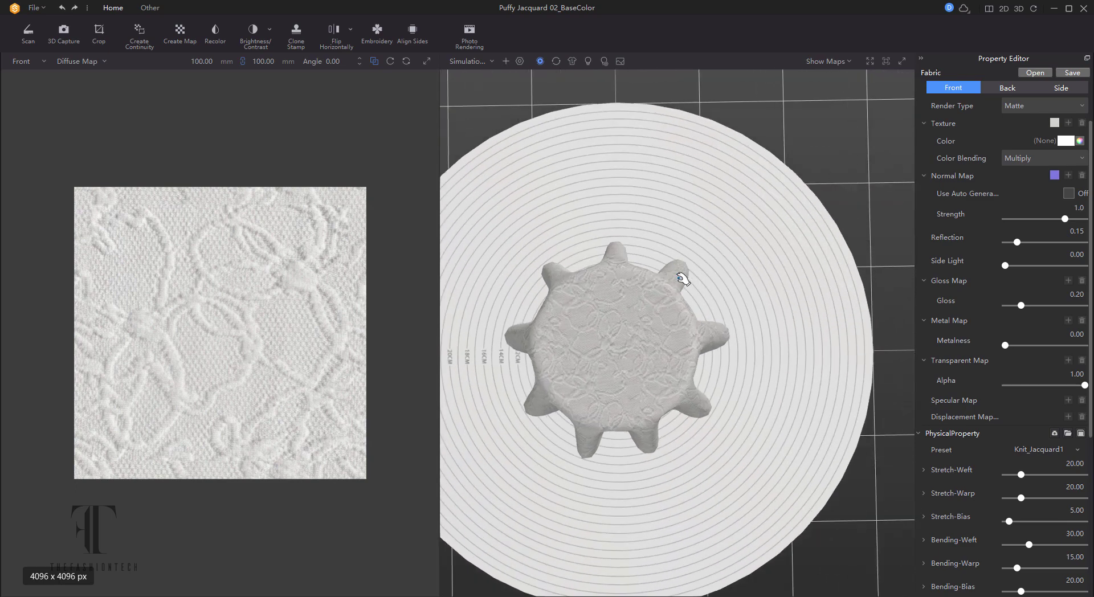
pyautogui.moveTo(684, 281); pyautogui.dragTo(778, 299, button='middle')
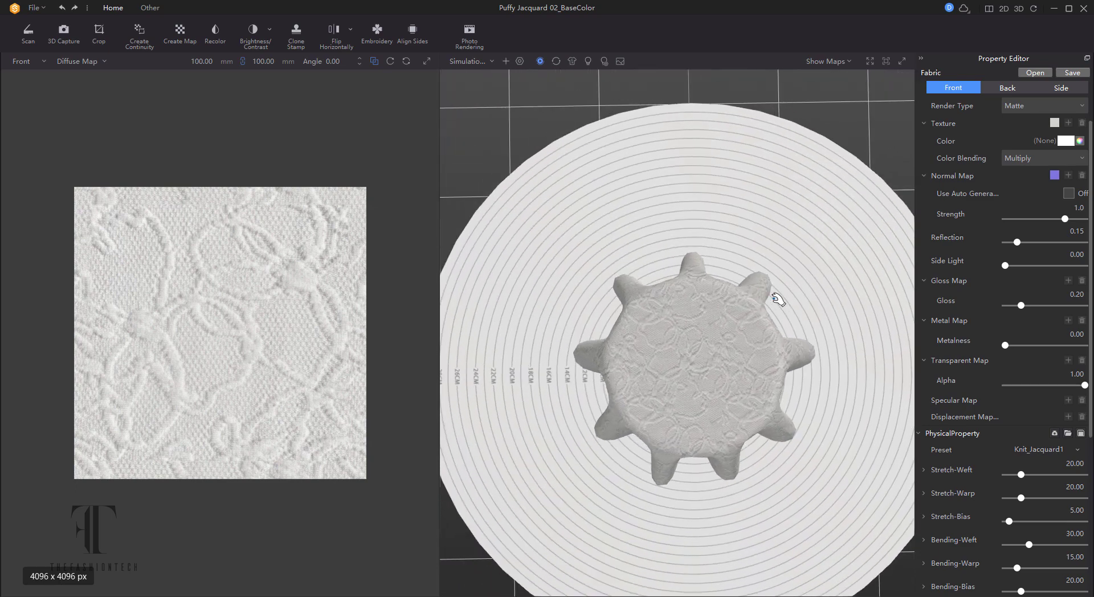
pyautogui.scroll(1, 802, 430)
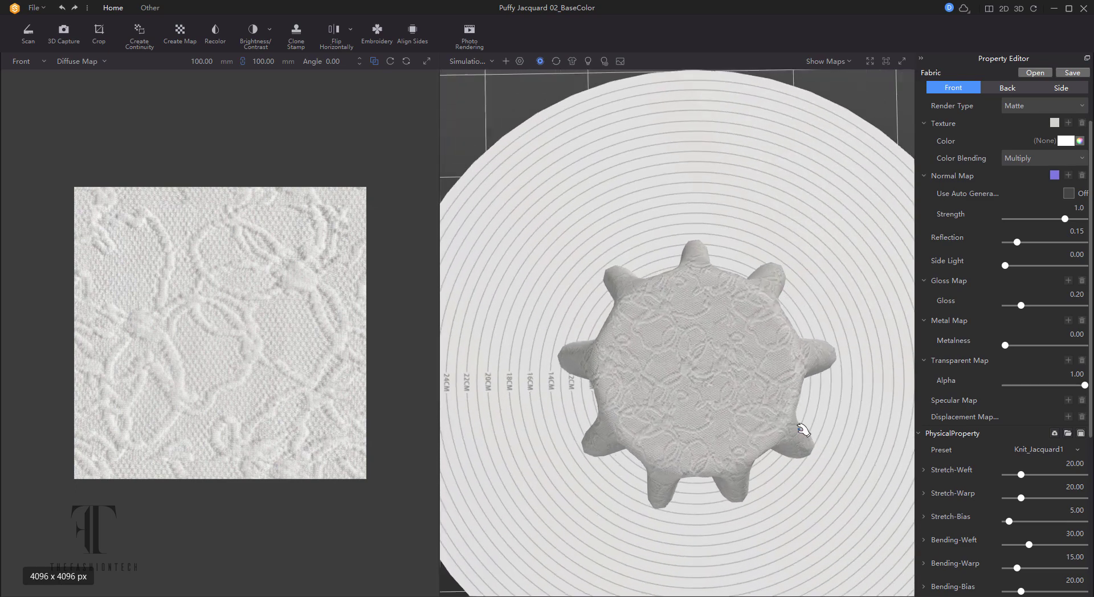
pyautogui.scroll(1, 802, 430)
pyautogui.scroll(-1, 803, 428)
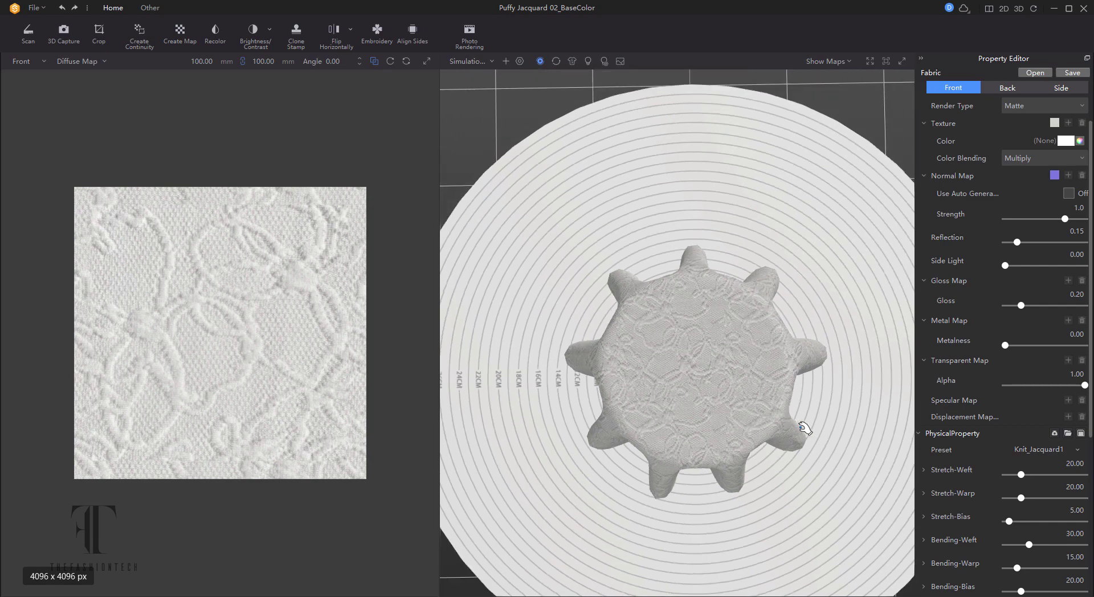
pyautogui.scroll(-1, 803, 428)
pyautogui.scroll(-1, 803, 428)
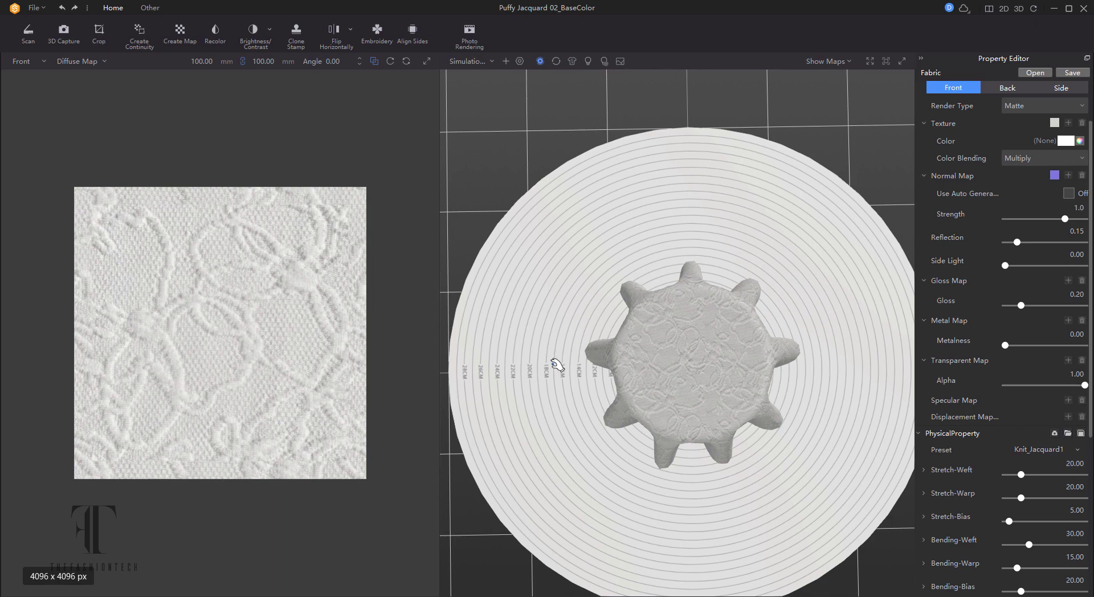
pyautogui.moveTo(501, 192); pyautogui.dragTo(623, 176, button='right')
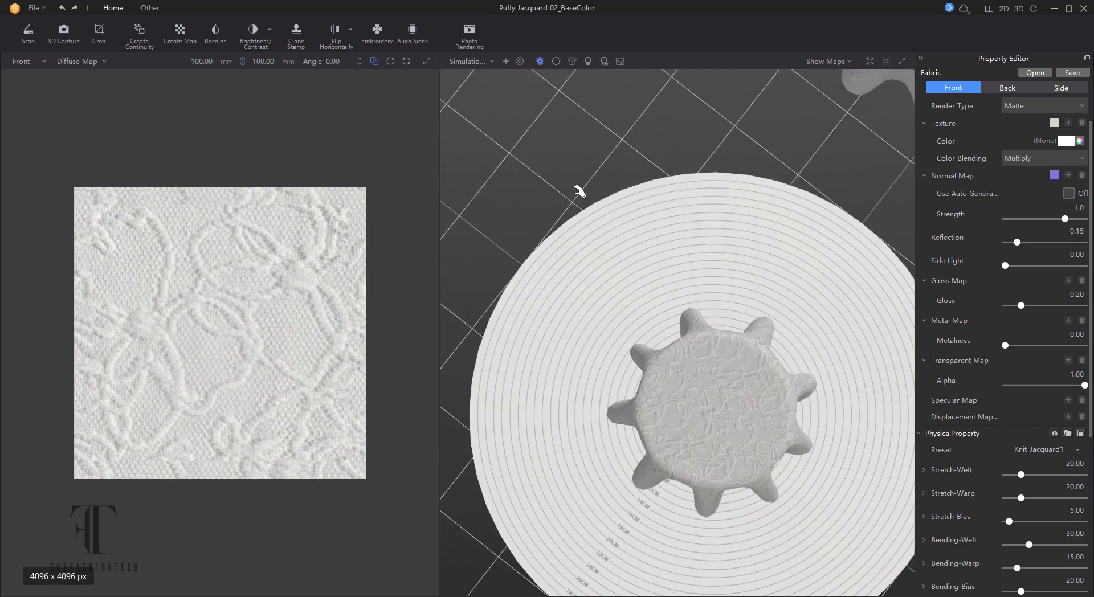
pyautogui.moveTo(639, 291)
pyautogui.mouseDown(button='right')
pyautogui.moveTo(610, 154)
pyautogui.moveTo(629, 78)
pyautogui.moveTo(620, 103)
pyautogui.mouseUp(button='right')
pyautogui.moveTo(718, 161); pyautogui.dragTo(651, 237, button='middle')
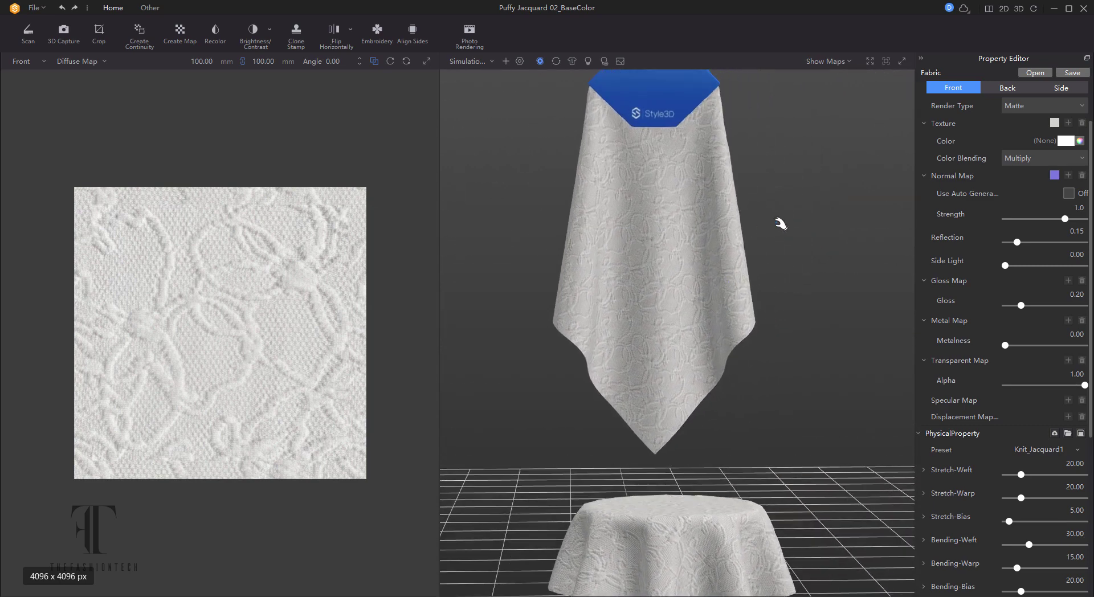
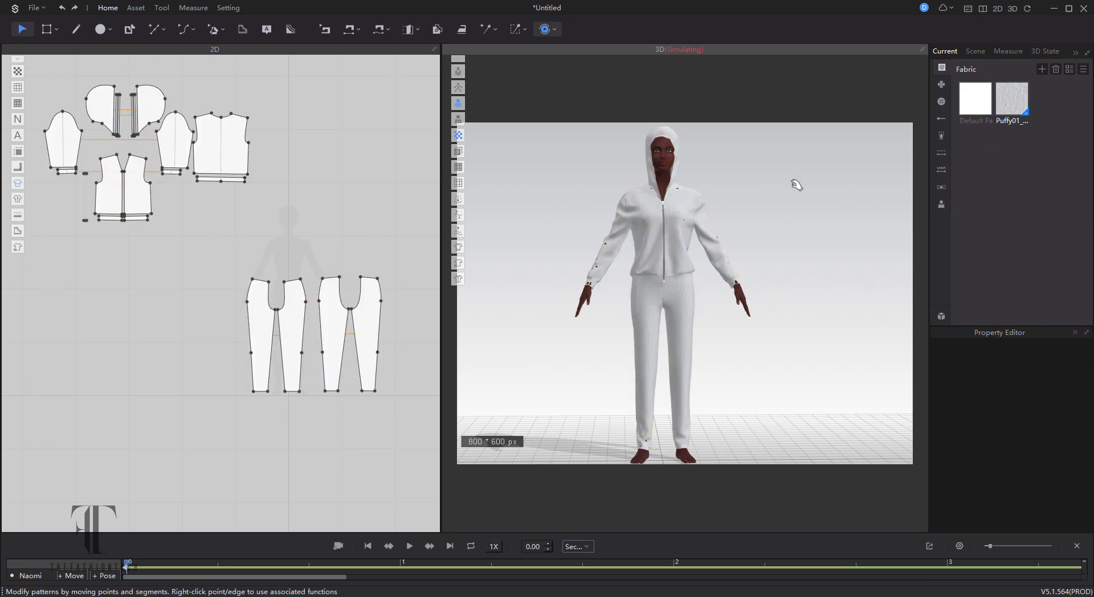
# Step: Change the textured Puffy01 fabric's colour to light blue
pyautogui.scroll(5, 744, 184)
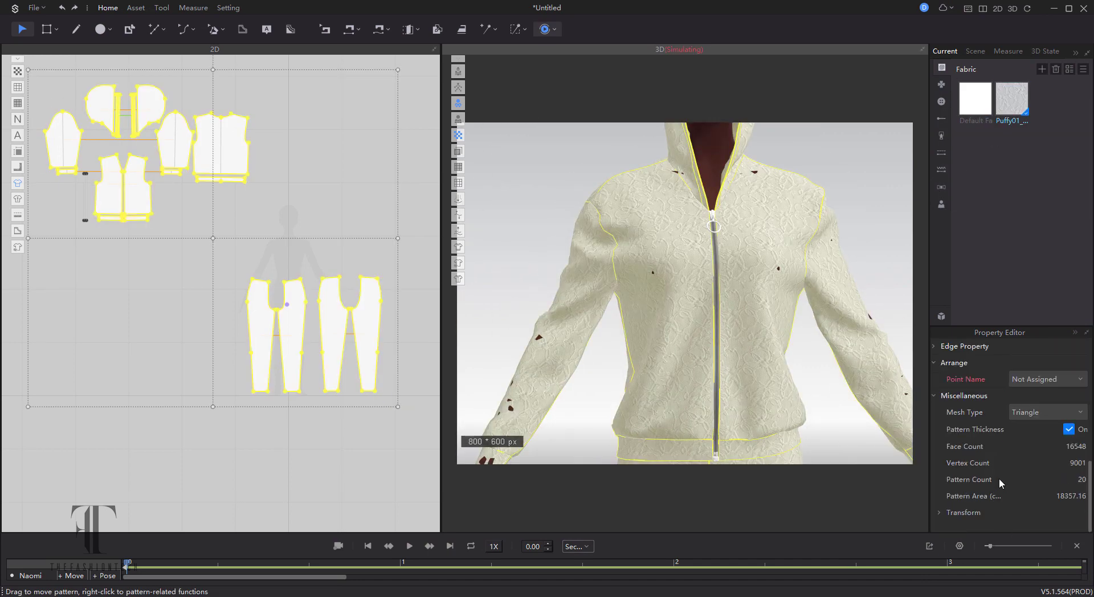
pyautogui.click(1011, 99)
pyautogui.scroll(-2, 1011, 444)
pyautogui.click(1071, 519)
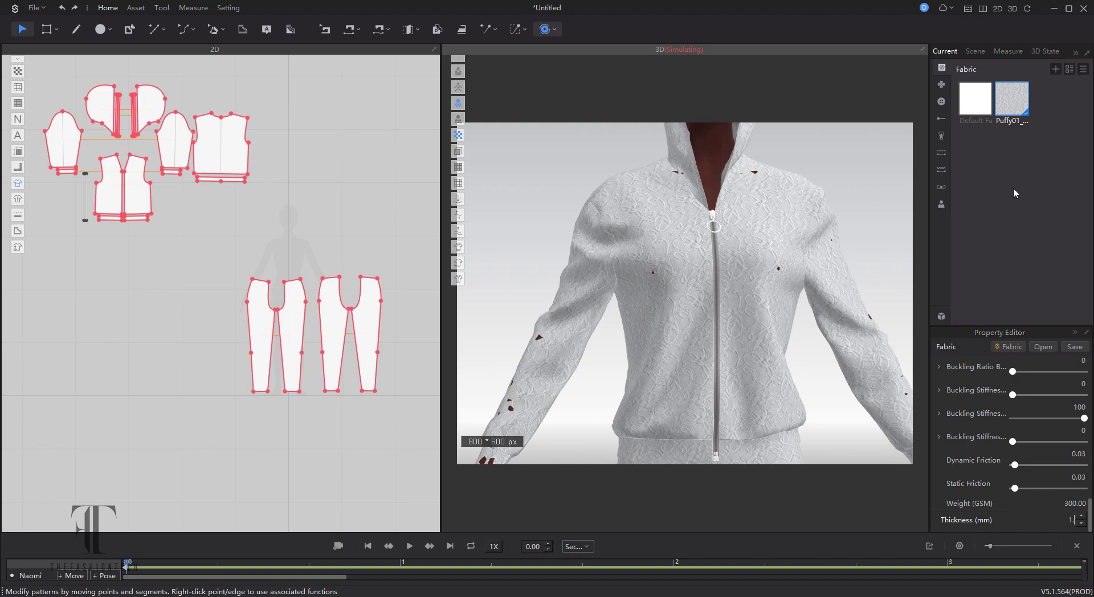
pyautogui.scroll(-2, 211, 124)
pyautogui.hotkey('ctrl', 'a')
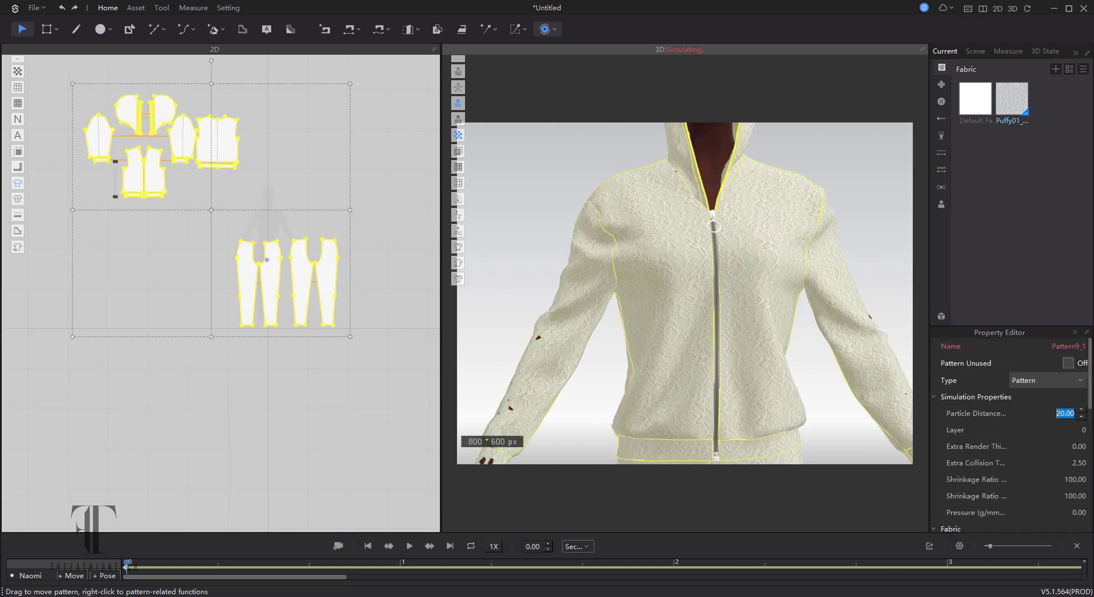
pyautogui.press('space')
pyautogui.click(1011, 98)
pyautogui.scroll(-2, 1011, 445)
pyautogui.click(1066, 481)
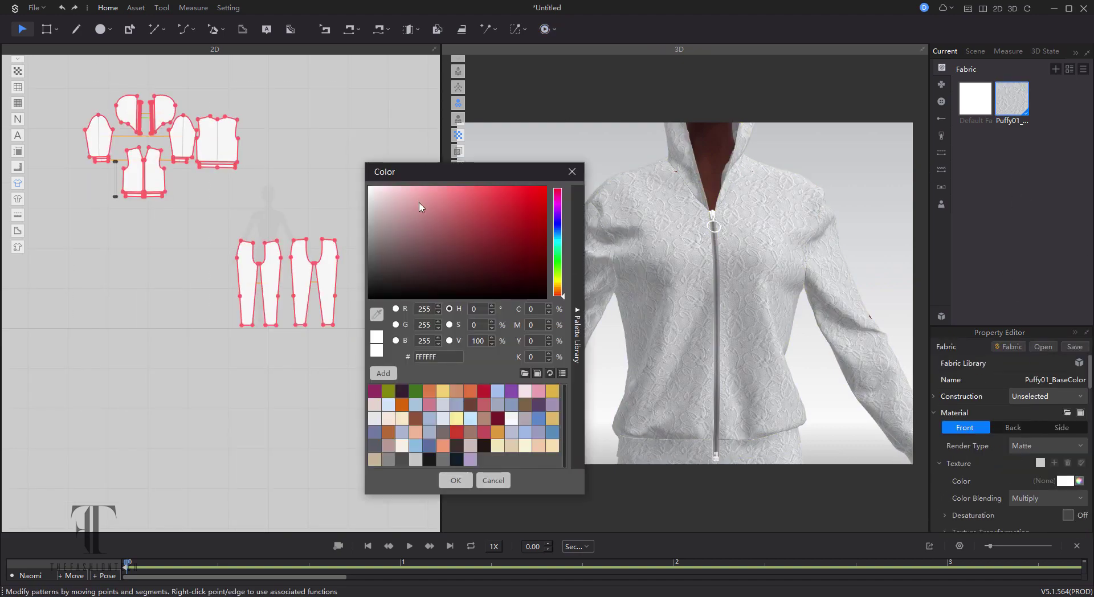
pyautogui.click(500, 393)
pyautogui.click(495, 407)
pyautogui.click(456, 481)
# Step: Resume the simulation and select the jacket hem band on the avatar
pyautogui.click(545, 30)
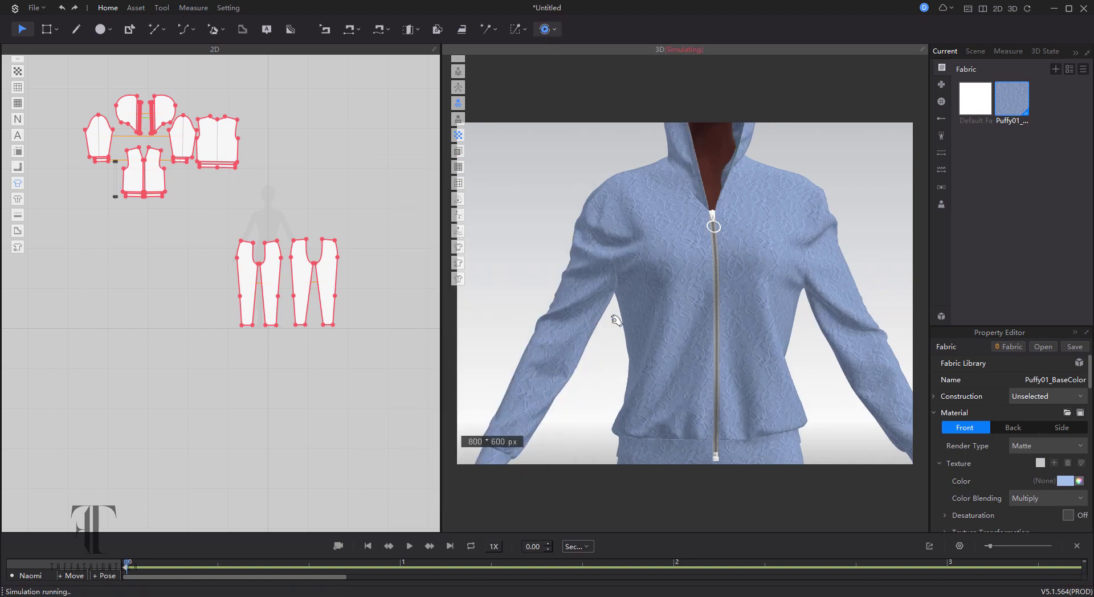
pyautogui.scroll(-3, 616, 320)
pyautogui.moveTo(616, 320); pyautogui.dragTo(700, 342, button='right')
pyautogui.click(701, 342)
pyautogui.click(675, 331)
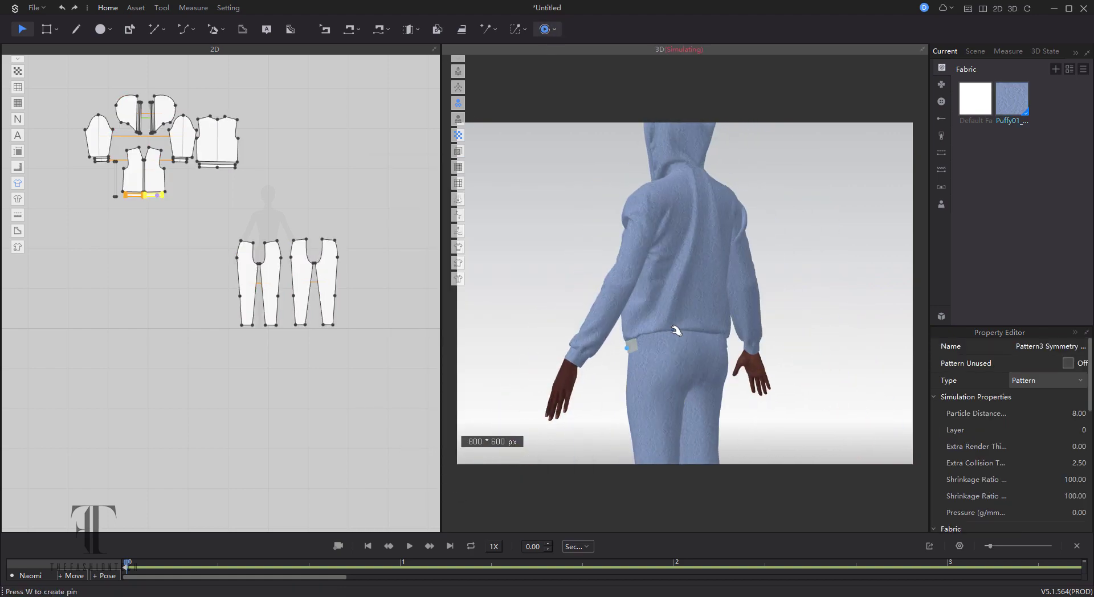
# Step: Load a woven fabric into Default Fabric and set its colour to light blue
pyautogui.press('2')
pyautogui.scroll(-2, 360, 342)
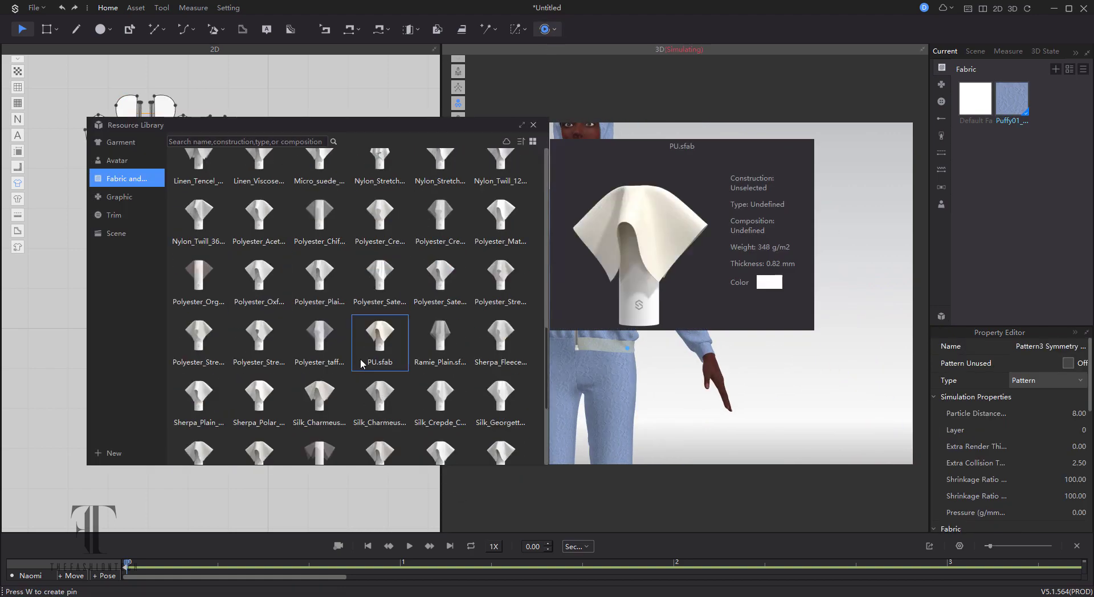
pyautogui.scroll(5, 362, 358)
pyautogui.scroll(5, 364, 342)
pyautogui.scroll(5, 373, 319)
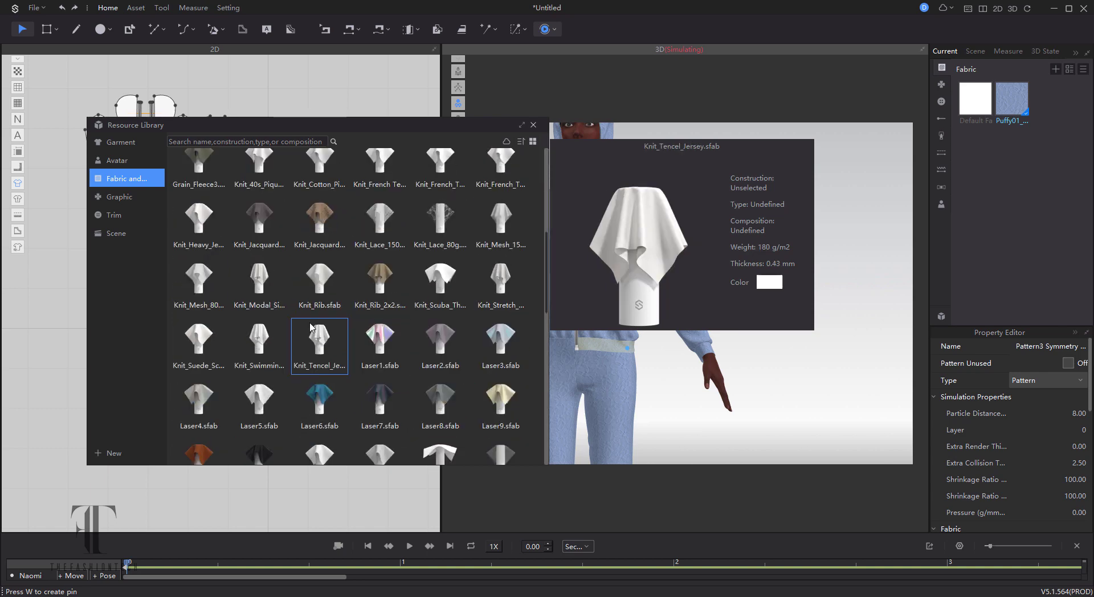
pyautogui.click(974, 98)
pyautogui.click(1078, 363)
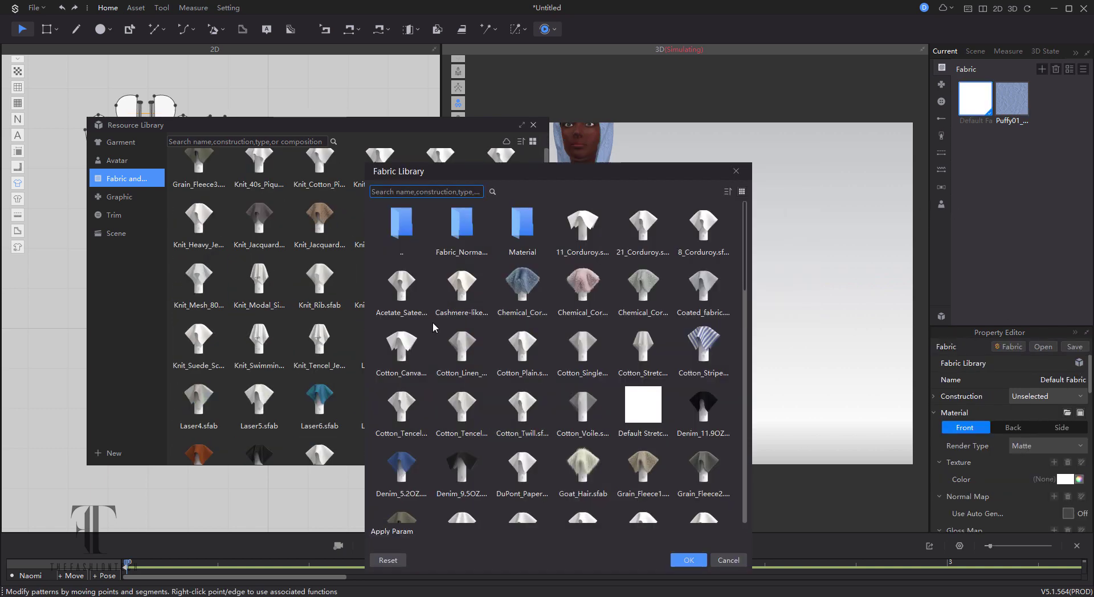
pyautogui.scroll(-1, 591, 340)
pyautogui.doubleClick(591, 340)
pyautogui.click(1065, 479)
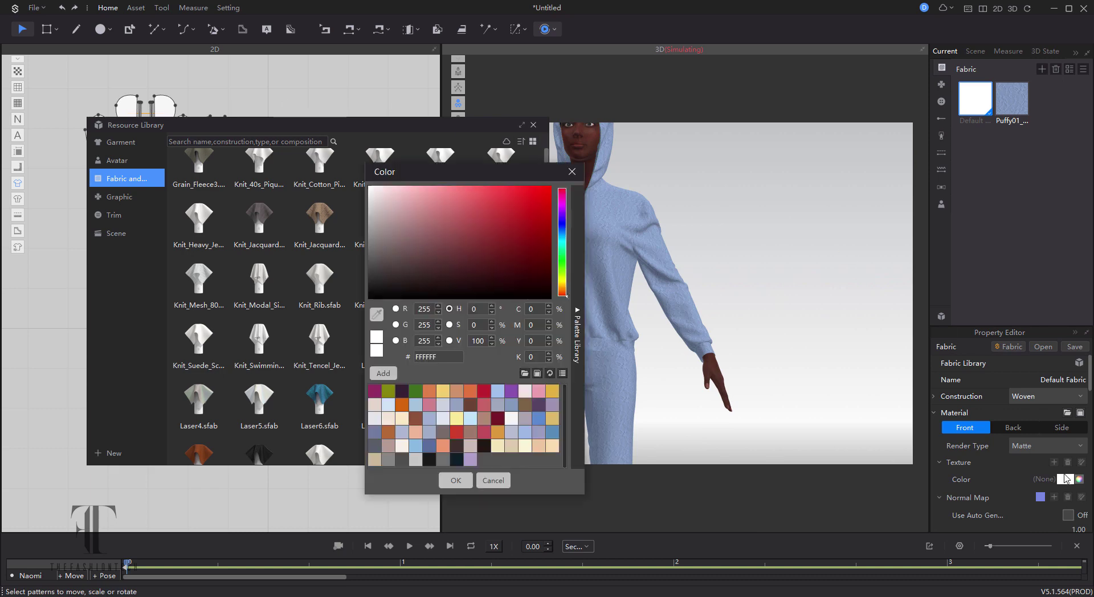
pyautogui.click(454, 481)
pyautogui.click(533, 124)
# Step: Apply the light-blue woven fabric to both cuffs, front and back waistbands and zipper strips
pyautogui.click(372, 267)
pyautogui.keyDown('shift'); pyautogui.click(284, 256); pyautogui.keyUp('shift')
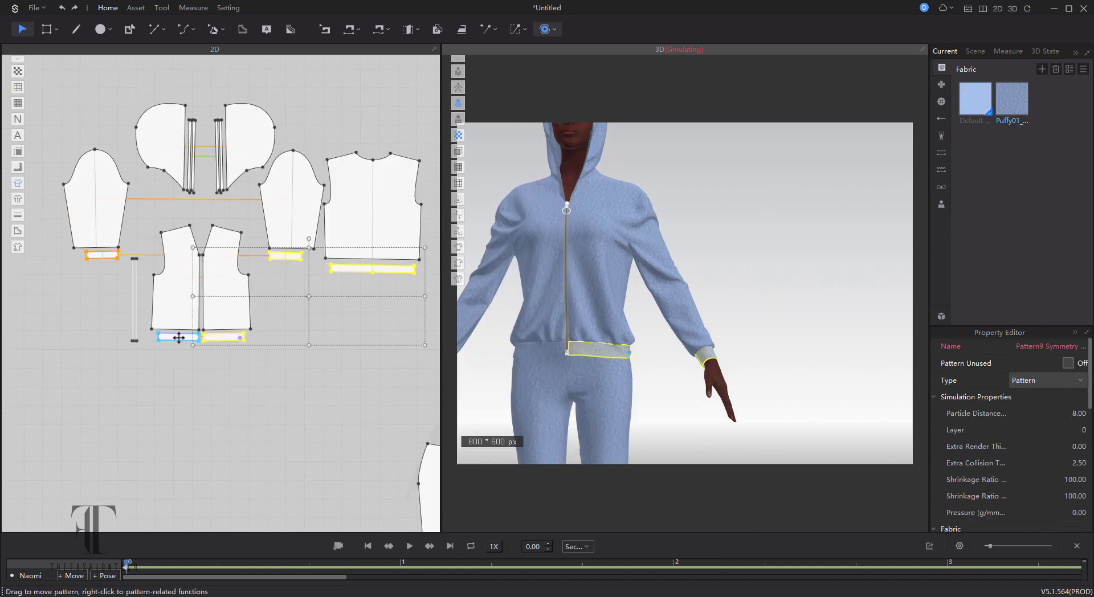
pyautogui.keyDown('shift'); pyautogui.click(176, 337); pyautogui.keyUp('shift')
pyautogui.keyDown('shift'); pyautogui.click(102, 255); pyautogui.keyUp('shift')
pyautogui.keyDown('shift'); pyautogui.click(194, 169); pyautogui.keyUp('shift')
pyautogui.keyDown('shift'); pyautogui.click(219, 167); pyautogui.keyUp('shift')
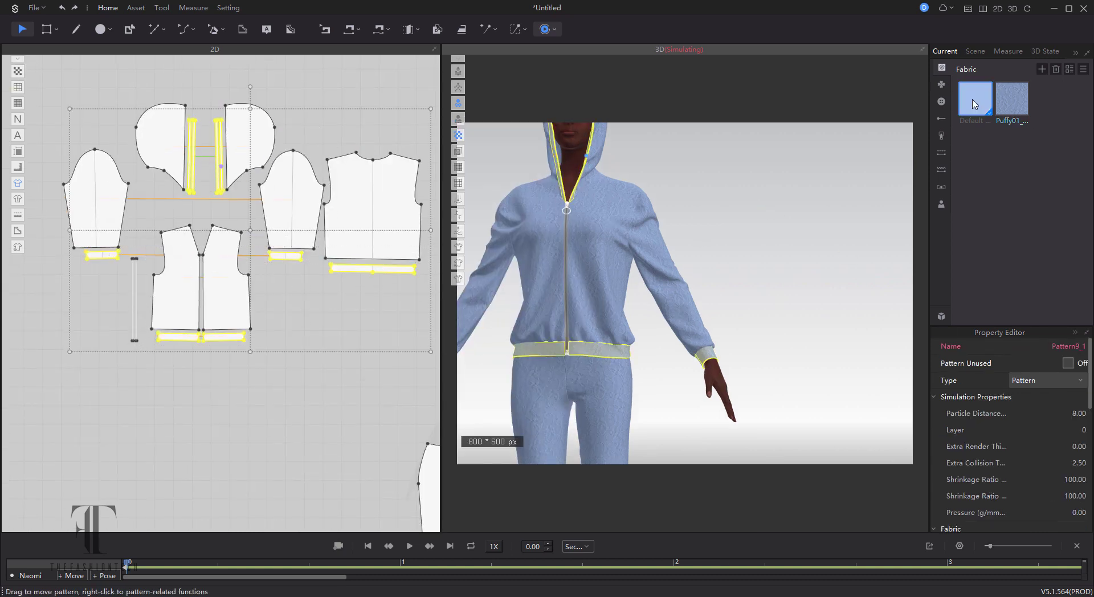
# Step: Clear the selection and inspect the zipper strips from a side view
pyautogui.click(830, 285)
pyautogui.press('2')
pyautogui.press('4')
pyautogui.click(220, 121)
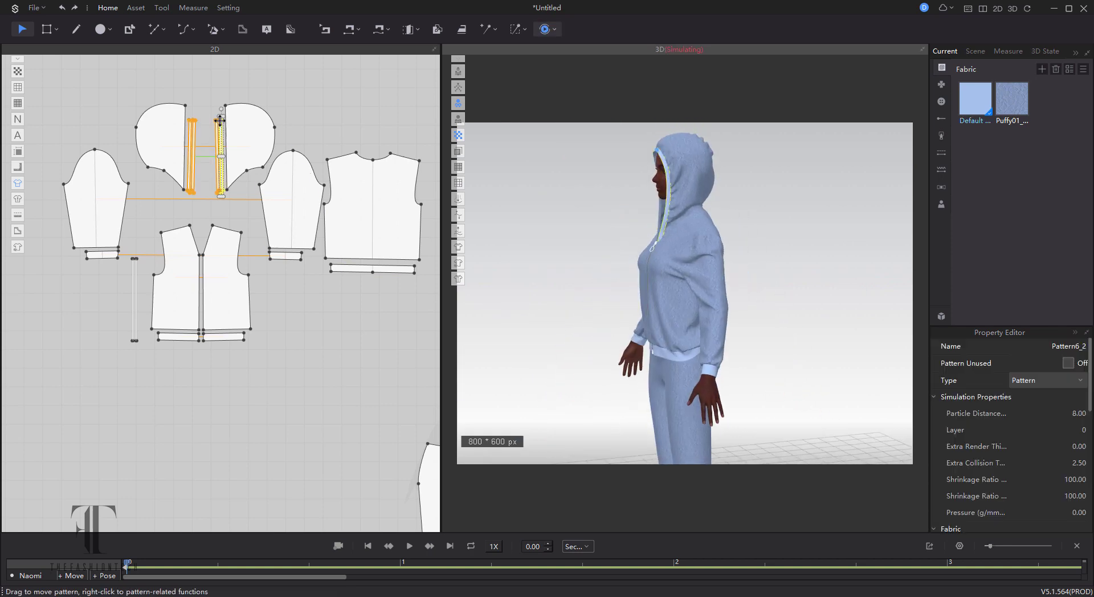
pyautogui.scroll(2, 223, 120)
pyautogui.click(342, 101)
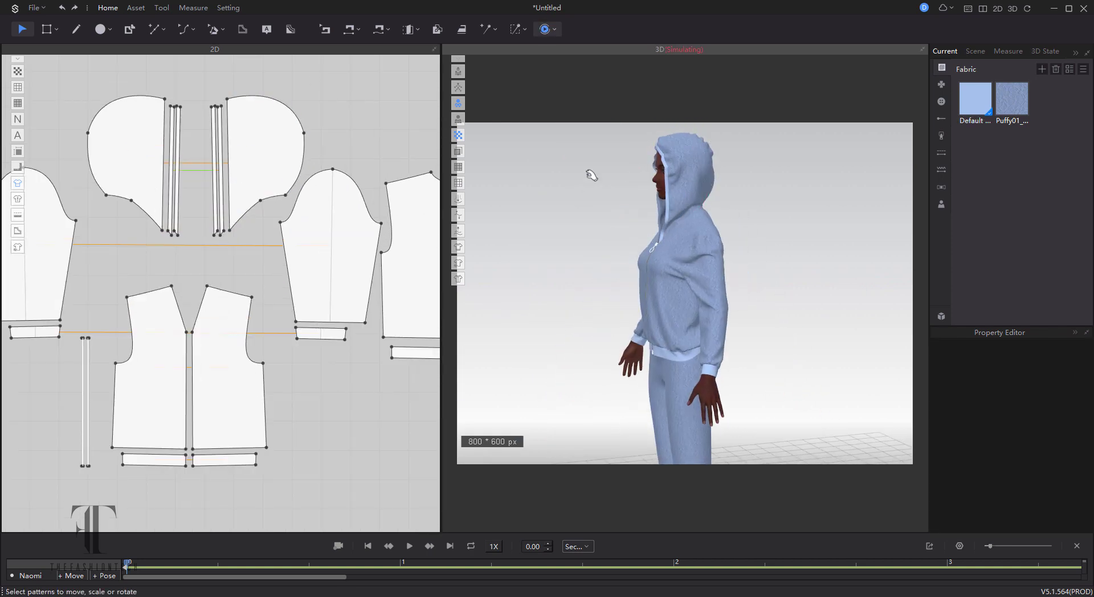
# Step: Check the hood and front zipper from a three-quarter view, then re-simulate toward the joggers
pyautogui.moveTo(588, 173); pyautogui.dragTo(667, 155, button='right')
pyautogui.press('2')
pyautogui.press('4')
pyautogui.press('space')
pyautogui.click(666, 171)
pyautogui.press('2')
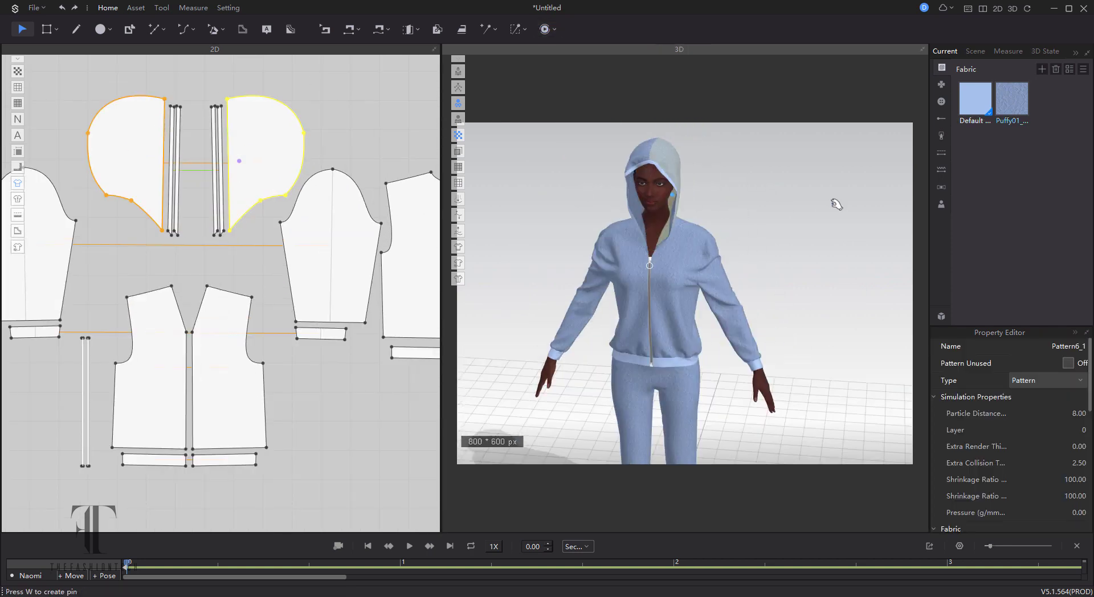
pyautogui.click(657, 285)
pyautogui.scroll(5, 630, 244)
pyautogui.press('space')
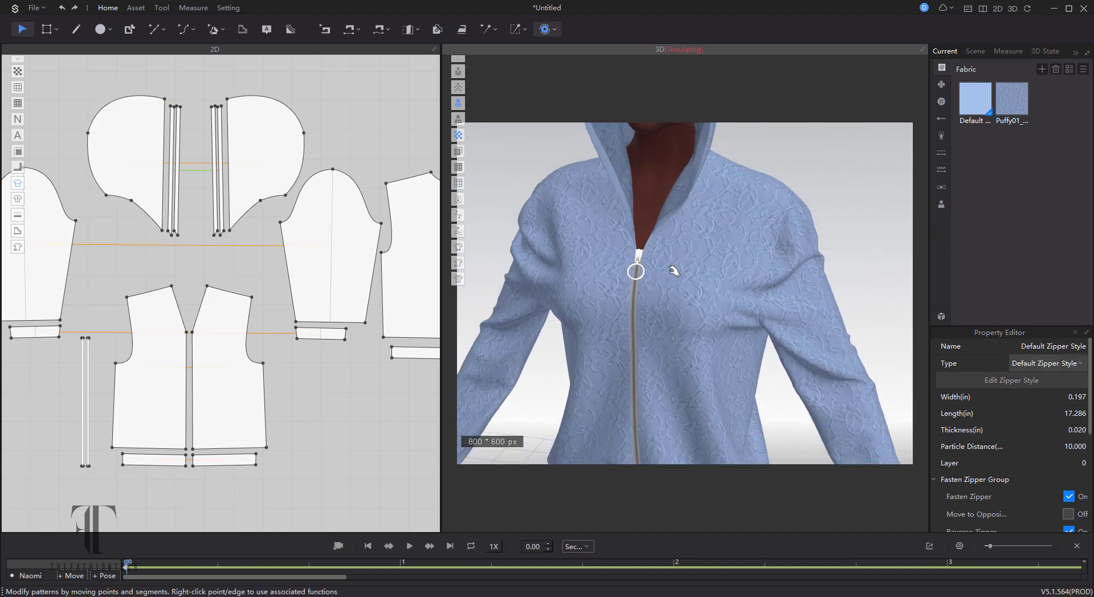
pyautogui.moveTo(692, 442); pyautogui.dragTo(677, 303, button='middle')
pyautogui.scroll(-3, 734, 349)
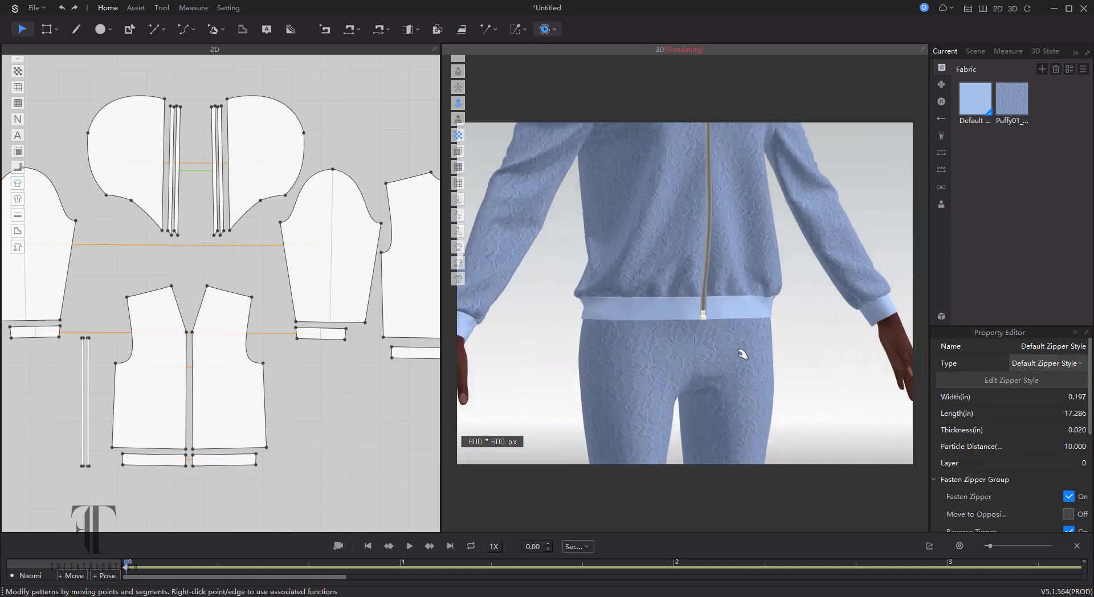
pyautogui.scroll(-3, 761, 310)
# Step: Bring the trouser patterns into view and inspect the hem points
pyautogui.moveTo(761, 310); pyautogui.dragTo(712, 309, button='right')
pyautogui.moveTo(324, 215); pyautogui.dragTo(39, 73, button='middle')
pyautogui.press('z')
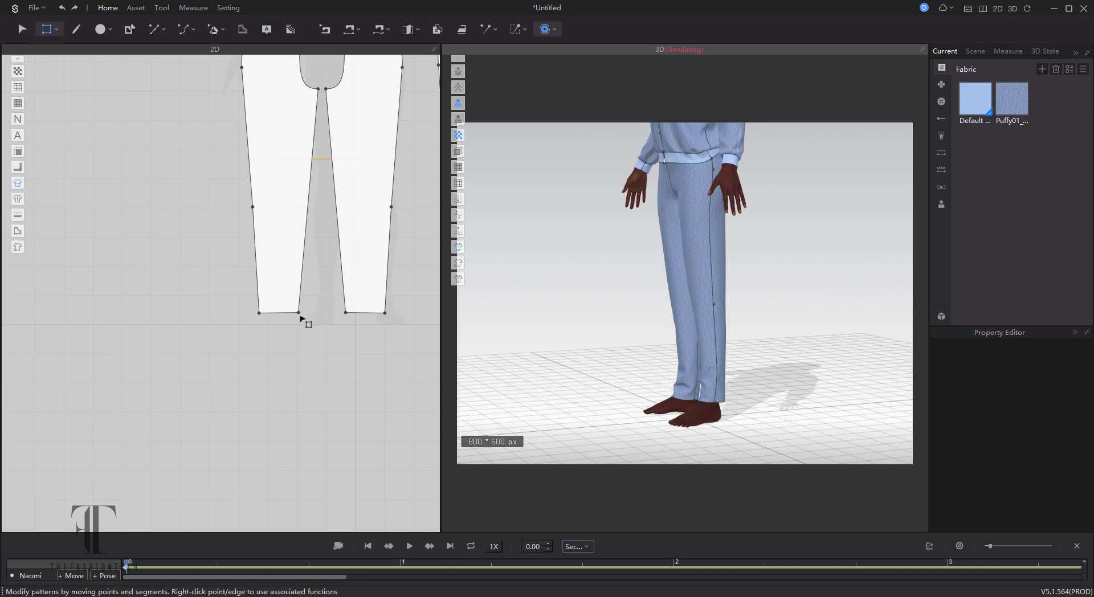
pyautogui.click(307, 313)
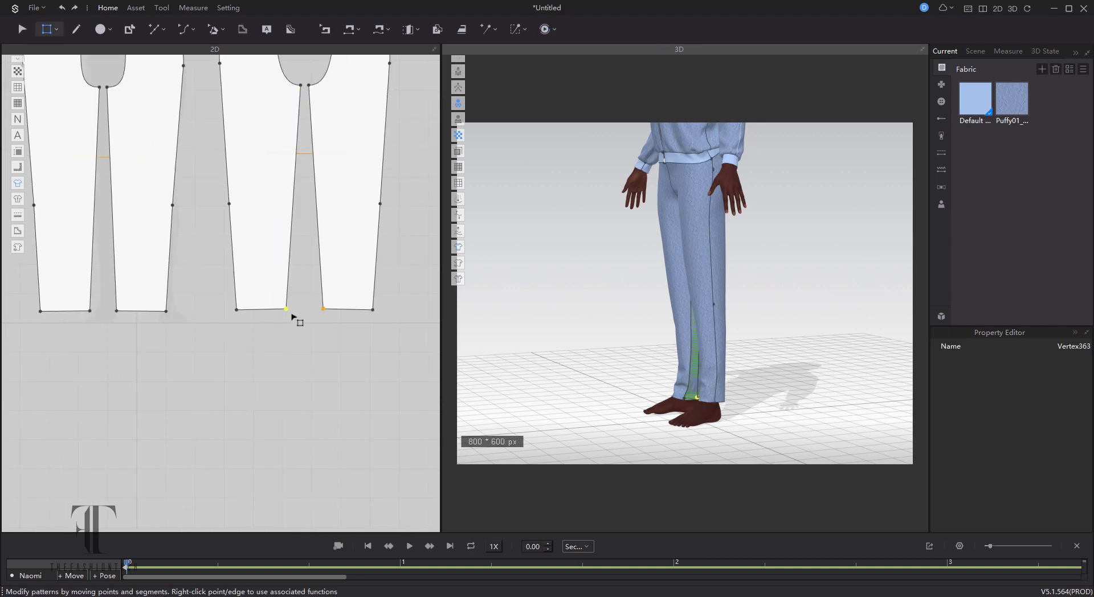
pyautogui.press('a')
pyautogui.moveTo(549, 445); pyautogui.dragTo(654, 234, button='right')
pyautogui.click(672, 273)
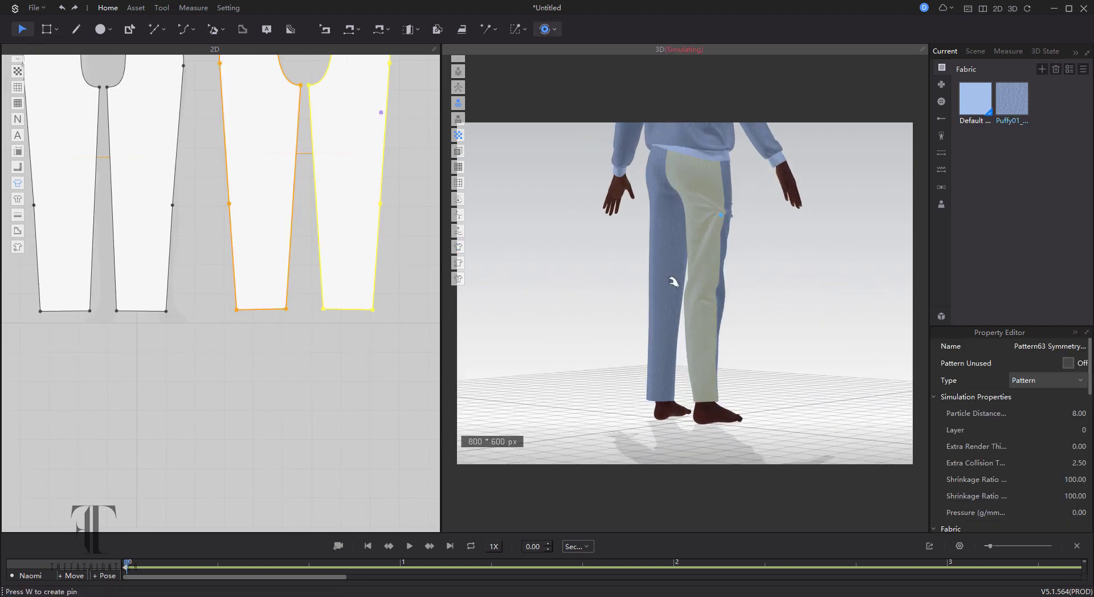
# Step: Offset internal lines above the four pant hem edges and cut the hem strips off
pyautogui.press('z')
pyautogui.moveTo(23, 299); pyautogui.dragTo(215, 325)
pyautogui.keyDown('shift'); pyautogui.moveTo(393, 297); pyautogui.dragTo(276, 313); pyautogui.keyUp('shift')
pyautogui.rightClick(275, 313)
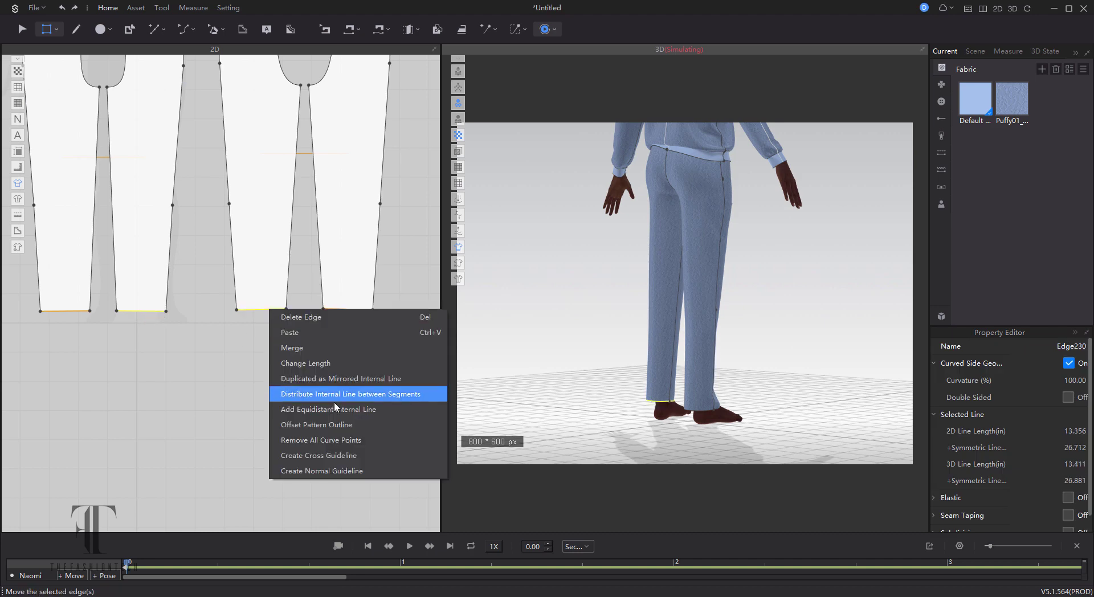
pyautogui.click(457, 335)
pyautogui.click(334, 384)
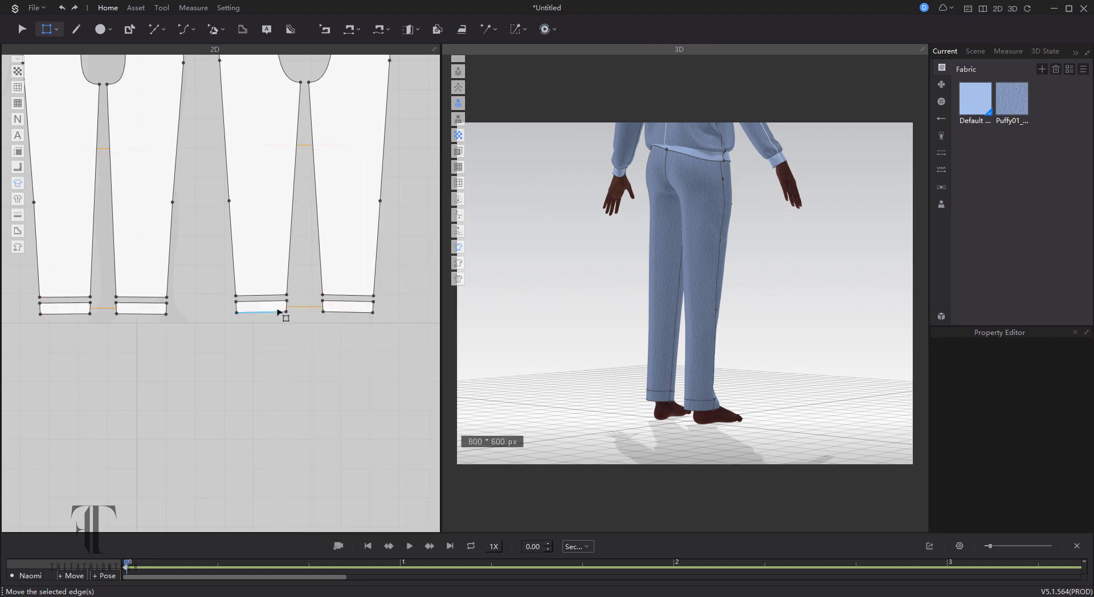
# Step: Apply the lighter Default fabric to the four new cuff strips
pyautogui.press('a')
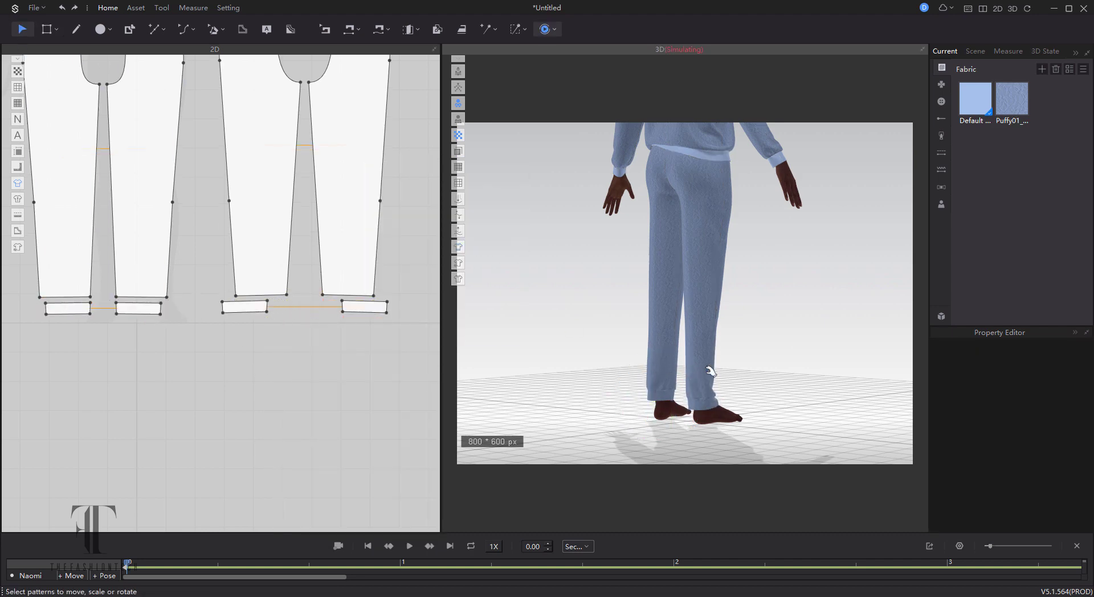
pyautogui.click(710, 371)
pyautogui.moveTo(399, 322); pyautogui.dragTo(86, 310)
pyautogui.rightClick(974, 100)
pyautogui.click(946, 146)
pyautogui.click(801, 332)
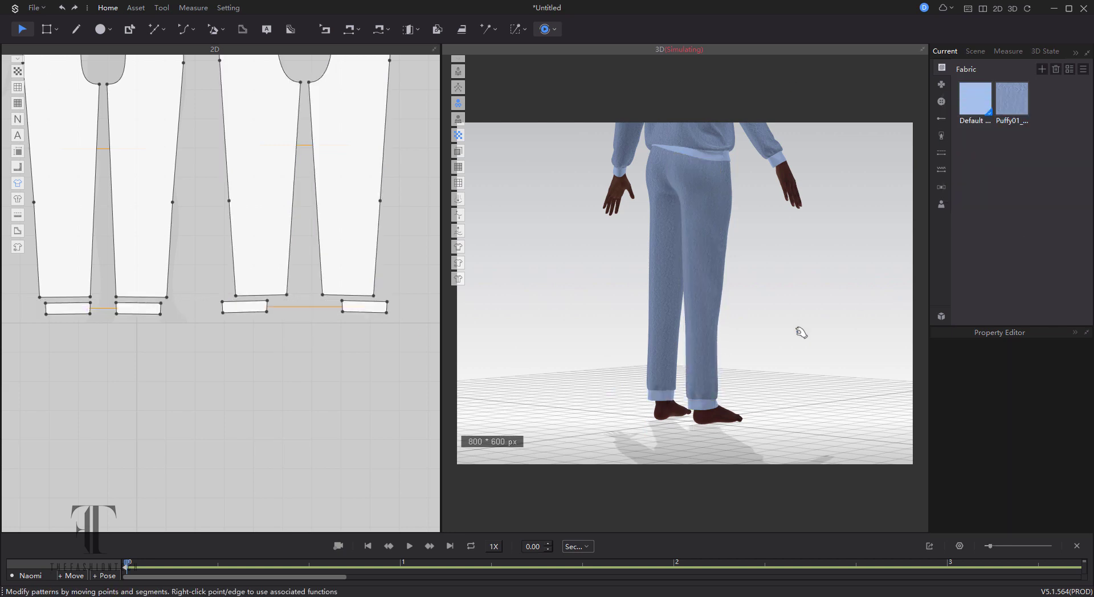
# Step: Check the pant leg pieces from the back, then open the Resource Library
pyautogui.click(666, 285)
pyautogui.click(712, 285)
pyautogui.click(610, 358)
pyautogui.click(720, 319)
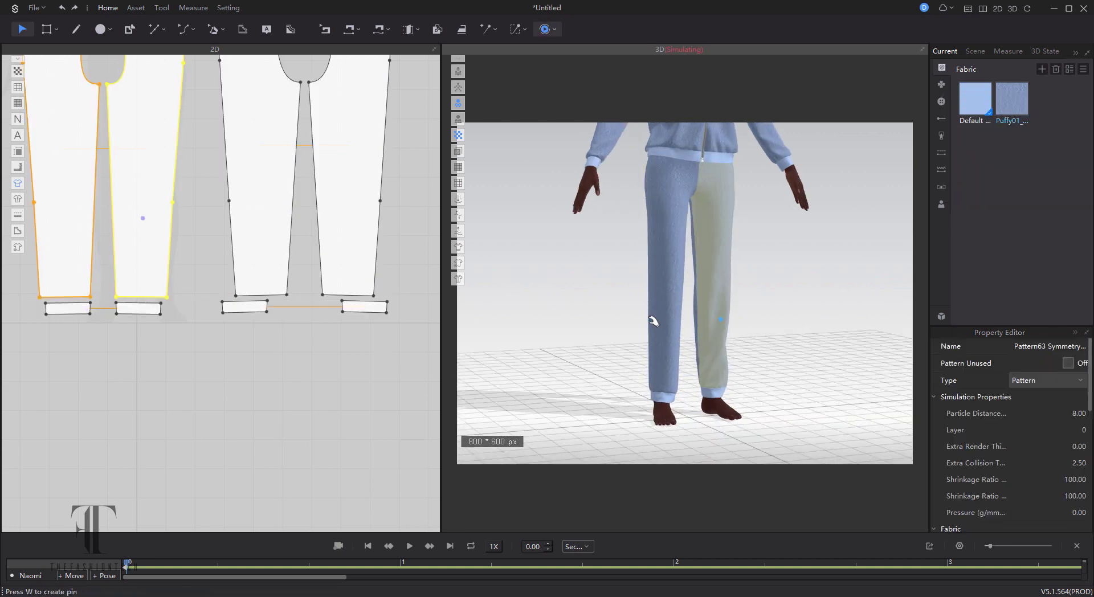
pyautogui.click(788, 335)
pyautogui.moveTo(788, 334); pyautogui.dragTo(740, 292, button='right')
pyautogui.click(941, 316)
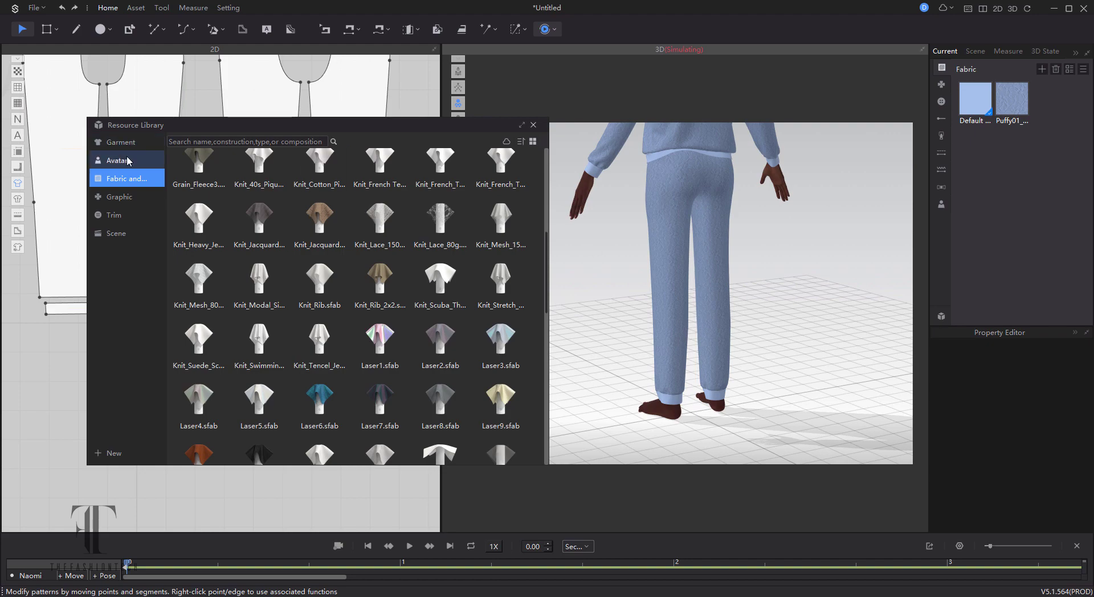
# Step: Put the F_Sneakers08 sneakers from the Avatar shoe folder on the avatar
pyautogui.click(129, 160)
pyautogui.doubleClick(401, 172)
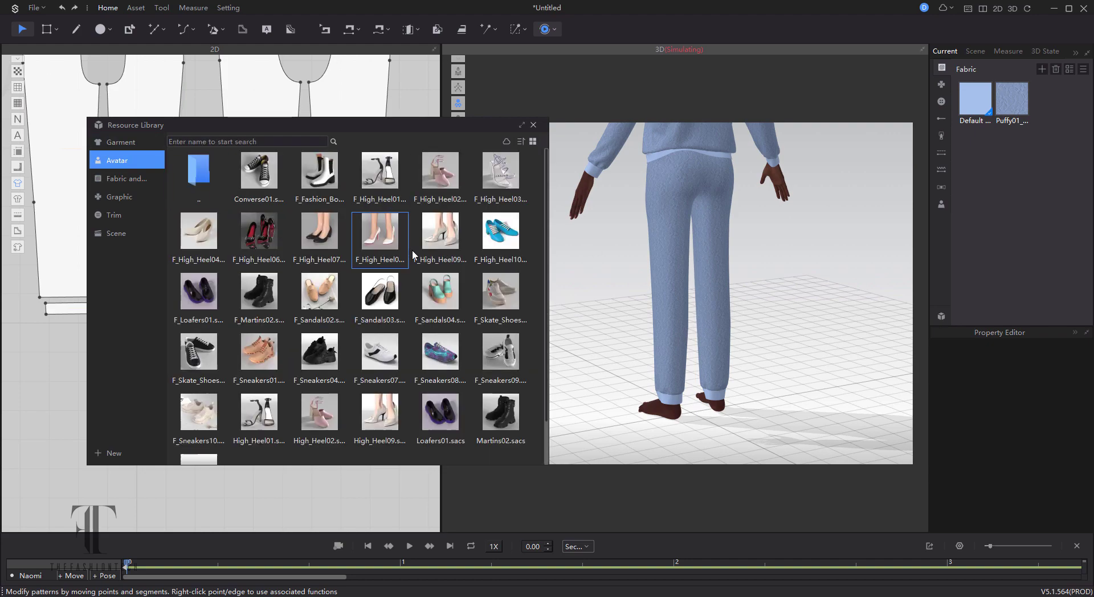
pyautogui.doubleClick(453, 365)
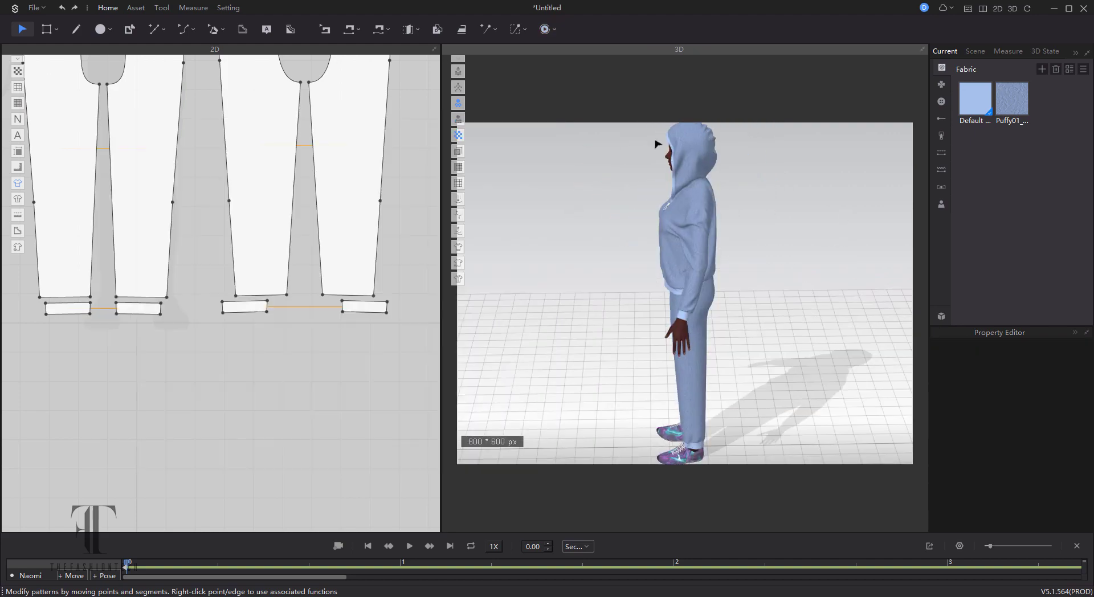
# Step: Simulate the outfit and drag the hood down behind the shoulders
pyautogui.press('space')
pyautogui.moveTo(749, 137); pyautogui.dragTo(757, 160)
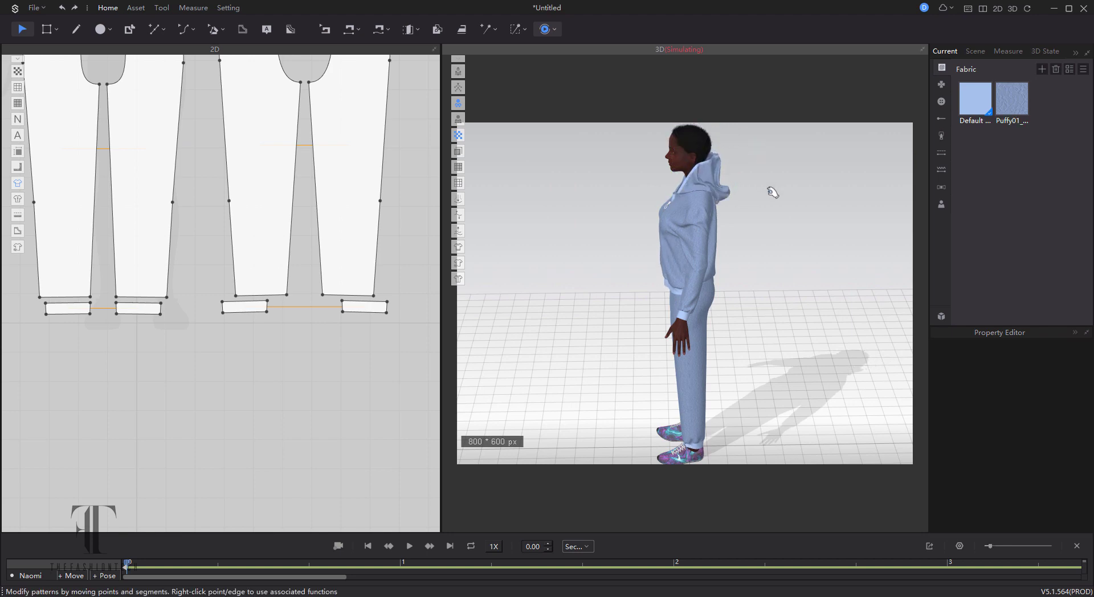
pyautogui.moveTo(772, 190); pyautogui.dragTo(640, 169, button='right')
pyautogui.click(640, 170)
pyautogui.moveTo(622, 207); pyautogui.dragTo(698, 181, button='right')
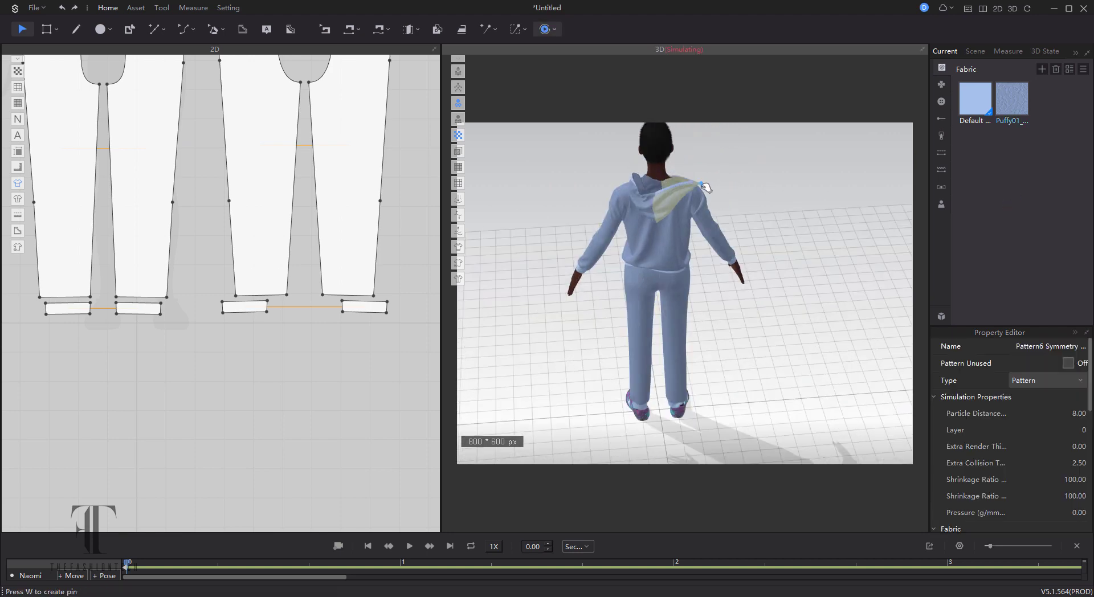
# Step: Inspect the jacket front, cuffs and right pant leg from front and back views
pyautogui.press('2')
pyautogui.scroll(3, 661, 256)
pyautogui.click(633, 256)
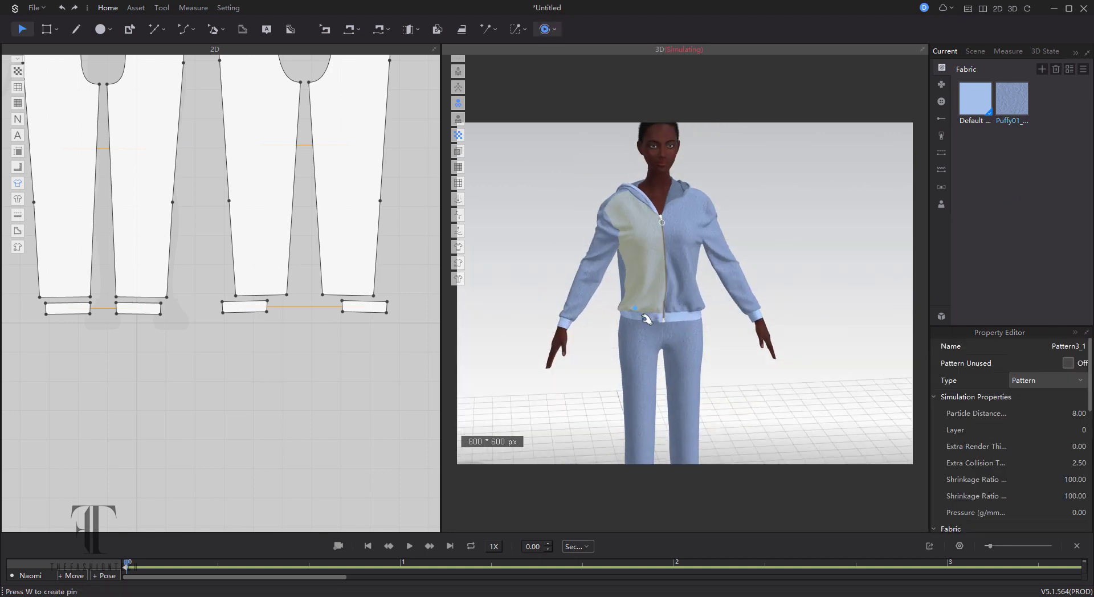
pyautogui.click(781, 267)
pyautogui.scroll(-3, 781, 245)
pyautogui.click(634, 256)
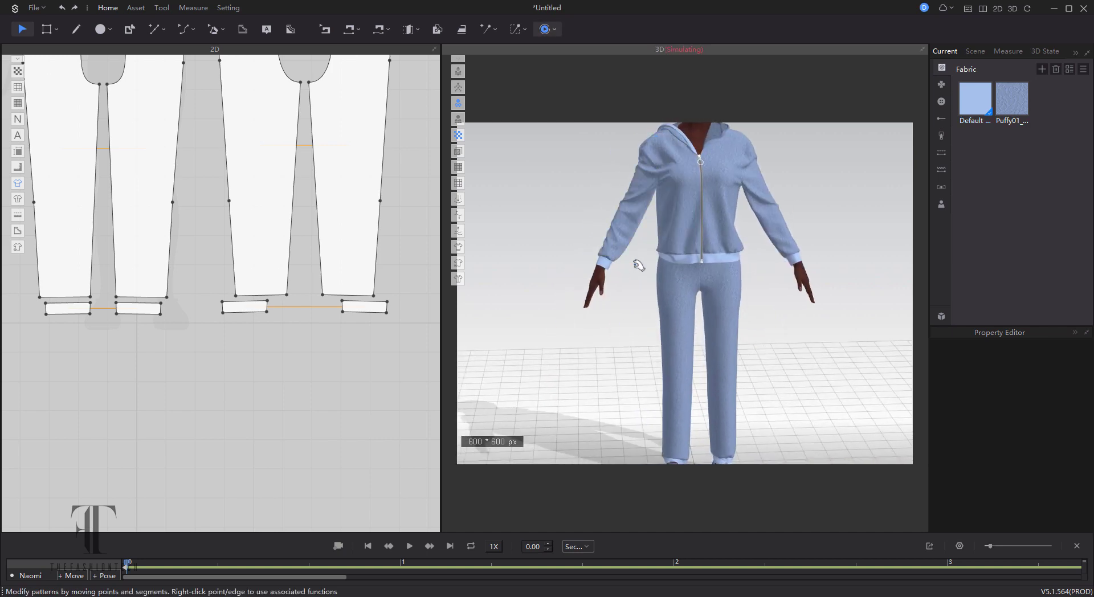
pyautogui.moveTo(839, 227); pyautogui.dragTo(586, 308, button='right')
pyautogui.click(254, 311)
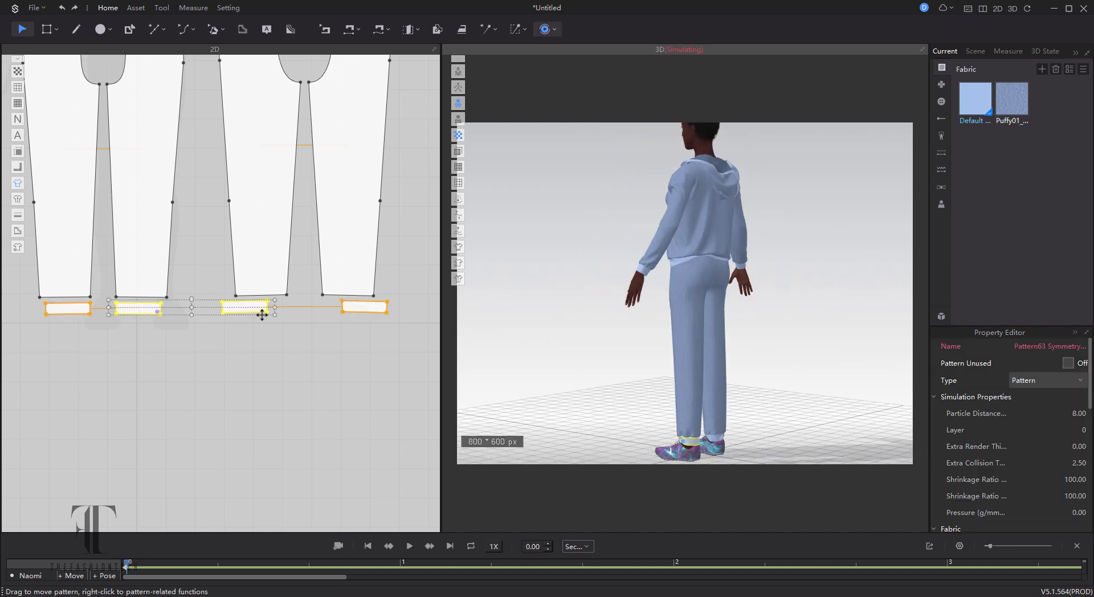
pyautogui.click(249, 355)
pyautogui.click(709, 370)
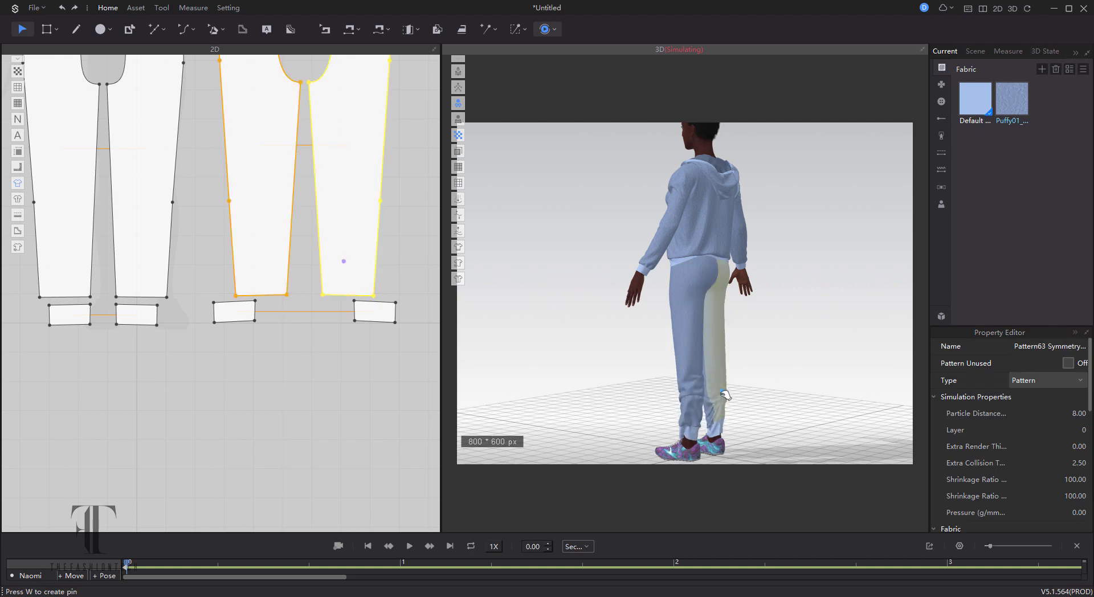
# Step: Return to a straight front view, re-simulate and expand the animation timeline panel
pyautogui.moveTo(638, 387); pyautogui.dragTo(893, 390, button='right')
pyautogui.press('2')
pyautogui.press('space')
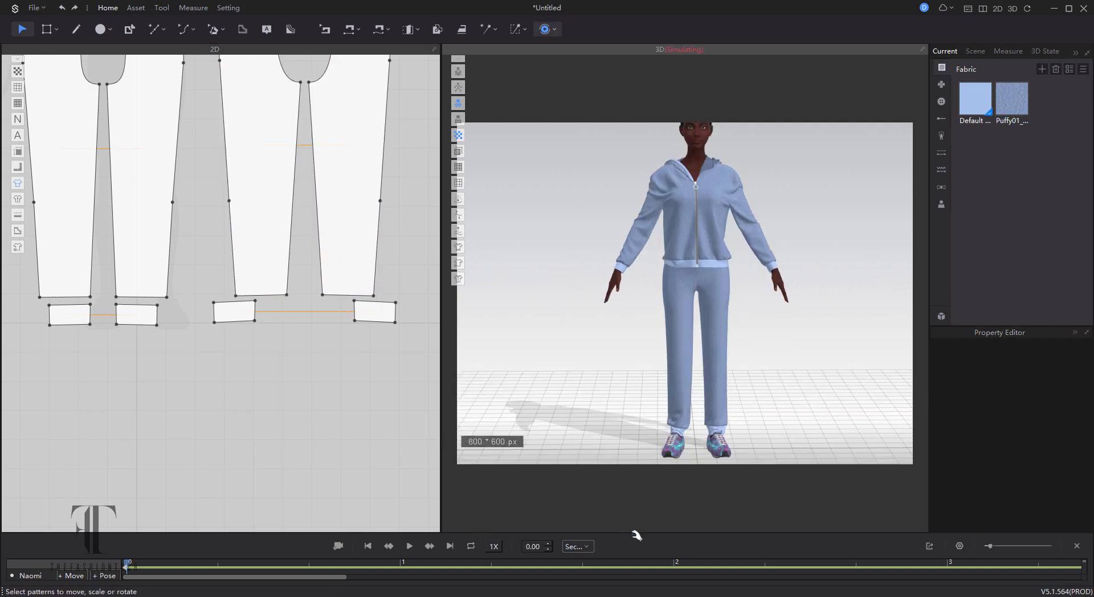
pyautogui.moveTo(636, 535); pyautogui.dragTo(647, 446)
pyautogui.scroll(2, 683, 228)
pyautogui.click(746, 216)
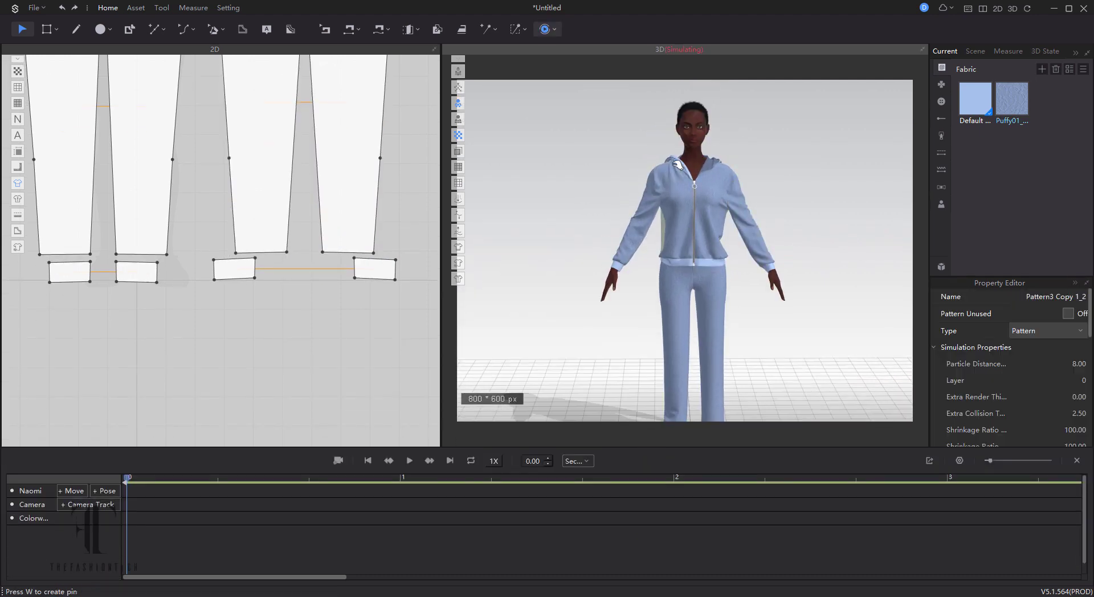
# Step: Add the FP_Net Red04 pose to the avatar track and confirm the transition animation
pyautogui.click(794, 216)
pyautogui.click(102, 491)
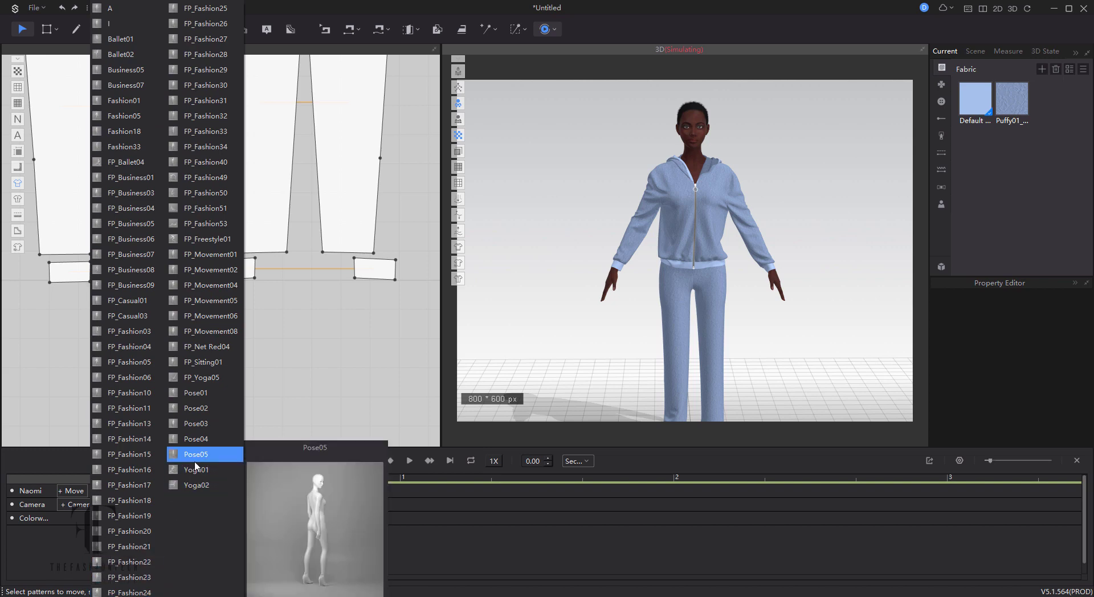
pyautogui.click(194, 353)
pyautogui.click(596, 341)
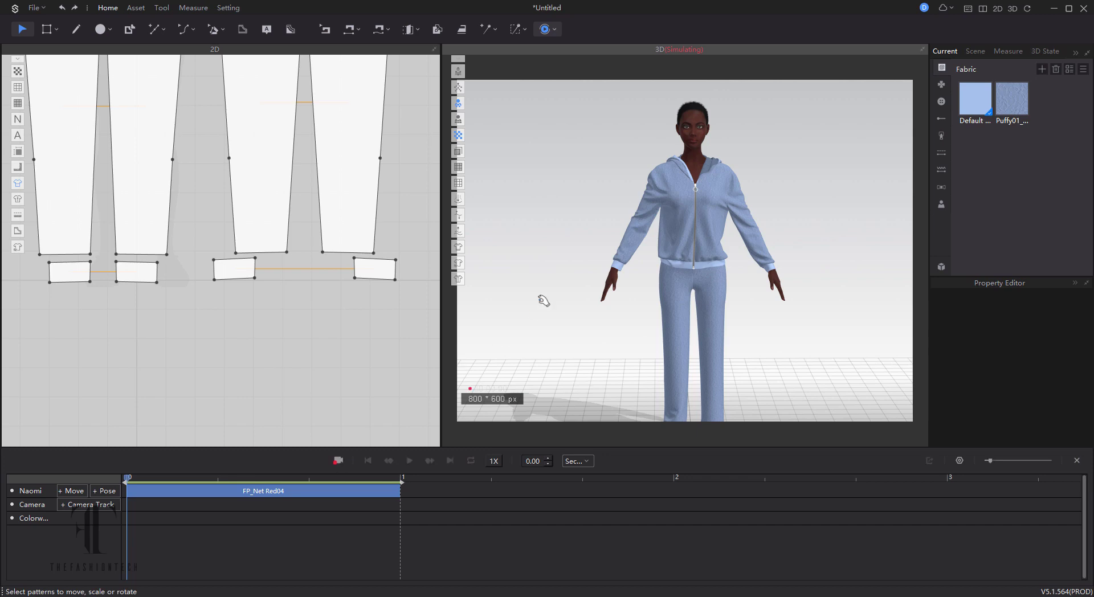